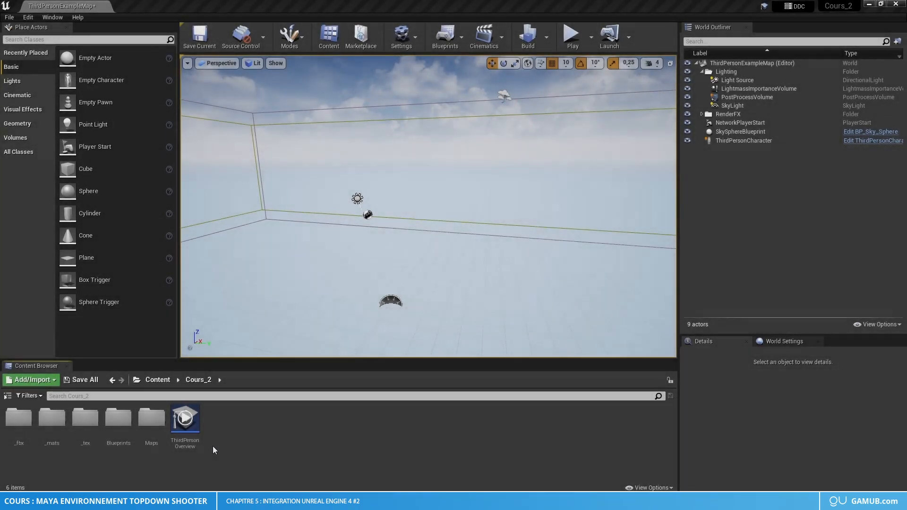
Step: Open the _fbx folder of the Cours_2 content, which holds the imported meshes, and bring the third-person character into view
double_click(24, 444)
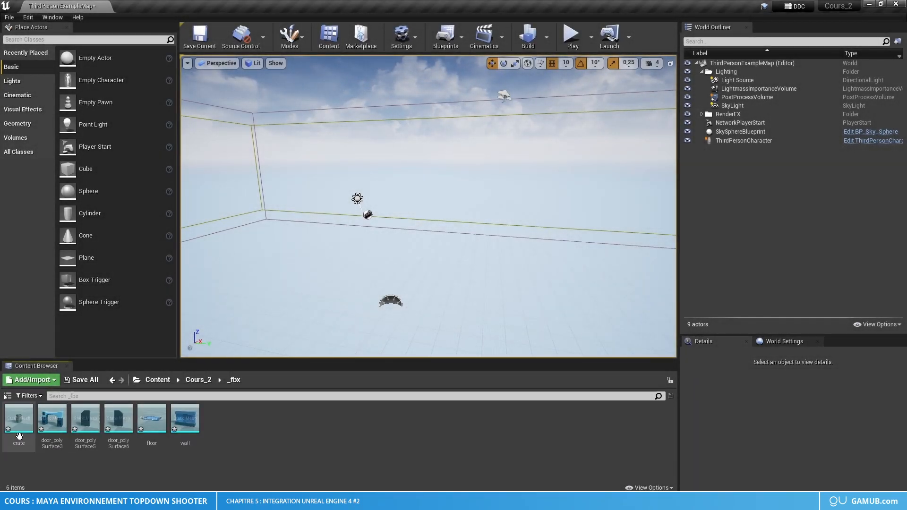
click(204, 381)
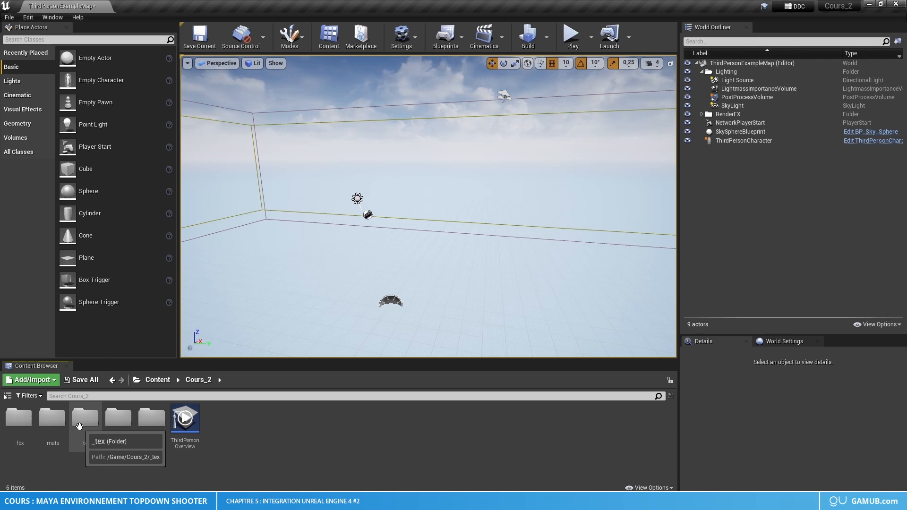
double_click(19, 418)
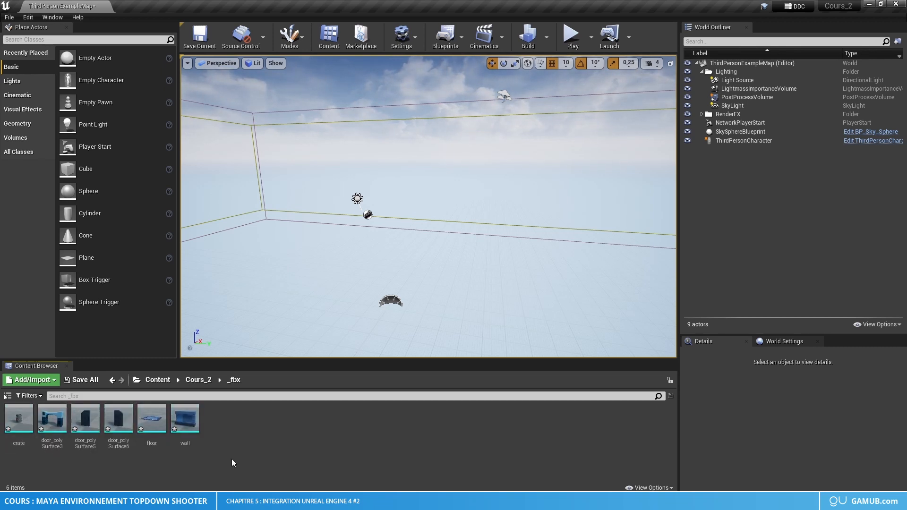
right_drag(368, 293, 516, 67)
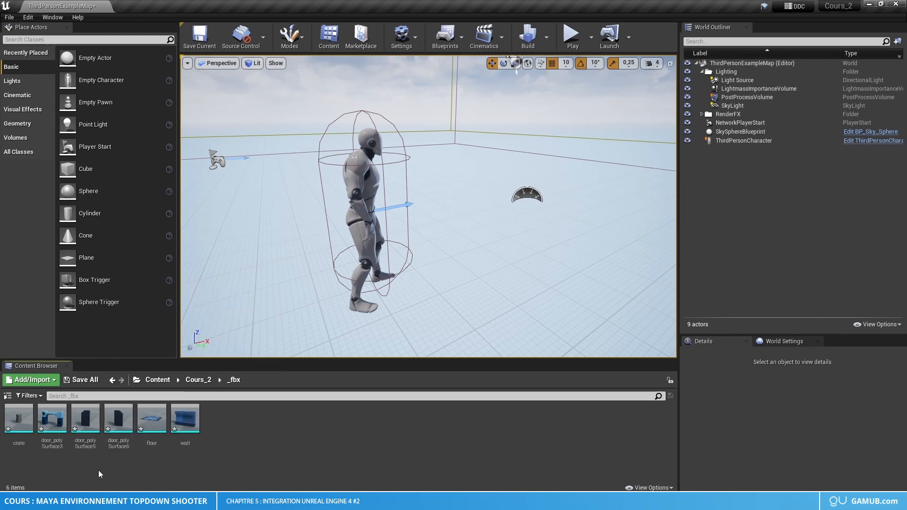
click(52, 418)
shift+click(118, 418)
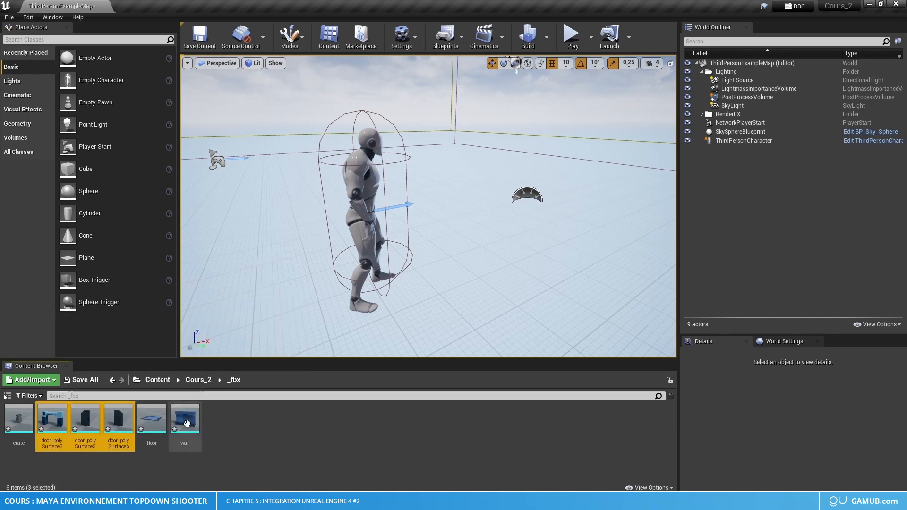
click(141, 466)
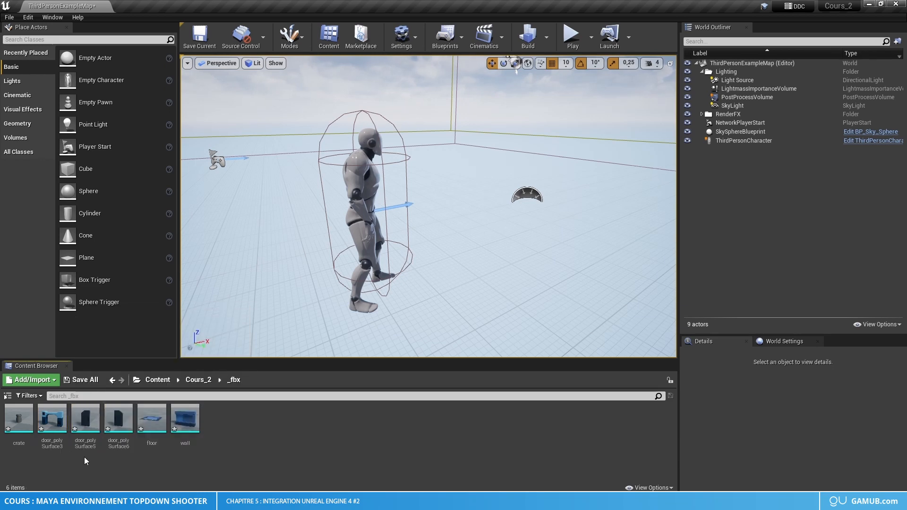
click(52, 418)
shift+click(118, 418)
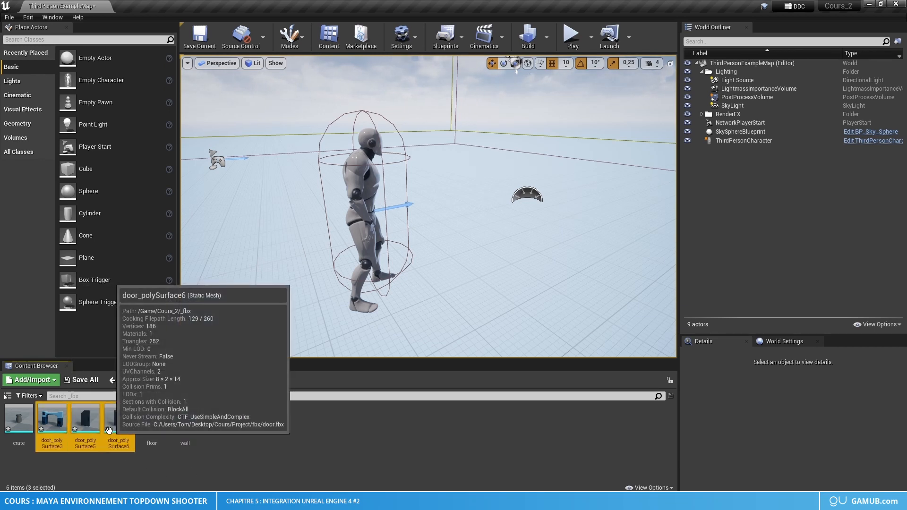
click(185, 455)
Step: Place the door_polySurface3 mesh in the level beside the character and set its scale to 100 on all axes
drag(52, 418, 429, 311)
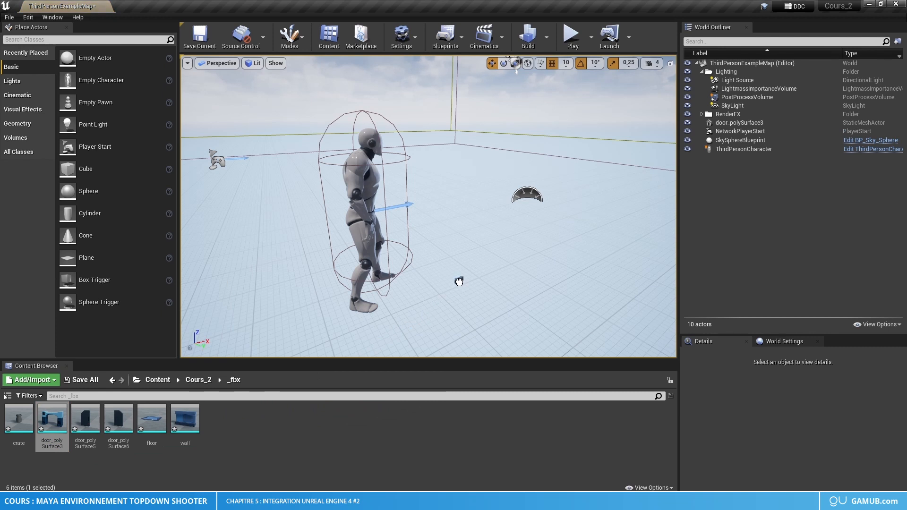
drag(459, 281, 460, 282)
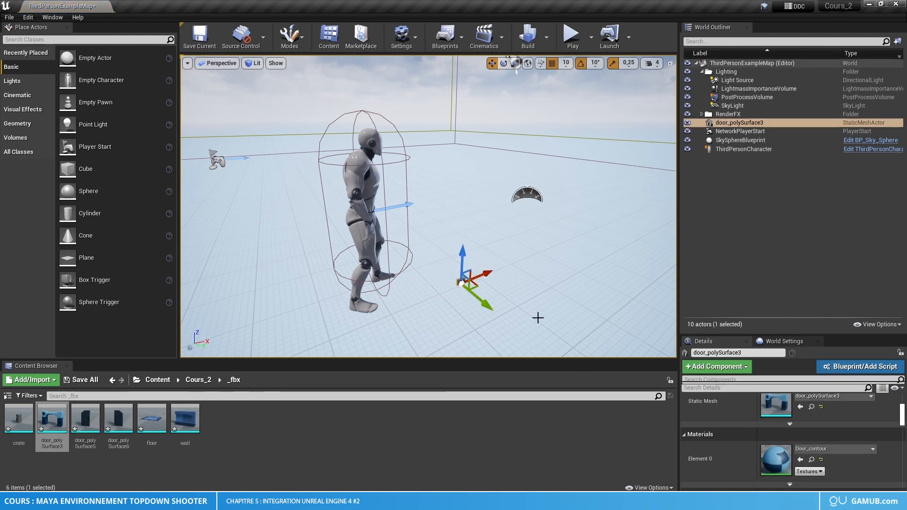
scroll(795, 442, up, 3)
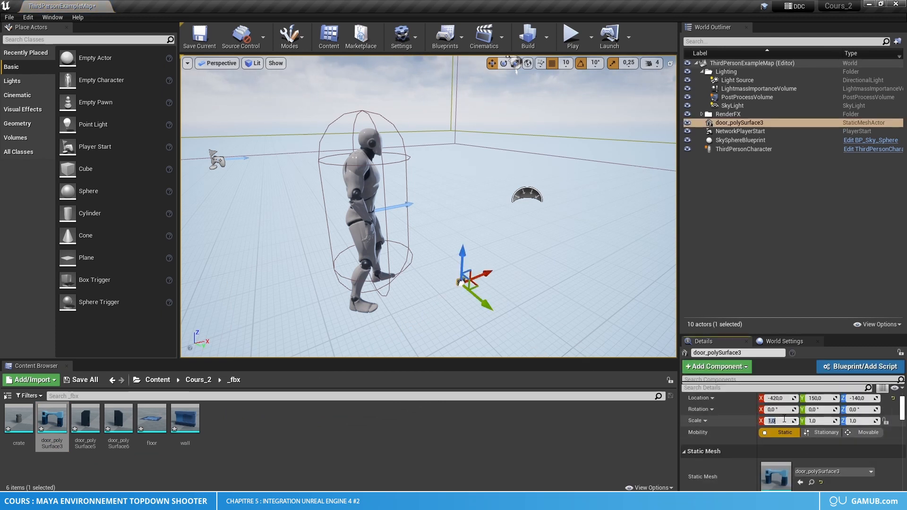
click(792, 420)
text(100)
key(Tab)
text(100)
key(Tab)
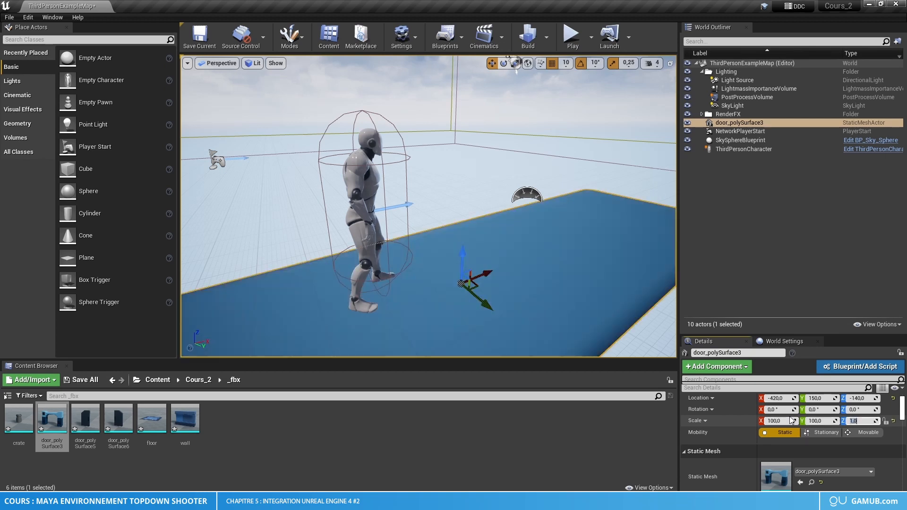
text(100)
key(Return)
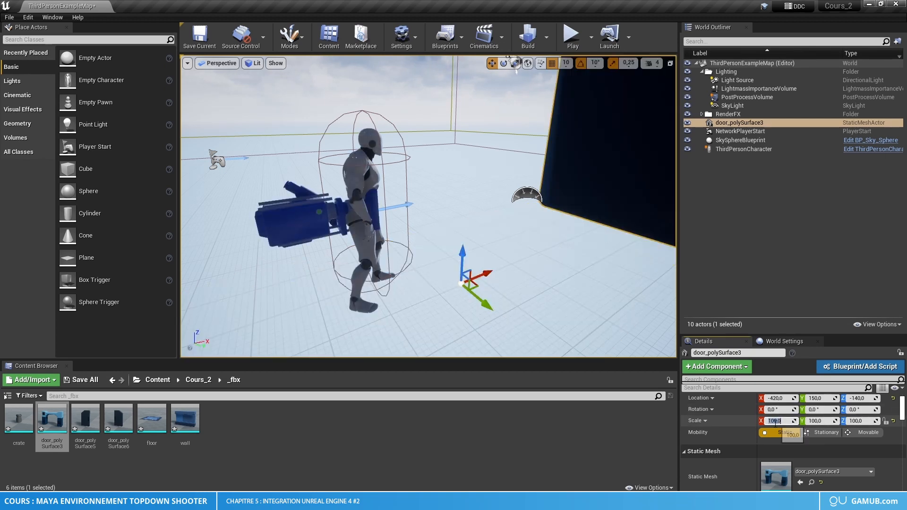
Step: Set the door frame's scale to 10 on the X, Y and Z axes
click(774, 422)
text(10)
key(Tab)
text(10)
key(Tab)
text(10)
key(Return)
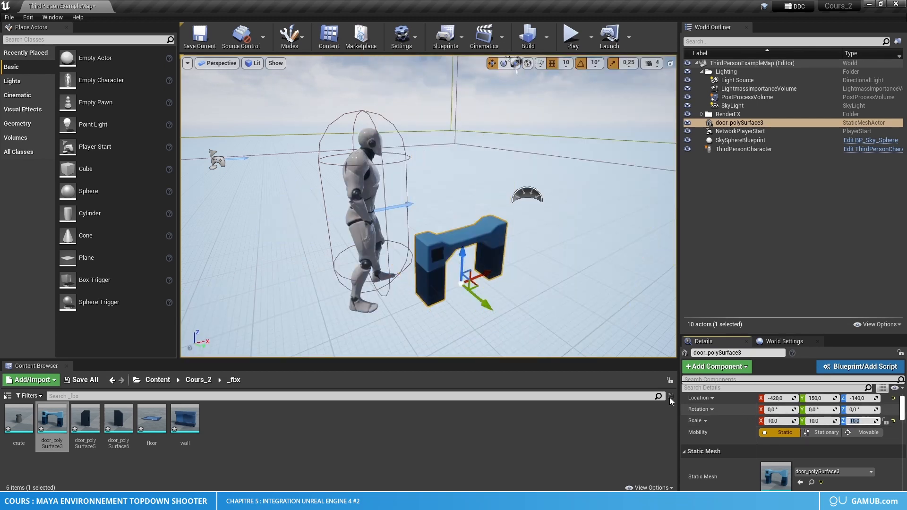
Step: Raise the door frame and shift it in front of the character, to about X -730, Y 400, Z 150
drag(448, 261, 446, 177)
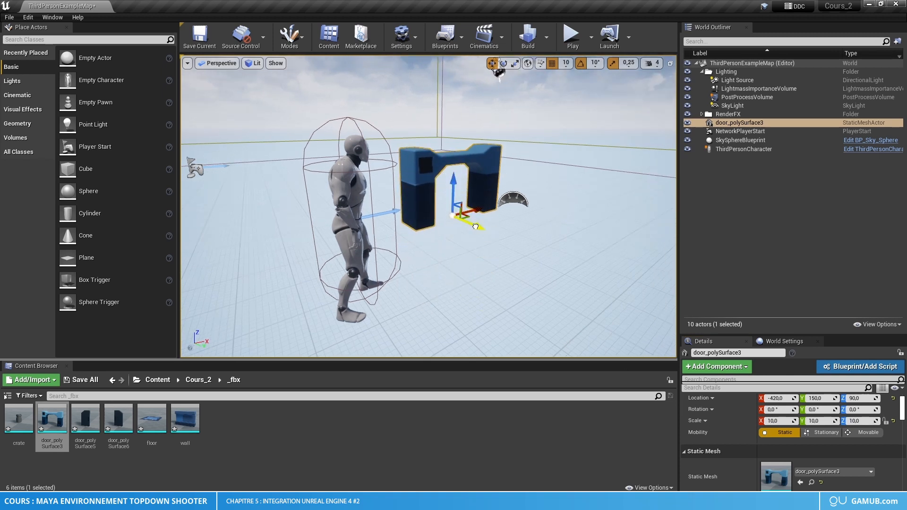
drag(475, 226, 384, 247)
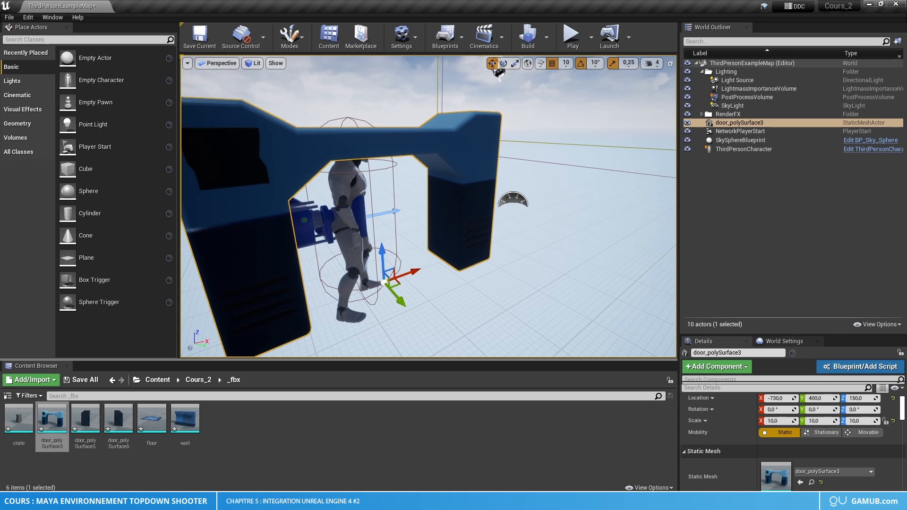
mouse_move(425, 203)
right_down()
mouse_move(425, 246)
mouse_move(425, 208)
right_up()
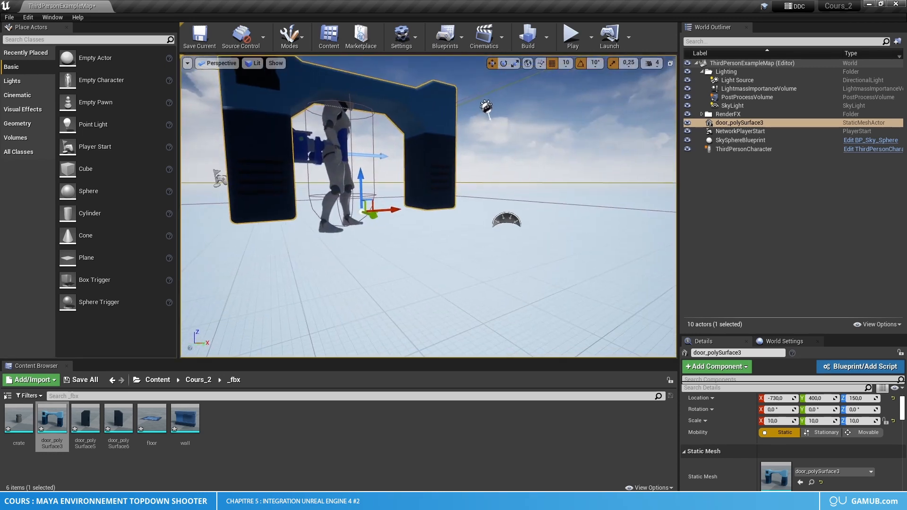
Step: Set the door frame's location to 0 on the X, Y and Z axes
scroll(452, 255, up, 3)
click(782, 398)
text(0)
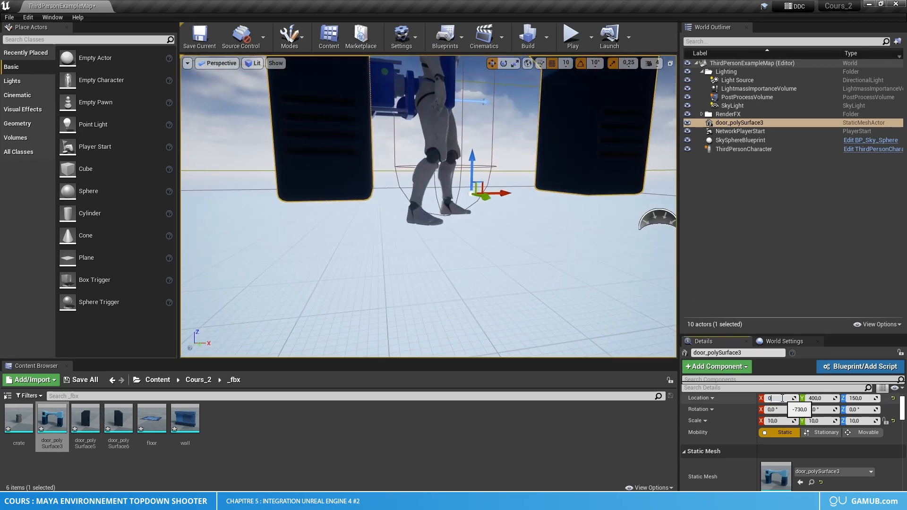
key(Tab)
text(0)
key(Tab)
text(0)
key(Return)
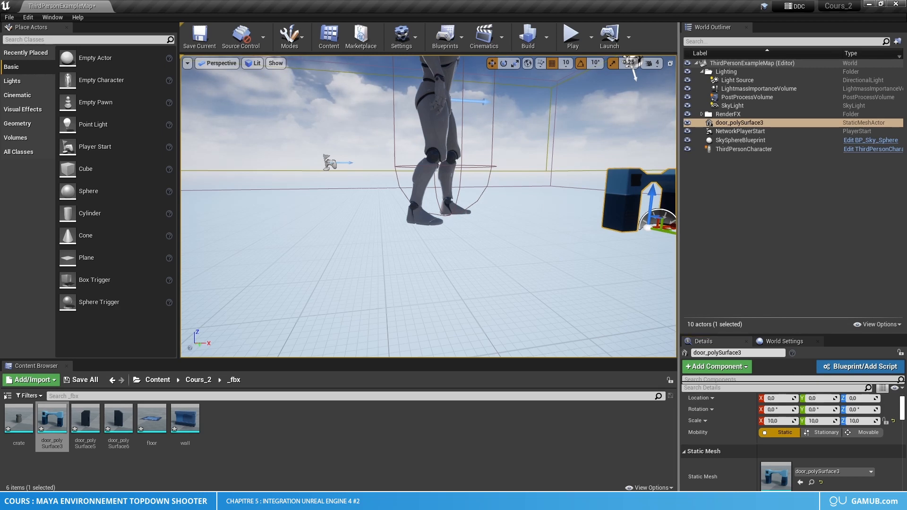
Step: Set the ThirdPersonCharacter's location to 0 on the X, Y and Z axes
click(437, 142)
text(0)
key(Tab)
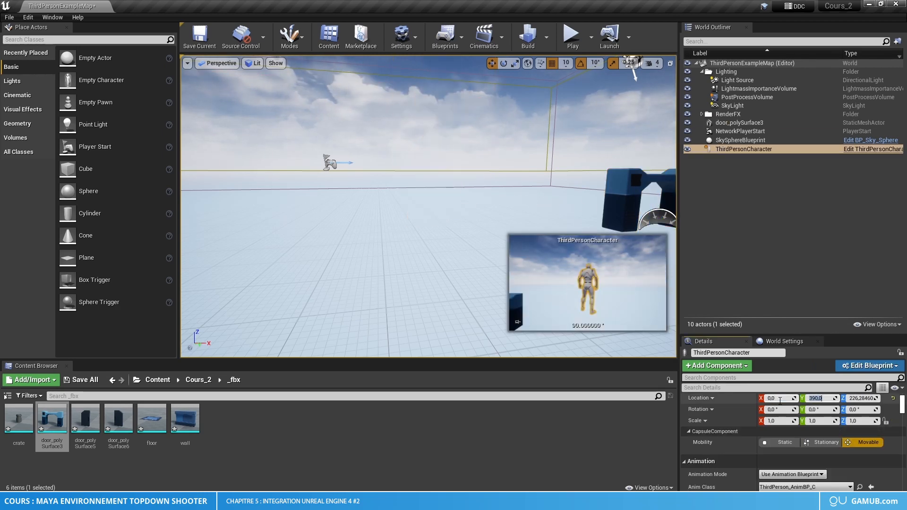
text(0)
key(Tab)
text(0)
key(Return)
Step: Raise the ThirdPersonCharacter along Z to 90 so its feet line up with the base of the door frame
right_drag(428, 206, 453, 215)
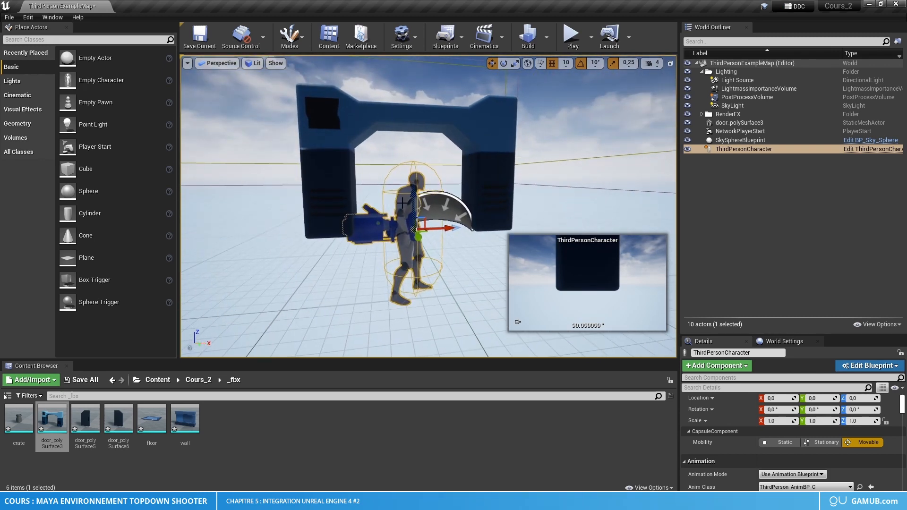
drag(416, 194, 428, 134)
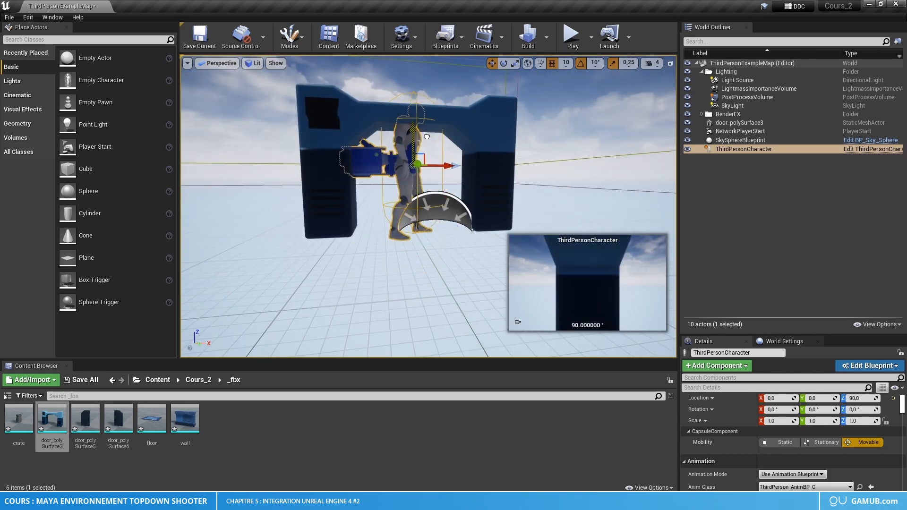
right_drag(427, 137, 428, 137)
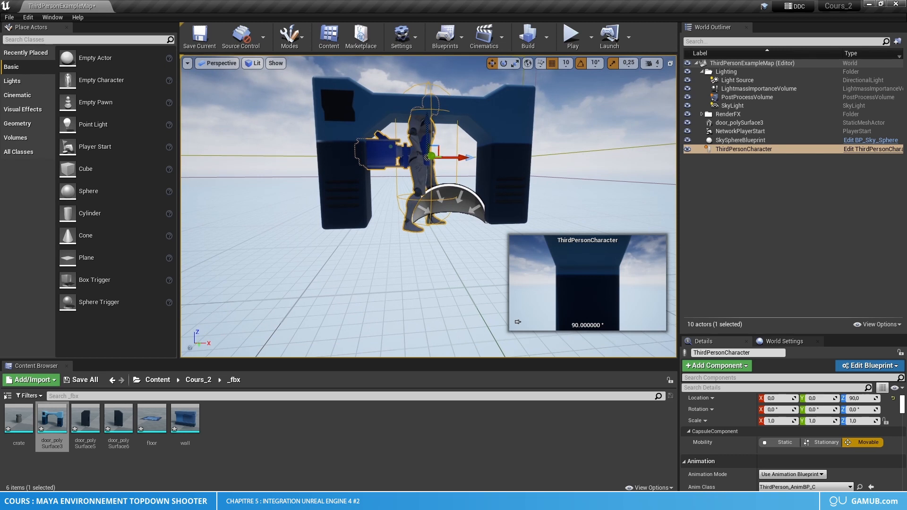
Step: Set the scale of door_polySurface3 to 15 on all axes to compare it with the character
click(755, 123)
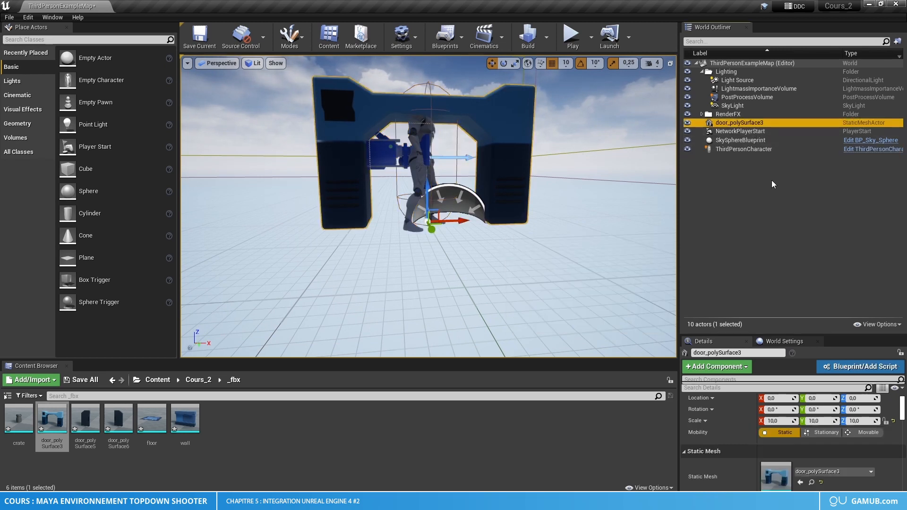
click(776, 420)
text(1)
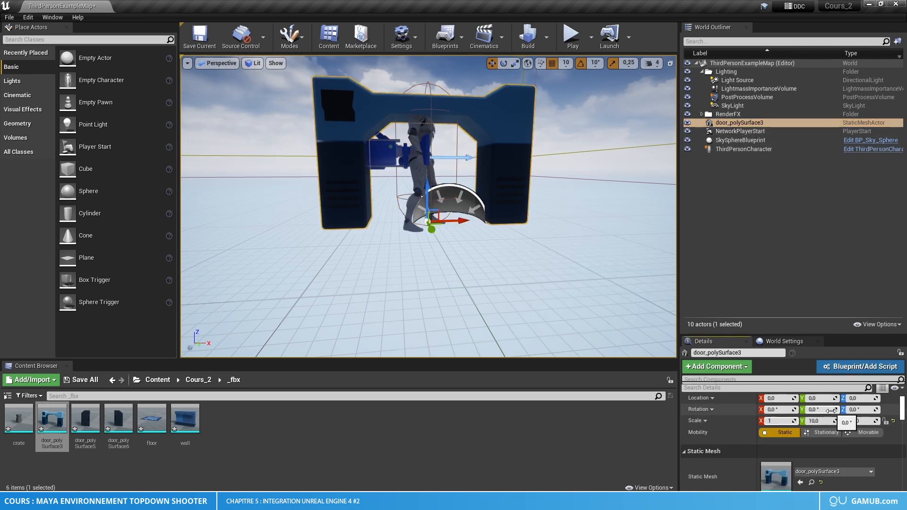
text(5)
key(Tab)
text(15)
key(Tab)
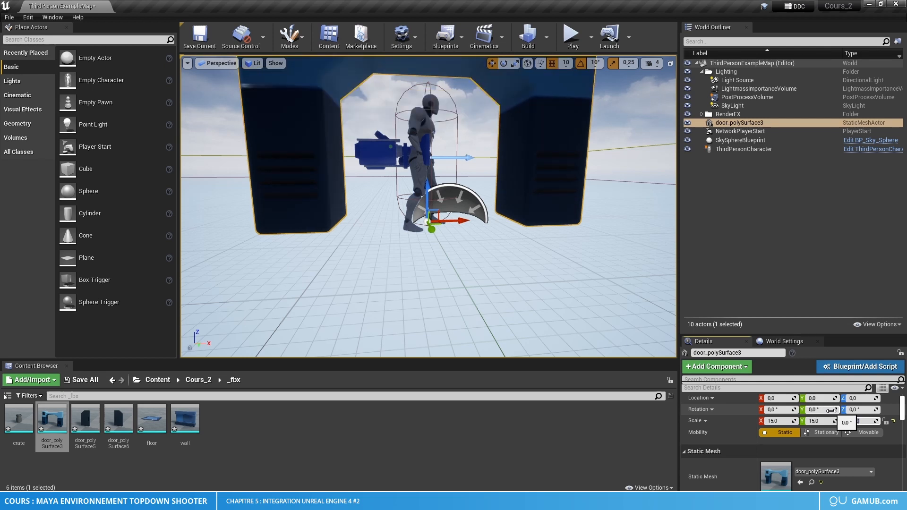
Step: Set the scale of door_polySurface3 to 12 on the X, Y and Z axes
click(786, 420)
text(1)
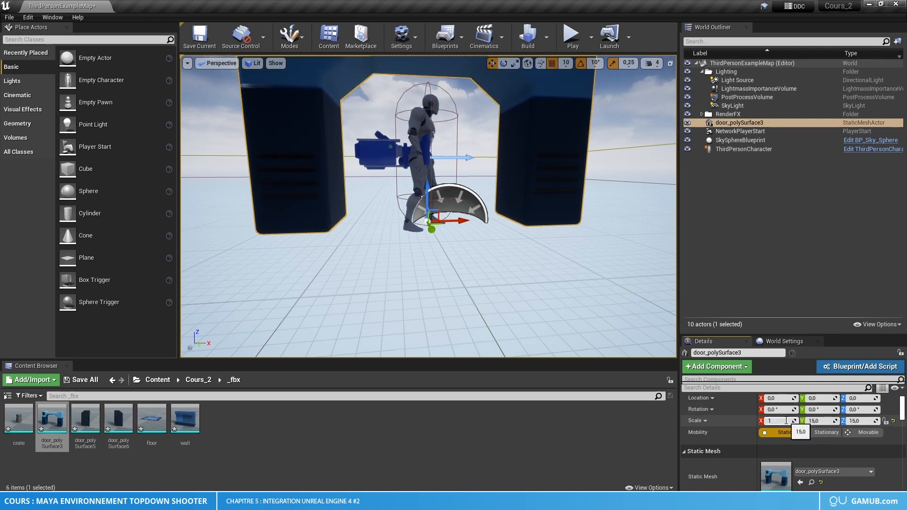
text(2)
key(Tab)
text(12)
key(Tab)
text(12)
key(Return)
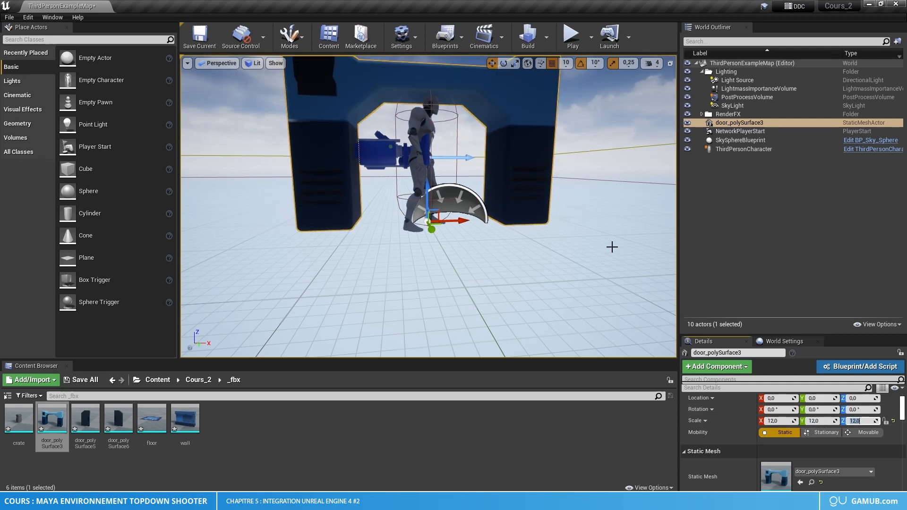
right_drag(612, 247, 611, 247)
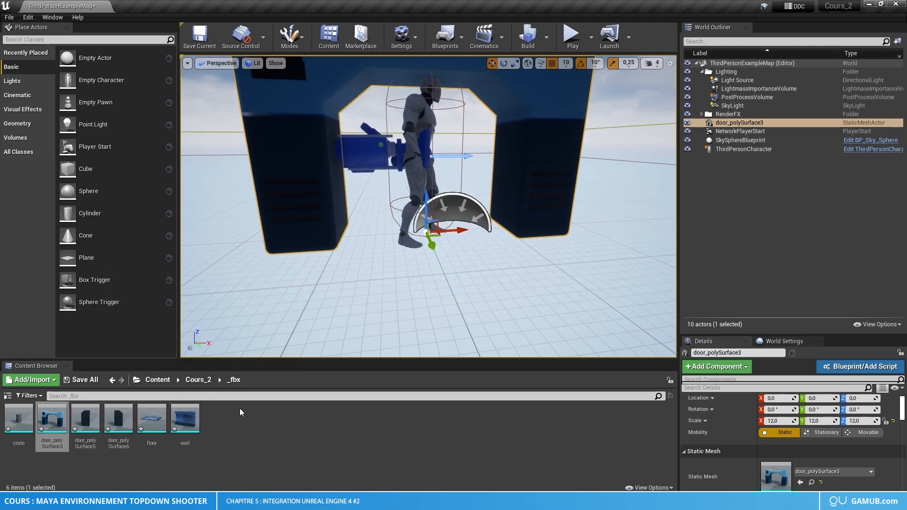
Step: Add door_polySurface5 to the level, remove it again, and delete the placed door_polySurface3 frame
drag(86, 418, 357, 230)
key(Delete)
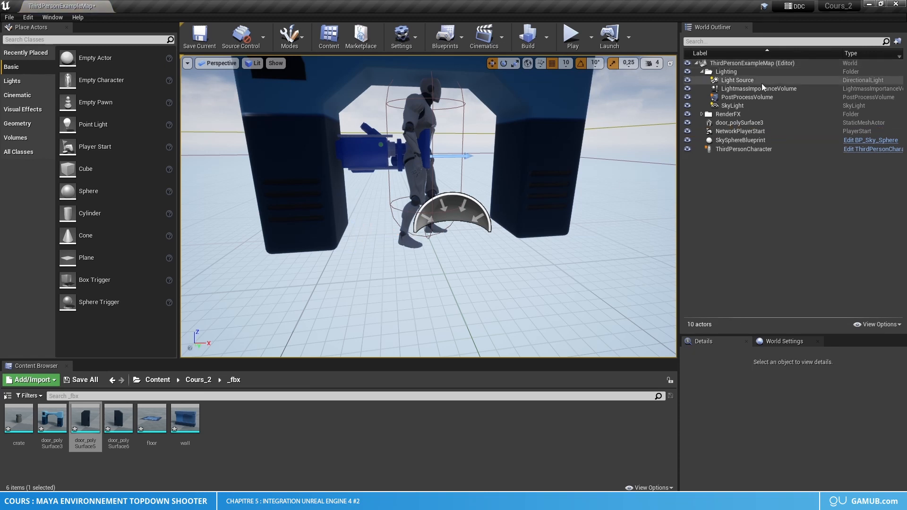
click(734, 124)
key(Delete)
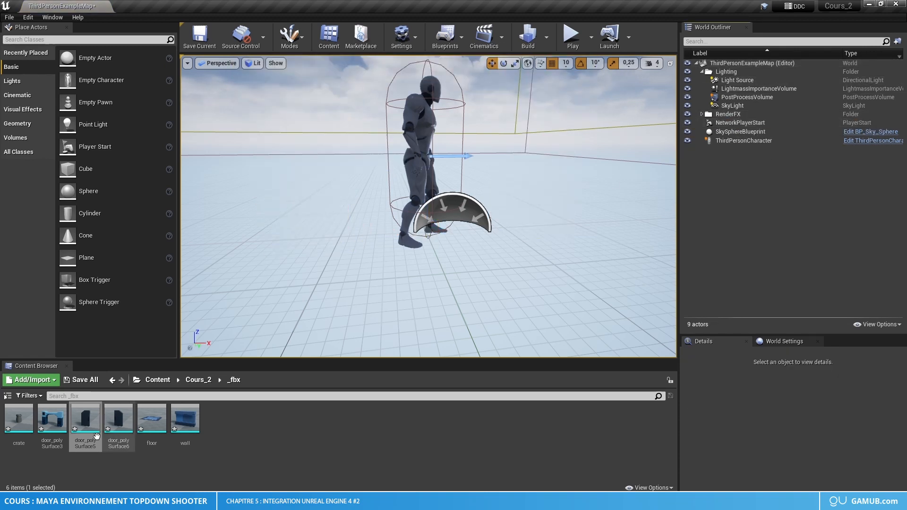
Step: Place door_polySurface3, door_polySurface5 and door_polySurface6 together in the level, on the ground in front of the character
click(58, 431)
shift+click(122, 437)
drag(111, 427, 308, 279)
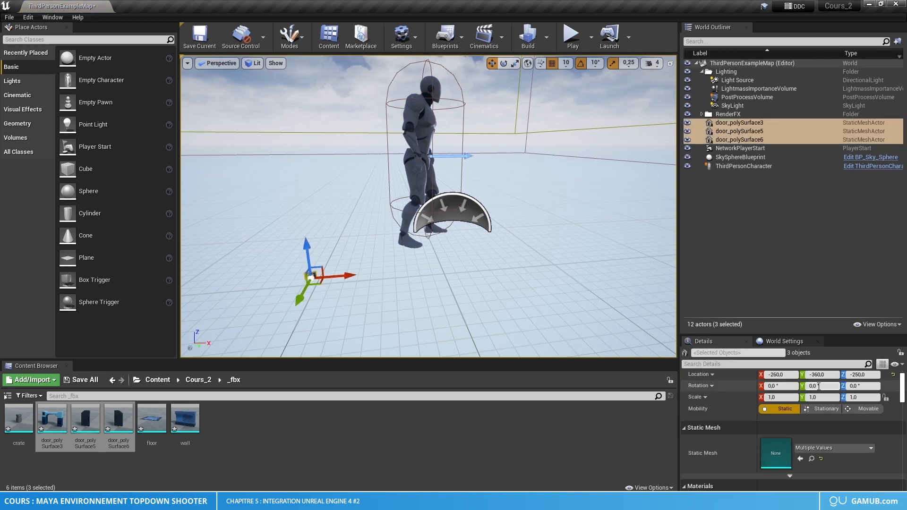
Step: Set the scale of the three door meshes to 12 on all axes and raise them together to about Z -10
click(779, 397)
text(12)
key(Tab)
key(Tab)
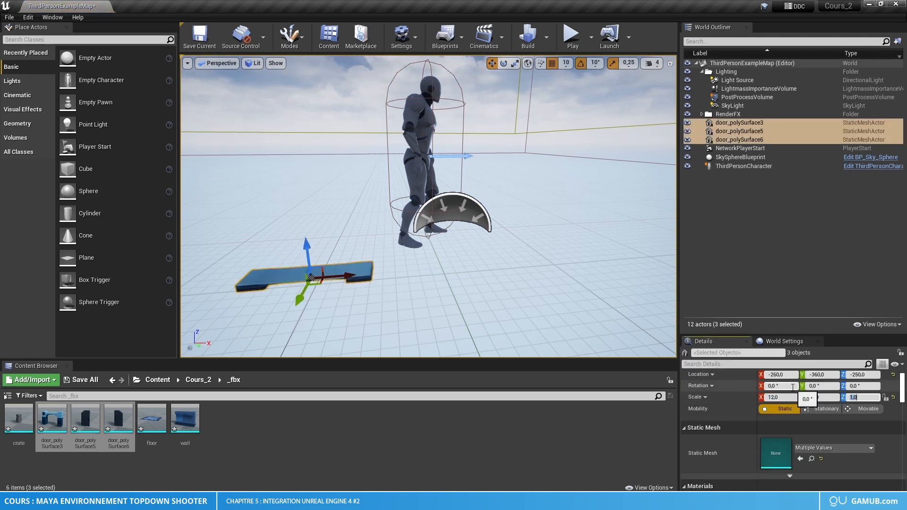
text(12)
key(Return)
drag(298, 247, 318, 152)
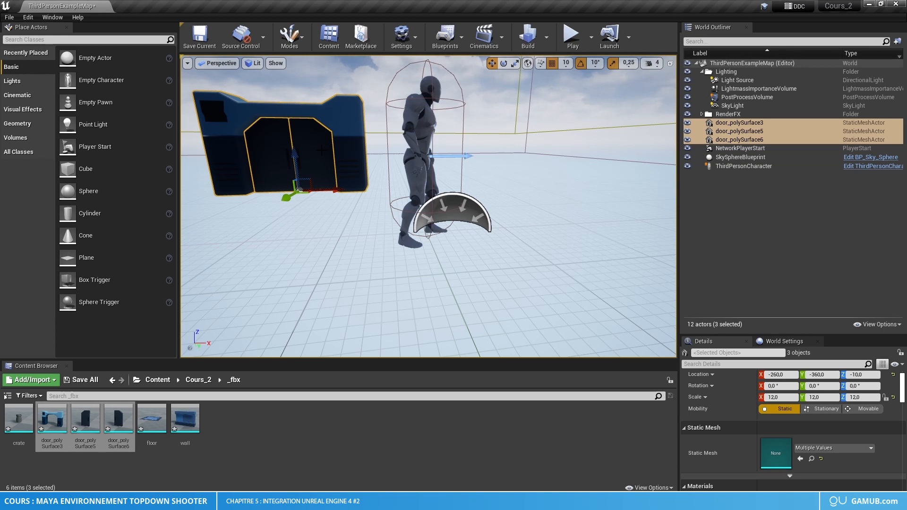
Step: Group the three selected door meshes into one group actor and clear the selection
right_click(750, 140)
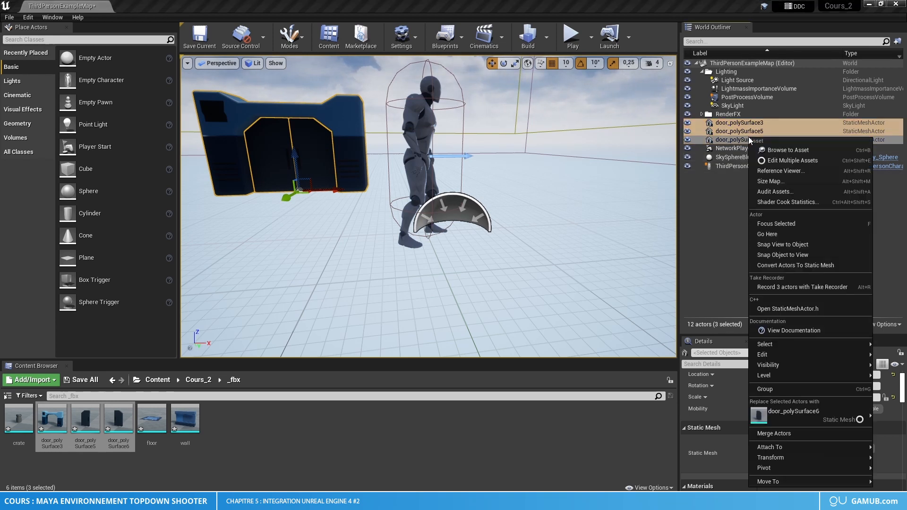
click(787, 391)
click(775, 240)
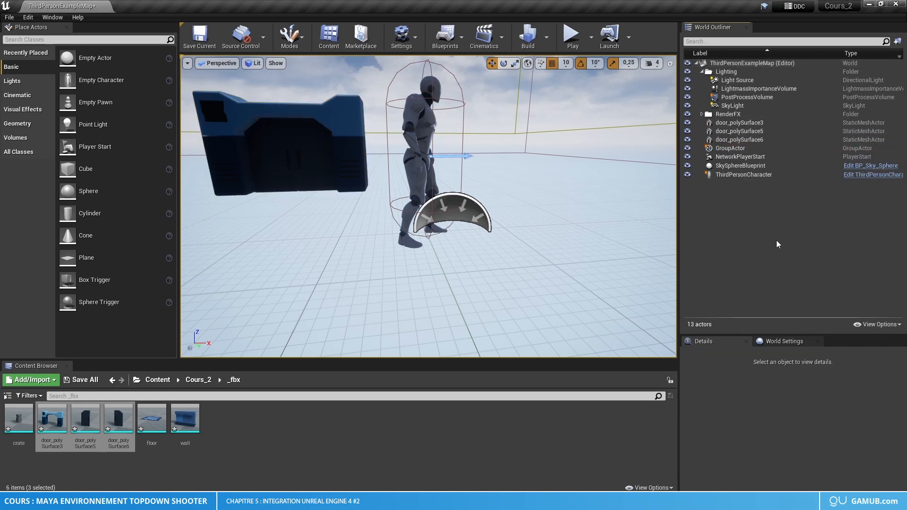
Step: Select the grouped door through one of its meshes and frame the group in the viewport
click(739, 131)
drag(327, 146, 456, 145)
click(616, 166)
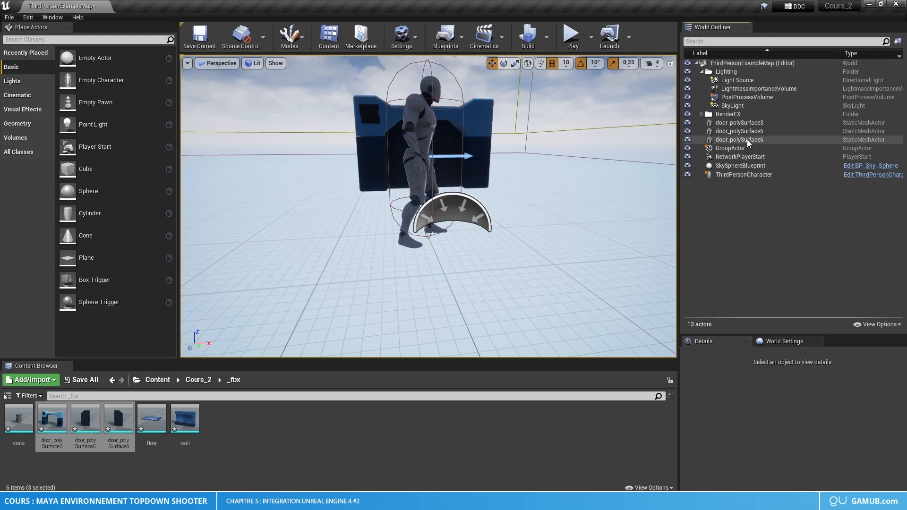
click(747, 140)
key(f)
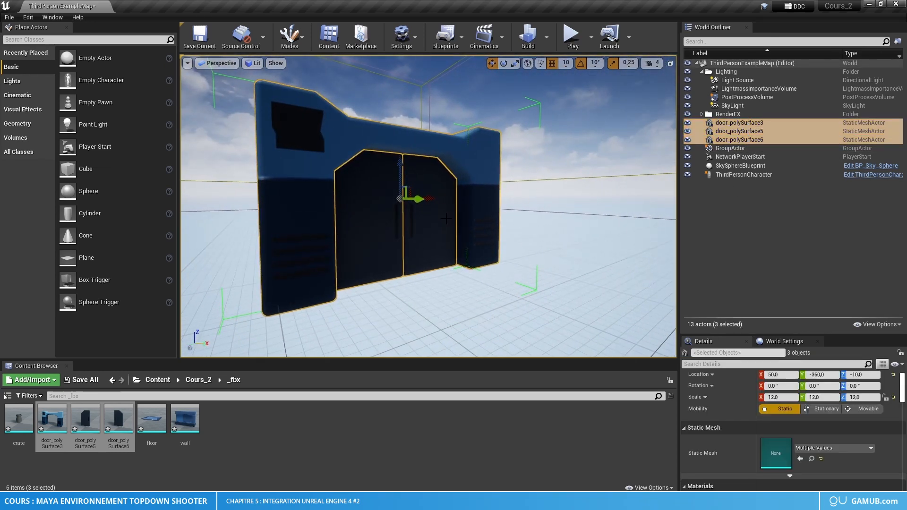
click(737, 243)
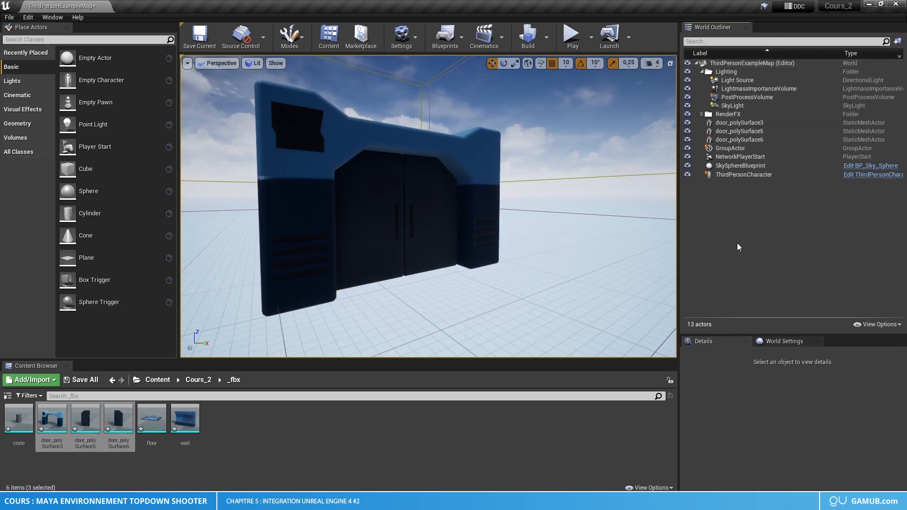
click(749, 140)
right_drag(577, 240, 673, 240)
key(f)
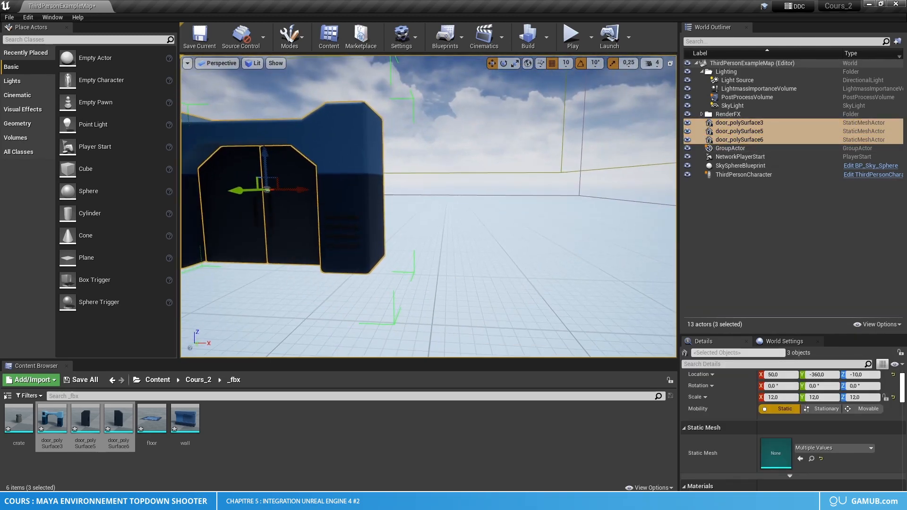
Step: Place the floor mesh in the level and set its scale to 12 on all three axes
drag(151, 418, 232, 308)
click(792, 421)
text(12)
key(Tab)
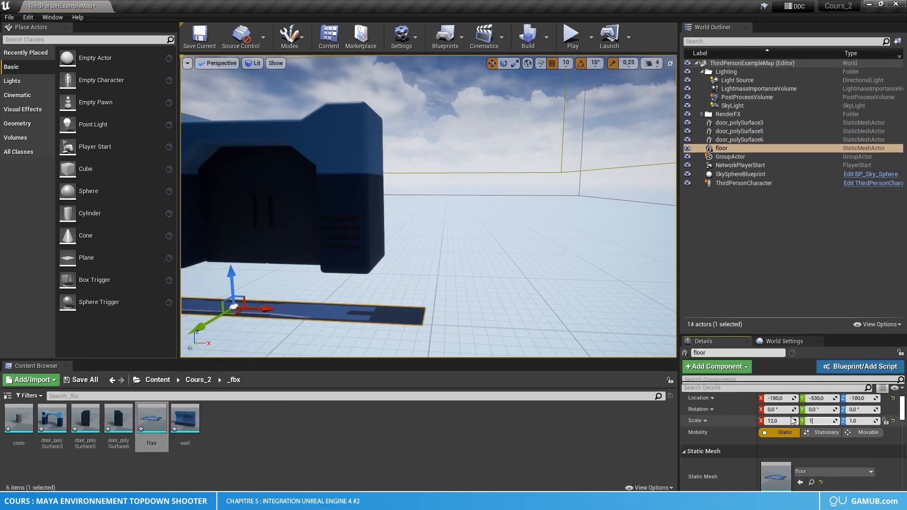
text(12)
key(Tab)
text(12)
right_drag(437, 307, 393, 314)
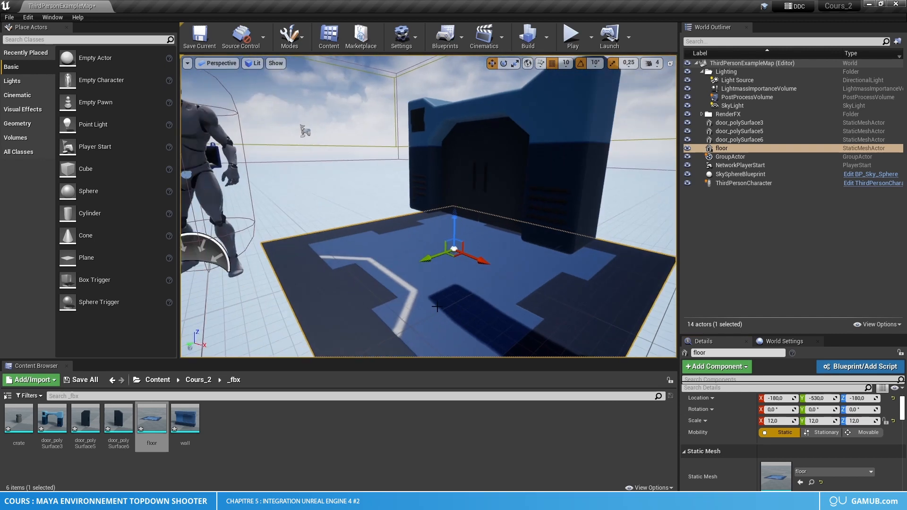
Step: Set the floor's location to 0 on X, Y and Z
drag(482, 261, 359, 257)
mouse_move(359, 257)
right_down()
mouse_move(349, 208)
mouse_move(326, 283)
mouse_move(321, 217)
mouse_move(359, 256)
right_up()
mouse_move(494, 238)
right_down()
mouse_move(491, 180)
mouse_move(496, 255)
mouse_move(494, 241)
right_up()
click(777, 398)
text(0)
key(Tab)
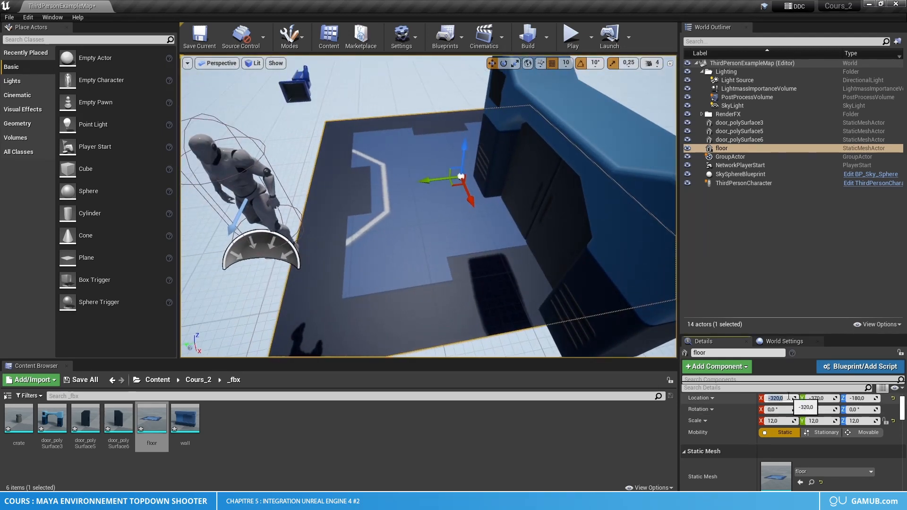
text(0)
key(Tab)
text(0)
key(Return)
scroll(371, 259, down, 4)
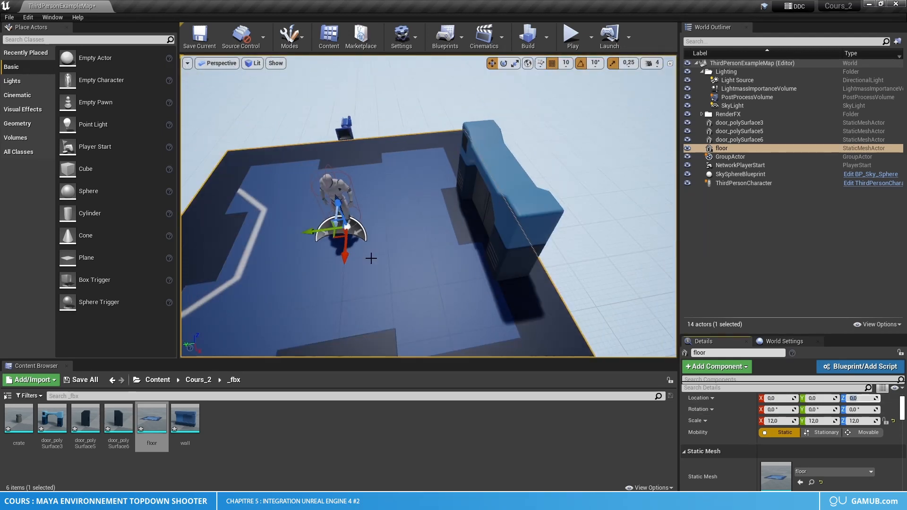
Step: Shift the floor to X 40 and Y 60 under the character and clear the selection
drag(344, 257, 344, 273)
right_drag(344, 275, 386, 269)
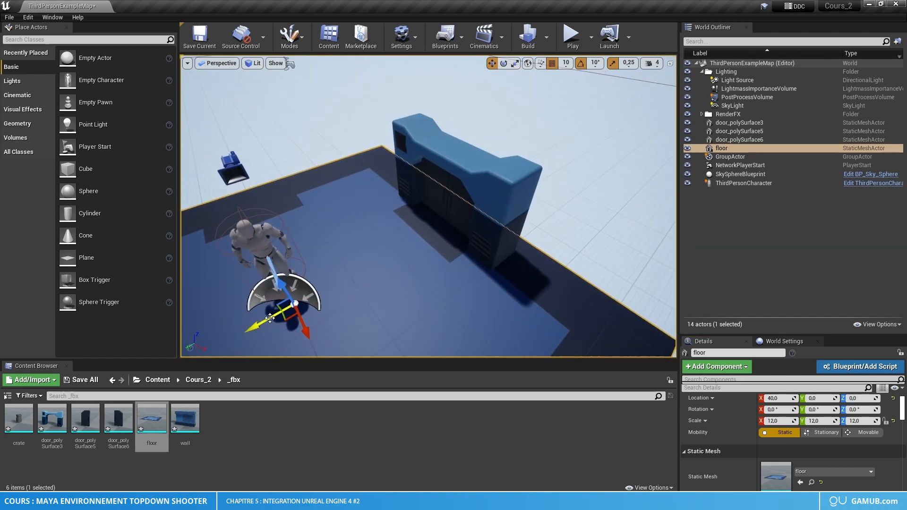
drag(260, 322, 214, 333)
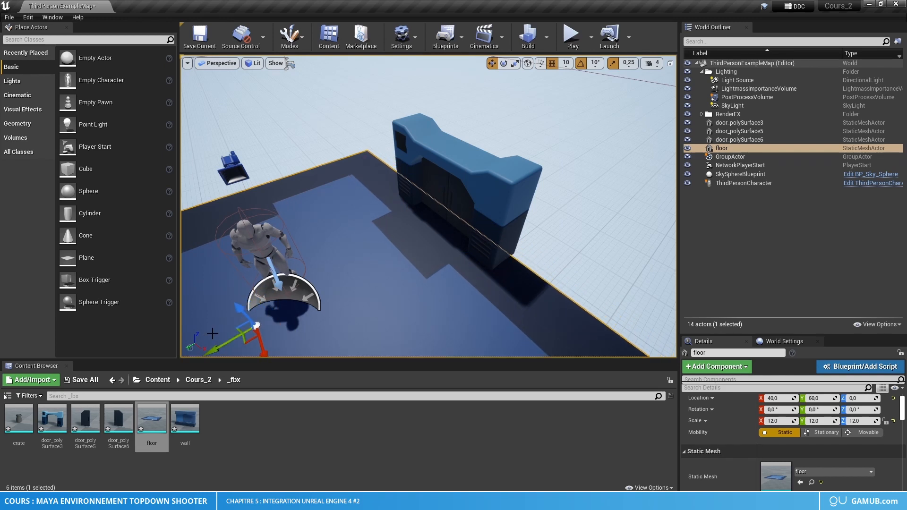
right_drag(448, 282, 364, 269)
click(842, 263)
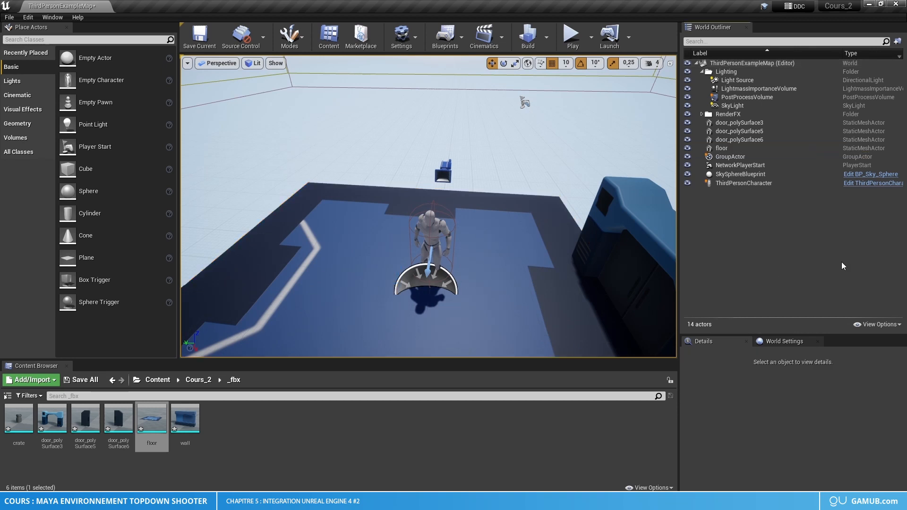
Step: Place the wall mesh at location 0, 0, 0 and set its scale to 12 on all three axes
click(295, 446)
drag(190, 433, 523, 309)
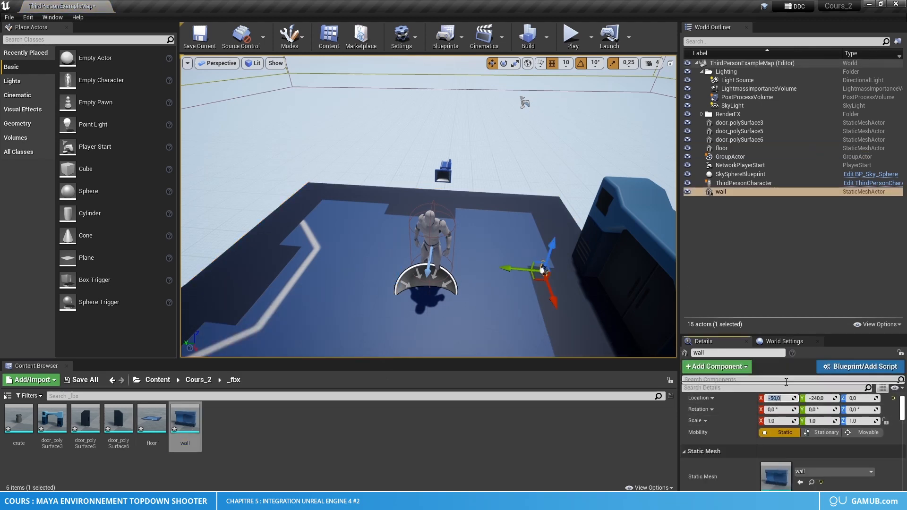
text(0)
key(Tab)
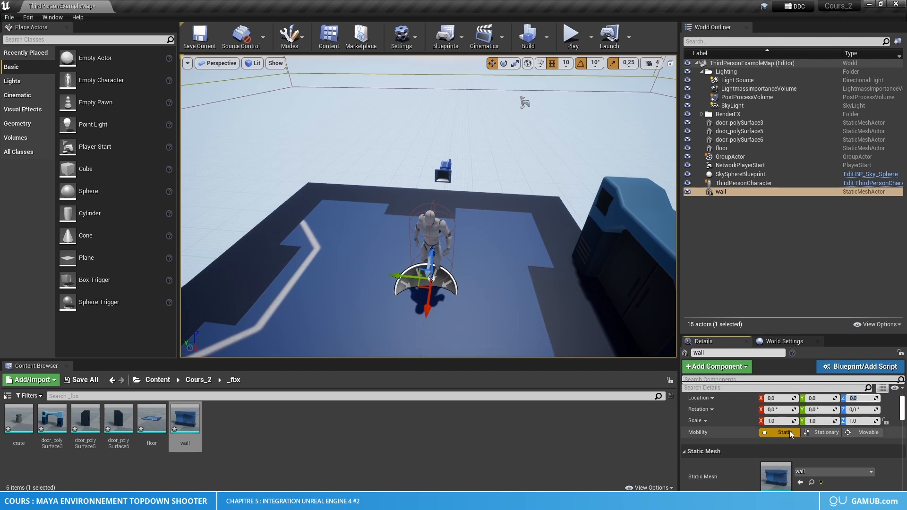
click(779, 422)
text(12)
key(Tab)
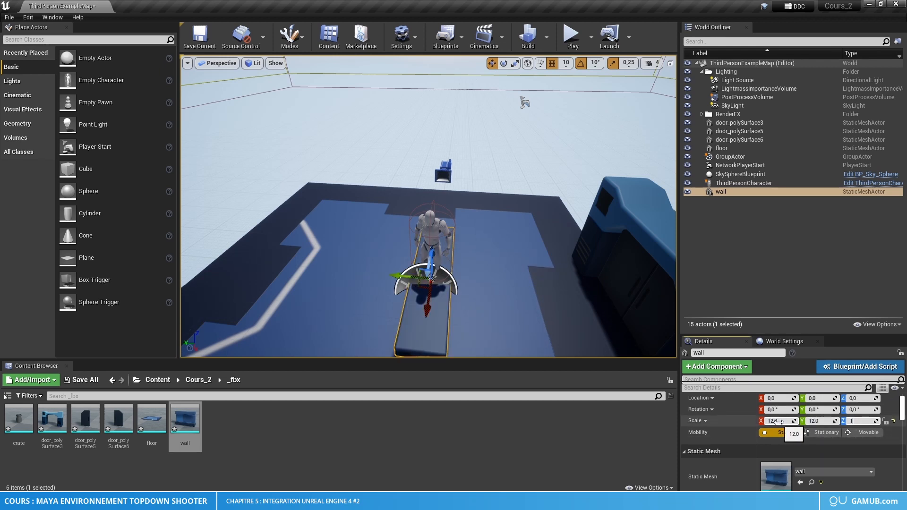
text(12)
key(Return)
Step: Move the wall beside the door, to X 370, Y -360 and Z -10
right_drag(428, 301, 300, 292)
drag(273, 318, 449, 287)
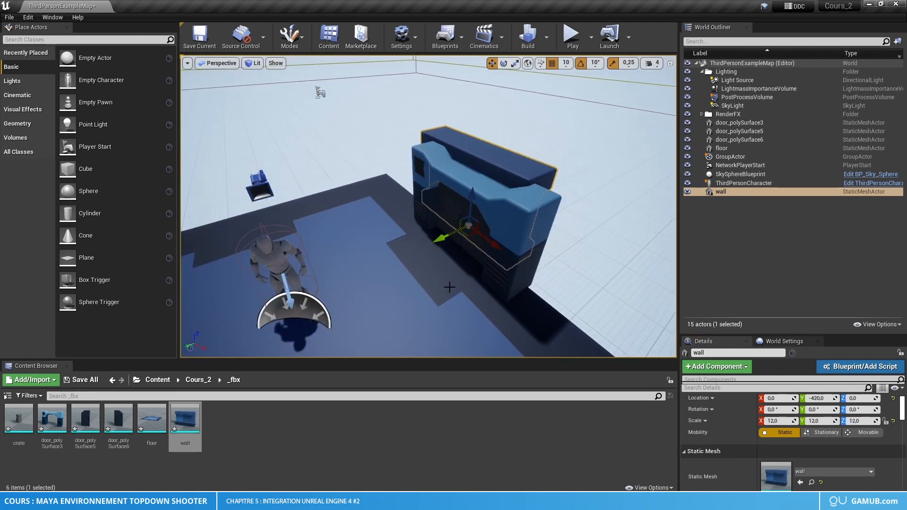
drag(497, 250, 546, 345)
right_drag(545, 345, 477, 257)
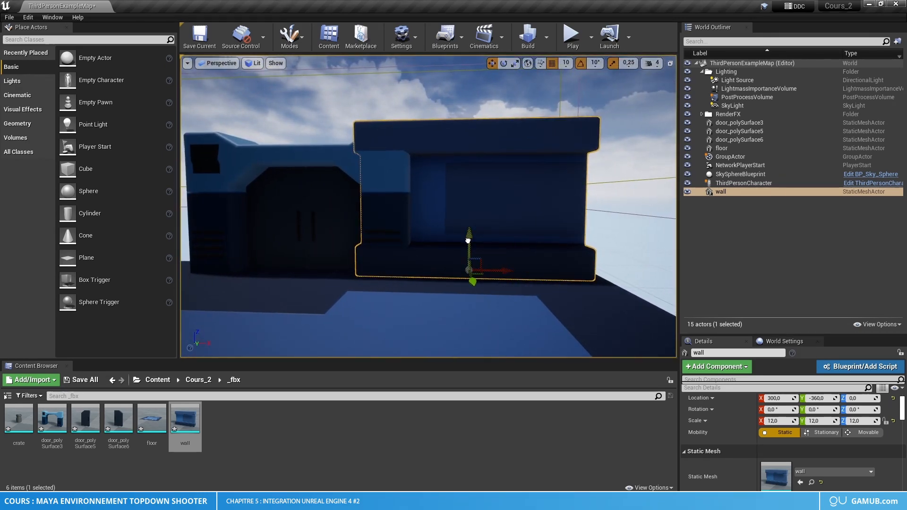
mouse_move(468, 241)
mouse_down()
mouse_move(472, 251)
mouse_move(476, 245)
mouse_up()
drag(523, 276, 553, 280)
Step: Lower the floor to Z -10, and hide it briefly to check the bases of the door and wall
click(519, 314)
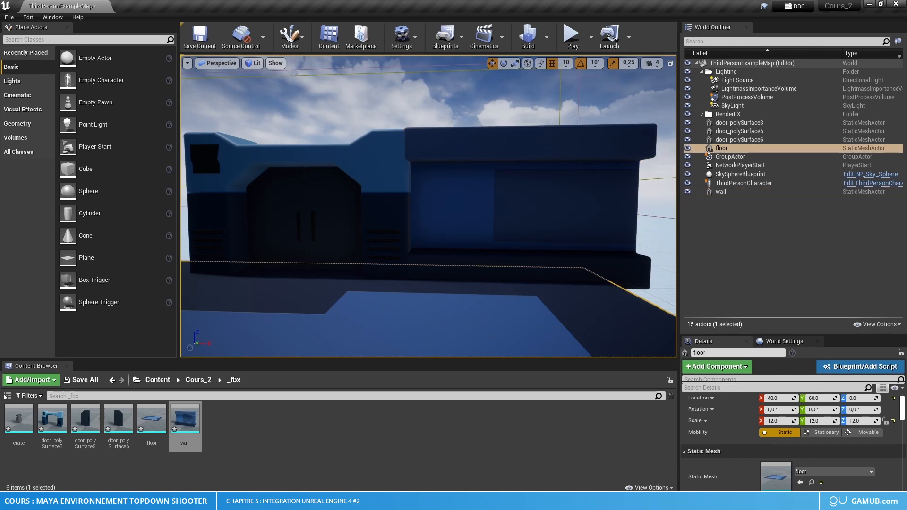
right_drag(520, 314, 425, 314)
mouse_move(346, 234)
right_down()
mouse_move(401, 234)
mouse_move(346, 233)
right_up()
drag(400, 190, 402, 194)
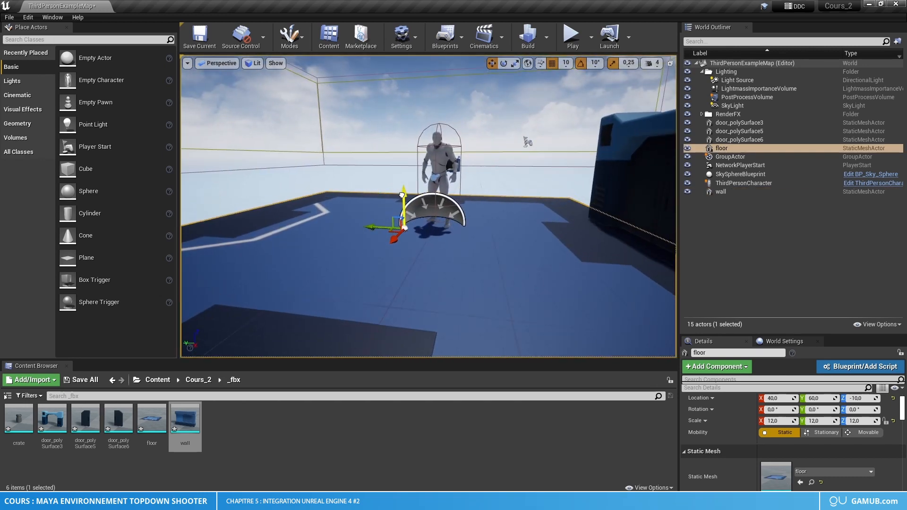
right_drag(402, 194, 463, 193)
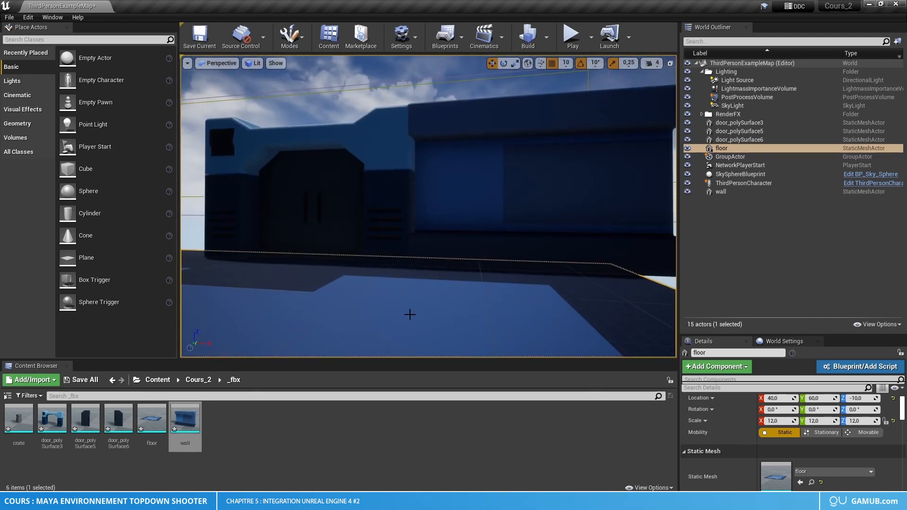
key(h)
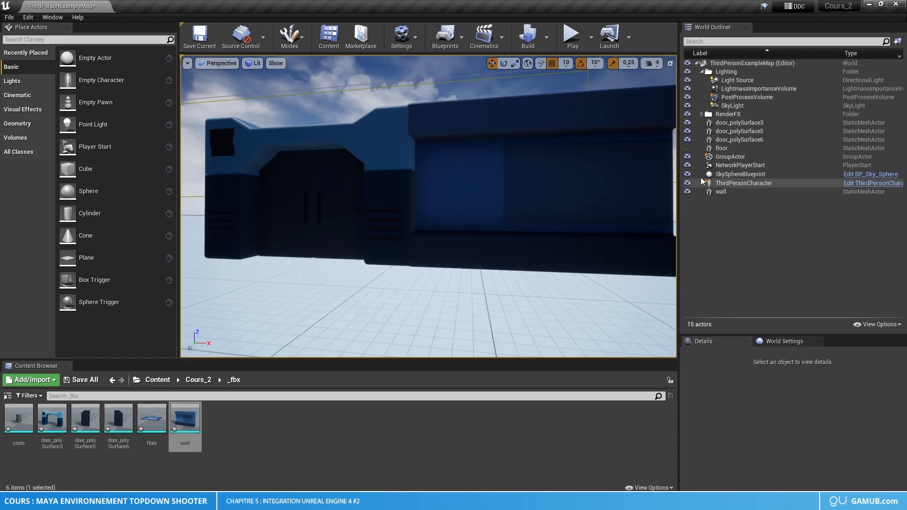
click(687, 148)
Step: Nudge the wall slightly along X at the door's edge and clear the selection
right_drag(473, 203, 493, 205)
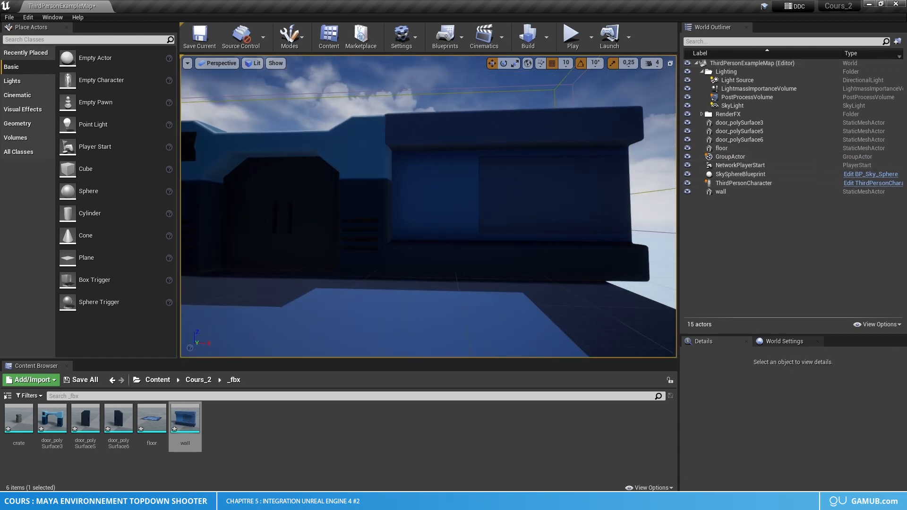
click(493, 204)
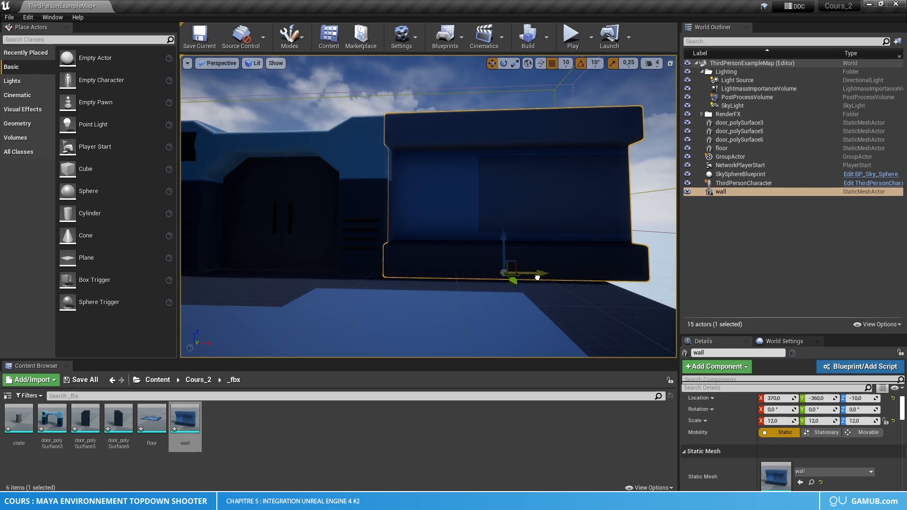
drag(538, 278, 543, 277)
click(740, 253)
Step: Place the crate mesh in front of the door and delete it again
right_drag(581, 213, 557, 191)
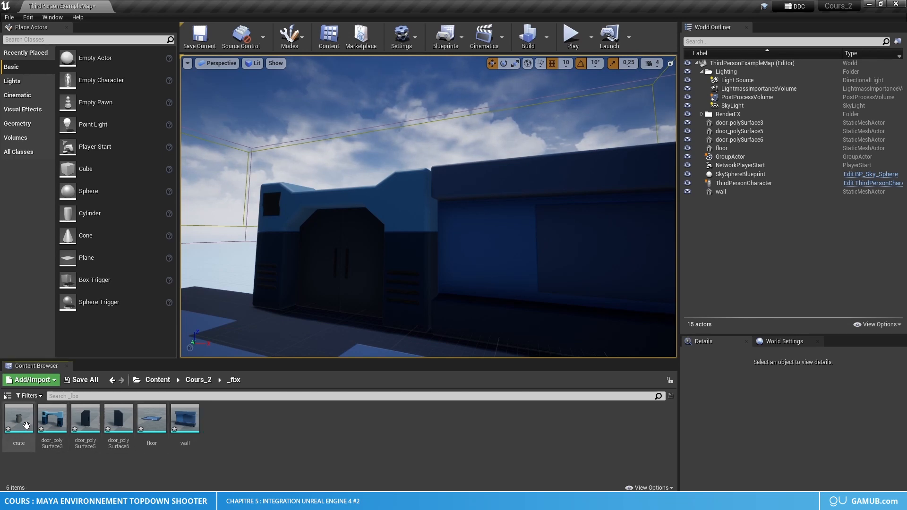
drag(19, 418, 249, 354)
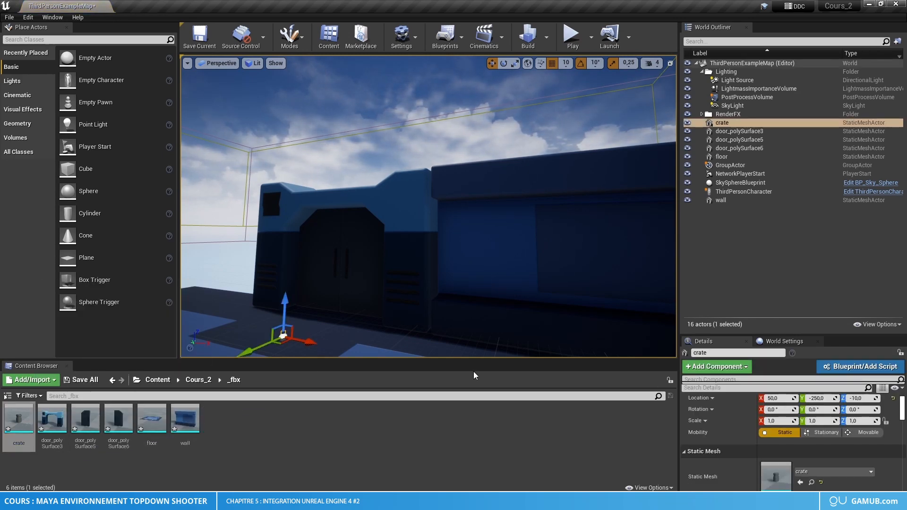
key(Delete)
Step: Move the wall along X to the opposite side of the door, to X -330, leaving a gap
right_drag(473, 331, 467, 283)
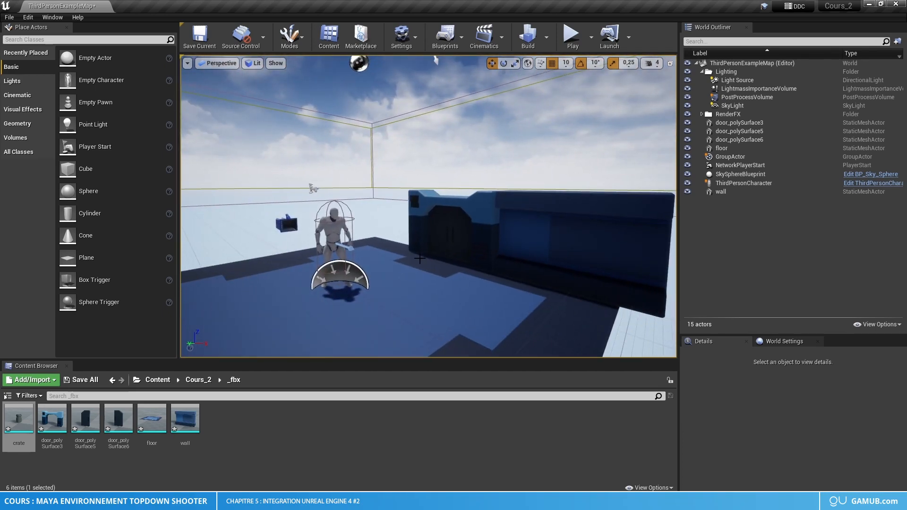
mouse_move(530, 255)
right_down()
mouse_move(500, 236)
mouse_move(538, 264)
right_up()
right_drag(425, 227, 465, 205)
click(404, 230)
drag(507, 204, 236, 203)
right_drag(331, 203, 329, 179)
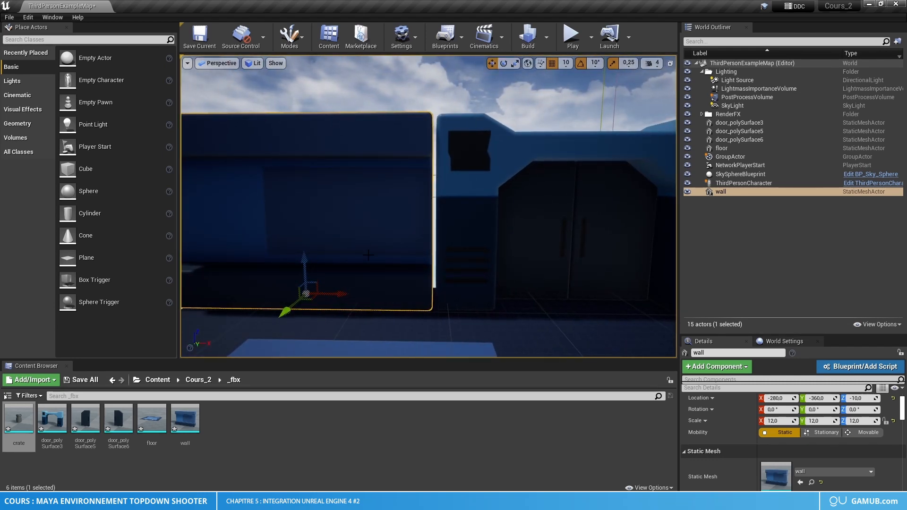
drag(343, 295, 306, 293)
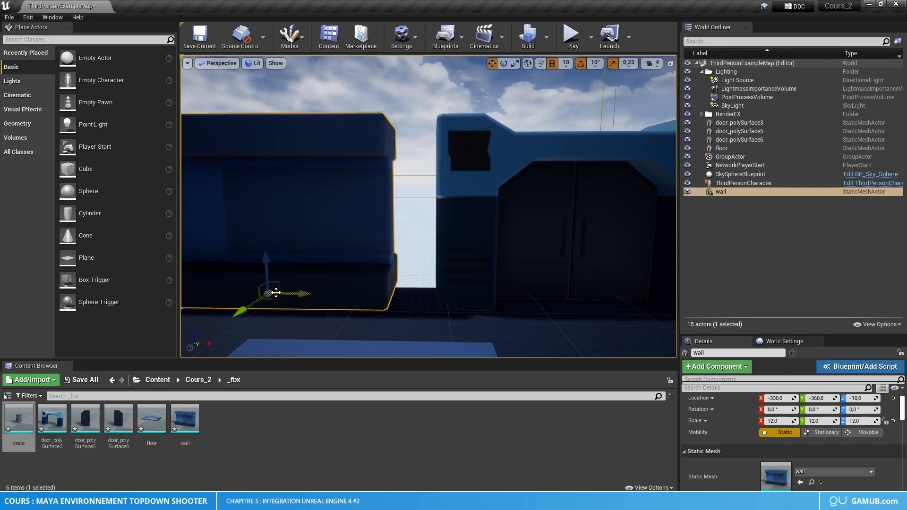
Step: Move the wall's pivot to its lower corner facing the door and store it as the actor's pivot
right_drag(276, 292, 369, 234)
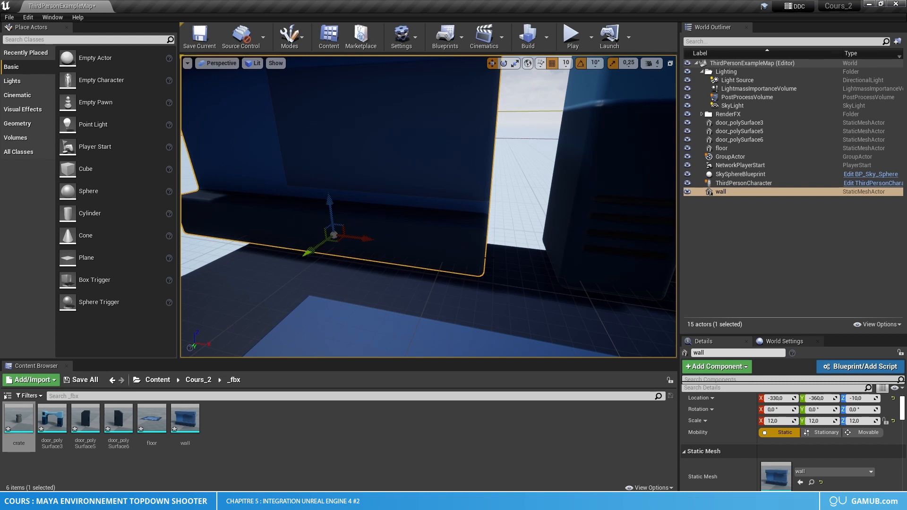
right_drag(484, 233, 478, 225)
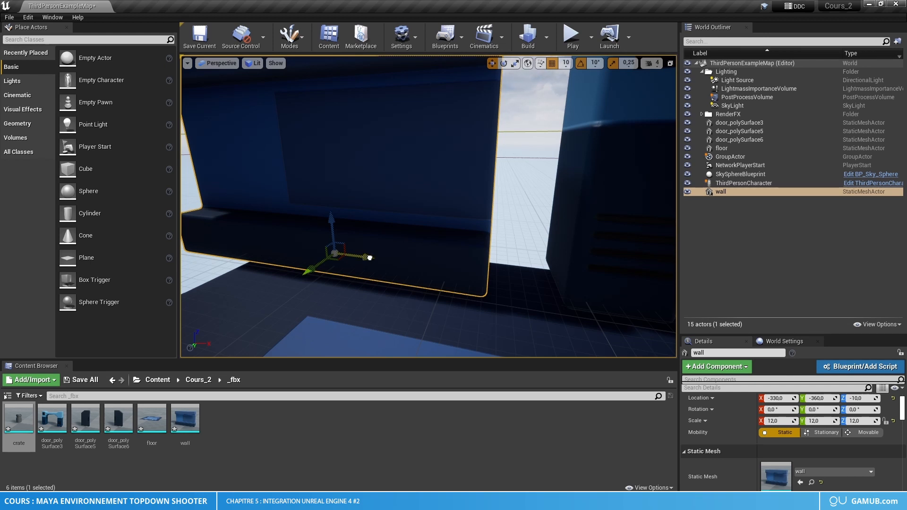
middle_drag(370, 257, 453, 269)
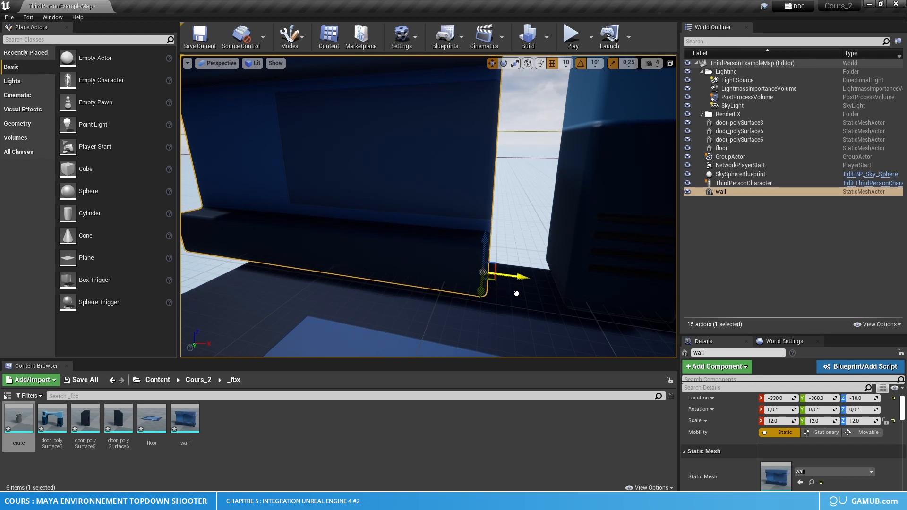
middle_drag(516, 293, 521, 286)
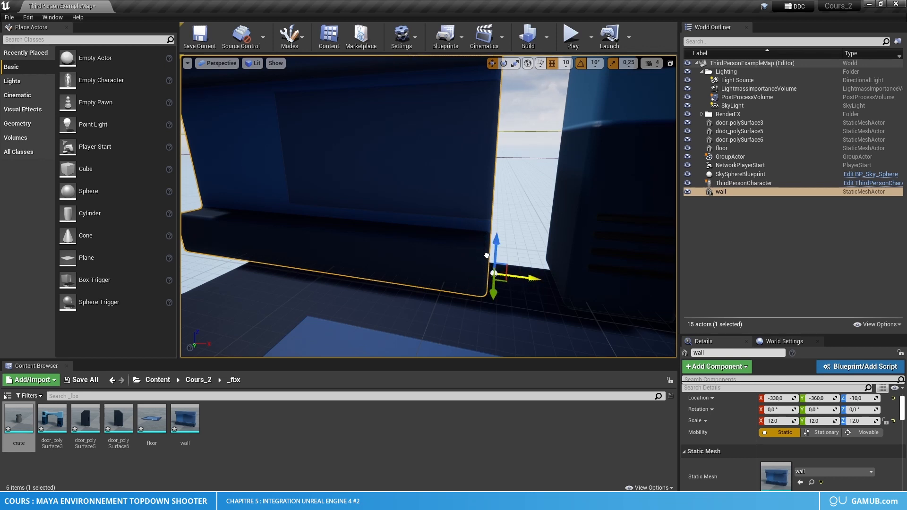
middle_drag(486, 256, 453, 270)
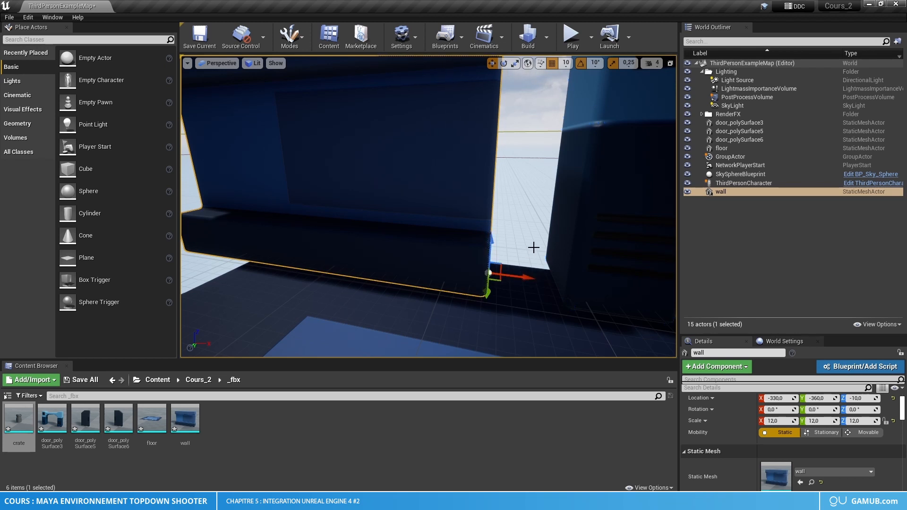
right_click(466, 259)
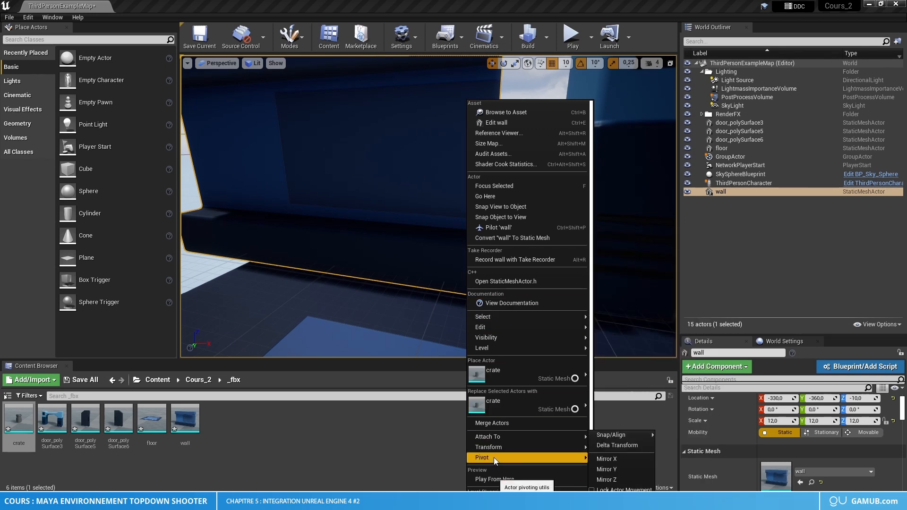
mouse_move(494, 457)
click(624, 447)
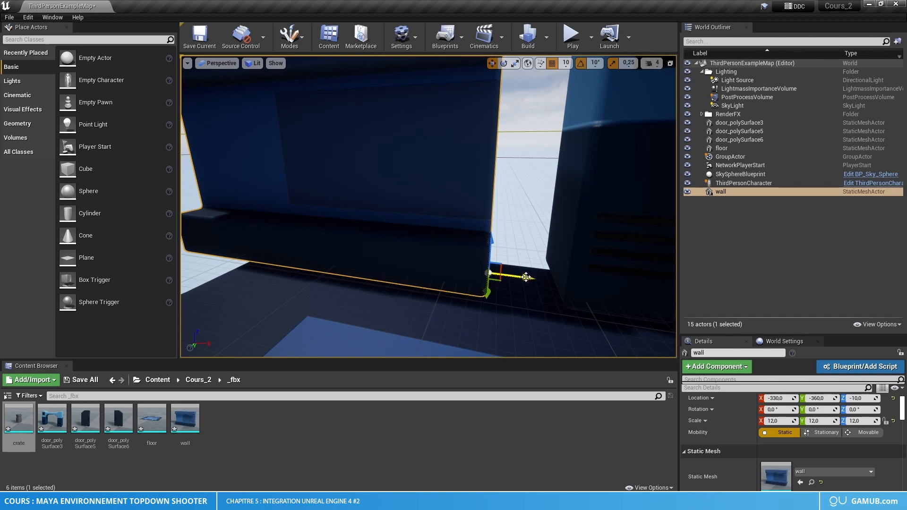
Step: Move the wall along X against the door frame by its corner pivot, to about X -275.7
drag(549, 290, 567, 298)
mouse_move(569, 302)
right_down()
mouse_move(566, 312)
mouse_move(609, 278)
mouse_move(661, 292)
mouse_move(567, 292)
mouse_move(586, 297)
right_up()
right_drag(506, 252, 529, 250)
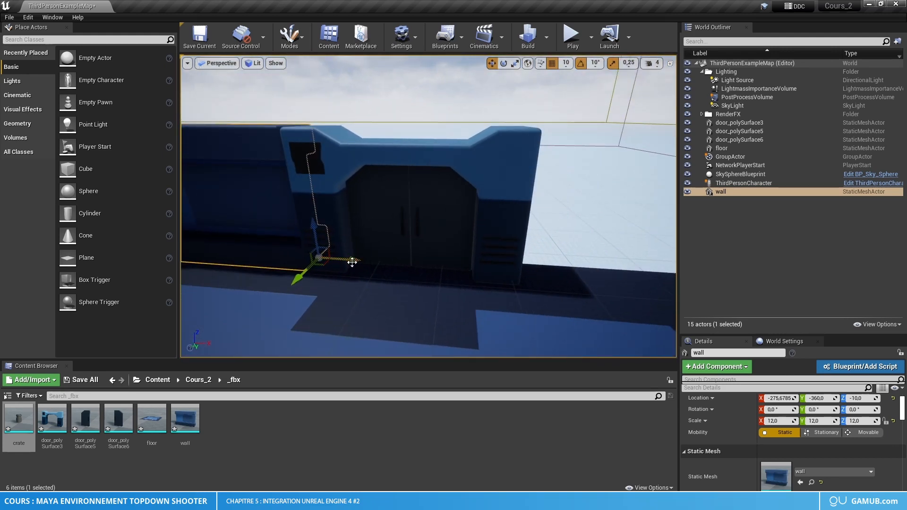
Step: Duplicate the wall along X to the opposite side of the door and mirror the copy with an X scale of -12
alt+shift+drag(349, 261, 560, 215)
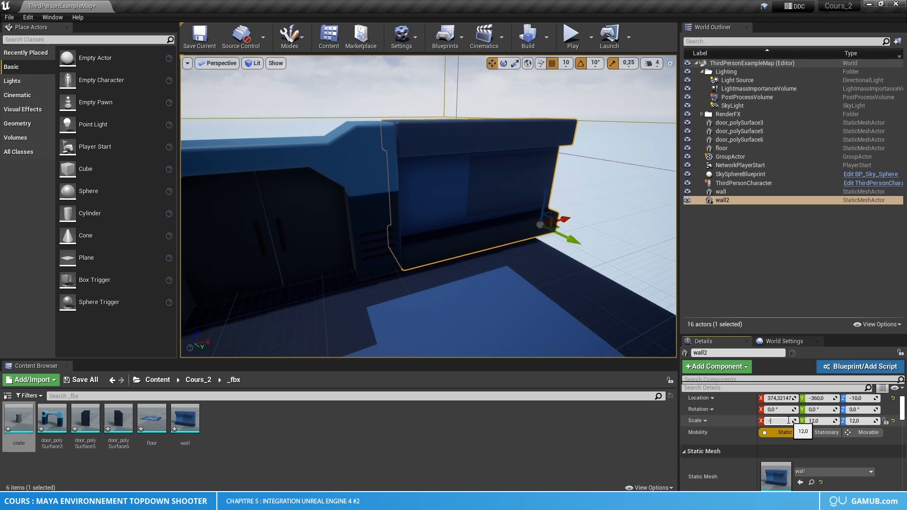
key(Return)
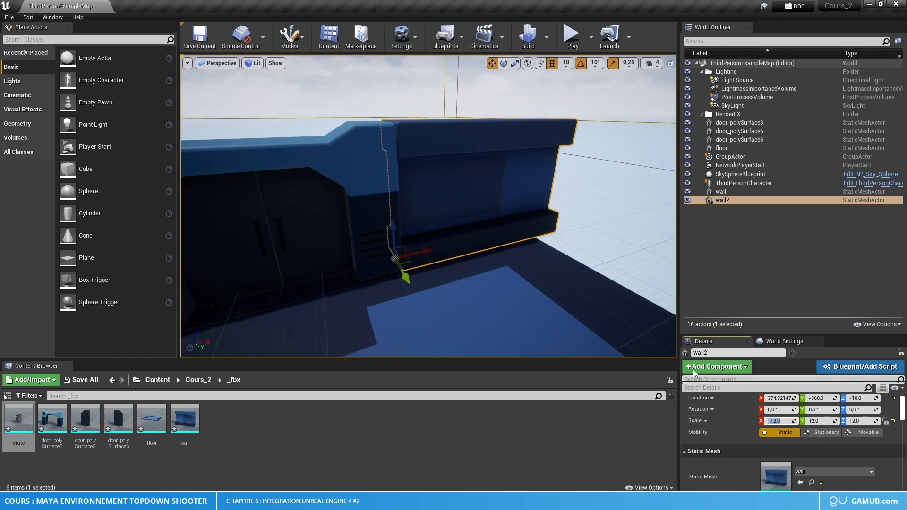
Step: Adjust the mirrored wall along X against the door frame, at about X 375.7
right_drag(425, 203, 406, 212)
mouse_move(480, 282)
right_down()
mouse_move(490, 278)
mouse_move(481, 282)
right_up()
drag(479, 283, 462, 289)
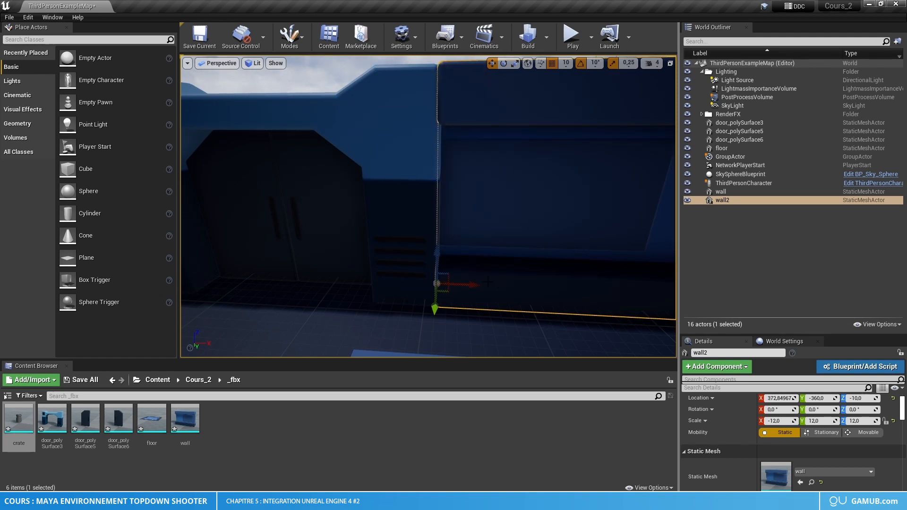
drag(471, 284, 480, 283)
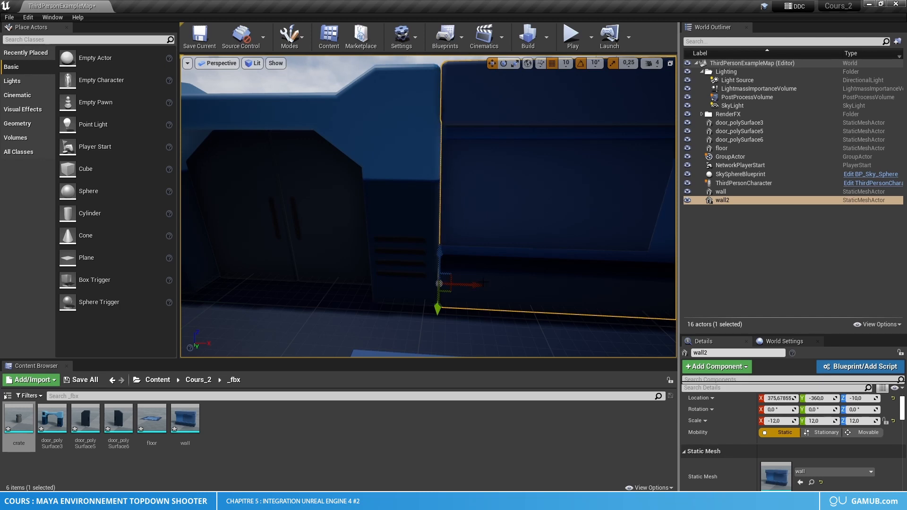
Step: Try to group the door pieces with both walls
right_drag(483, 283, 477, 248)
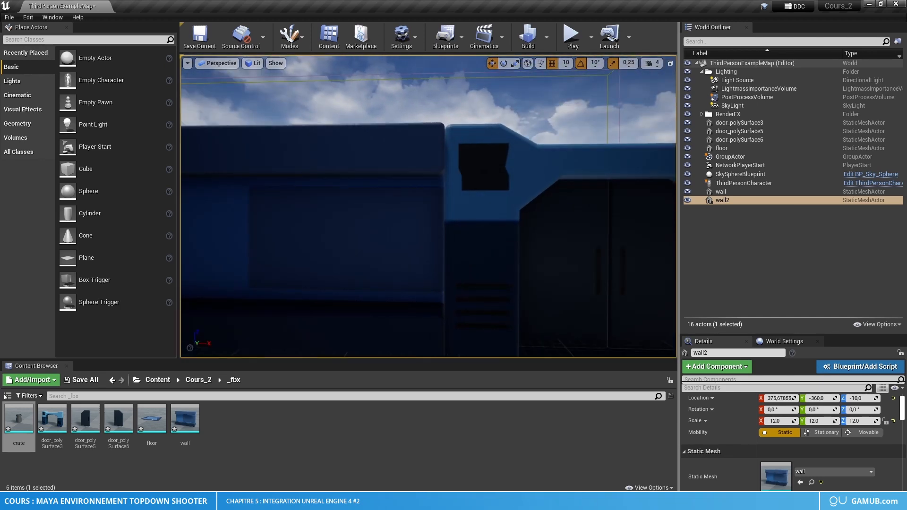
click(430, 240)
mouse_move(546, 218)
right_down()
mouse_move(609, 199)
mouse_move(524, 265)
mouse_move(595, 212)
mouse_move(533, 222)
right_up()
right_drag(426, 253, 426, 248)
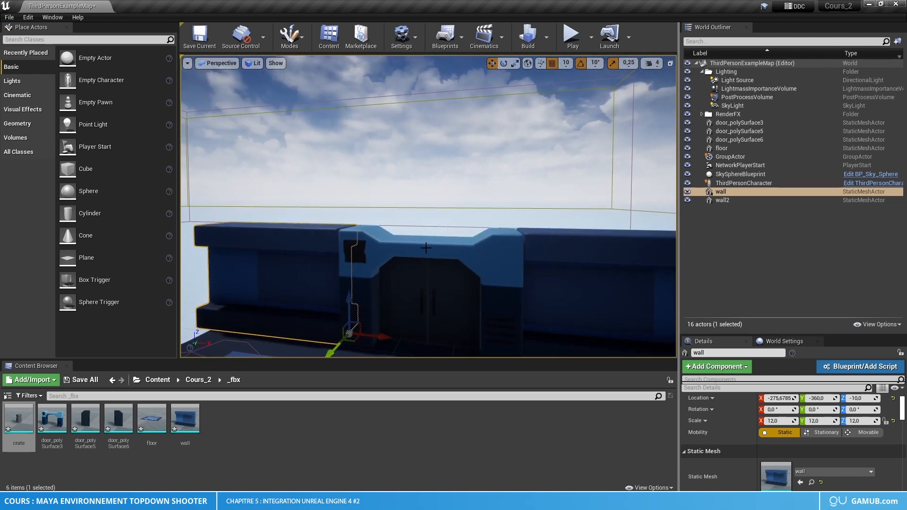
ctrl+click(411, 246)
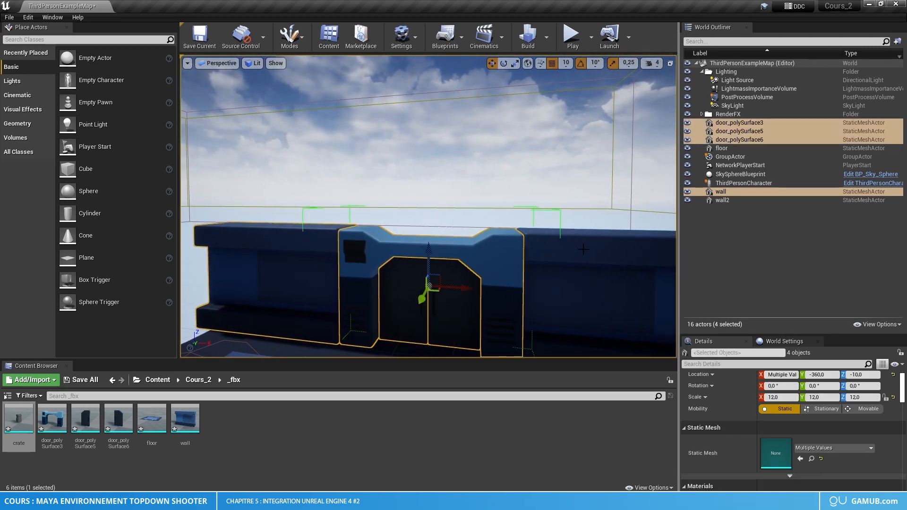
ctrl+click(562, 251)
right_click(735, 203)
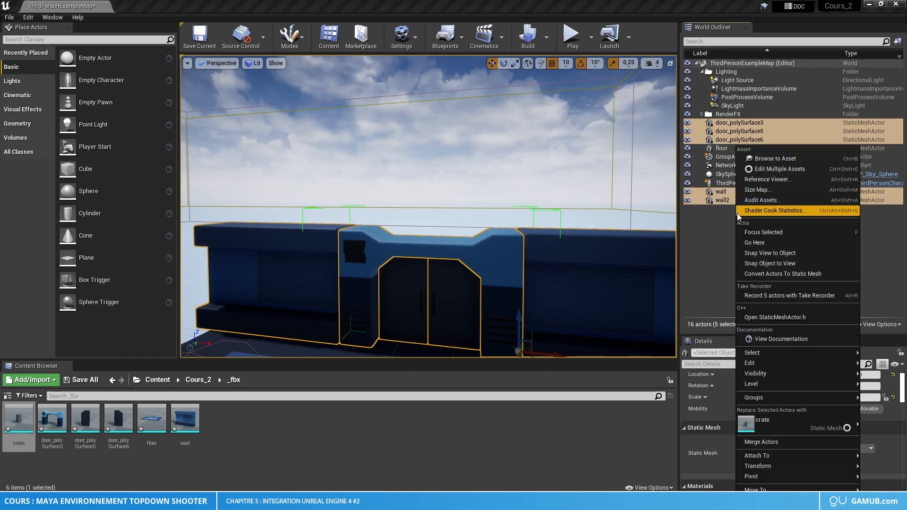
mouse_move(758, 398)
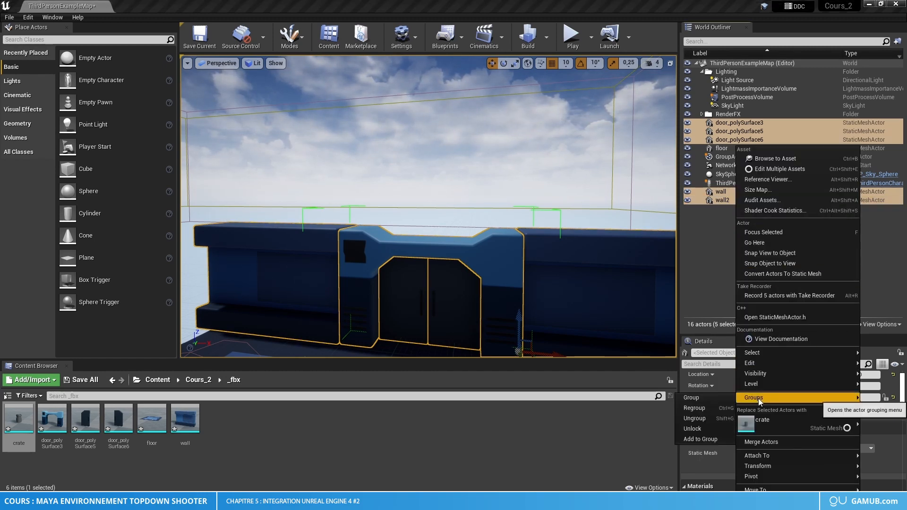
click(709, 396)
click(761, 282)
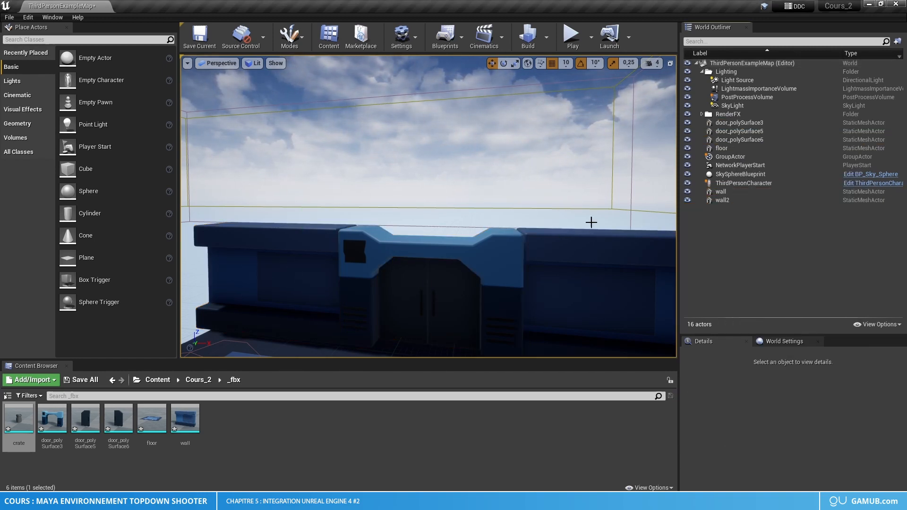
Step: Try to group the three door pieces, the floor and both walls together
click(552, 248)
shift+click(730, 191)
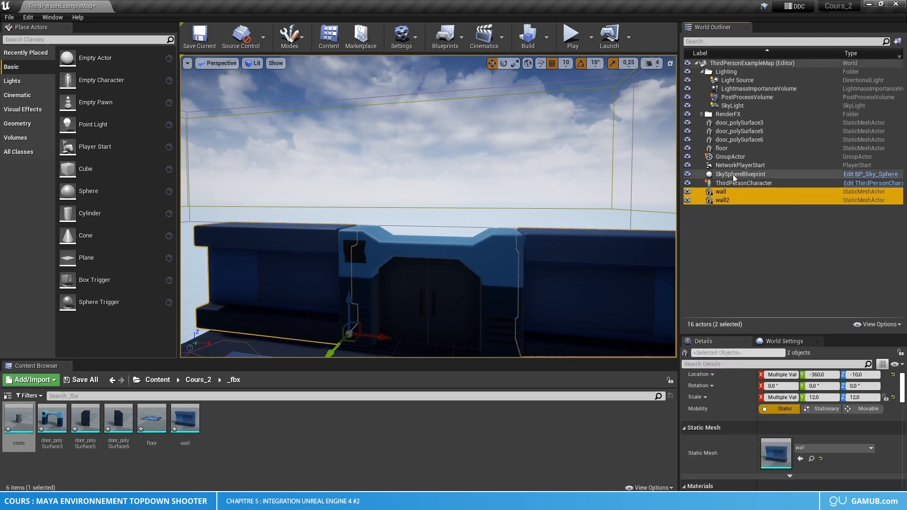
shift+click(738, 123)
shift+click(733, 138)
shift+click(729, 147)
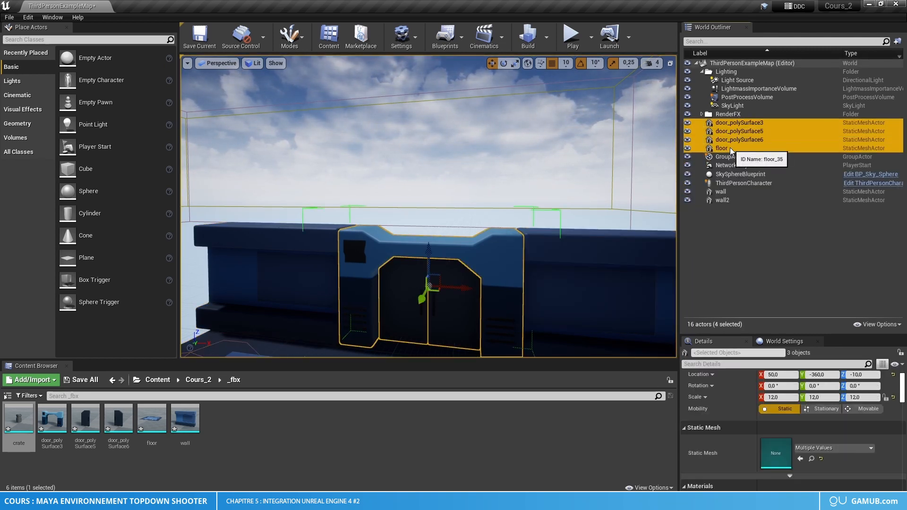
ctrl+click(730, 191)
ctrl+click(732, 200)
right_click(734, 200)
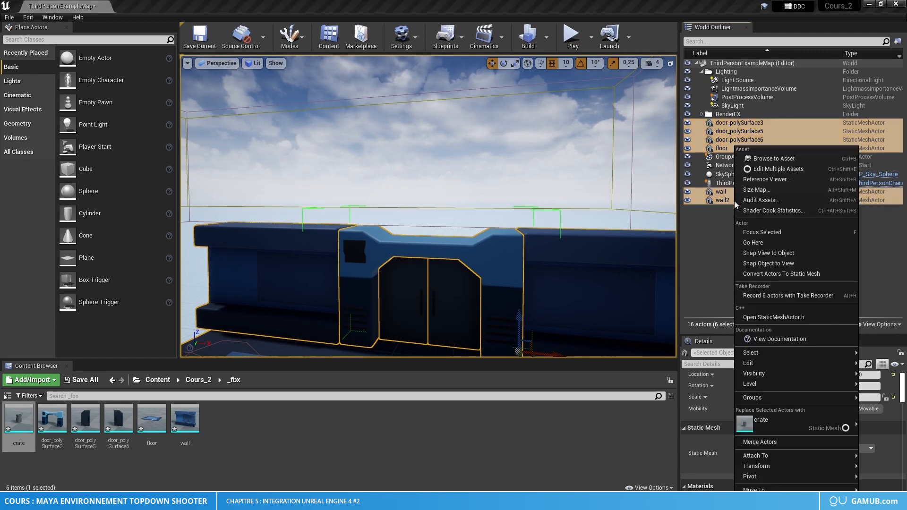
mouse_move(752, 396)
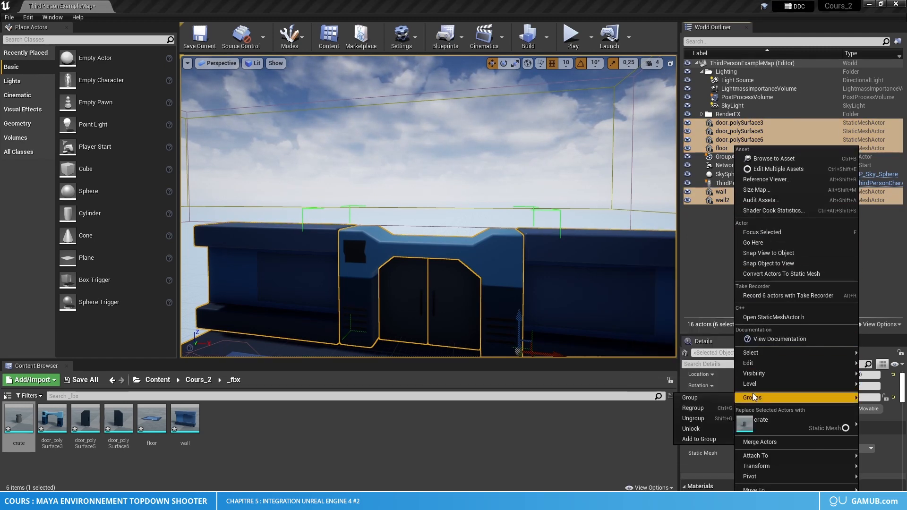
click(716, 396)
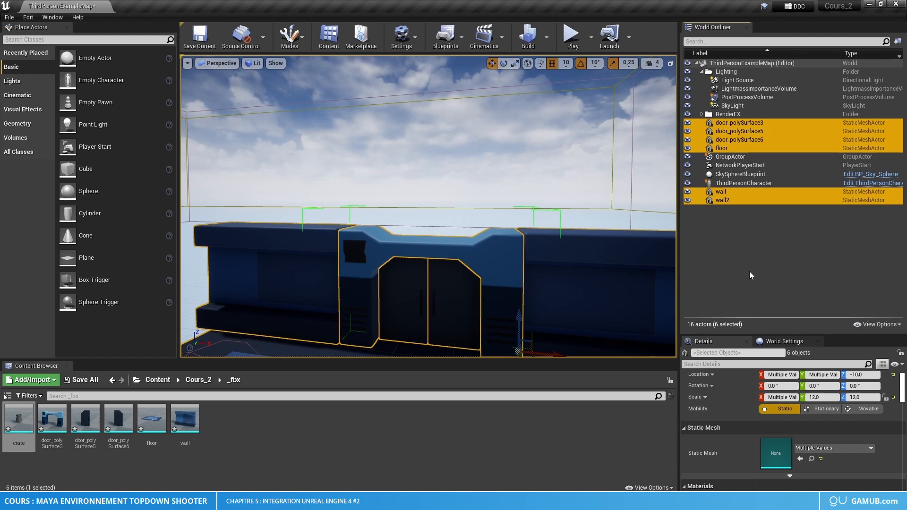
Step: Delete the door's GroupActor with its referenced door pieces and undo the deletion
click(745, 157)
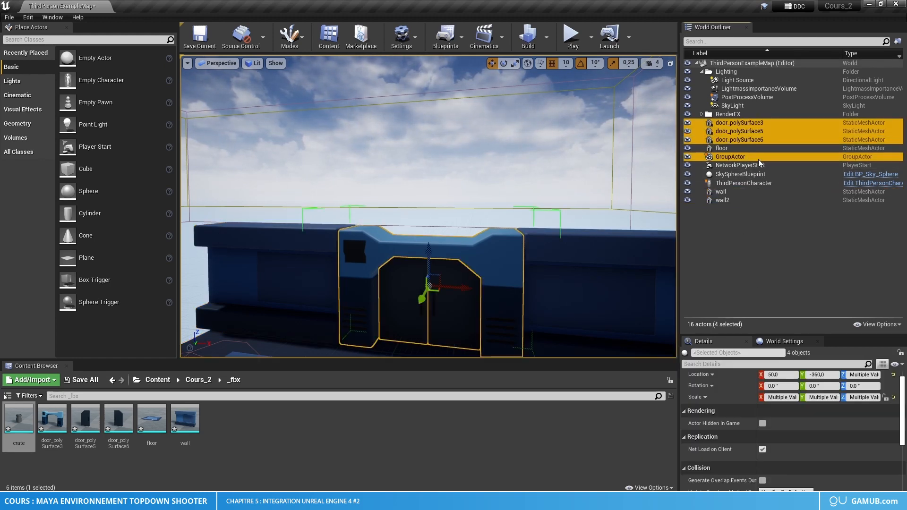
key(Delete)
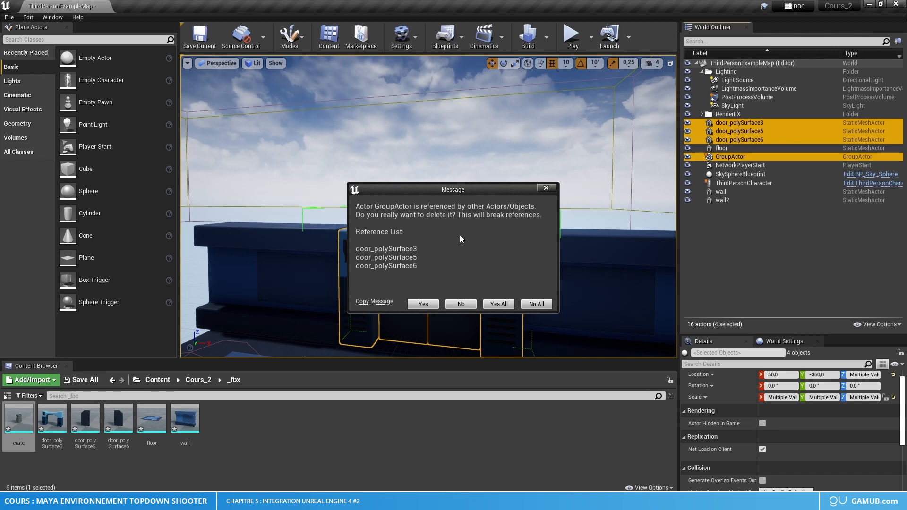
click(494, 303)
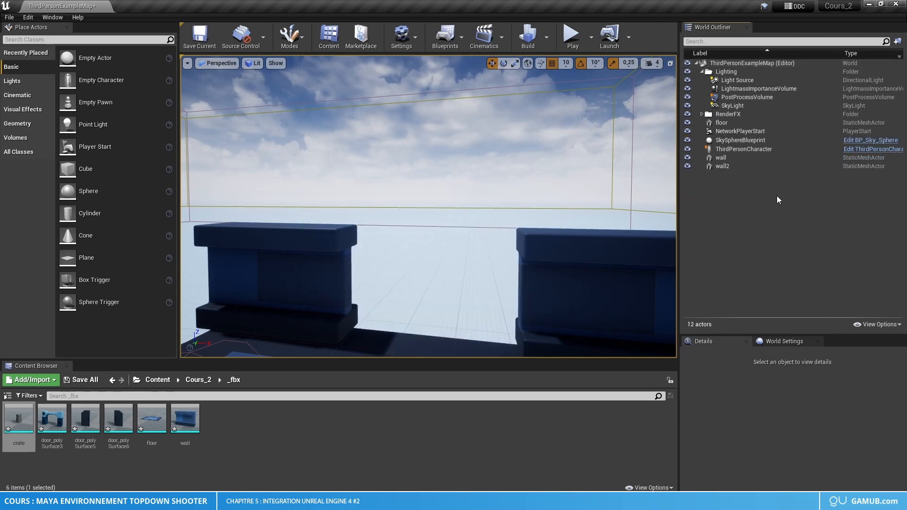
key(ctrl+z)
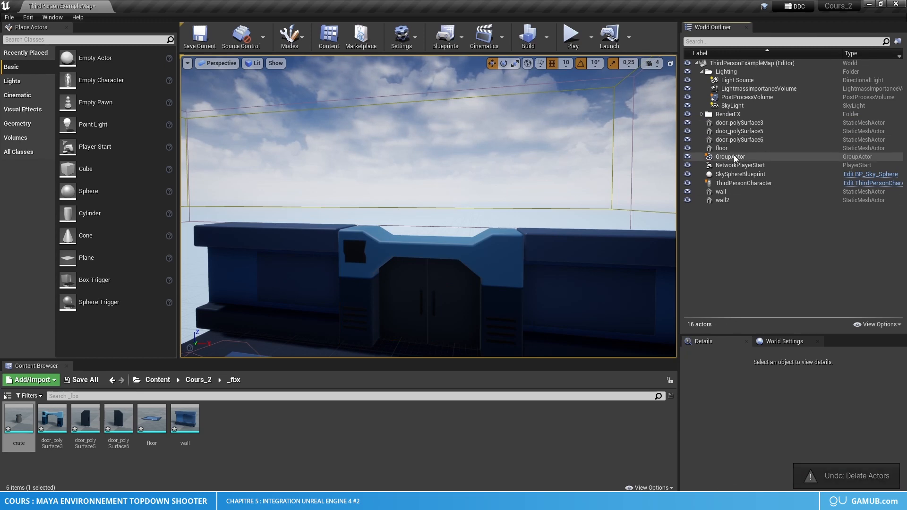
Step: Ungroup the three door pieces
click(738, 140)
right_click(740, 139)
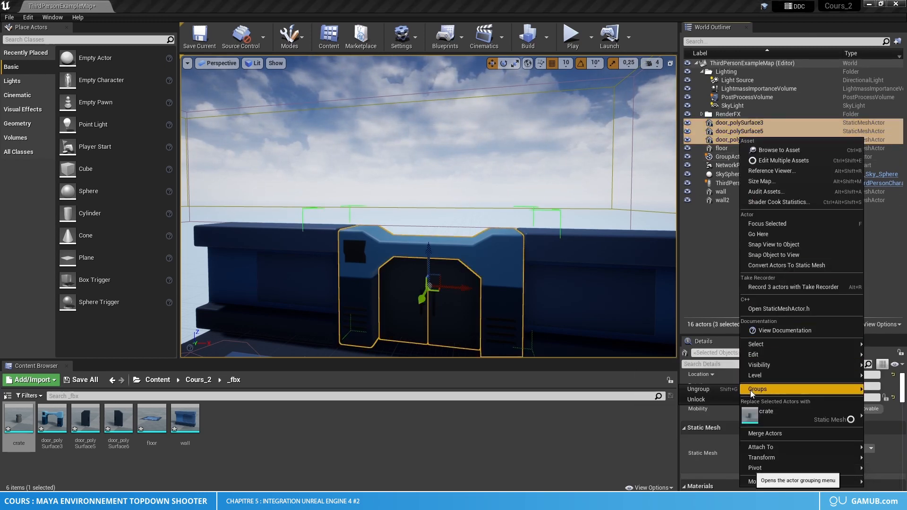
click(704, 389)
Step: Group the three ungrouped door pieces with the floor, wall and wall2
click(740, 124)
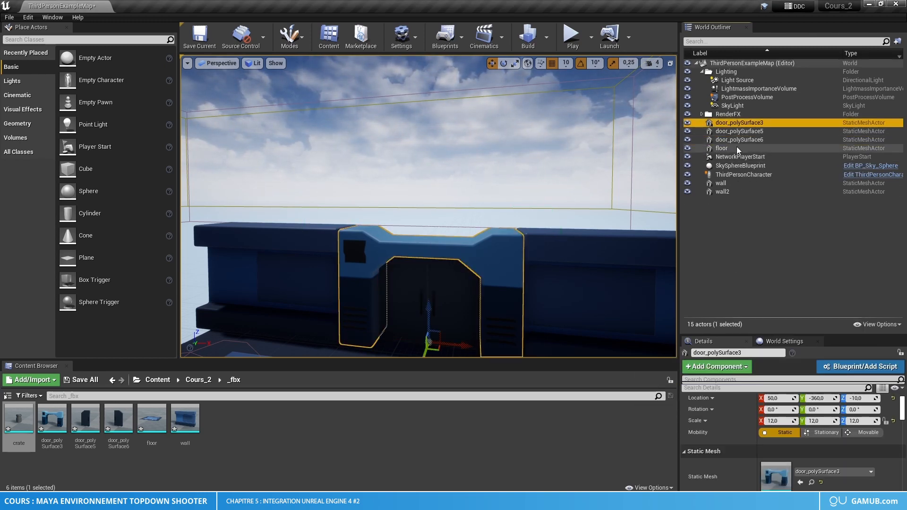
shift+click(736, 148)
ctrl+click(727, 184)
ctrl+click(727, 192)
right_click(745, 147)
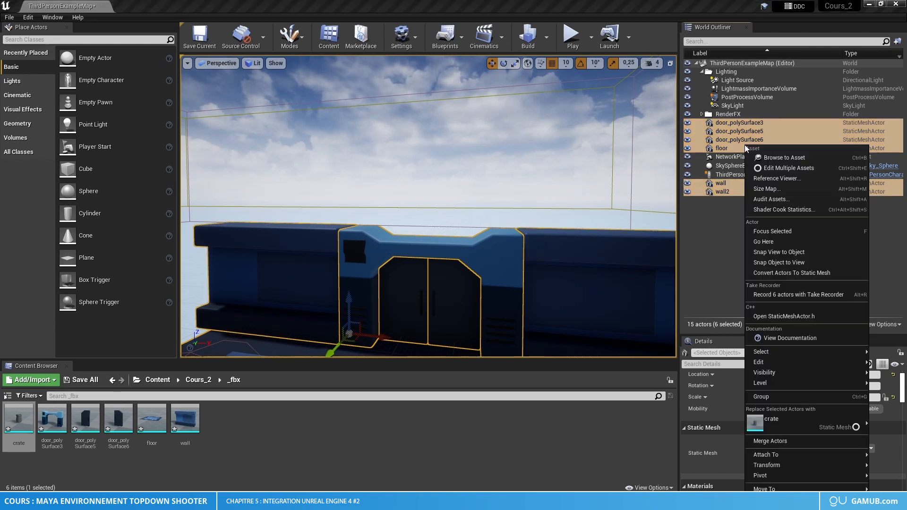
click(762, 396)
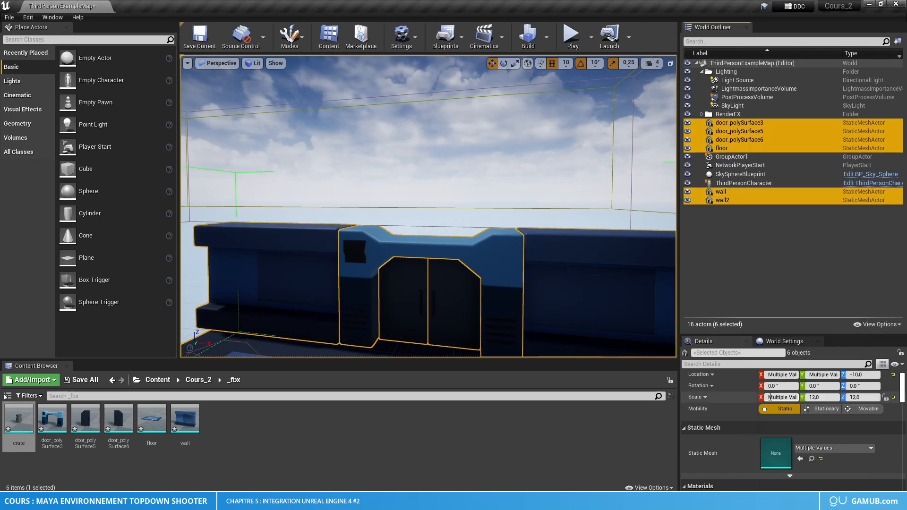
click(732, 285)
Step: Duplicate the group containing the floor and rotate the copy about 70° around the vertical axis
click(512, 240)
mouse_move(512, 240)
right_down()
mouse_move(609, 240)
mouse_move(454, 240)
mouse_move(515, 240)
right_up()
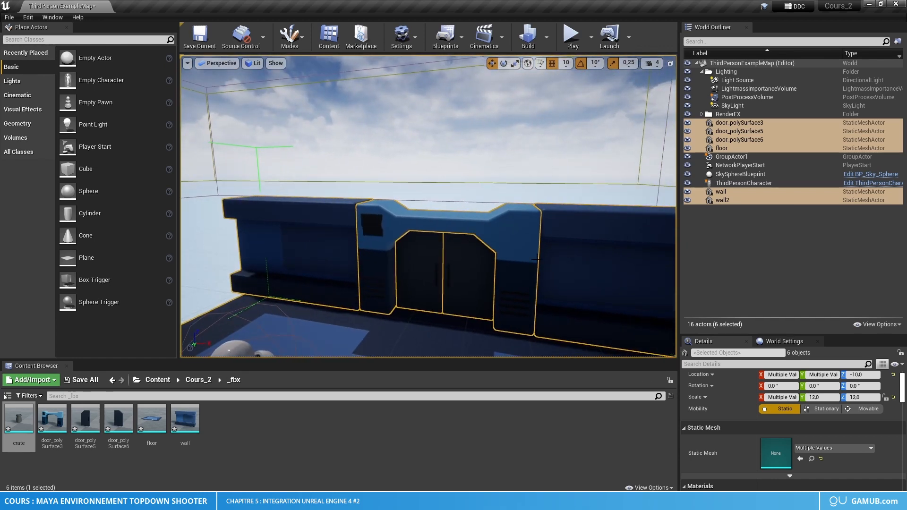
right_drag(488, 236, 461, 237)
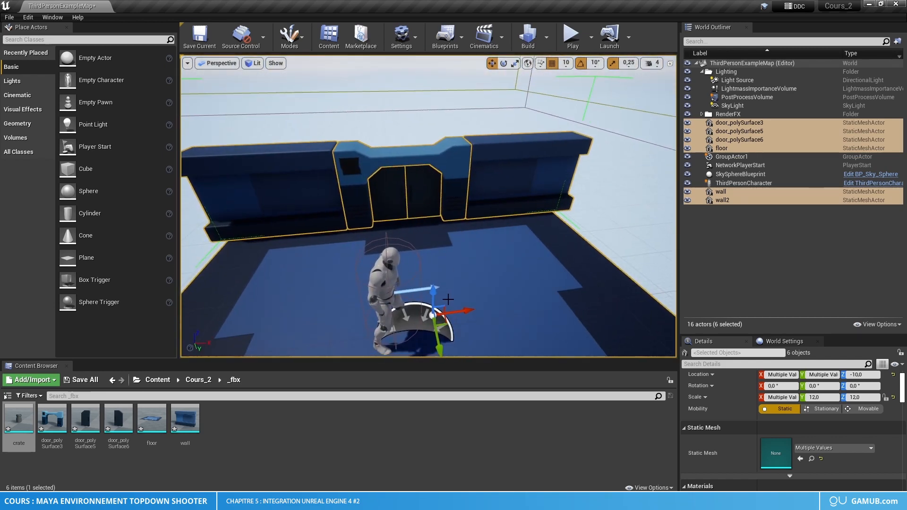
key(ctrl+w)
key(e)
drag(395, 348, 448, 353)
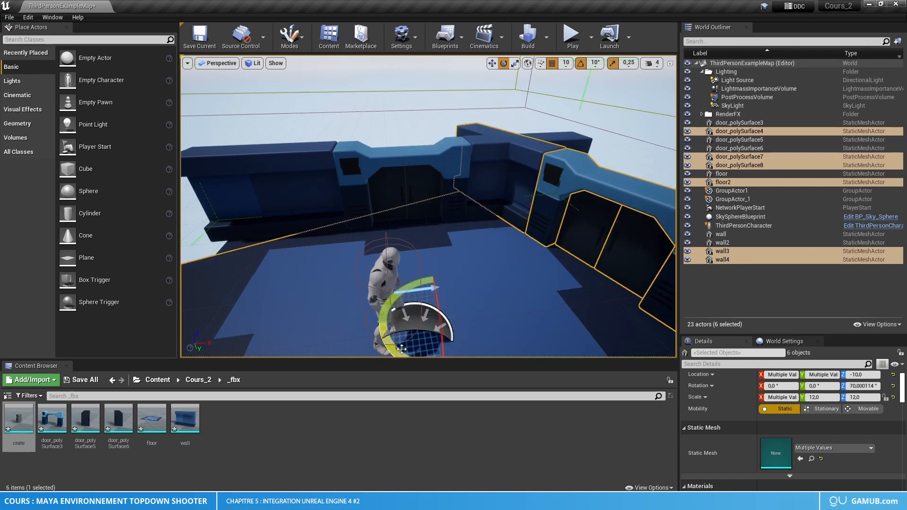
Step: Undo the copy's rotation, the duplication and the grouping that includes the floor
key(ctrl+z)
key(ctrl+z)
key(ctrl+z)
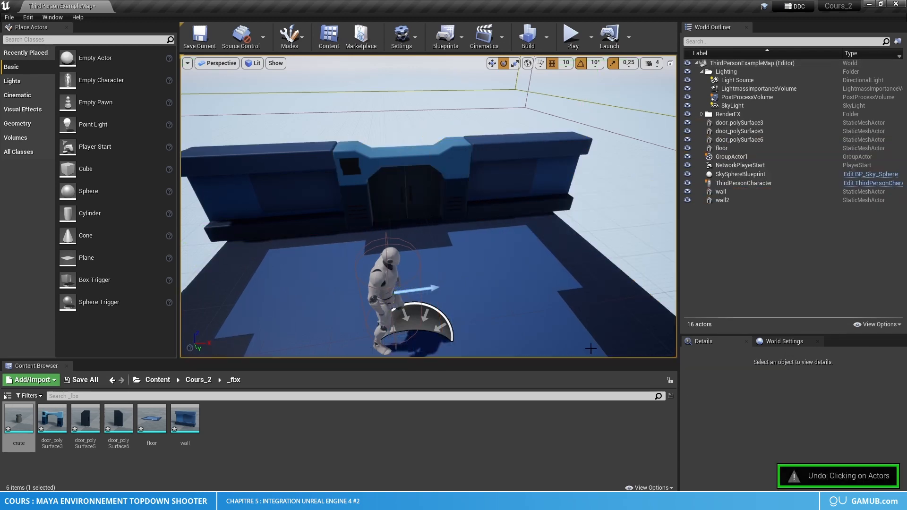
key(ctrl+z)
click(765, 225)
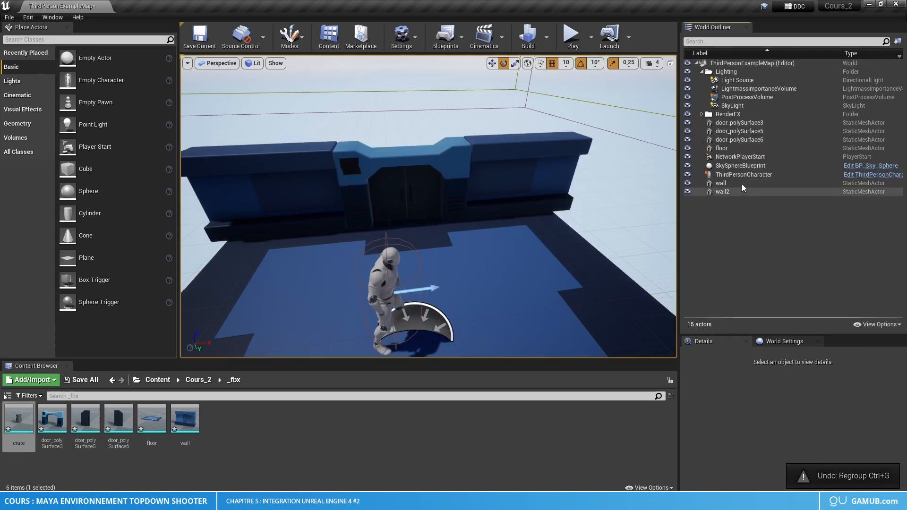
Step: Group the three door pieces with wall and wall2, leaving out the floor
click(732, 140)
shift+click(739, 124)
ctrl+click(744, 183)
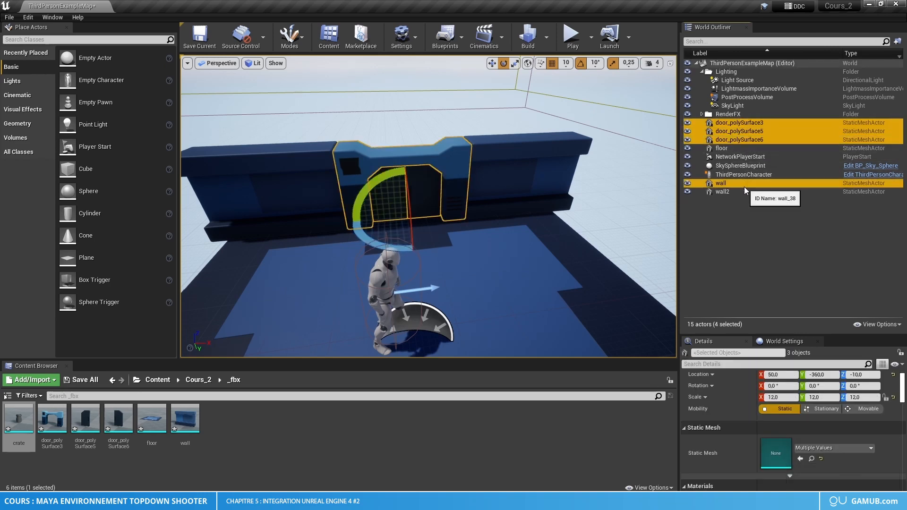
ctrl+click(747, 191)
right_click(749, 193)
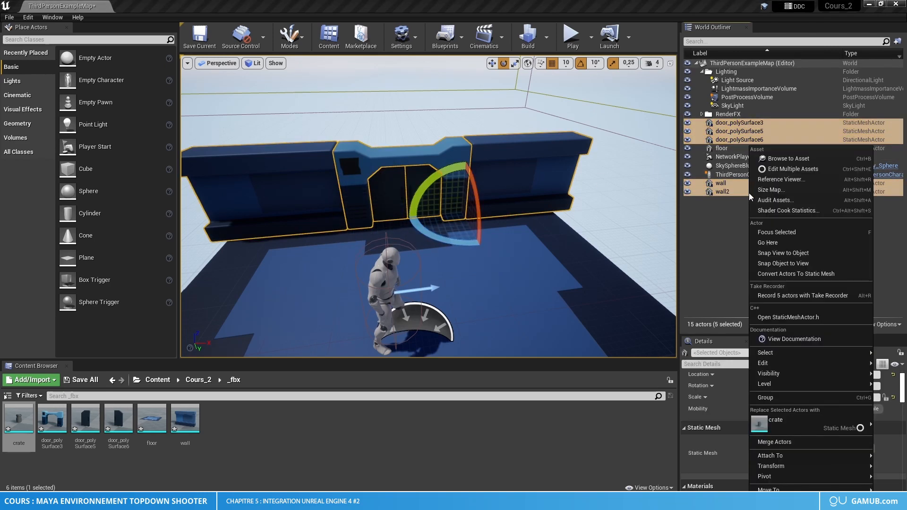
click(777, 399)
click(754, 290)
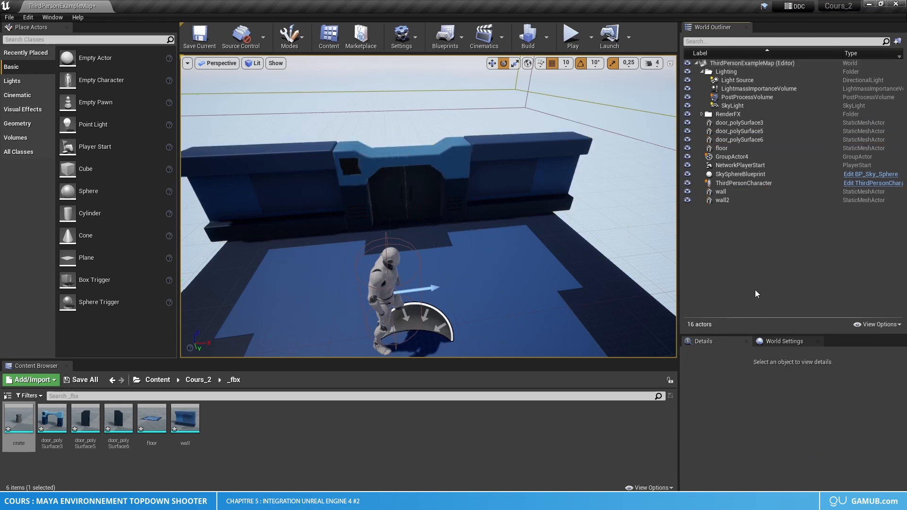
Step: Duplicate the door-and-walls group and rotate the copy 90° around the vertical axis
click(741, 139)
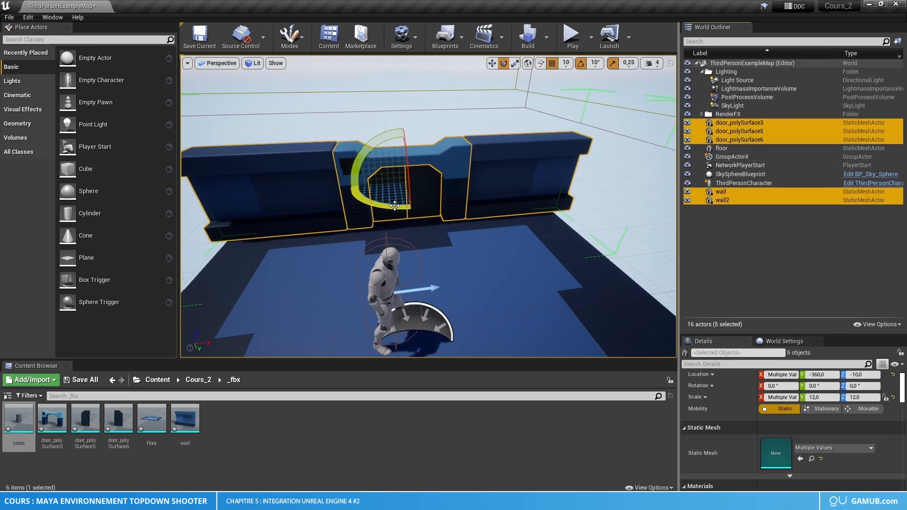
key(ctrl+w)
drag(395, 205, 428, 210)
Step: Move the rotated door-and-walls copy to the floor's +X edge so it meets the first wall at the corner
key(w)
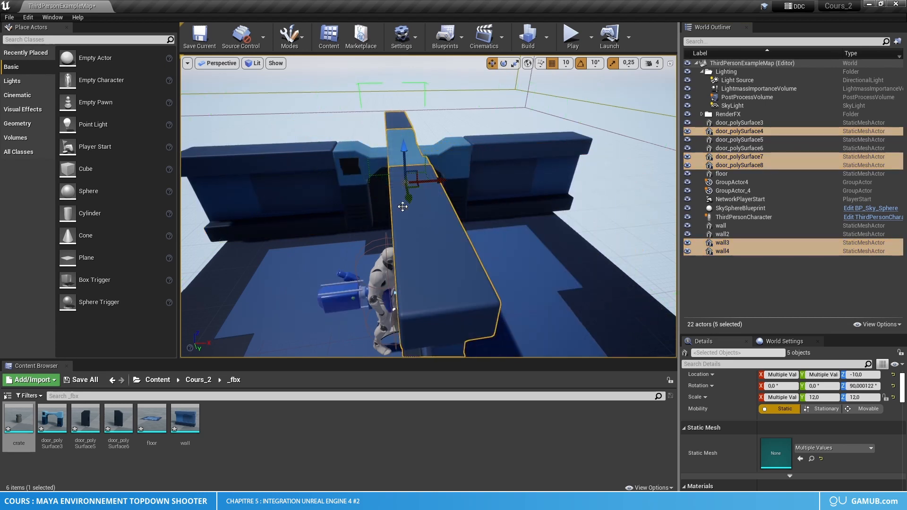
drag(448, 180, 581, 191)
right_drag(581, 191, 621, 196)
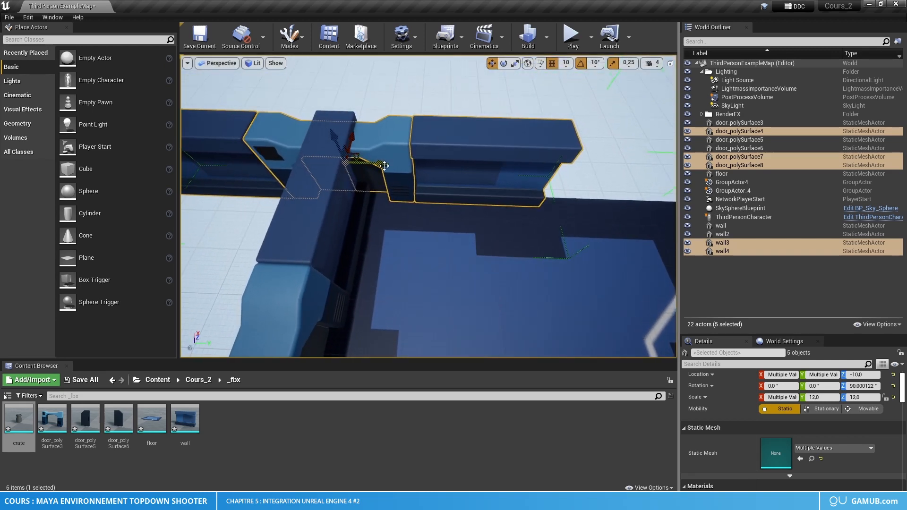
drag(385, 165, 579, 178)
right_drag(579, 178, 515, 172)
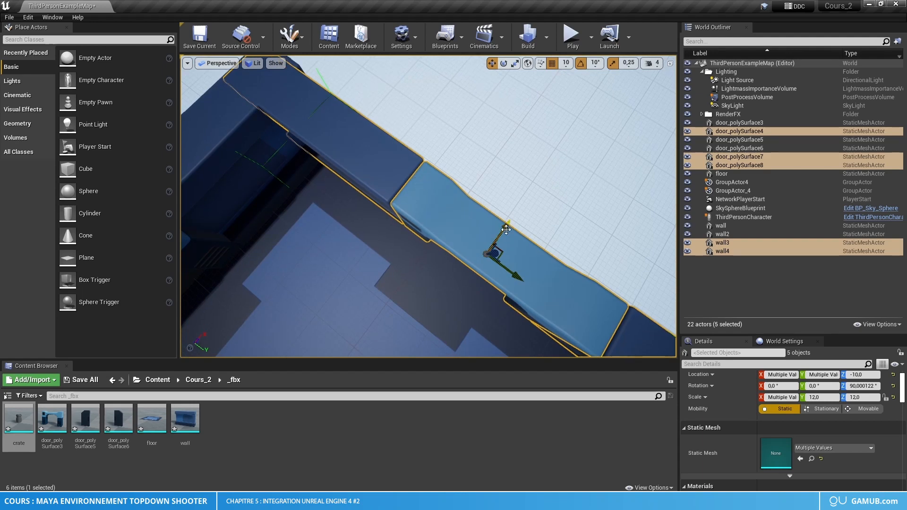
drag(508, 229, 511, 227)
right_drag(511, 227, 503, 208)
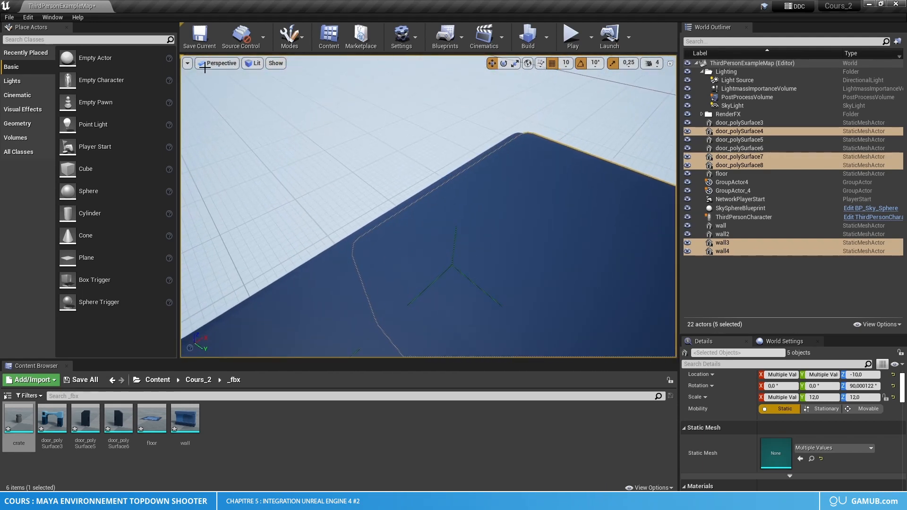
Step: Switch the viewport to the Top view with Lit shading and bring the room in close
click(226, 64)
click(224, 98)
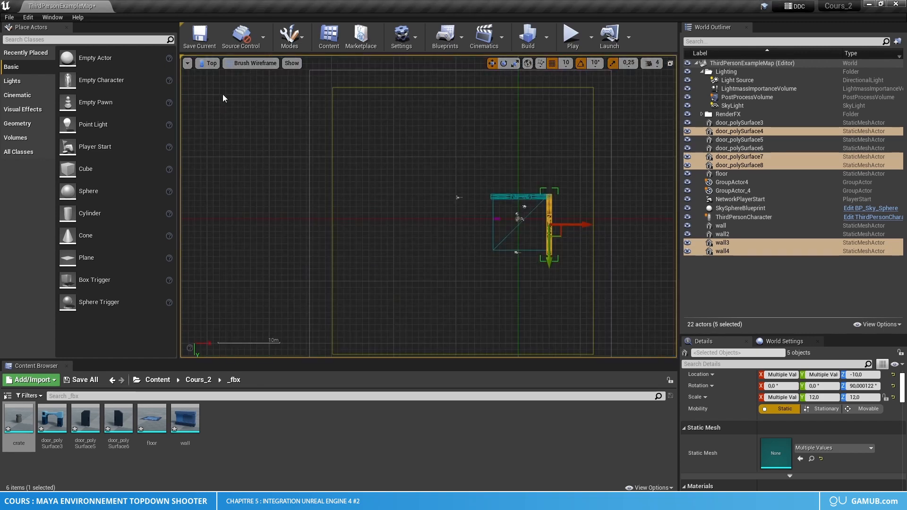
click(253, 63)
click(248, 85)
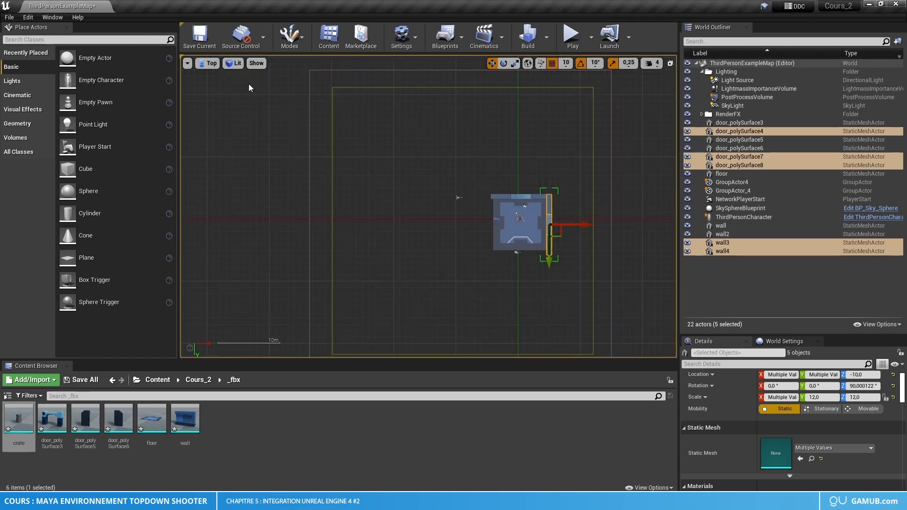
scroll(604, 259, up, 4)
scroll(539, 200, up, 4)
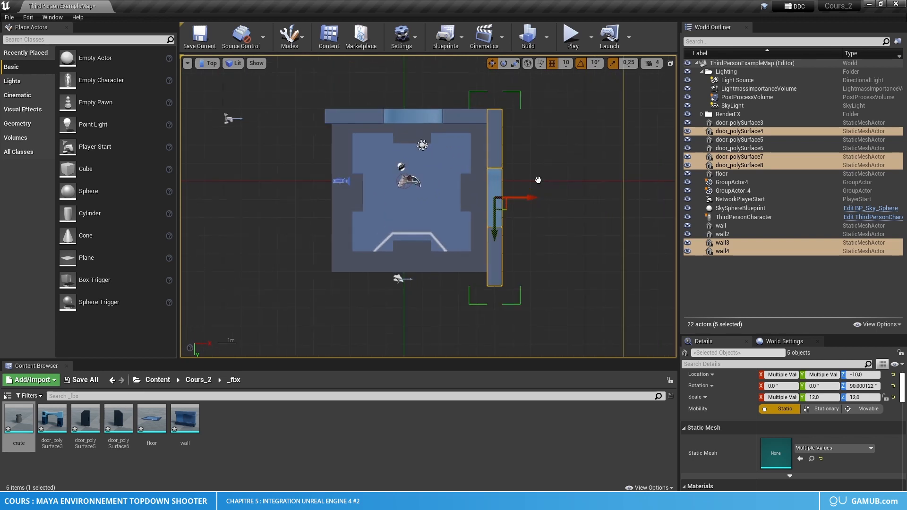
Step: Nudge the copied wall group along X so it sits flush against the end of the first wall
right_drag(536, 180, 526, 197)
scroll(522, 231, up, 4)
scroll(442, 186, up, 4)
right_drag(494, 143, 497, 172)
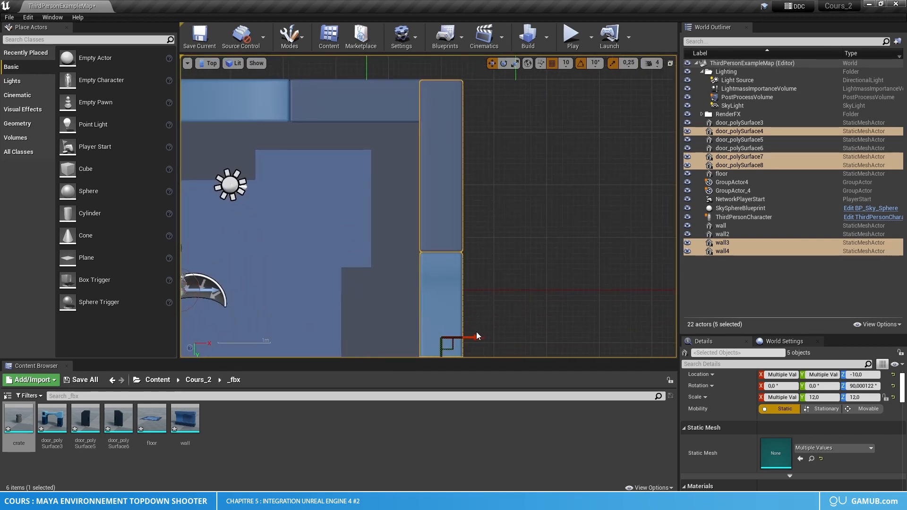
mouse_move(476, 337)
mouse_down()
mouse_move(464, 337)
mouse_move(474, 337)
mouse_up()
scroll(489, 258, down, 4)
right_drag(543, 313, 571, 225)
Step: Back in the perspective view, duplicate the second door-and-walls group and rotate the copy a further 90° around the vertical axis
click(210, 66)
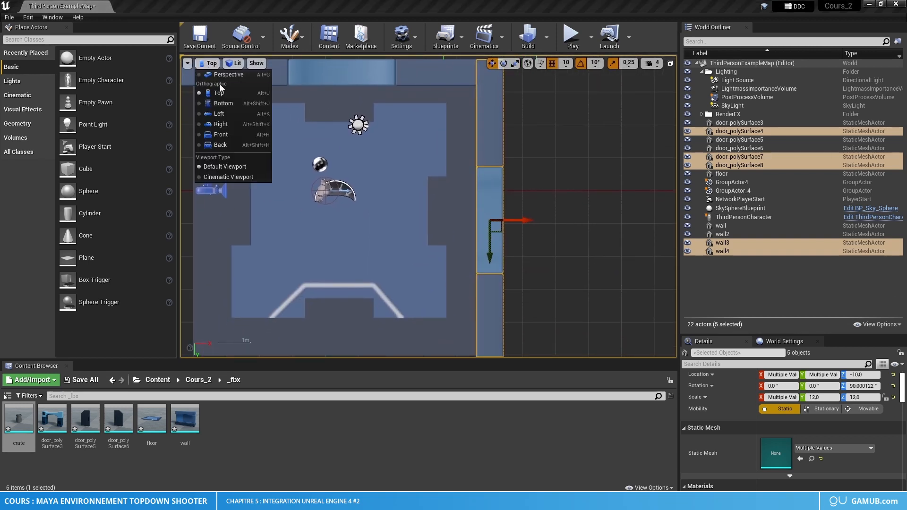
click(229, 75)
scroll(468, 251, down, 6)
right_drag(467, 251, 524, 175)
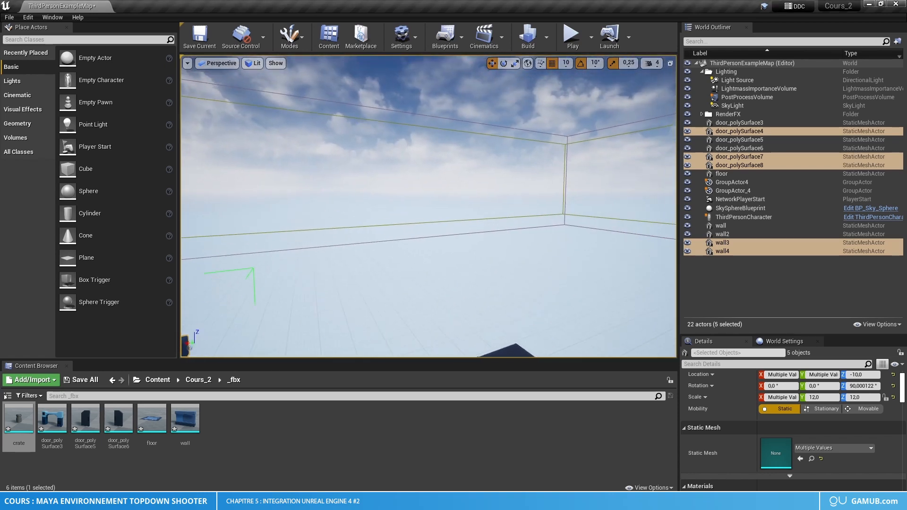
key(f)
right_drag(412, 266, 344, 266)
key(f)
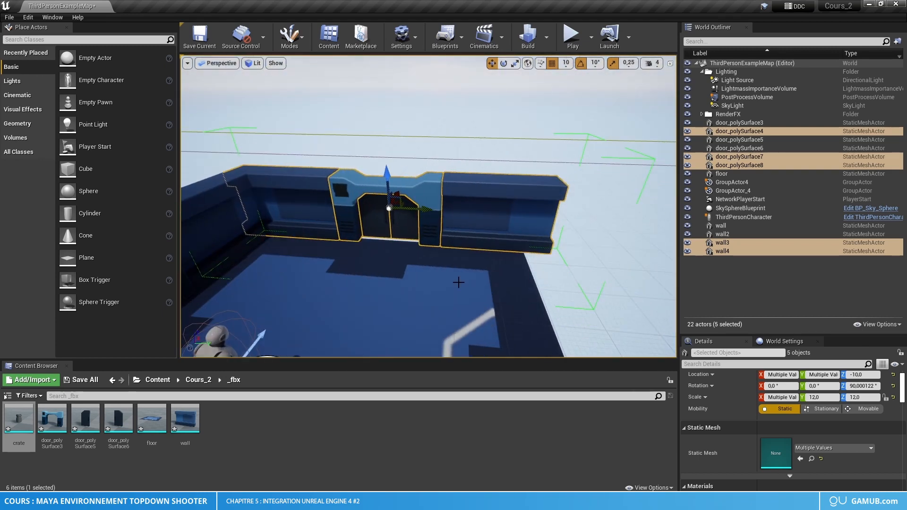
key(ctrl+w)
key(e)
drag(411, 220, 580, 239)
key(w)
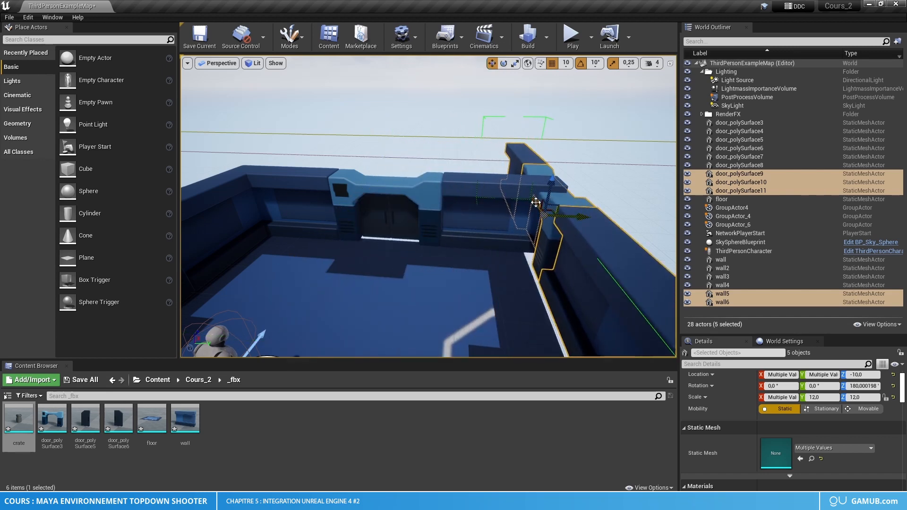
Step: In the Top view, move the third wall group to the floor's edge opposite the first wall and align its end with the corner
click(218, 63)
click(226, 90)
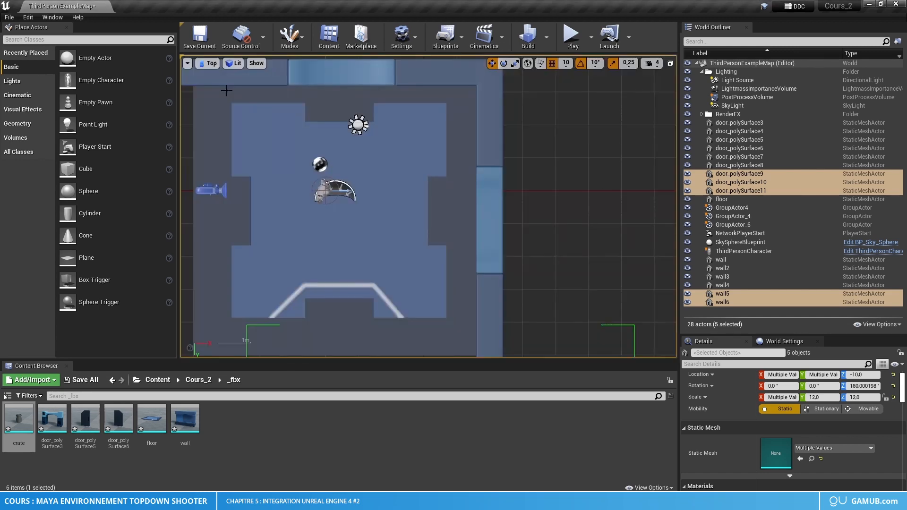
right_drag(429, 237, 441, 111)
drag(472, 236, 370, 233)
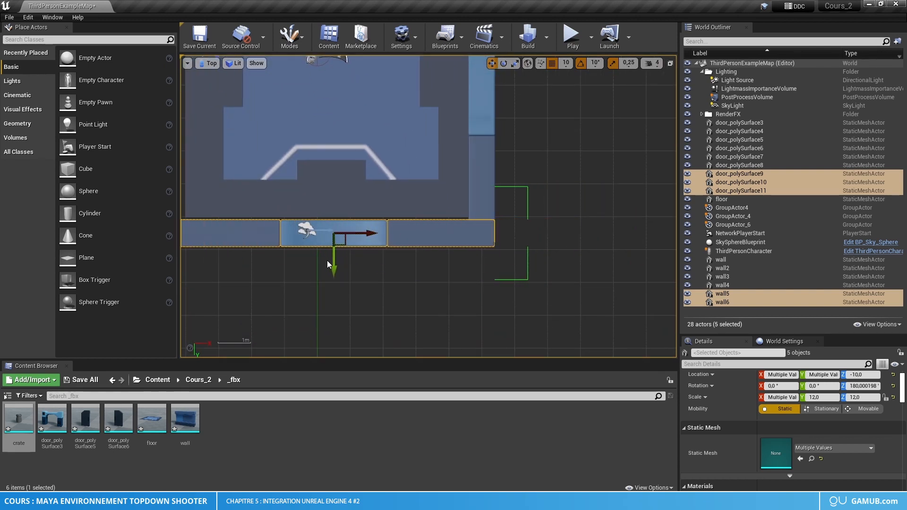
drag(332, 267, 334, 264)
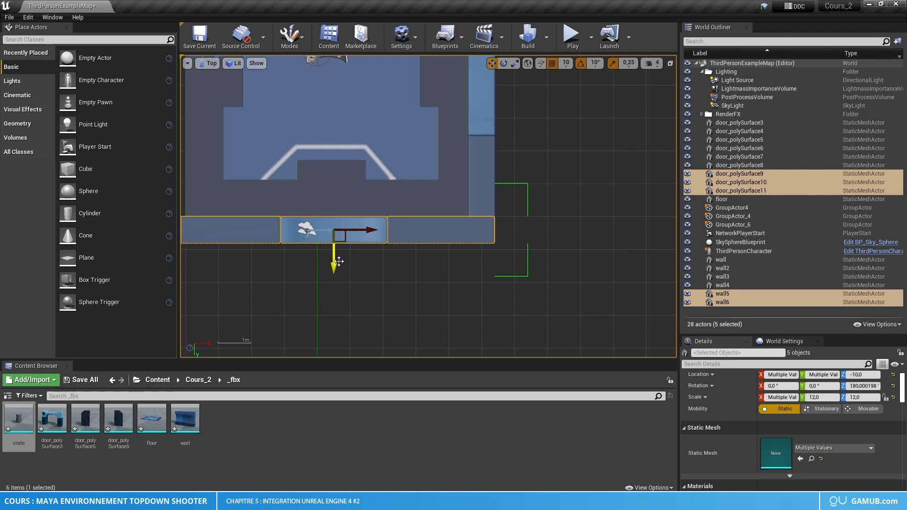
right_drag(339, 261, 513, 276)
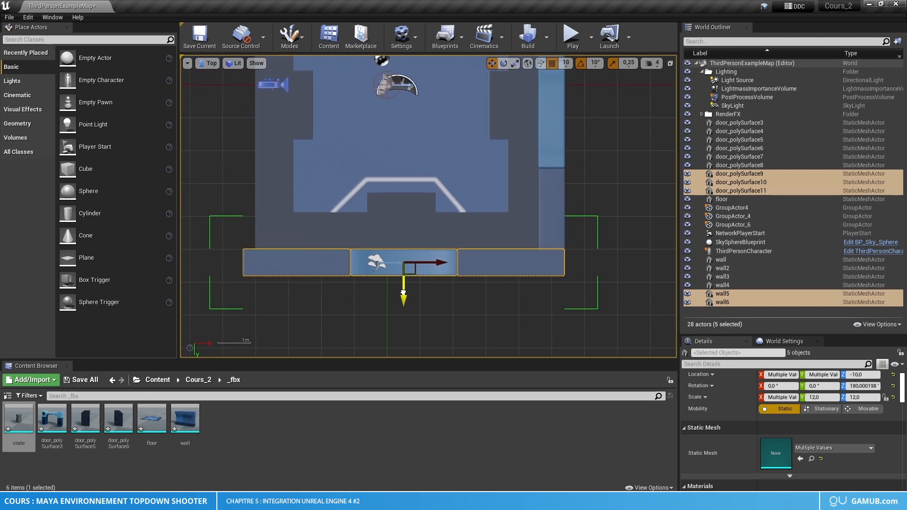
drag(404, 291, 404, 291)
scroll(427, 223, down, 1)
right_drag(427, 223, 469, 298)
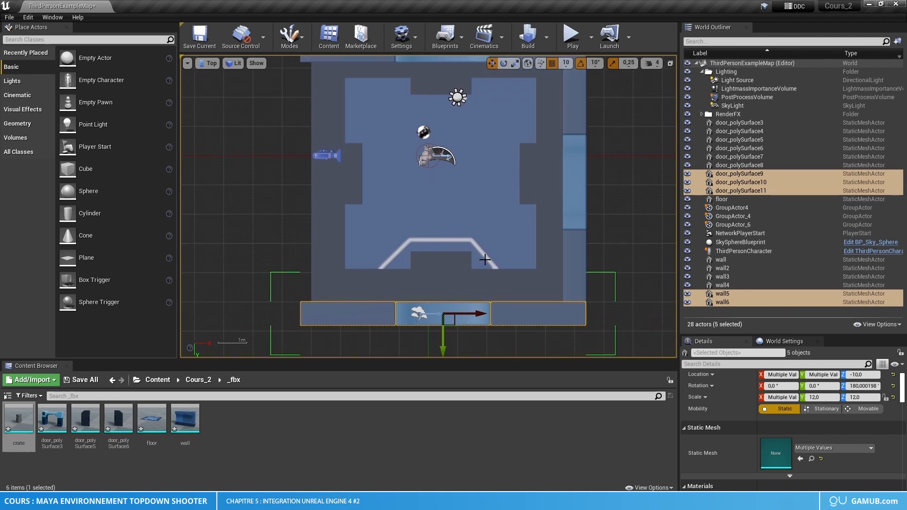
Step: Duplicate the third wall group, rotate the copy 90°, and move it to the remaining open side of the floor
key(ctrl+w)
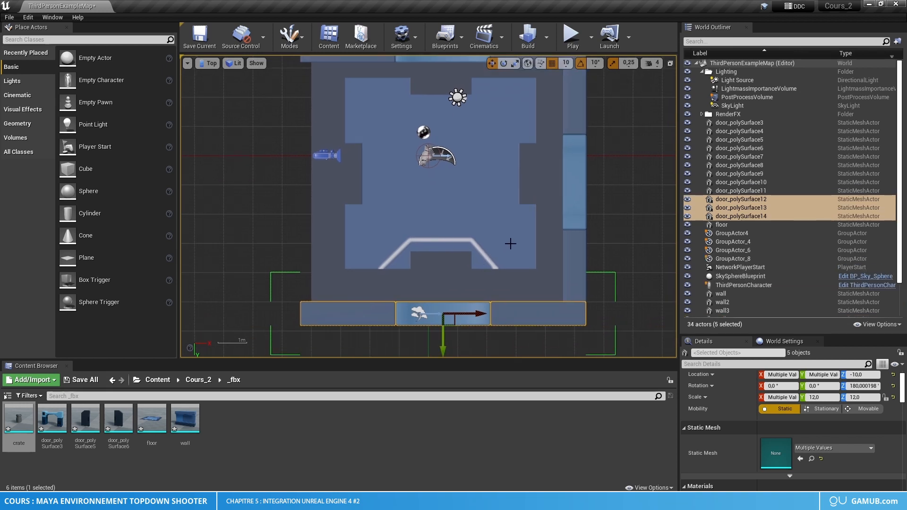
key(e)
drag(492, 307, 462, 215)
key(w)
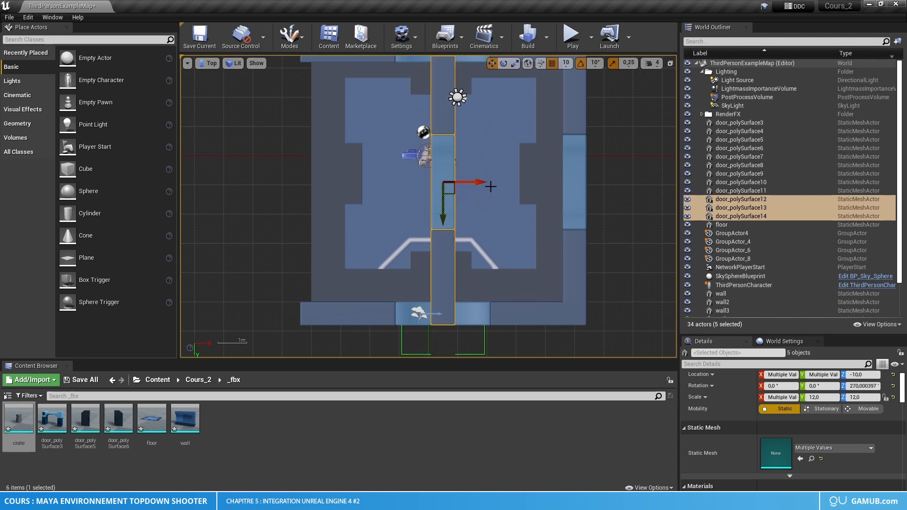
drag(481, 182, 350, 185)
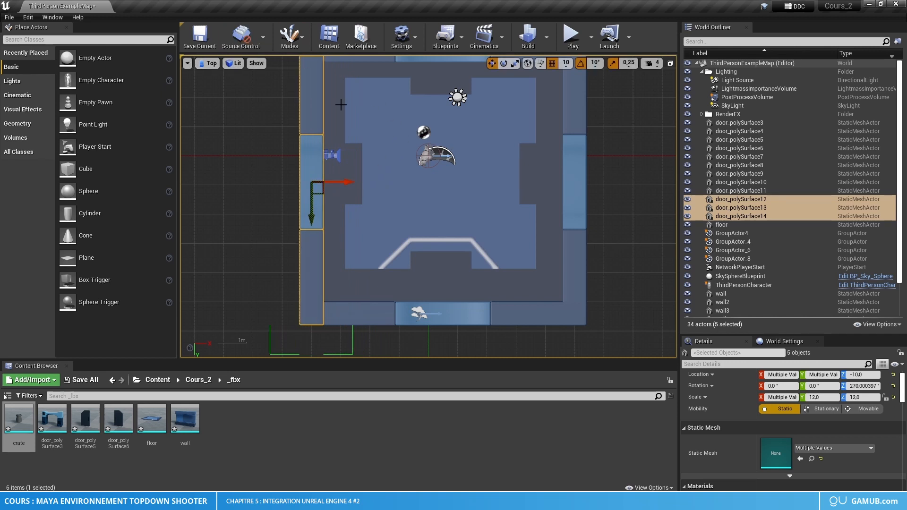
Step: Move the floor to X 50 and Y 90 to centre it between the four walls
click(487, 203)
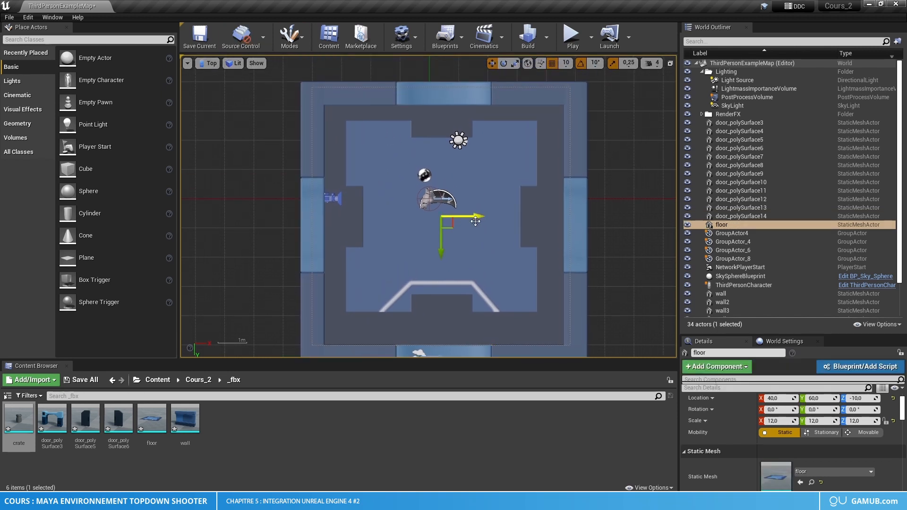
drag(476, 217, 479, 217)
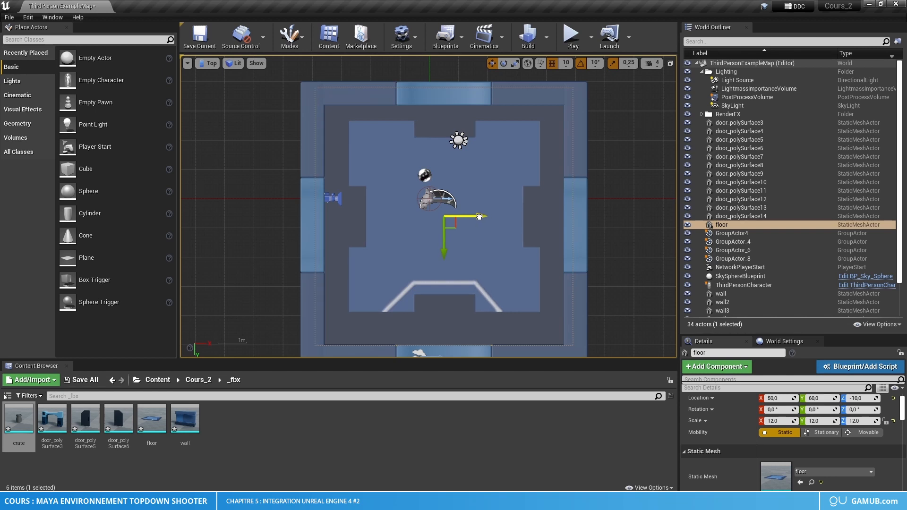
drag(443, 252, 444, 260)
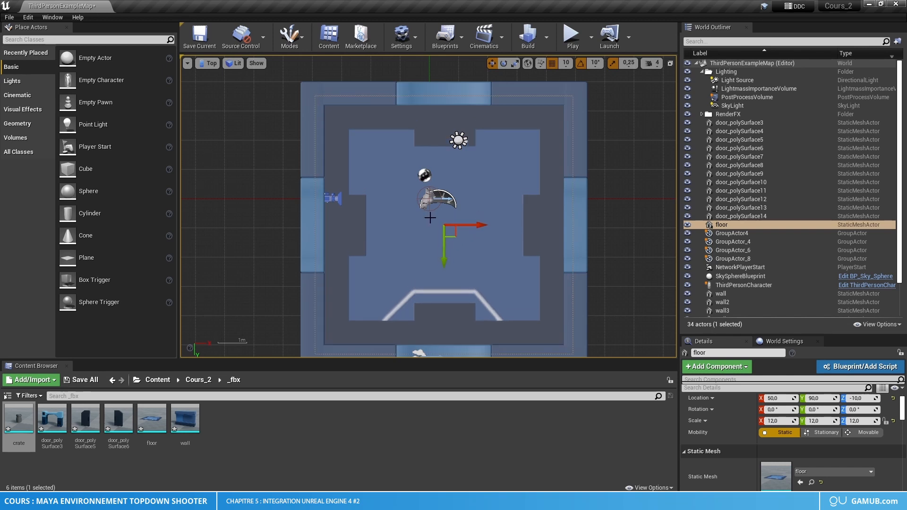
Step: In the perspective view, scale the floor to 12.25 in X and Y so it reaches under the walls and doors
click(209, 63)
click(216, 75)
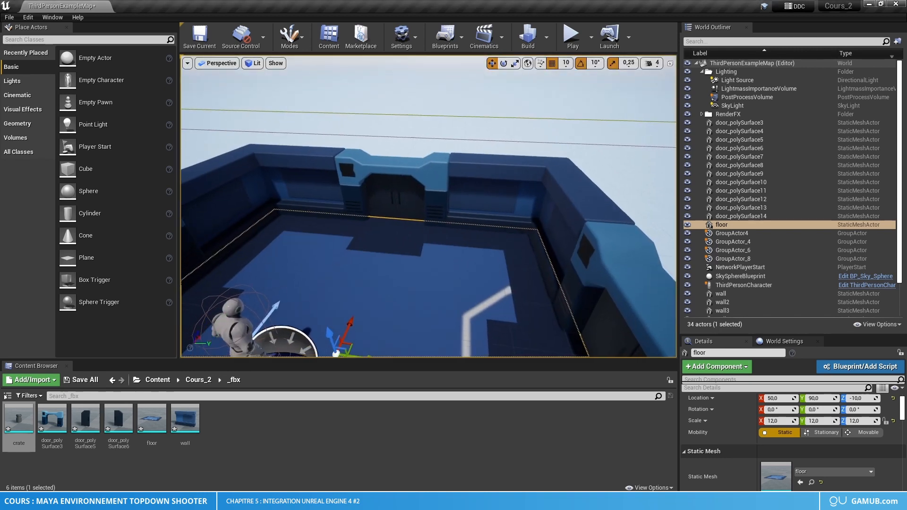
scroll(439, 124, up, 3)
click(442, 128)
scroll(441, 128, up, 5)
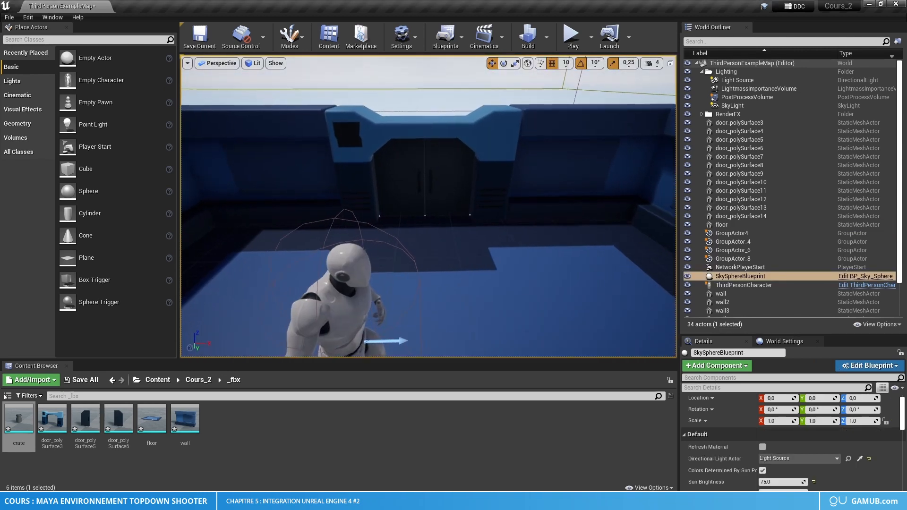
right_drag(441, 127, 628, 166)
right_drag(420, 276, 439, 293)
click(468, 221)
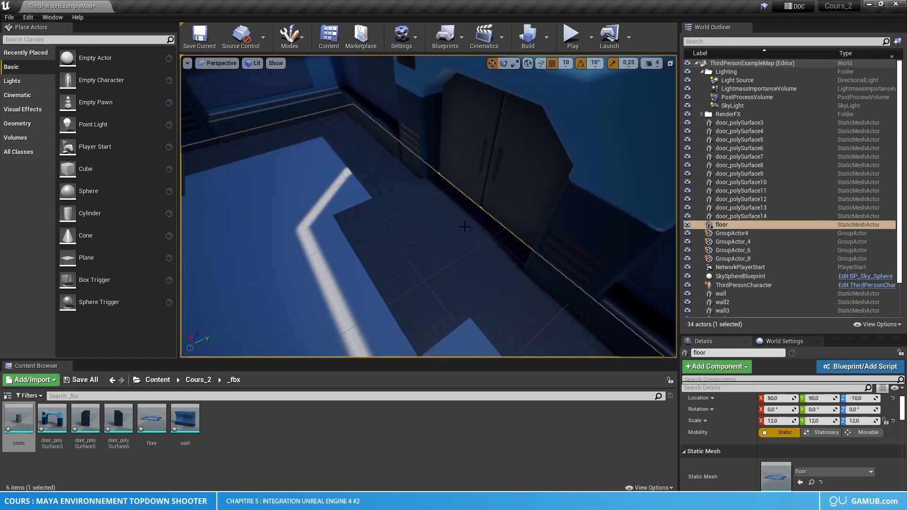
key(f)
drag(294, 252, 309, 247)
right_drag(310, 247, 349, 264)
drag(351, 260, 353, 260)
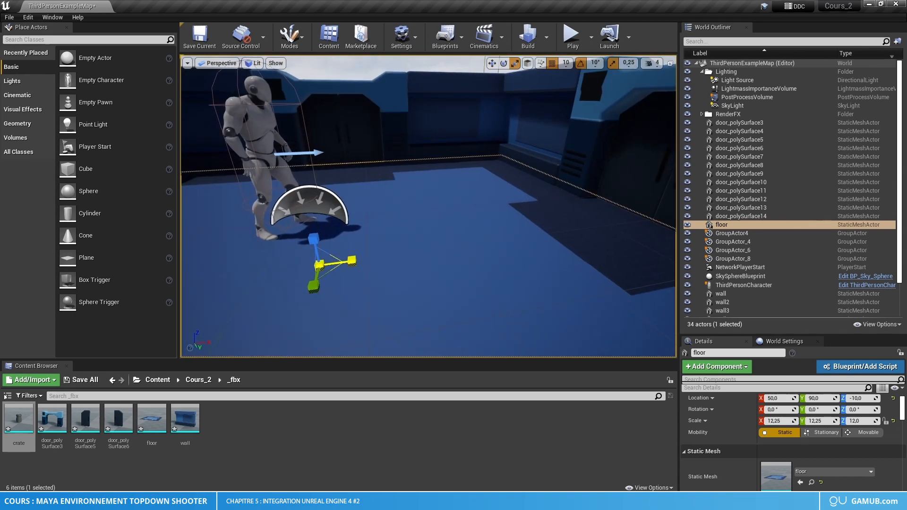
Step: Examine the assembled walls and doors from inside the room and look through the viewport's show flags
right_drag(489, 251, 458, 136)
click(457, 136)
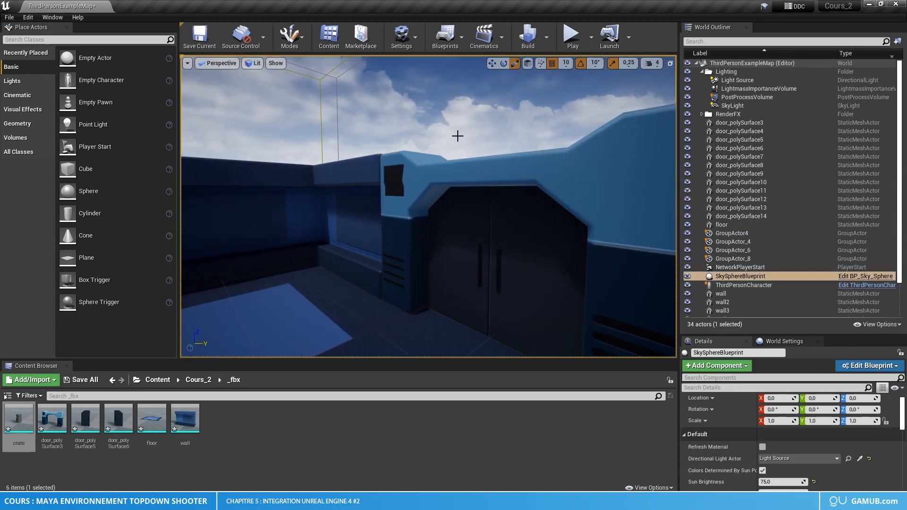
right_drag(495, 336, 387, 284)
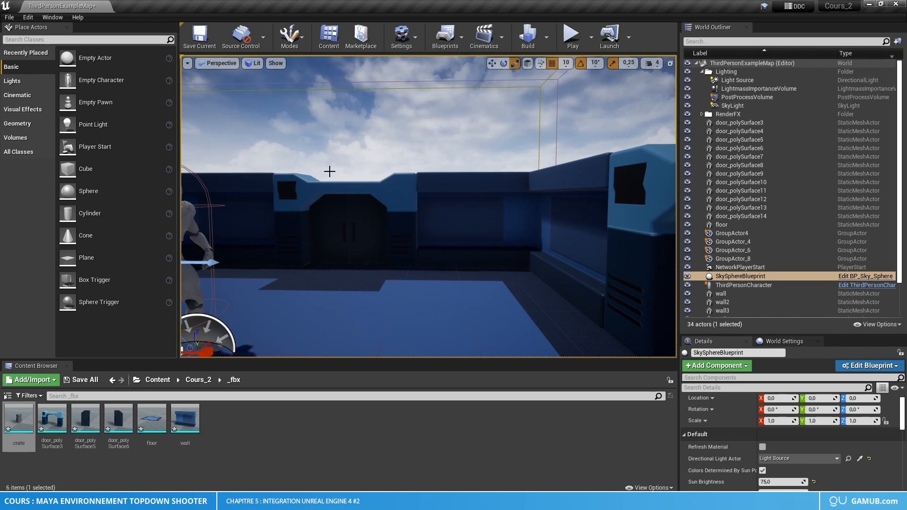
right_drag(380, 165, 343, 152)
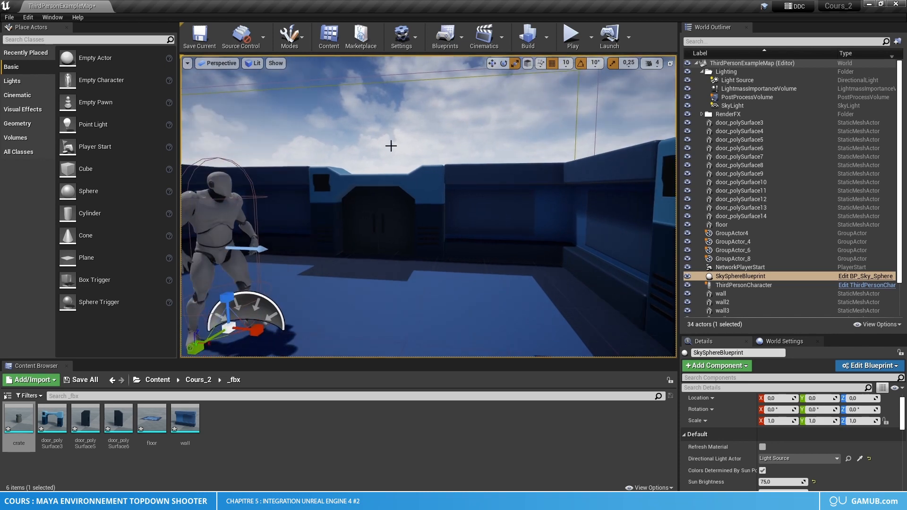
click(552, 63)
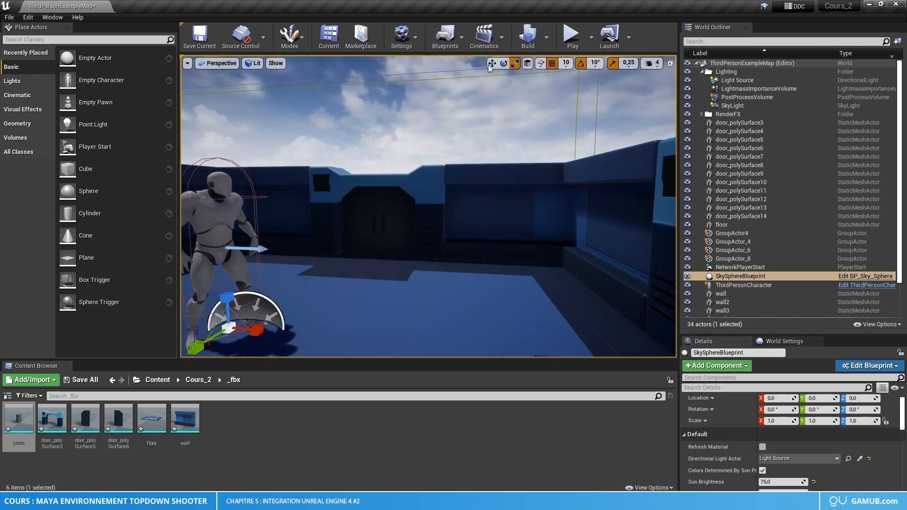
click(277, 63)
click(277, 65)
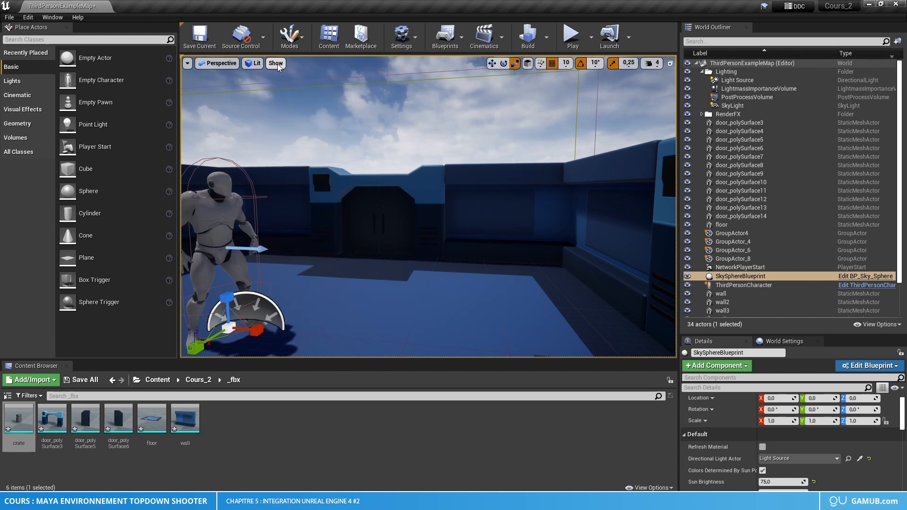
click(276, 63)
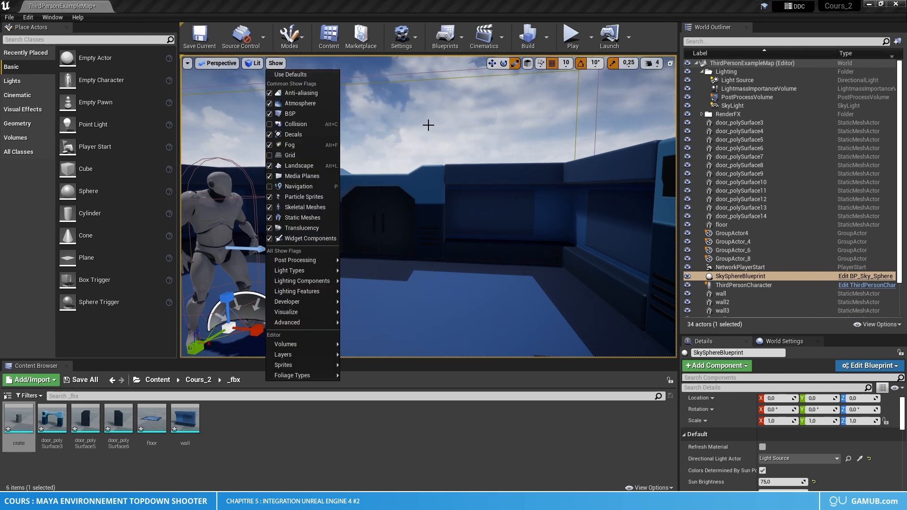
click(427, 126)
Step: View the character at the room's centre, and switch the viewport to the Top view
right_drag(427, 159, 661, 158)
right_drag(189, 66, 212, 80)
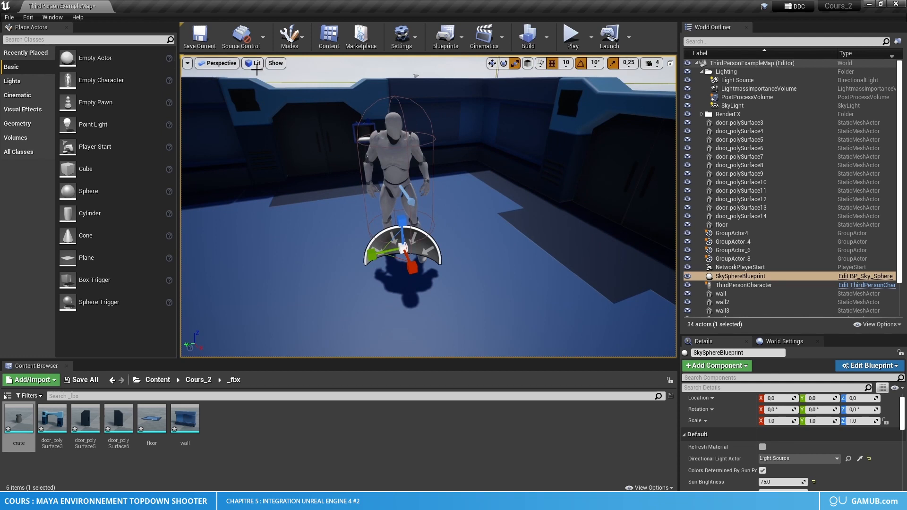
click(212, 64)
click(225, 97)
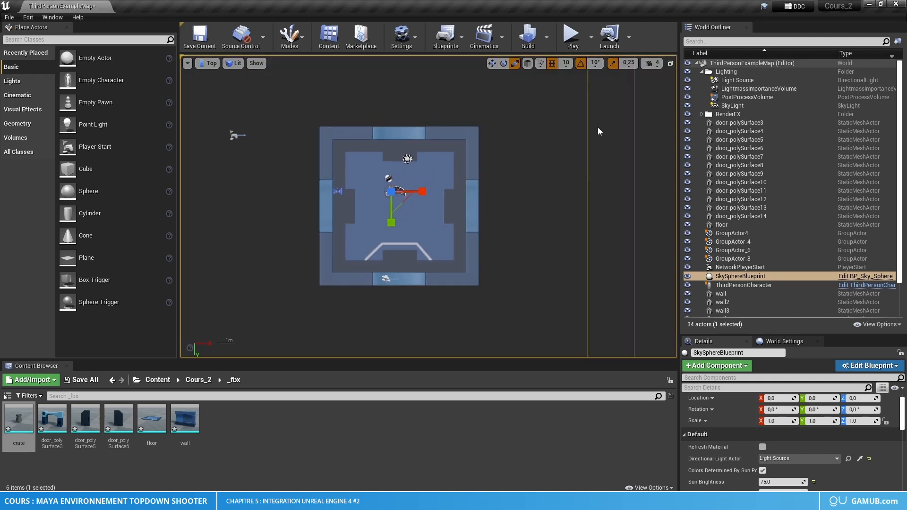
Step: Try to duplicate the room's upper, right and lower walls along X without the floor
right_drag(549, 193, 478, 276)
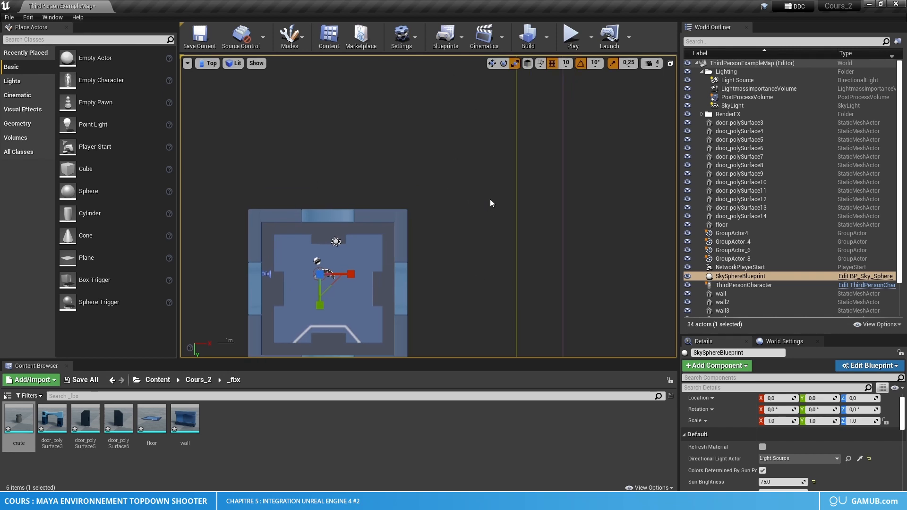
right_drag(474, 226, 480, 146)
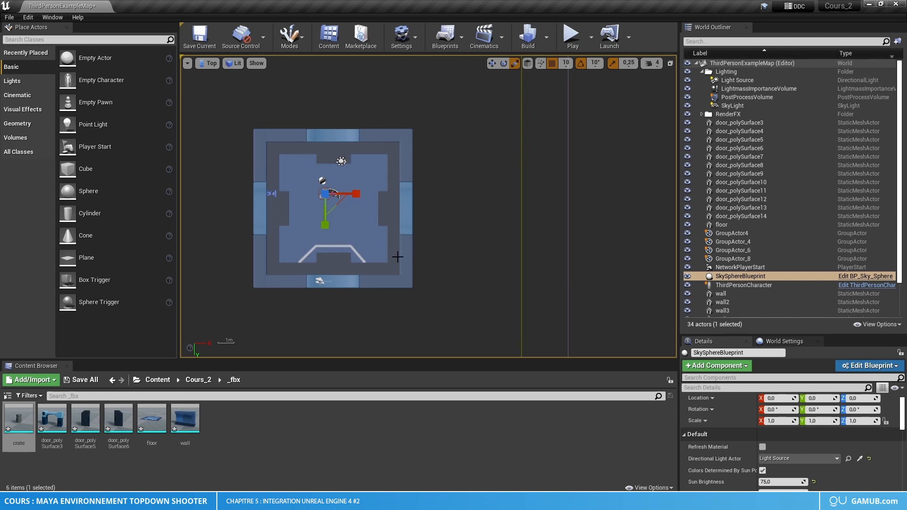
drag(356, 133, 409, 192)
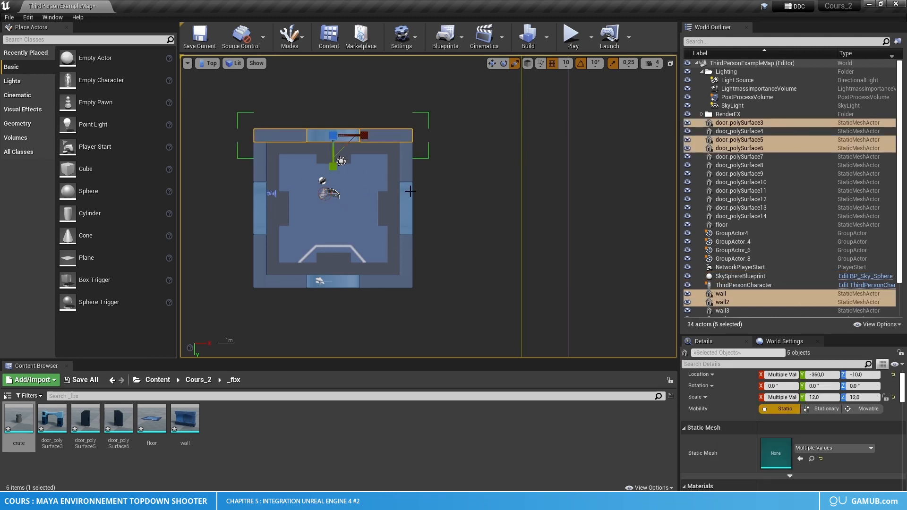
ctrl+click(366, 283)
key(ctrl+w)
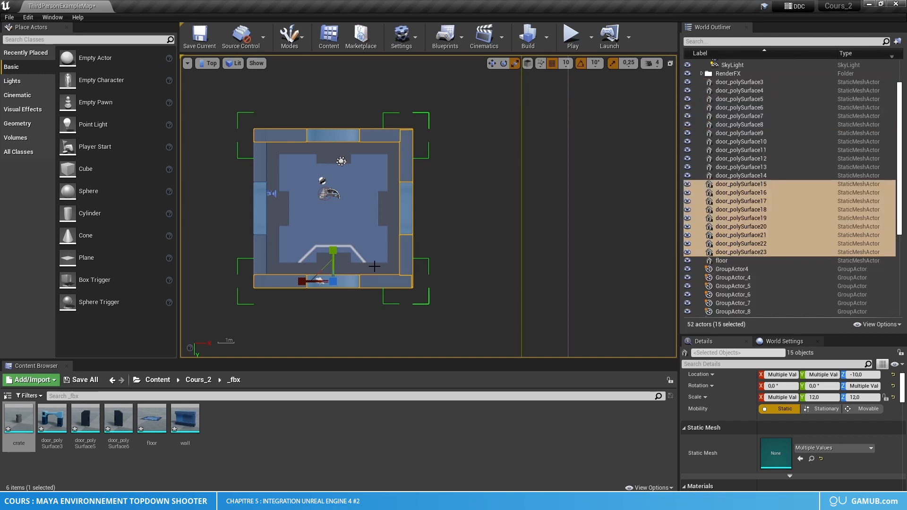
drag(368, 284, 513, 286)
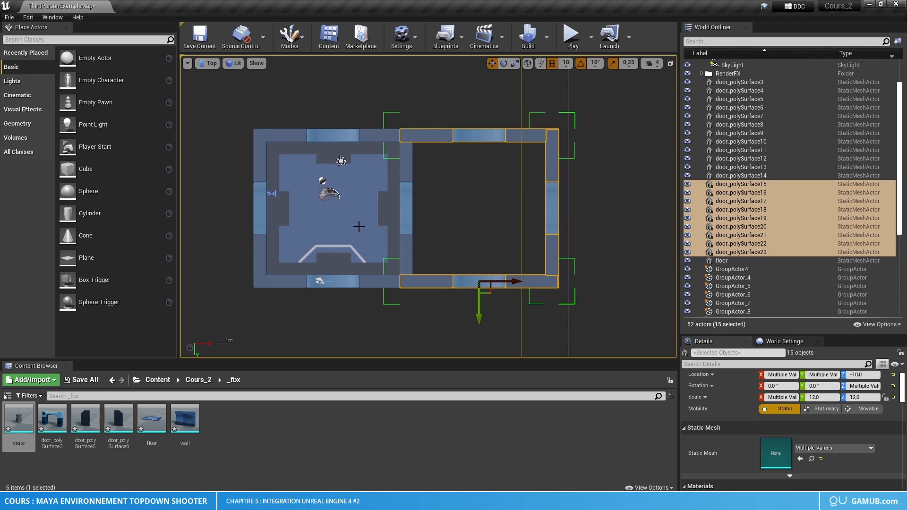
key(ctrl+z)
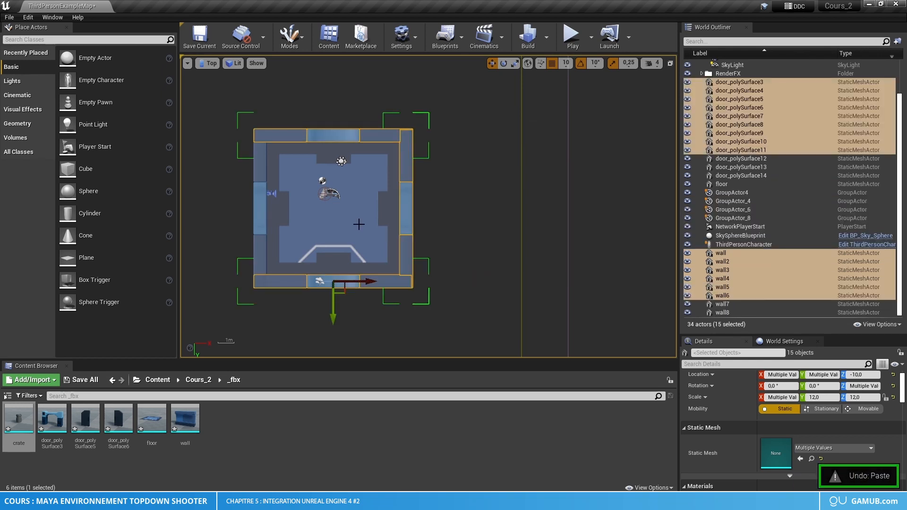
key(ctrl+z)
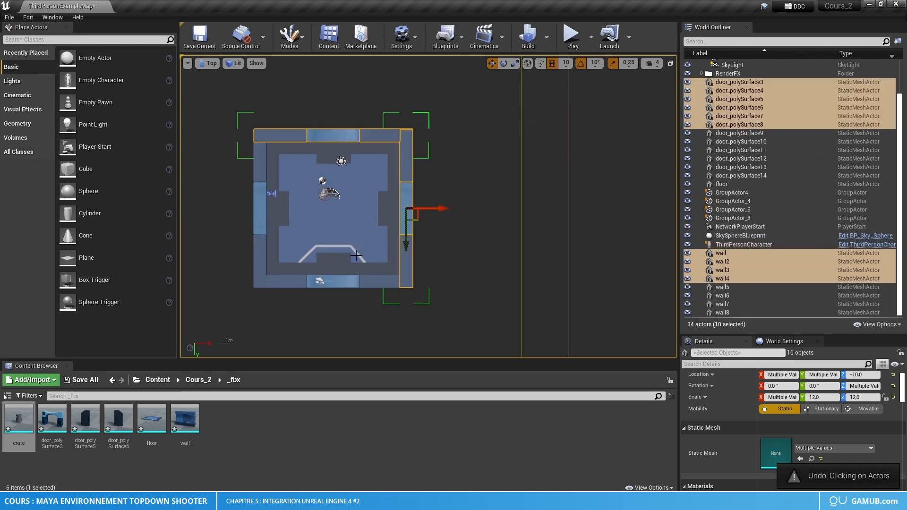
Step: Duplicate the floor with the room's upper, right and lower walls, placing the copies 900 units along X as an adjoining second room
ctrl+click(354, 227)
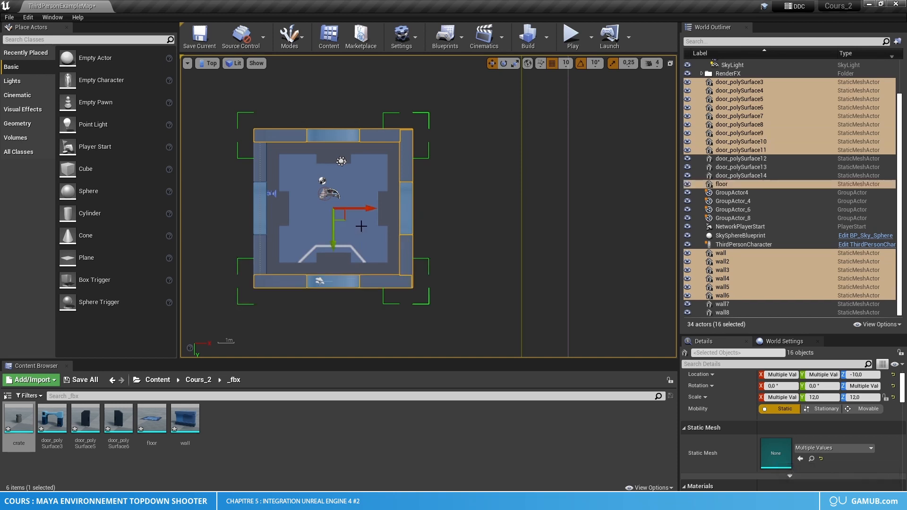
key(ctrl+v)
drag(374, 282, 519, 281)
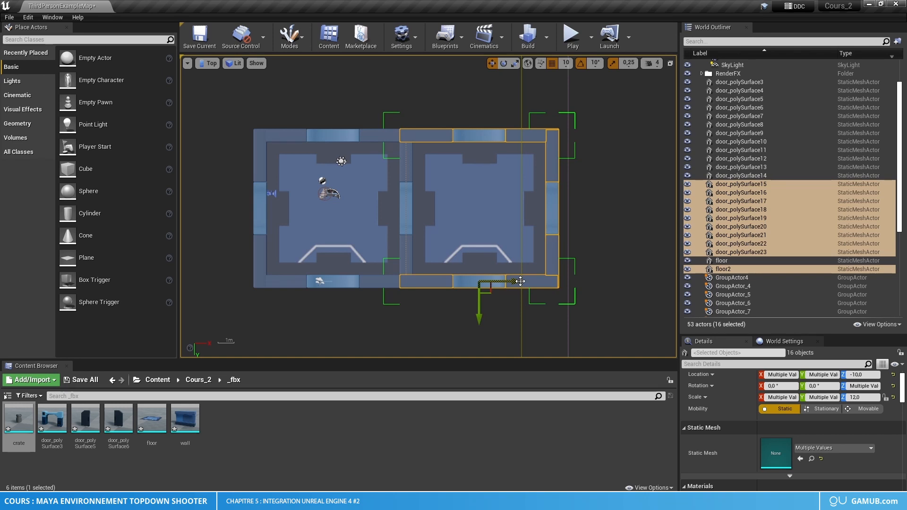
Step: Duplicate both floors and all walls except the lower row, placing the copies 900 units along negative Y to form a two-by-two room grid
right_drag(470, 185, 435, 154)
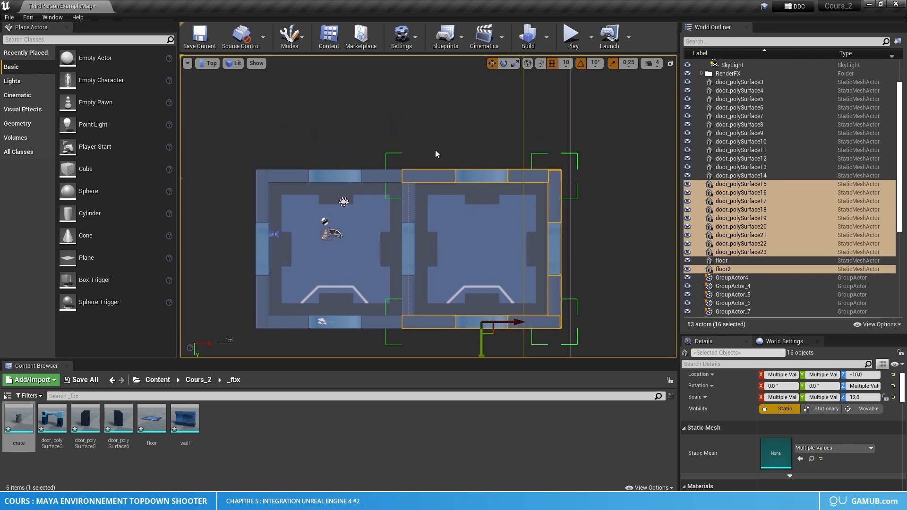
right_click(435, 108)
click(395, 111)
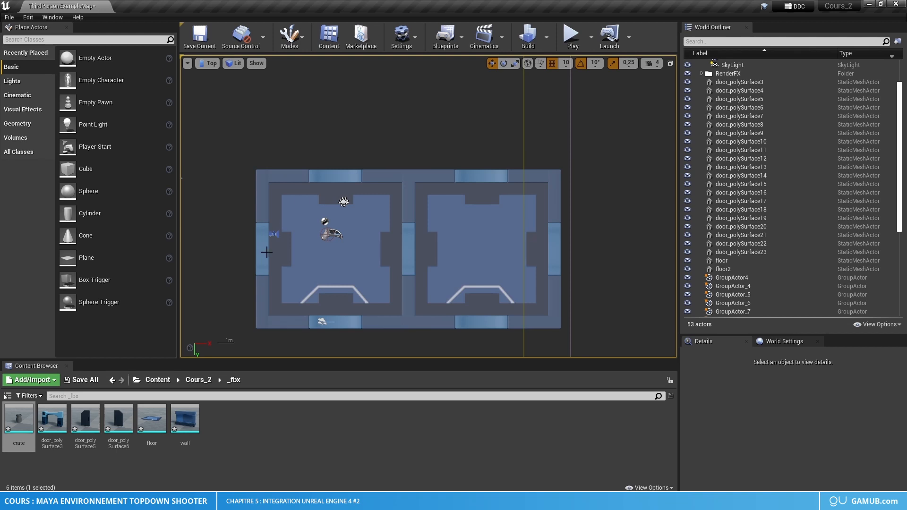
click(267, 252)
ctrl+click(336, 178)
ctrl+click(415, 209)
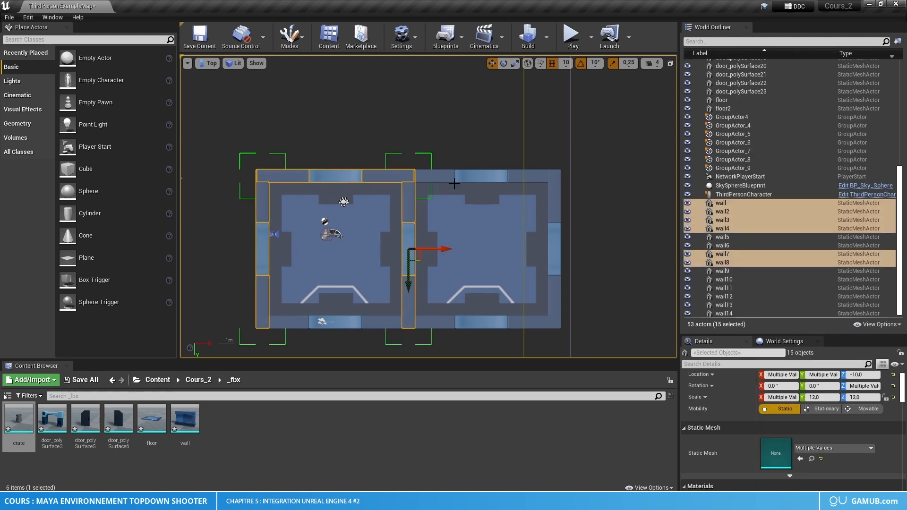
ctrl+click(474, 176)
ctrl+click(556, 223)
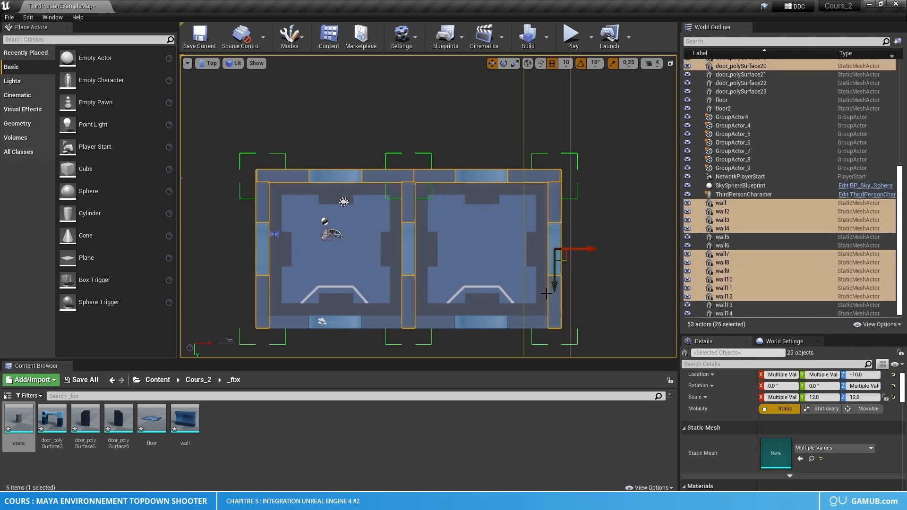
ctrl+click(507, 291)
ctrl+click(350, 259)
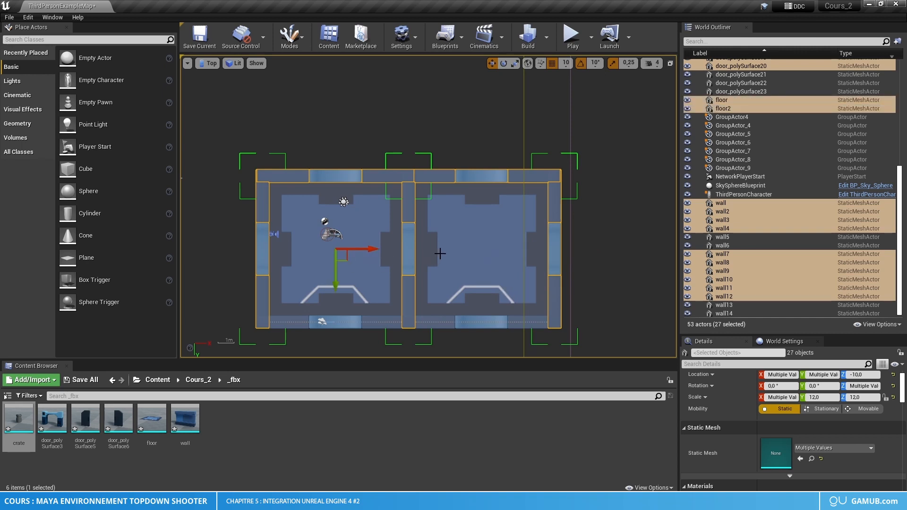
key(ctrl+w)
drag(545, 276, 574, 137)
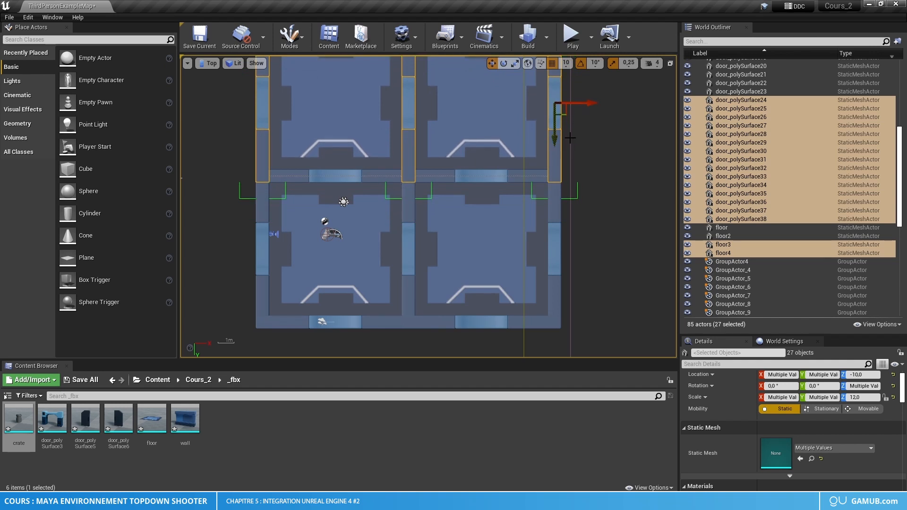
Step: Switch the viewport to the Perspective view and examine the four joined rooms from above
click(236, 62)
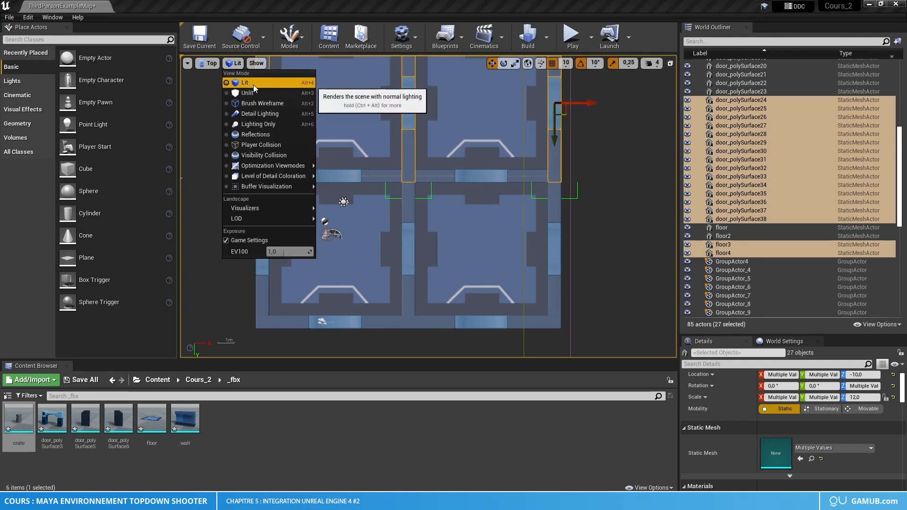
click(211, 66)
click(227, 74)
right_drag(423, 180, 633, 142)
click(544, 138)
right_drag(544, 138, 642, 80)
right_drag(466, 89, 520, 28)
right_drag(459, 138, 467, 271)
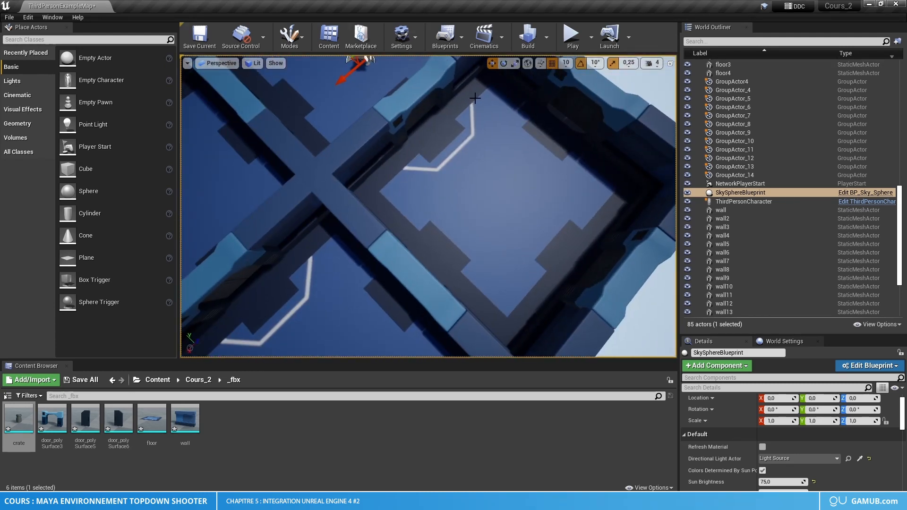
right_drag(475, 97, 510, 170)
Step: Rotate the three duplicated floors about Z so their white markings face different directions, turning floor4 to -180°
click(557, 249)
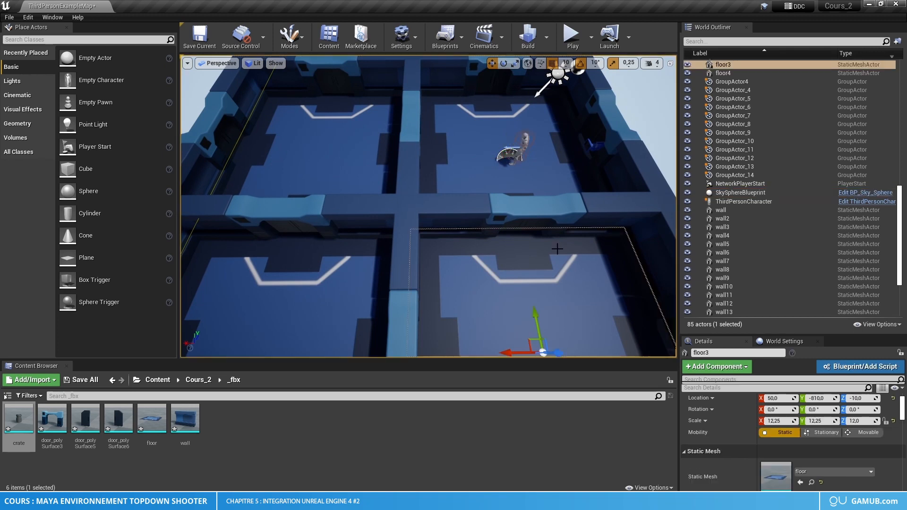
right_drag(555, 245, 557, 253)
key(e)
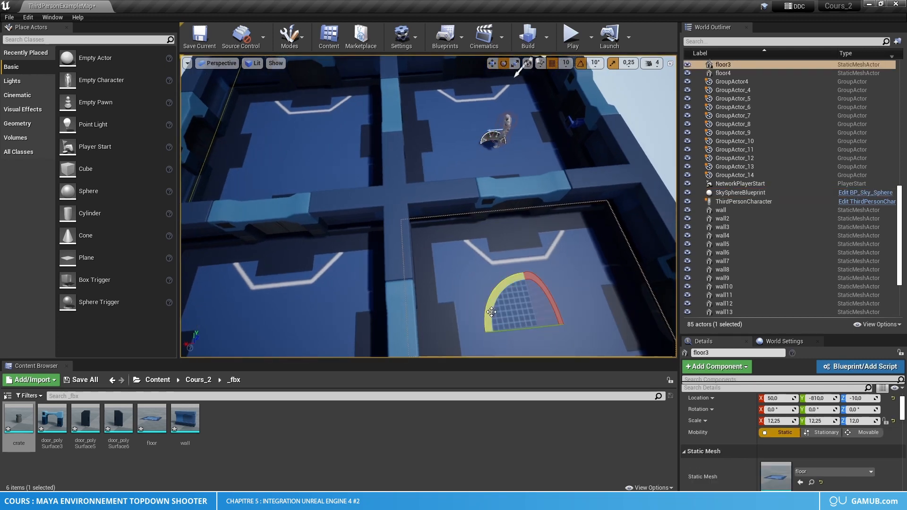
drag(522, 309, 445, 295)
click(314, 157)
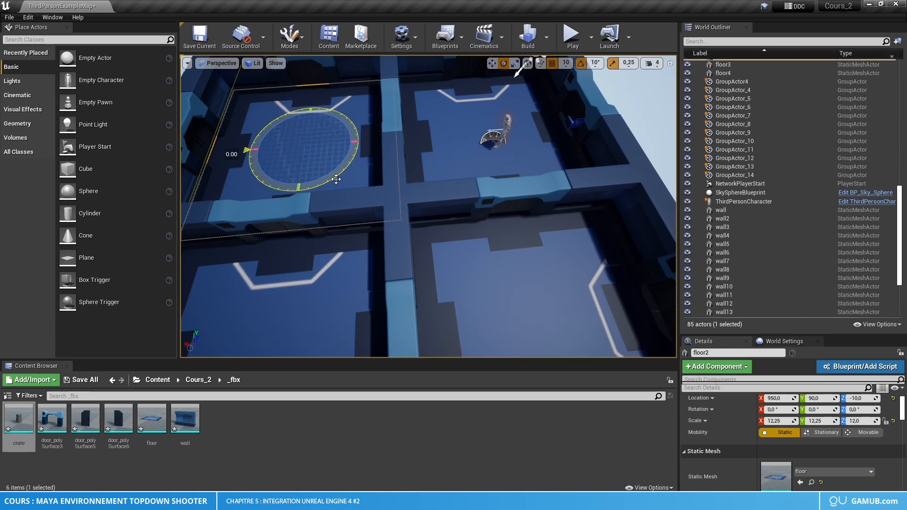
double_click(723, 73)
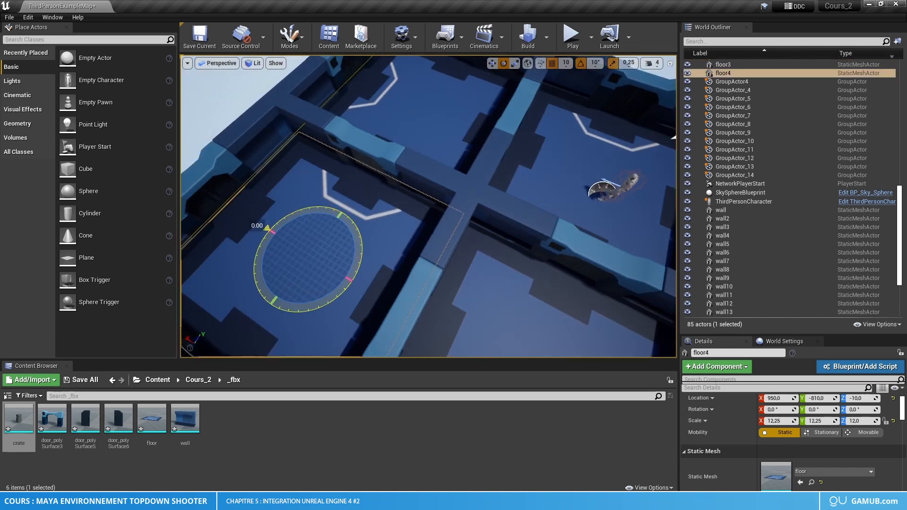
drag(267, 227, 373, 265)
Step: Examine the reimported doors and the wall corners from inside the rooms and the whole layout from outside
right_drag(518, 339, 647, 378)
right_drag(425, 302, 473, 182)
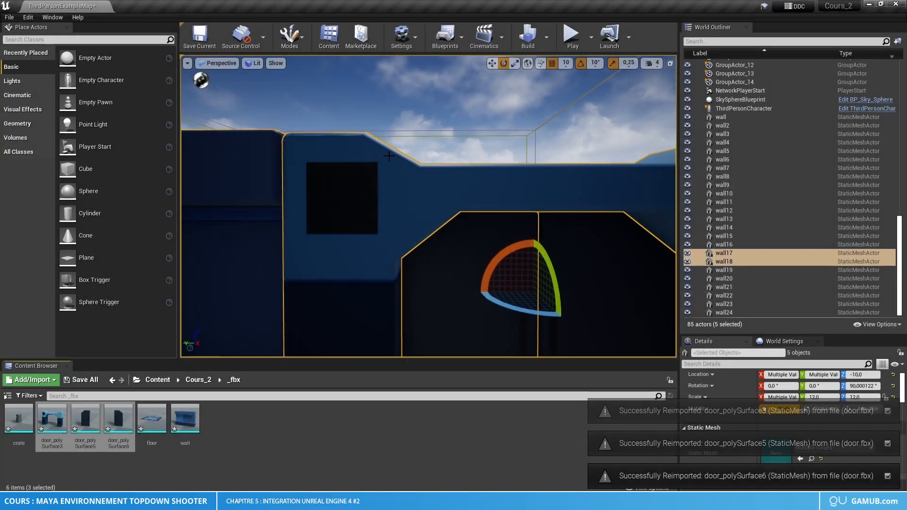
right_drag(388, 156, 614, 163)
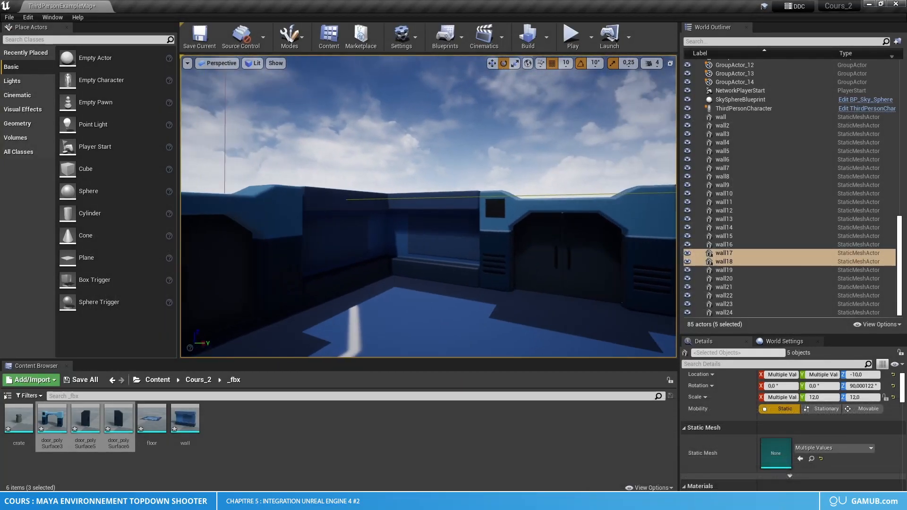
right_drag(369, 300, 614, 300)
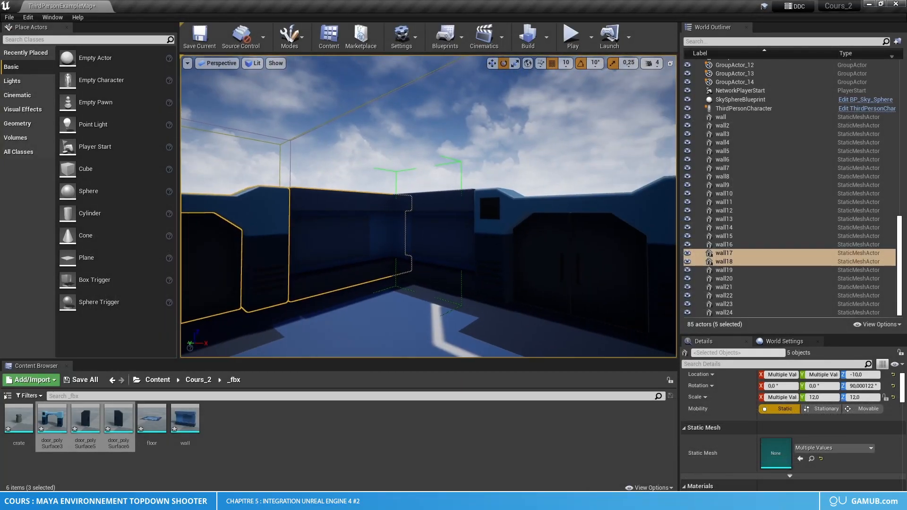
click(376, 304)
right_drag(376, 304, 110, 310)
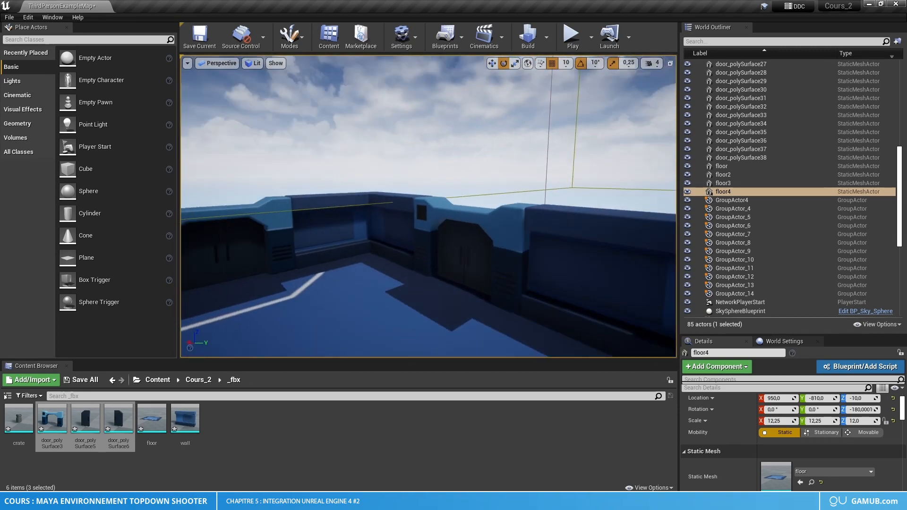
right_drag(429, 206, 279, 179)
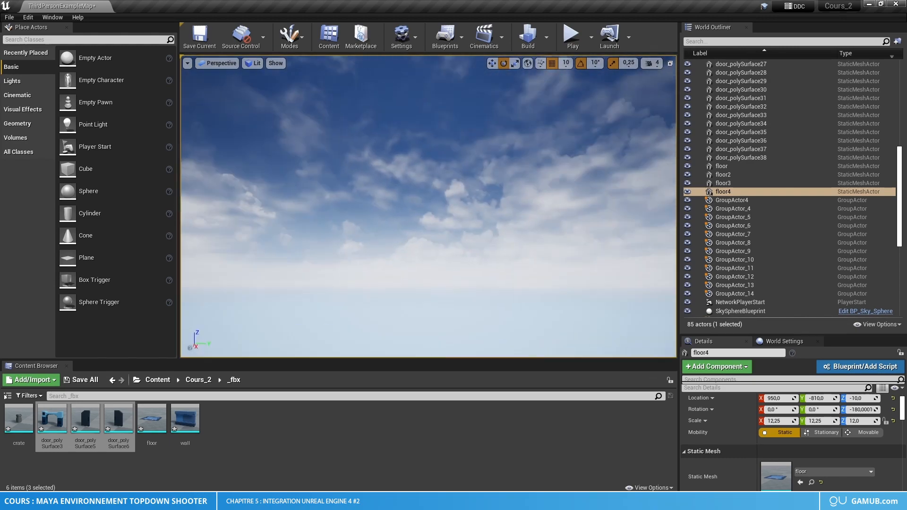
mouse_move(427, 206)
right_down()
mouse_move(421, 142)
mouse_move(425, 208)
right_up()
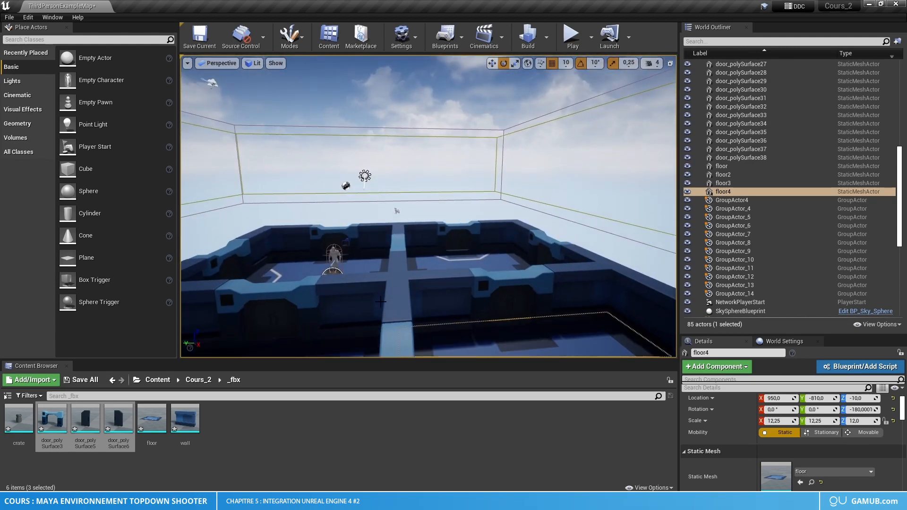
Step: Move all door, floor, wall and group actors into a new World Outliner folder named Geometry
scroll(736, 227, up, 7)
scroll(736, 227, up, 3)
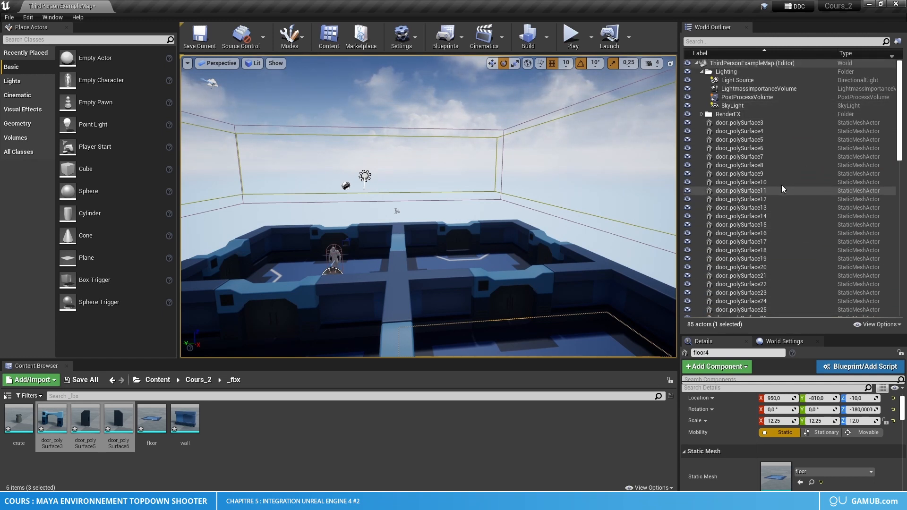
click(749, 124)
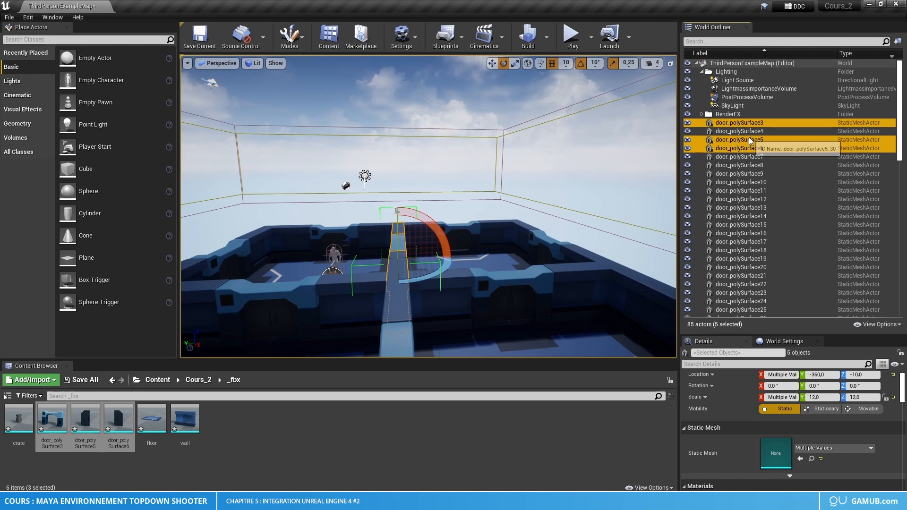
scroll(769, 255, down, 8)
scroll(768, 253, down, 3)
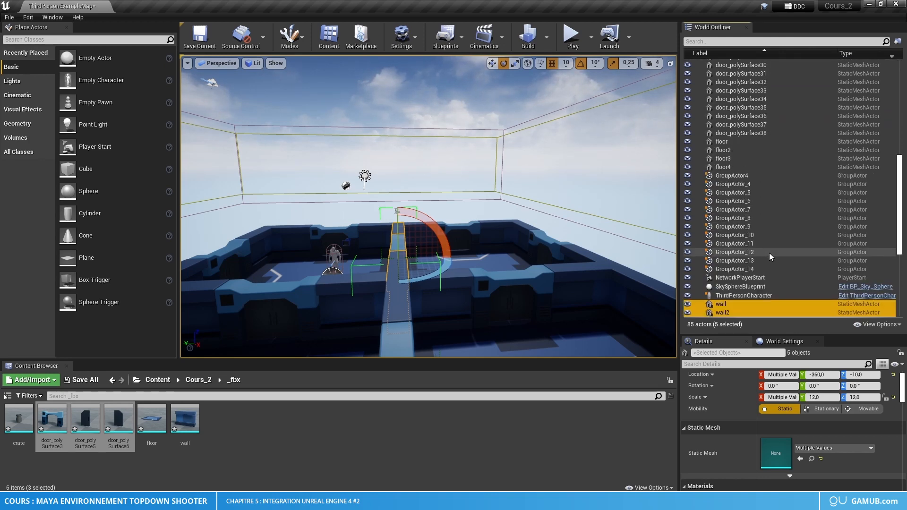
shift+click(752, 269)
scroll(749, 276, down, 7)
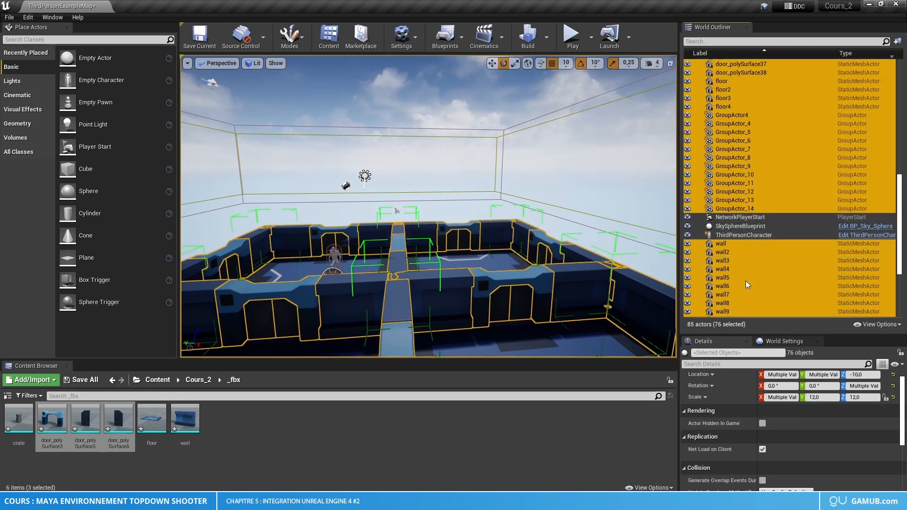
right_click(766, 226)
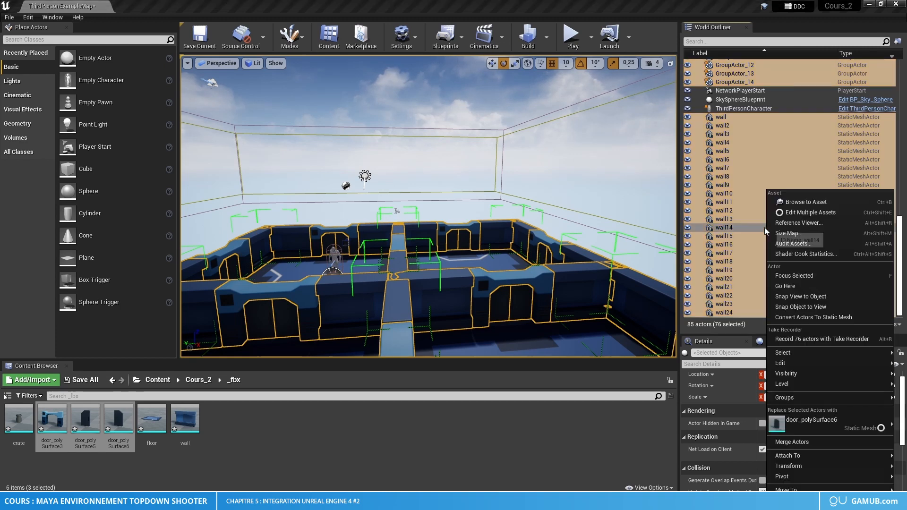
mouse_move(803, 488)
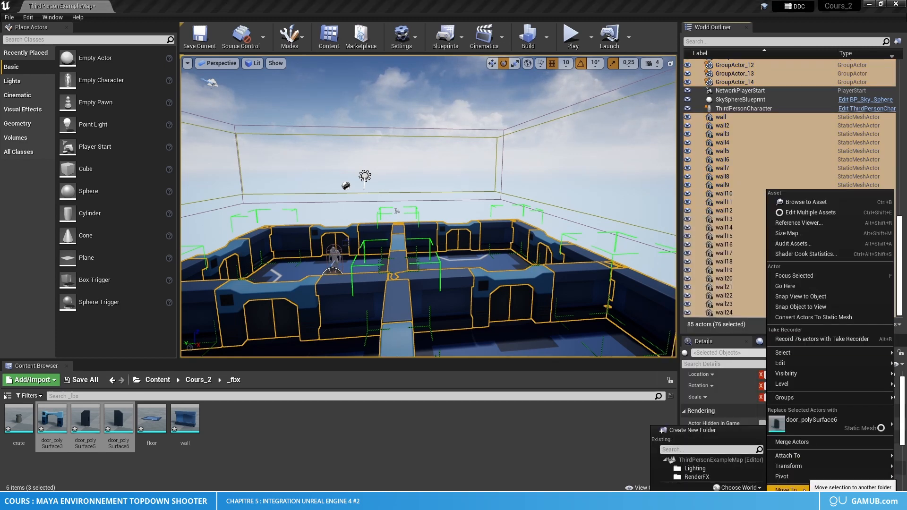
click(695, 431)
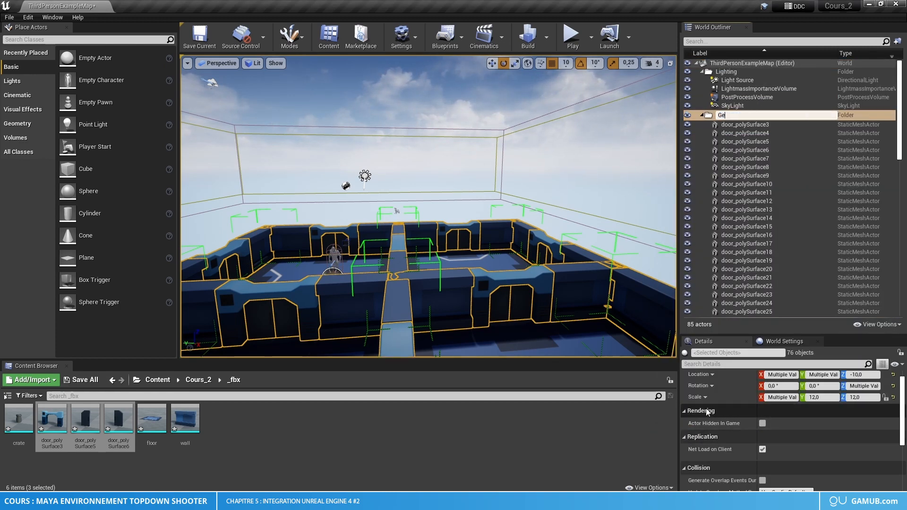
text(Geometry)
key(Return)
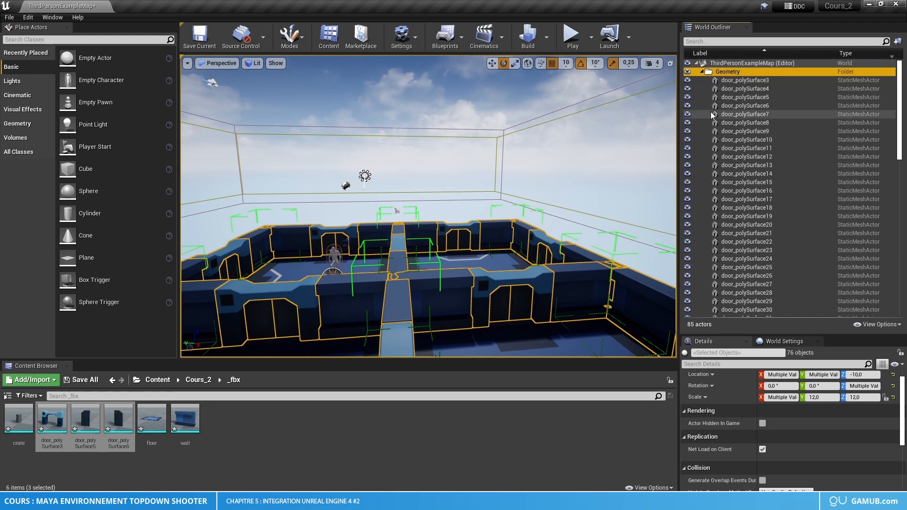
Step: Collapse the Geometry folder, deselect all actors and view the rooms from above
click(702, 71)
click(761, 199)
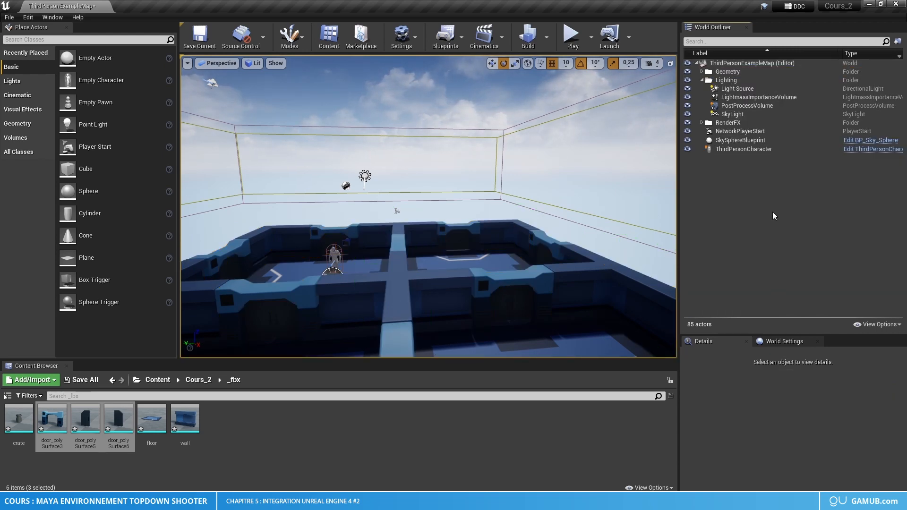
mouse_move(472, 213)
right_down()
mouse_move(456, 203)
mouse_move(470, 208)
mouse_move(468, 170)
mouse_move(468, 227)
mouse_move(463, 220)
right_up()
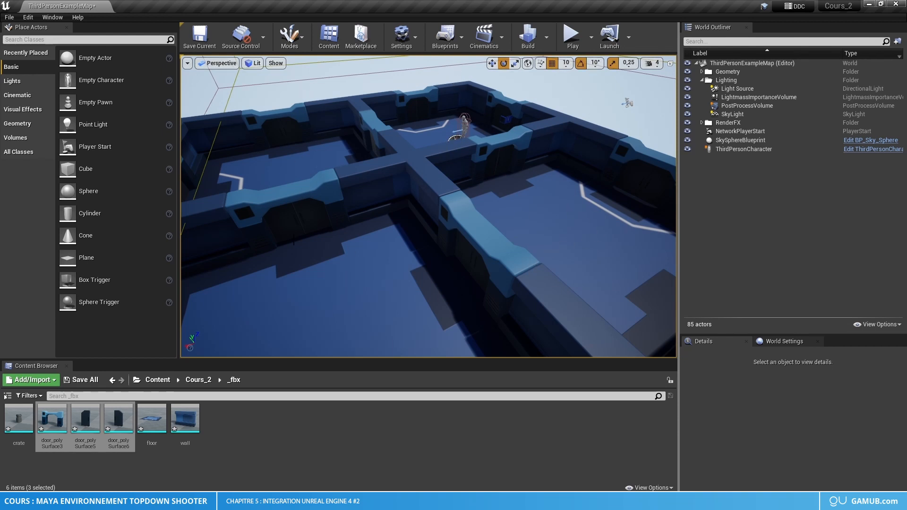
Step: Delete Light Source, LightmassImportanceVolume, SkyLight, SkySphereBlueprint and the RenderFX folder with its AtmosphericFog and SphereReflectionCapture actors
click(754, 89)
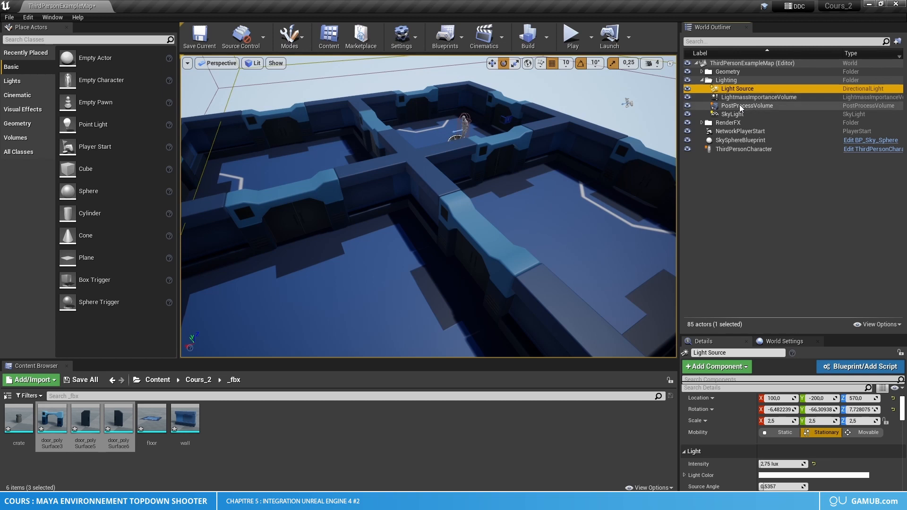
ctrl+click(758, 97)
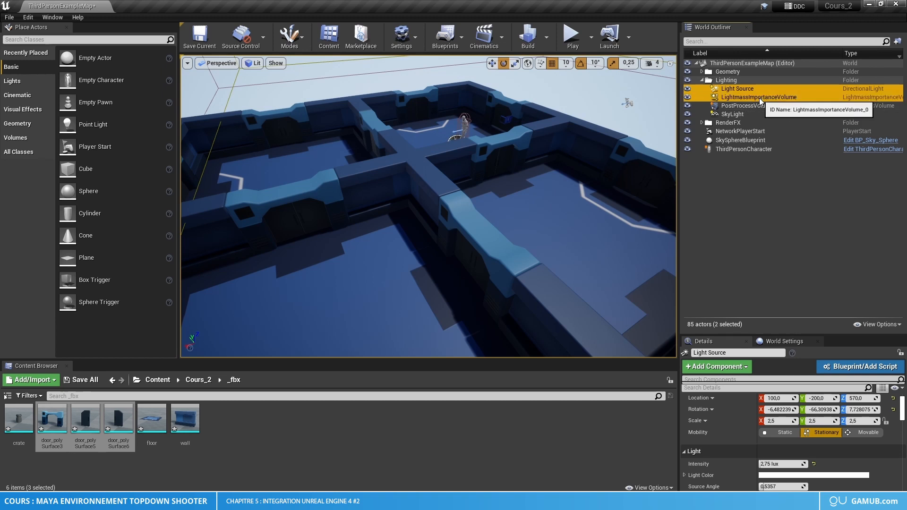
ctrl+click(732, 114)
ctrl+click(740, 140)
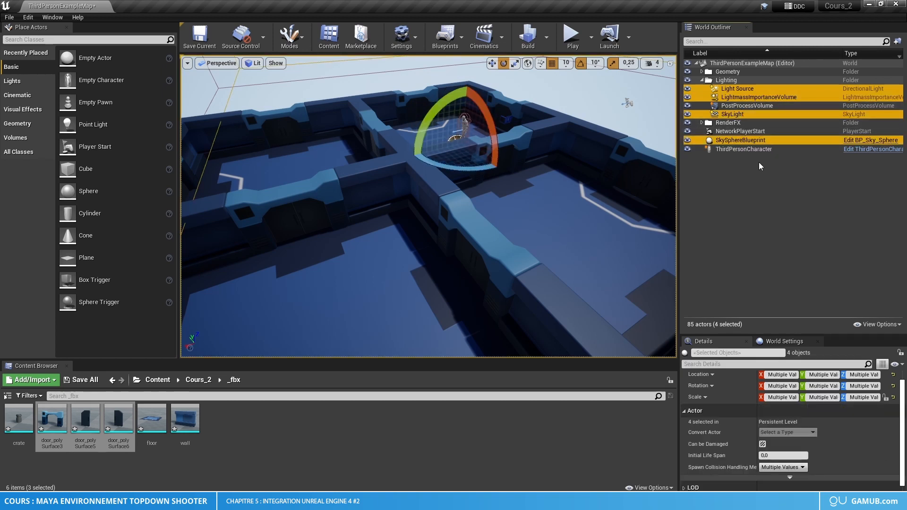
click(702, 123)
ctrl+click(732, 132)
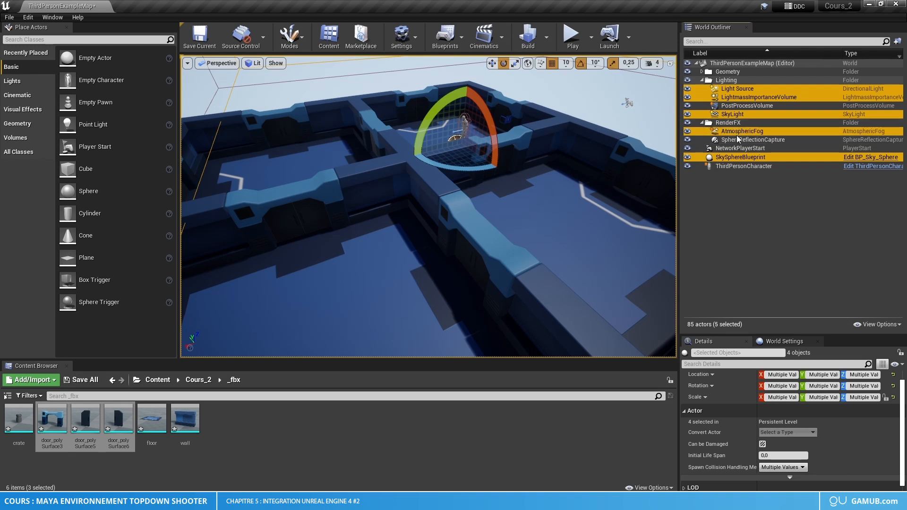
ctrl+click(736, 138)
ctrl+click(738, 123)
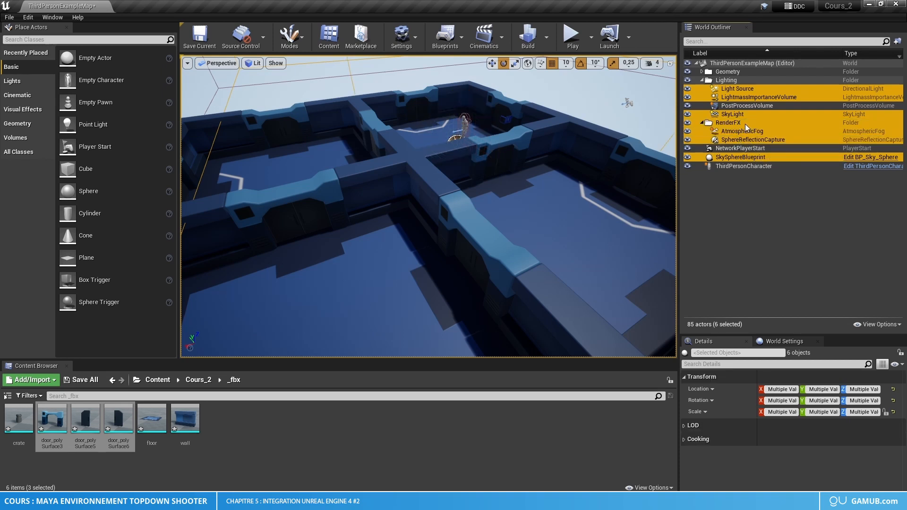
key(Delete)
click(423, 295)
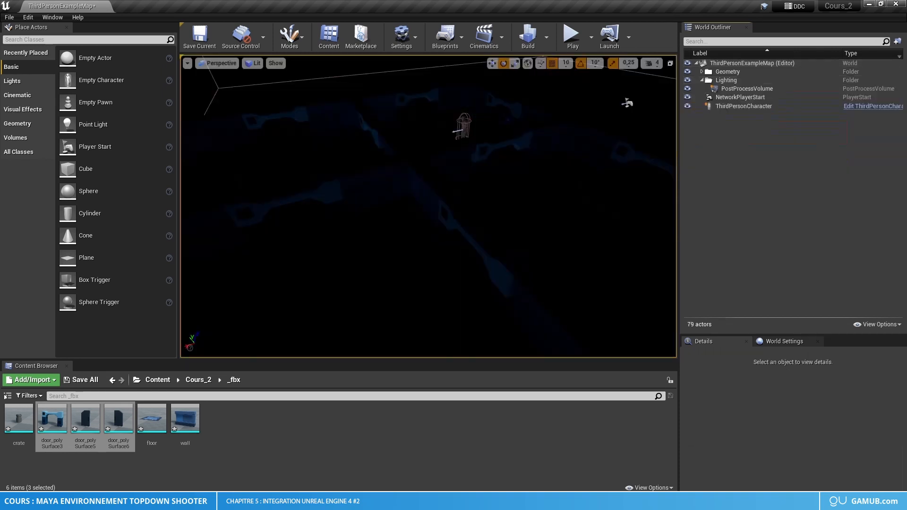
Step: Place a Spot Light actor in the level near the third-person character
right_drag(428, 206, 311, 237)
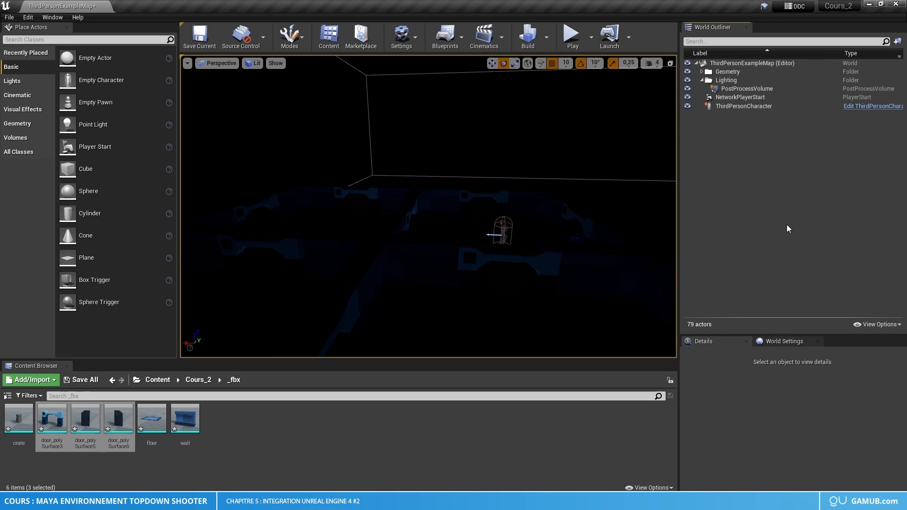
click(46, 80)
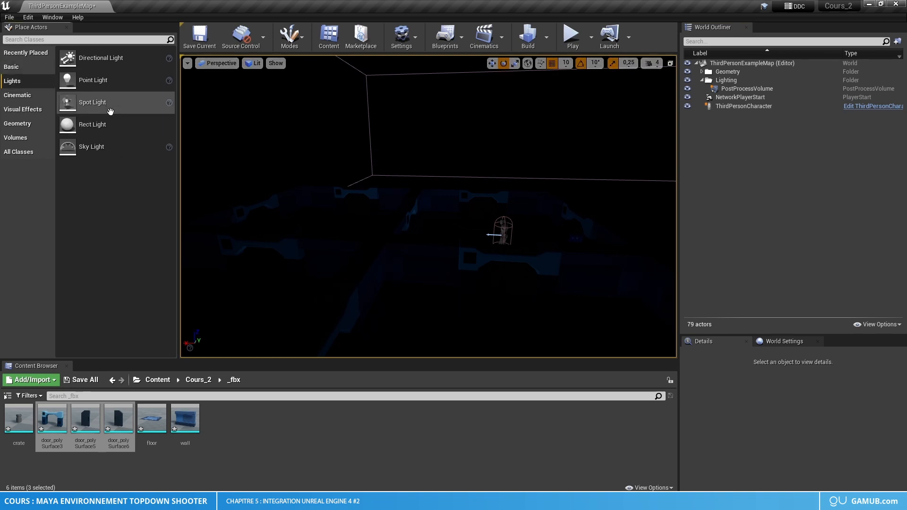
drag(113, 103, 478, 273)
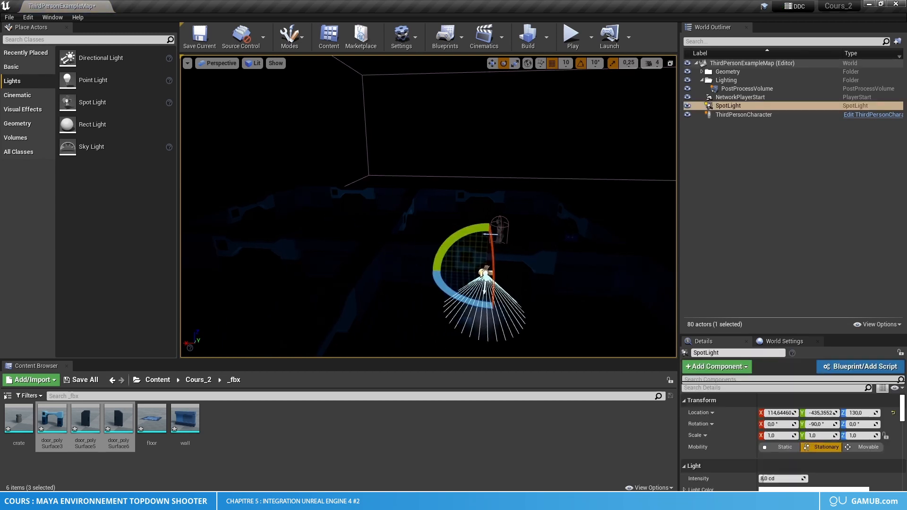
right_drag(479, 273, 440, 279)
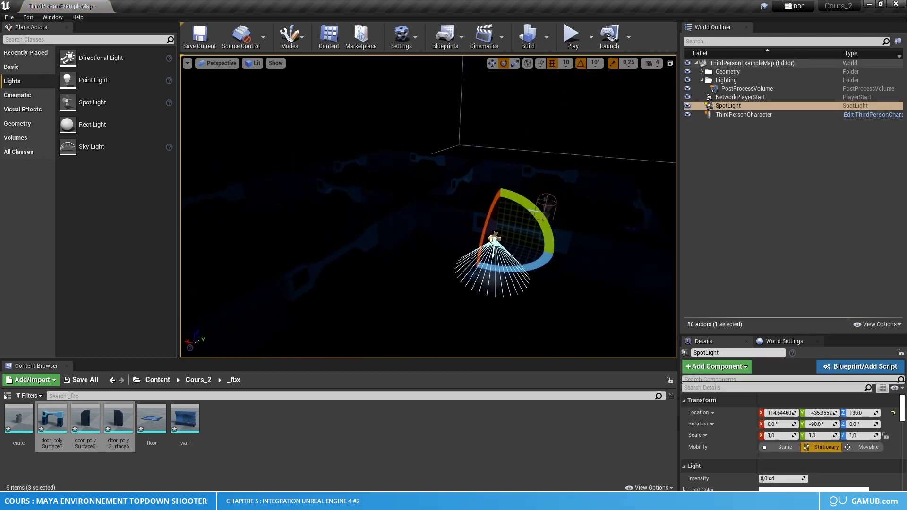
Step: Switch the viewport to the Top view and move the spot light along Y to about -265, toward the character's room
click(217, 62)
click(217, 94)
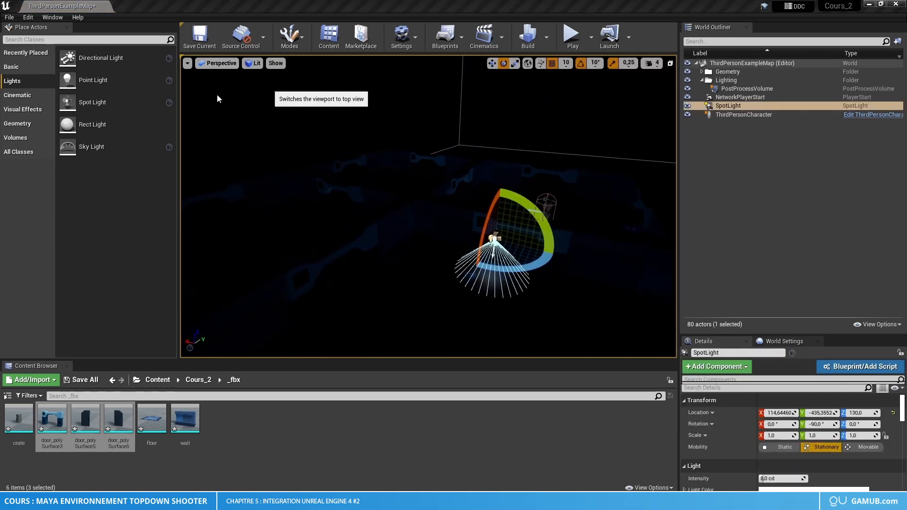
key(w)
drag(335, 186, 332, 215)
drag(330, 224, 322, 269)
scroll(705, 75, up, 8)
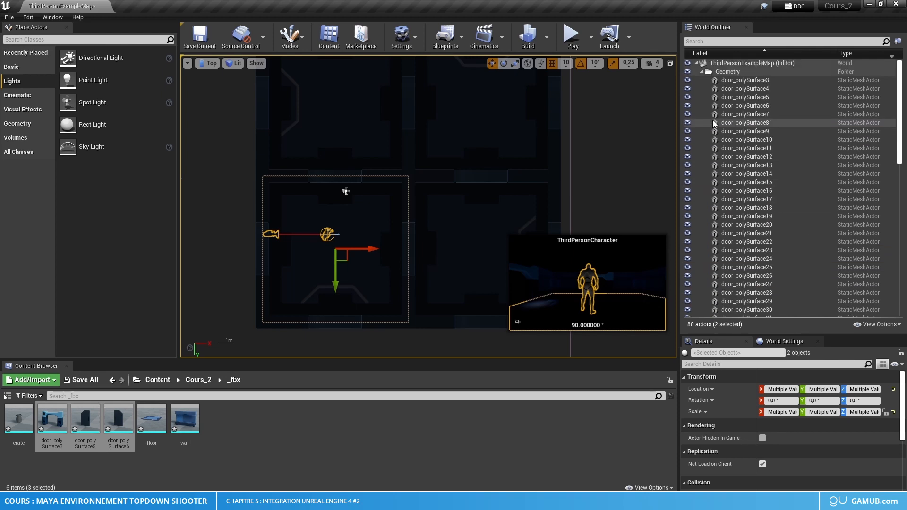
Step: Reselect the SpotLight and move it along Y to about 55, inside the character's room
click(702, 71)
click(728, 106)
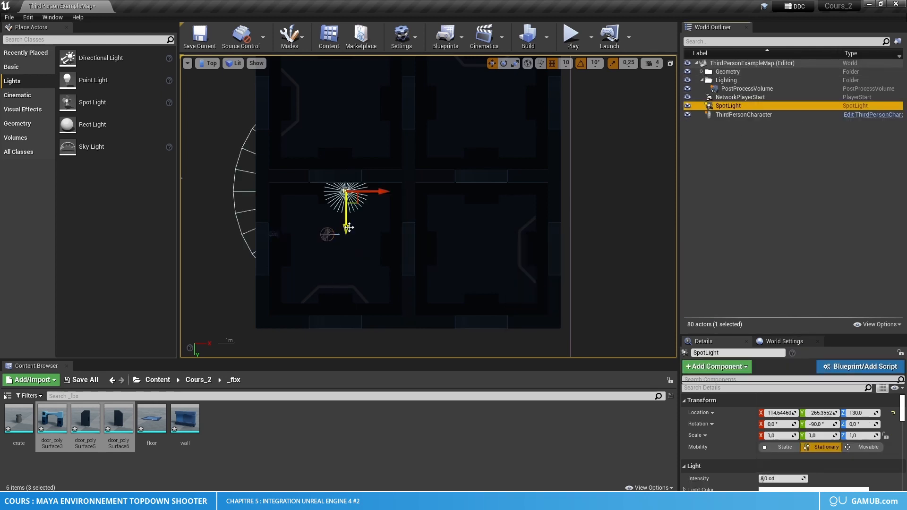
drag(348, 227, 341, 281)
ctrl+click(340, 285)
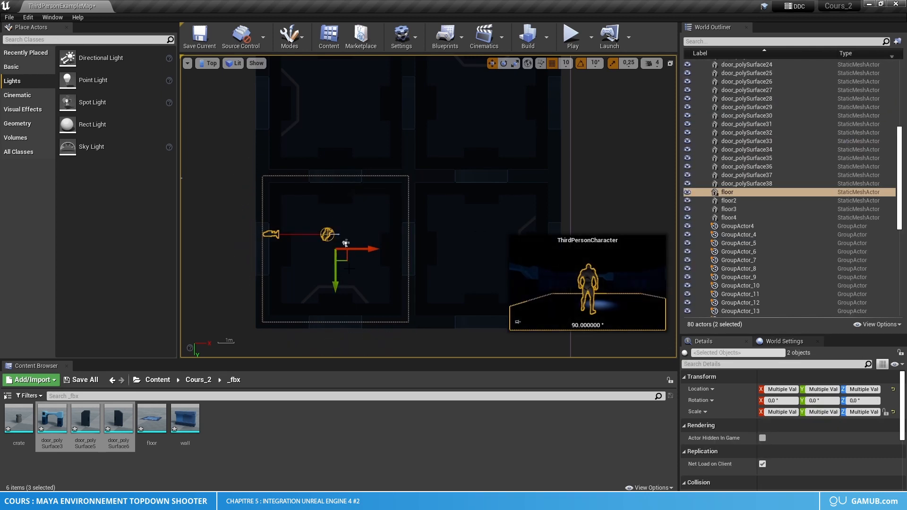
scroll(756, 215, up, 4)
scroll(755, 215, down, 8)
scroll(755, 214, down, 5)
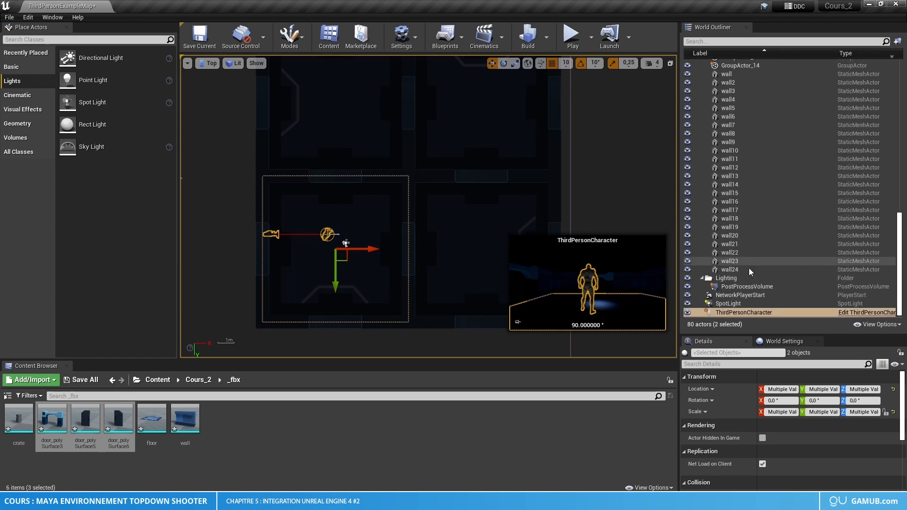
Step: Centre the SpotLight in the character's room at about X 54.6 and Y 84.6
click(727, 304)
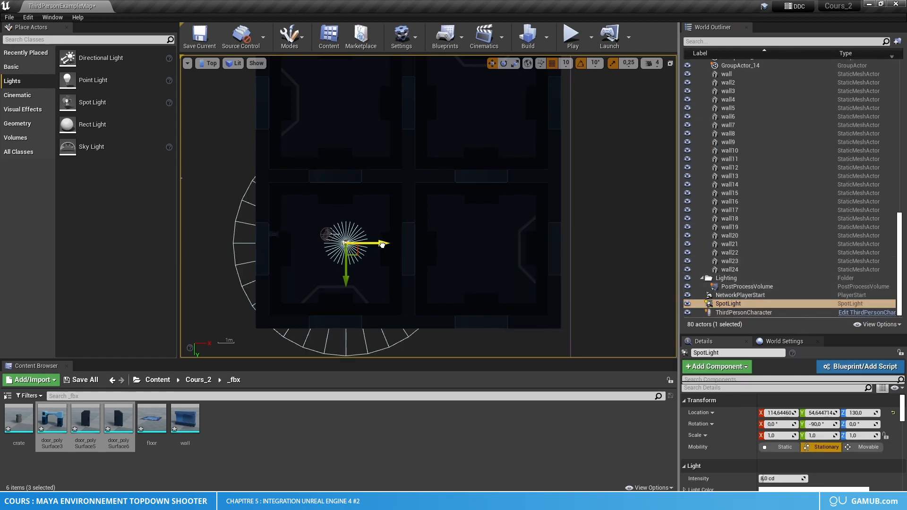
drag(383, 243, 373, 248)
drag(335, 278, 335, 282)
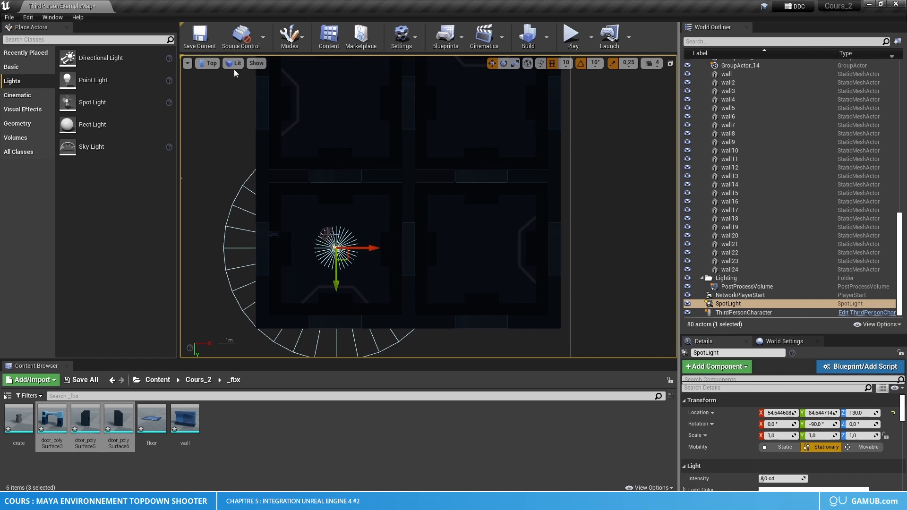
Step: Return to the Perspective view and raise the spot light above the room to Z 460
click(212, 64)
click(226, 78)
right_drag(293, 156, 369, 147)
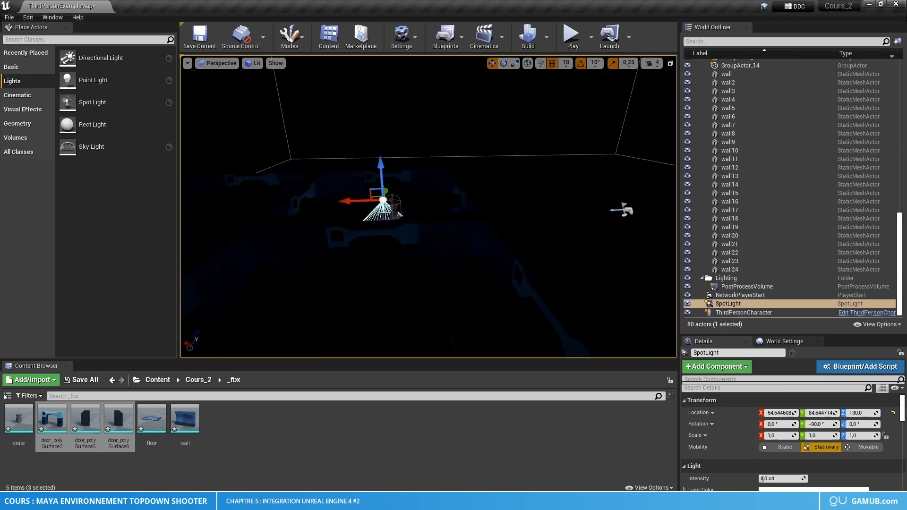
drag(381, 171, 391, 97)
right_drag(449, 148, 472, 124)
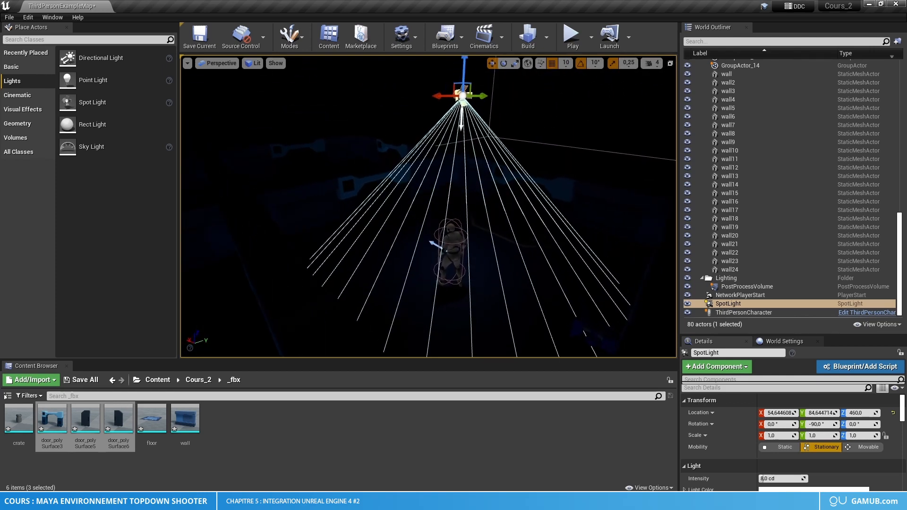
Step: Set the spot light's outer cone angle to 80 and, in the Top view, reduce its attenuation radius to about 618
scroll(793, 425, down, 3)
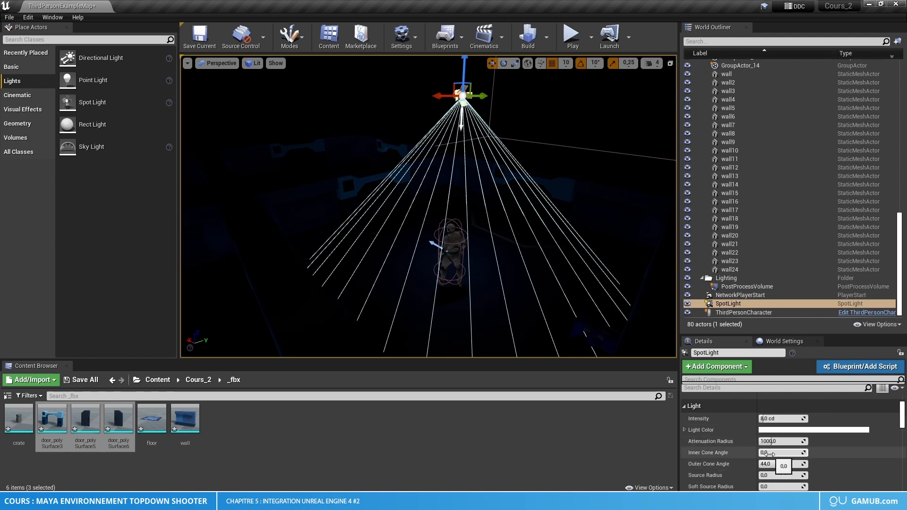
drag(775, 464, 831, 464)
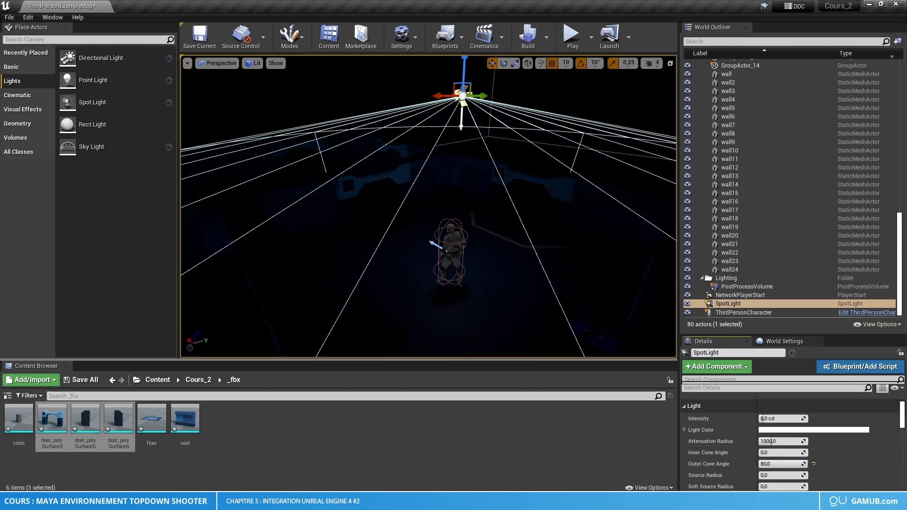
click(219, 63)
click(218, 92)
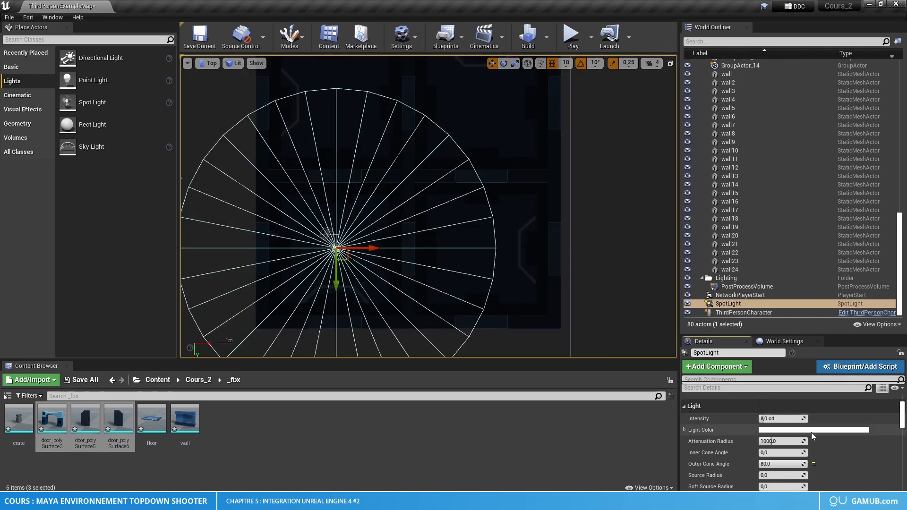
drag(799, 335, 799, 271)
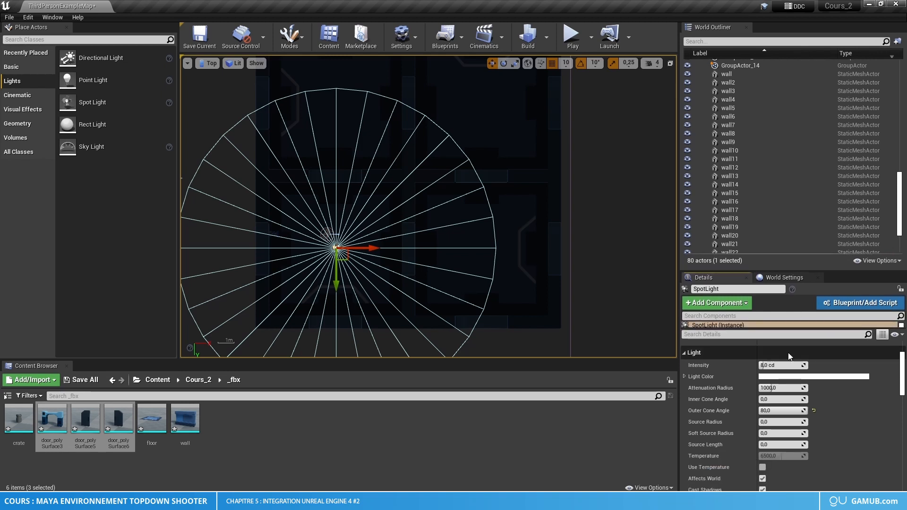
drag(771, 388, 767, 388)
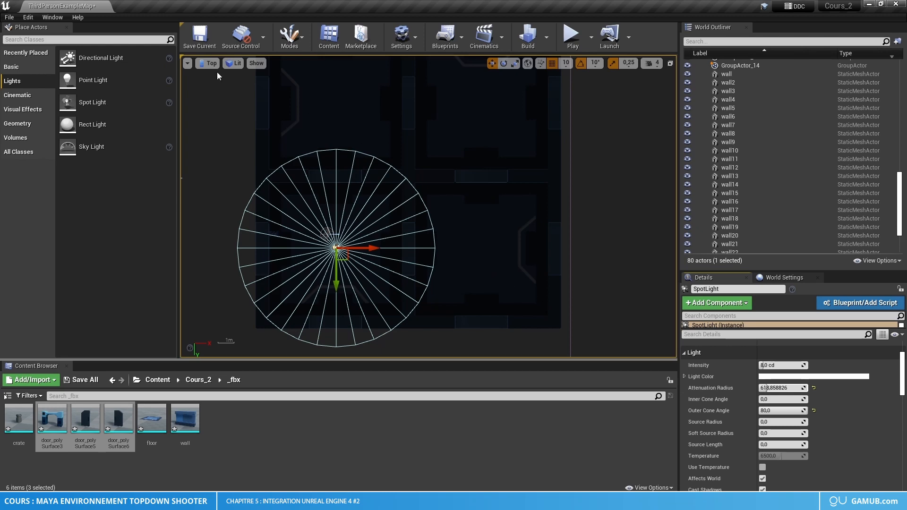
Step: Frame the spot light in the Perspective view and raise its intensity to about 42 cd
click(208, 64)
click(232, 76)
right_drag(237, 81, 377, 89)
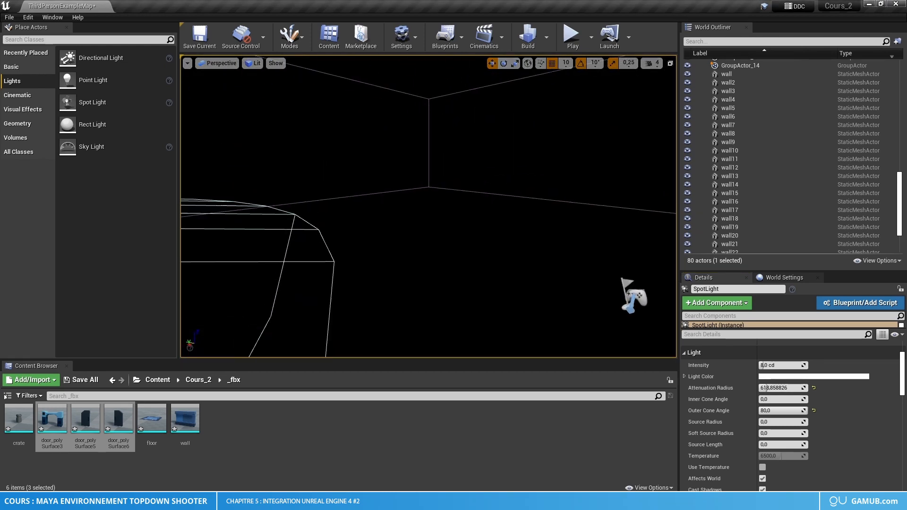
key(f)
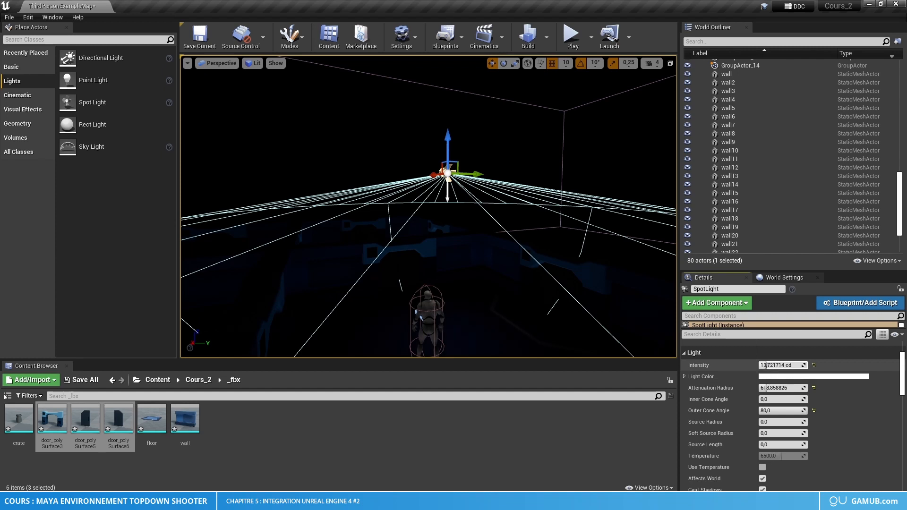
mouse_move(766, 365)
mouse_down()
mouse_move(806, 365)
mouse_move(783, 365)
mouse_up()
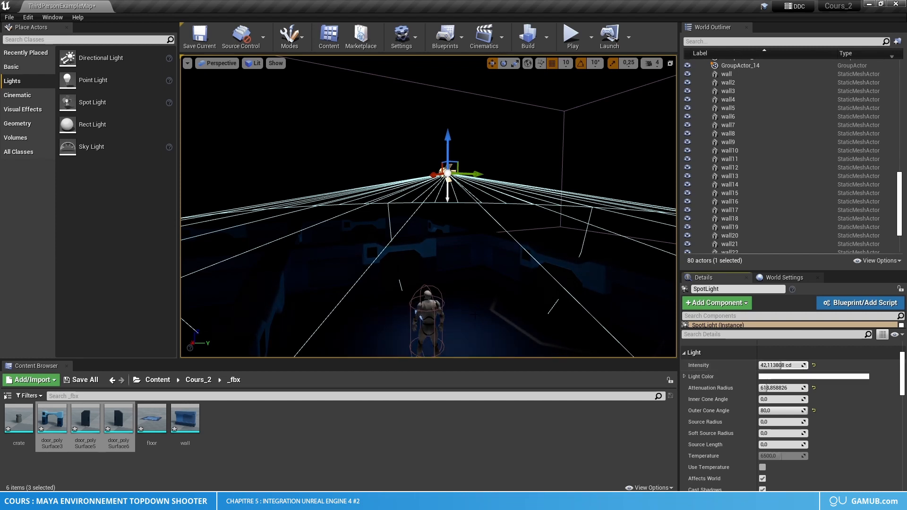
right_drag(590, 292, 596, 305)
scroll(834, 412, up, 1)
scroll(834, 409, up, 1)
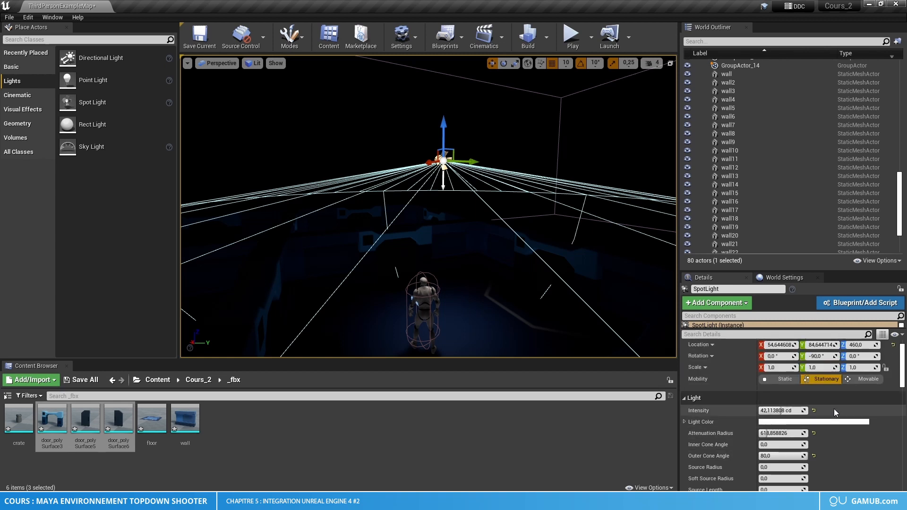
Step: Set the spot light's intensity to 160 cd, build the level's lighting and close the Message Log
key(ctrl+z)
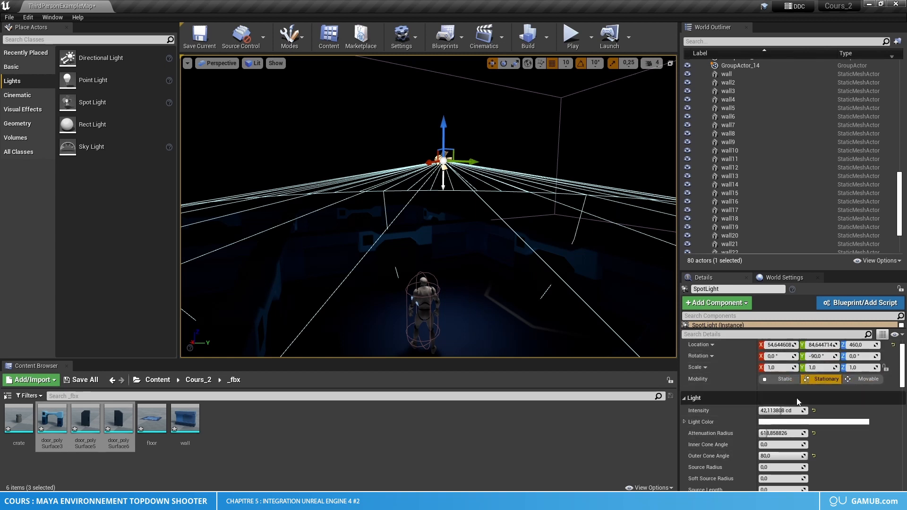
click(527, 40)
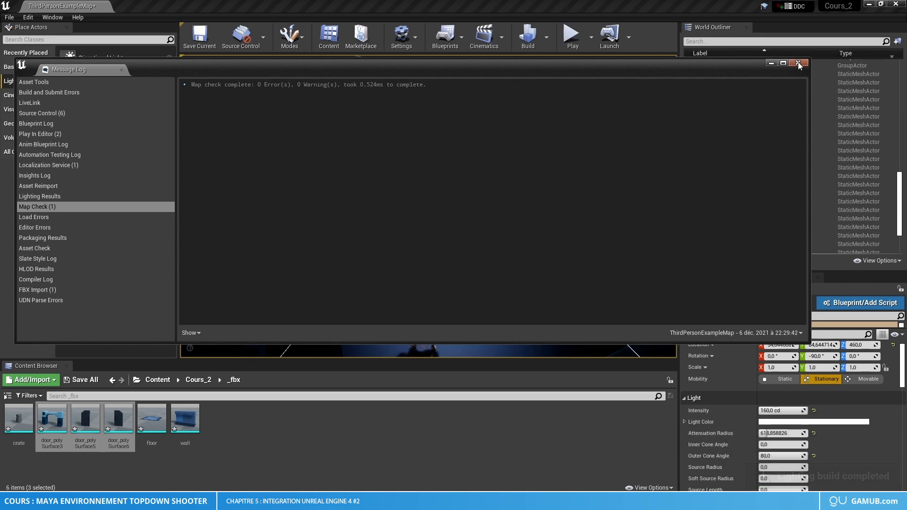
click(798, 62)
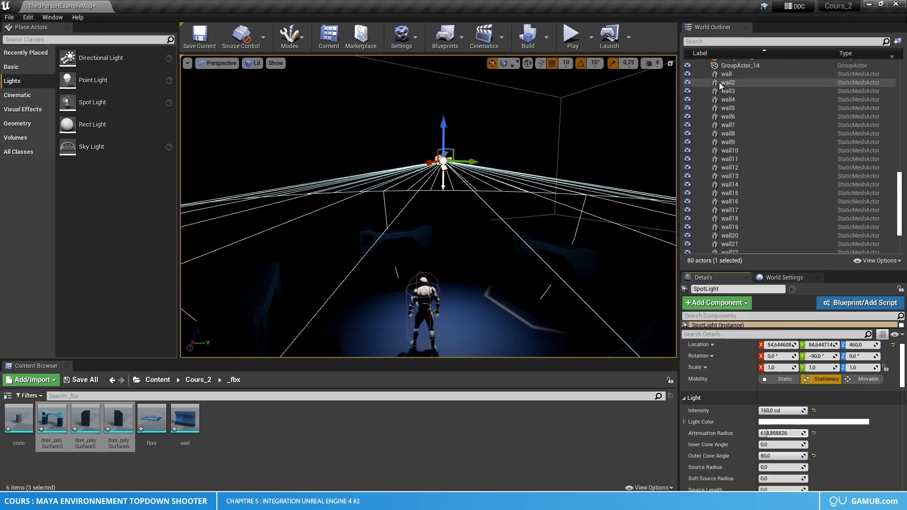
Step: Collapse the Geometry folder in the World Outliner and clear the actor selection
scroll(774, 154, up, 7)
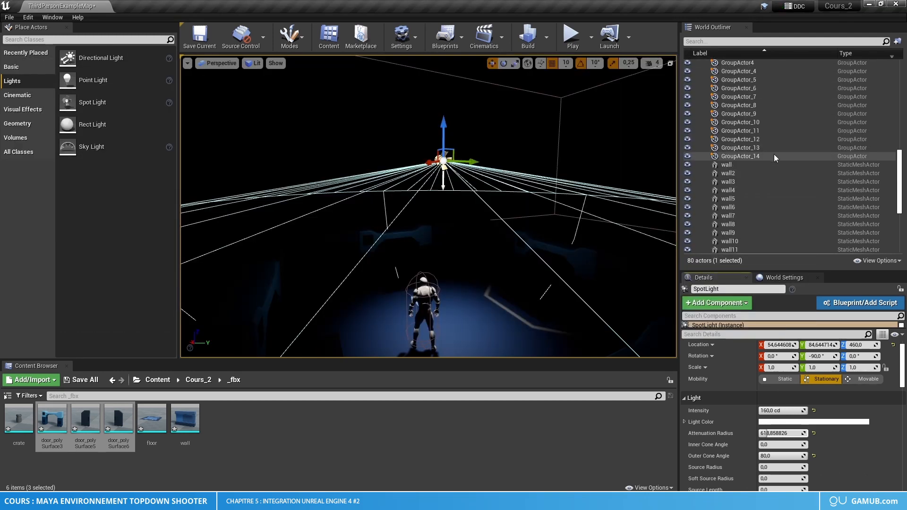
scroll(904, 164, up, 10)
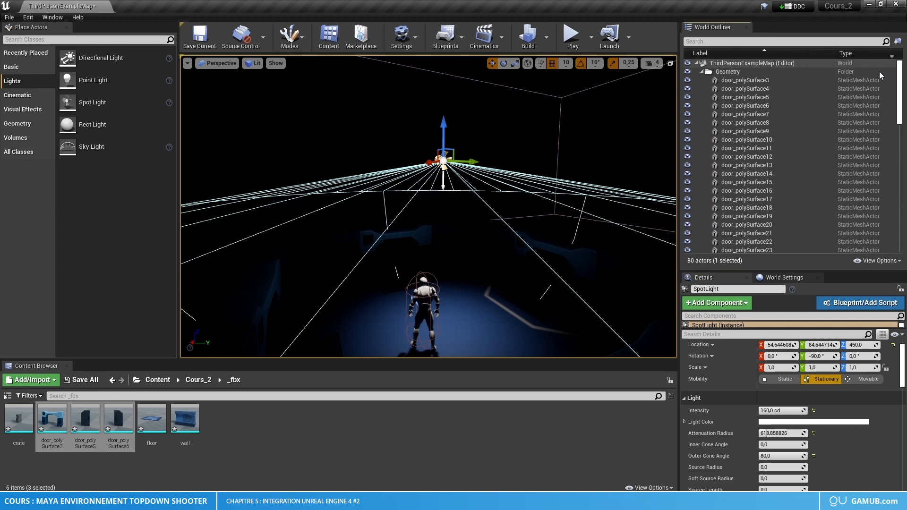
click(702, 71)
click(711, 165)
right_drag(534, 198, 588, 198)
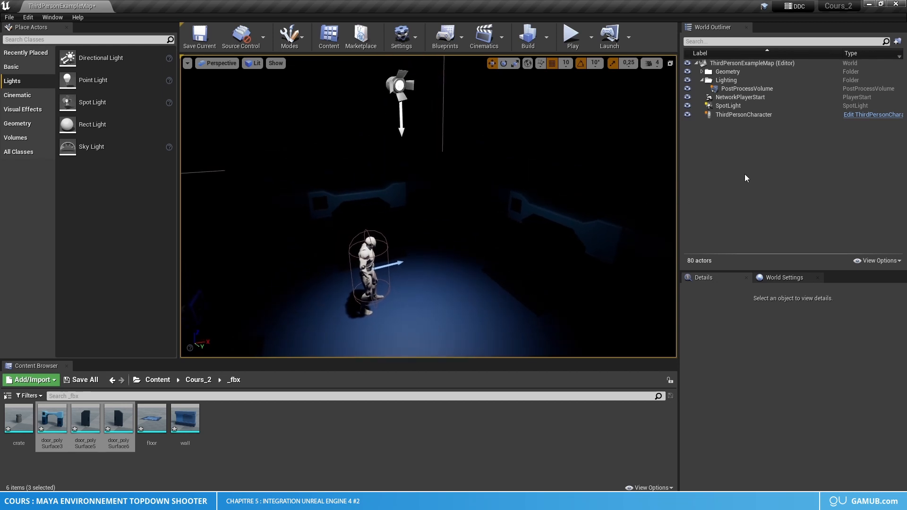
Step: Make the spot light Movable and set its intensity to 400 cd
click(742, 107)
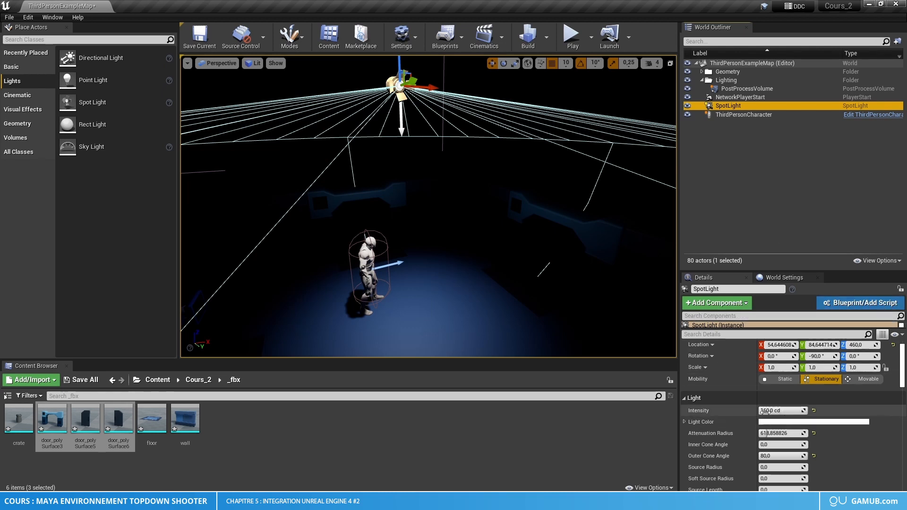
click(865, 381)
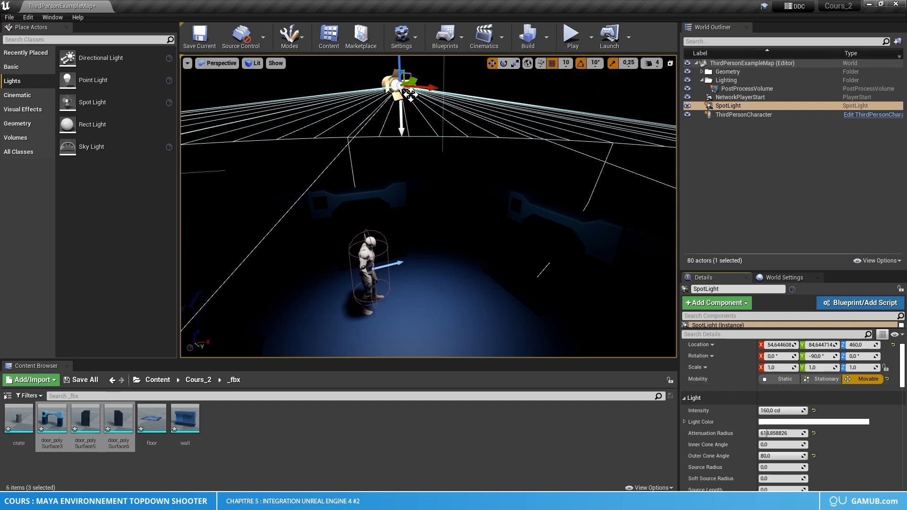
right_drag(410, 95, 479, 56)
click(793, 411)
text(400)
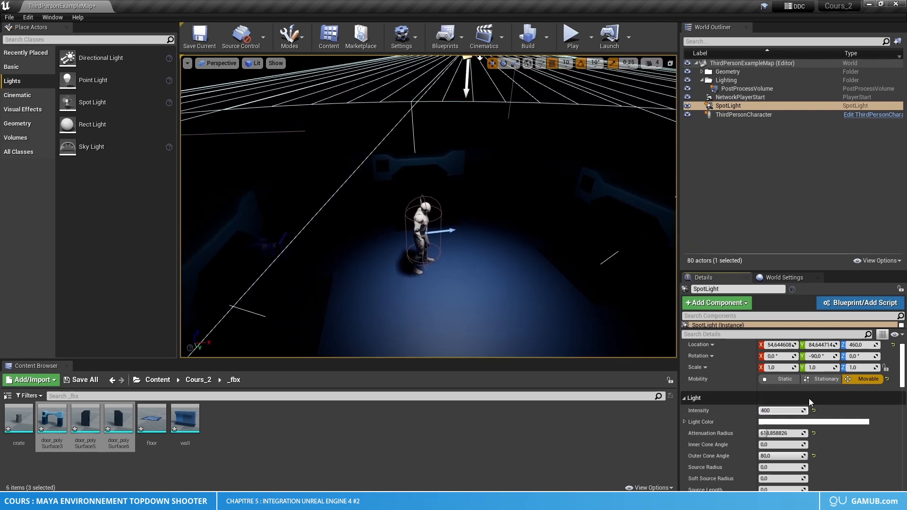
key(Return)
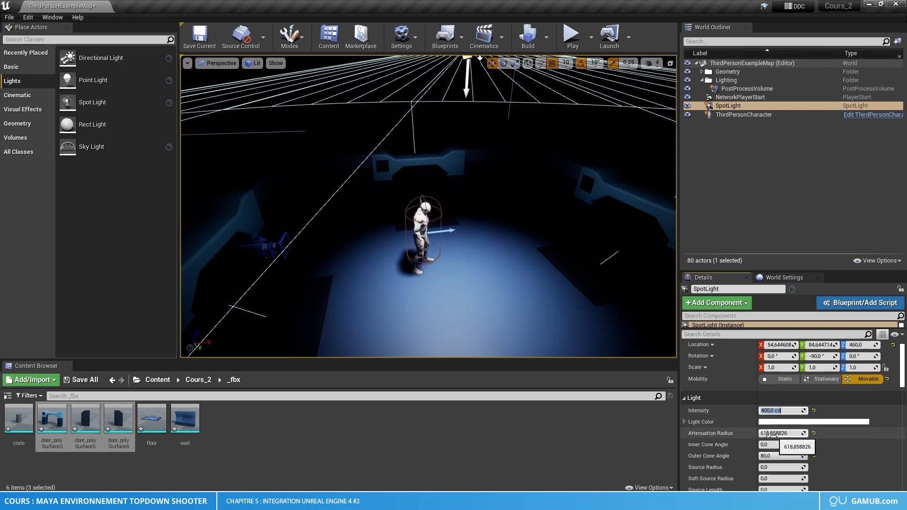
Step: Raise the spot light's attenuation radius to about 1000 and set its intensity to 250 cd
drag(768, 433, 772, 433)
click(777, 411)
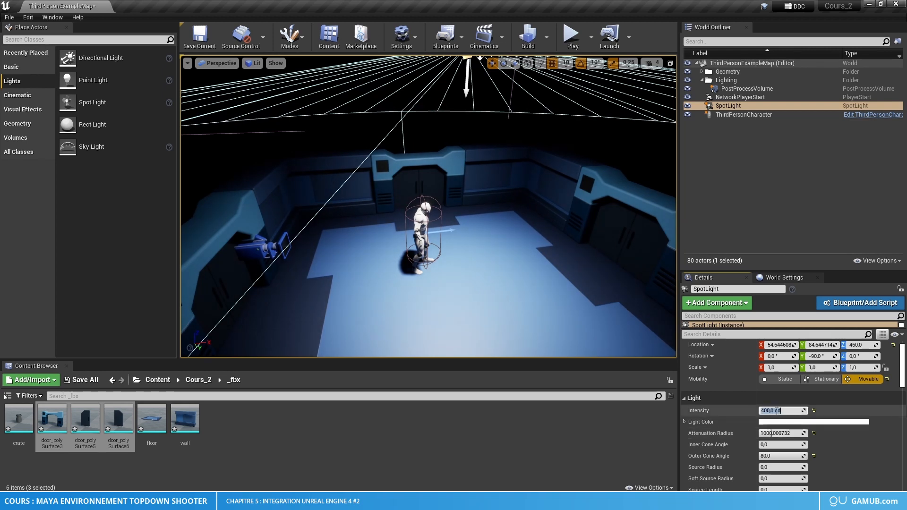
text(250)
key(Return)
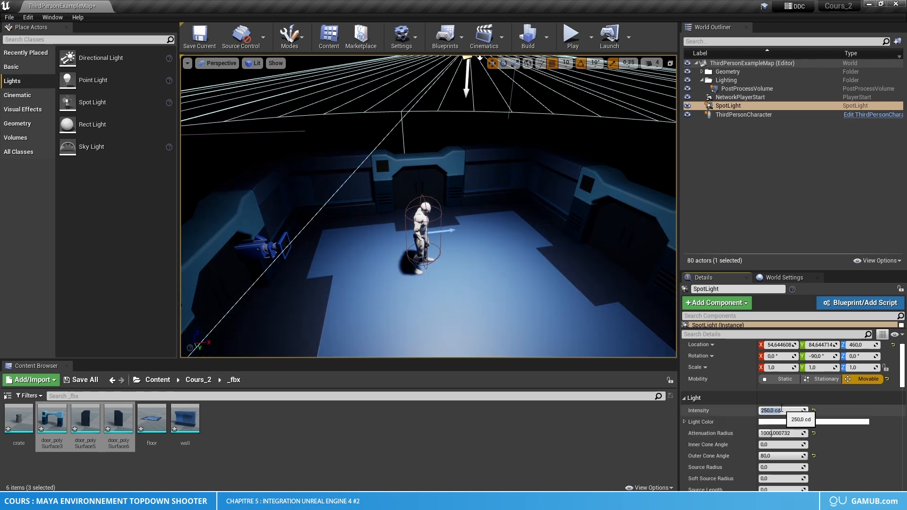
key(f)
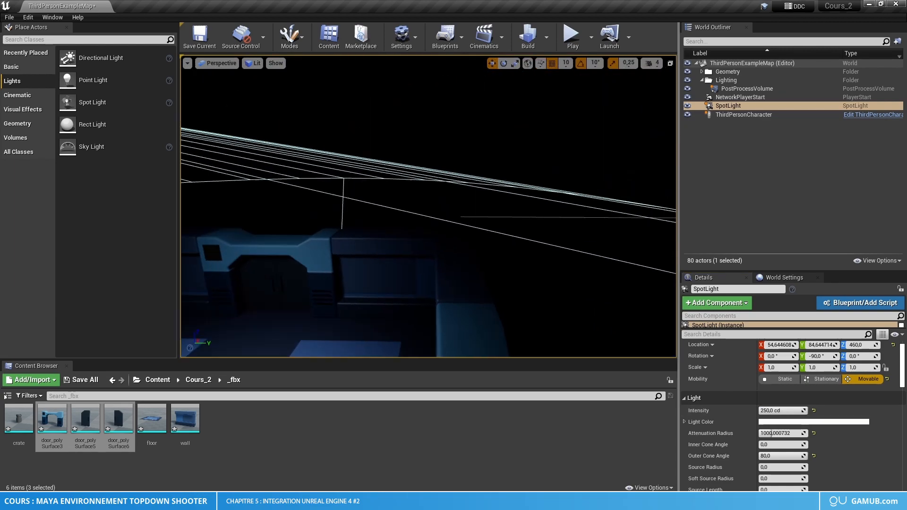
right_drag(429, 207, 355, 174)
right_drag(658, 264, 708, 298)
key(f)
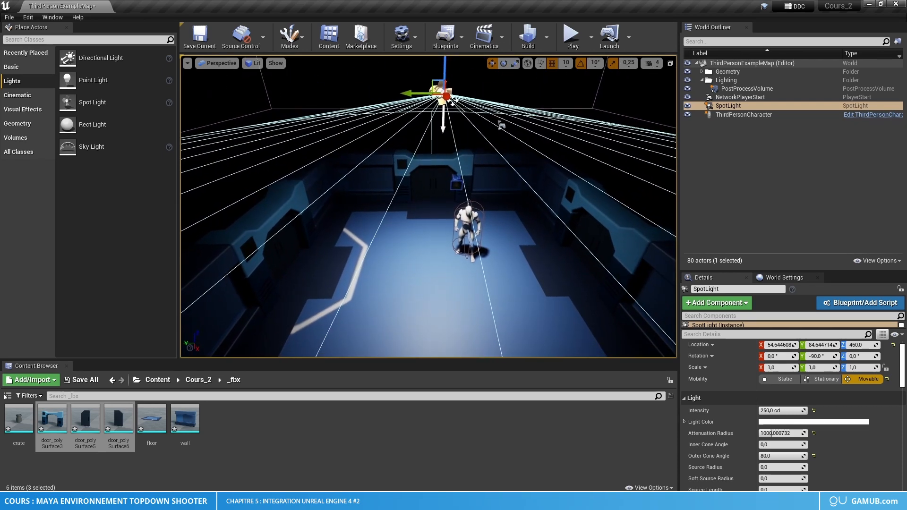
Step: Search the placeable actors for "sky" and place a Sky Light on the room's floor
click(61, 40)
text(sky)
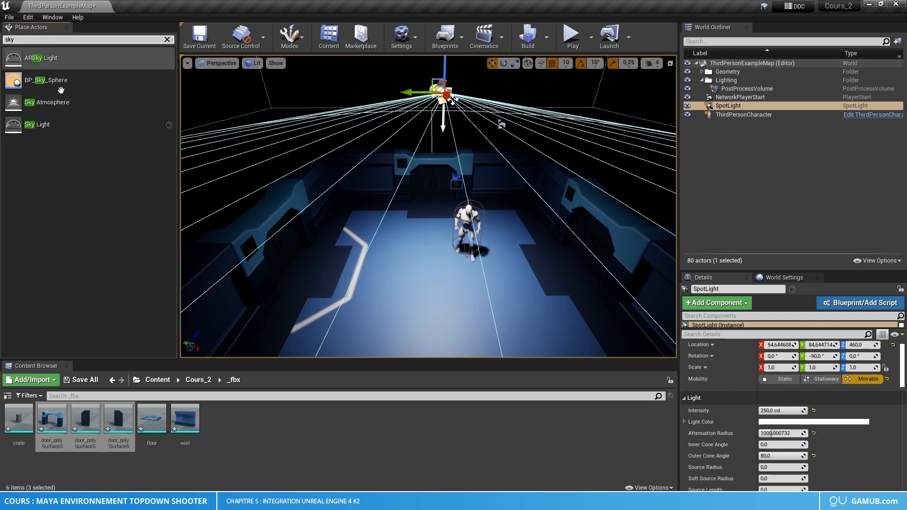
drag(38, 125, 411, 215)
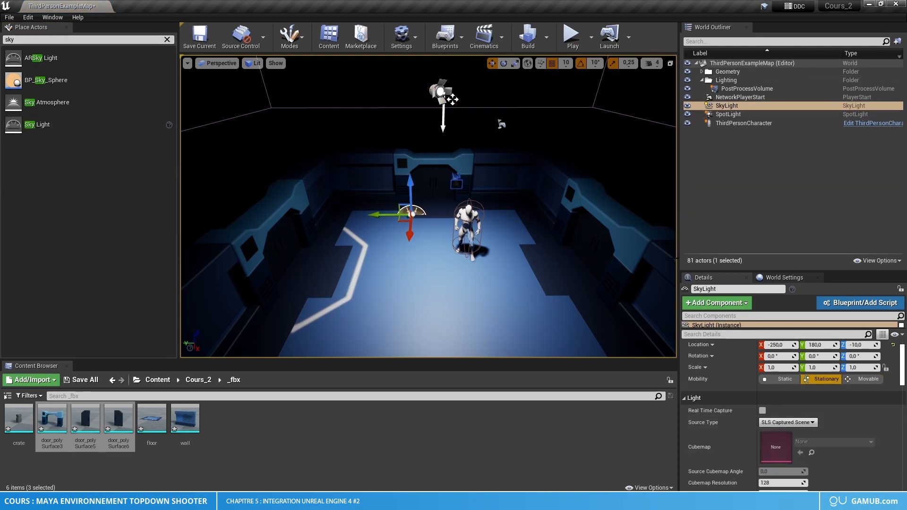
Step: Make the sky light Movable and enable its Real Time Capture
scroll(786, 404, down, 2)
scroll(786, 404, down, 4)
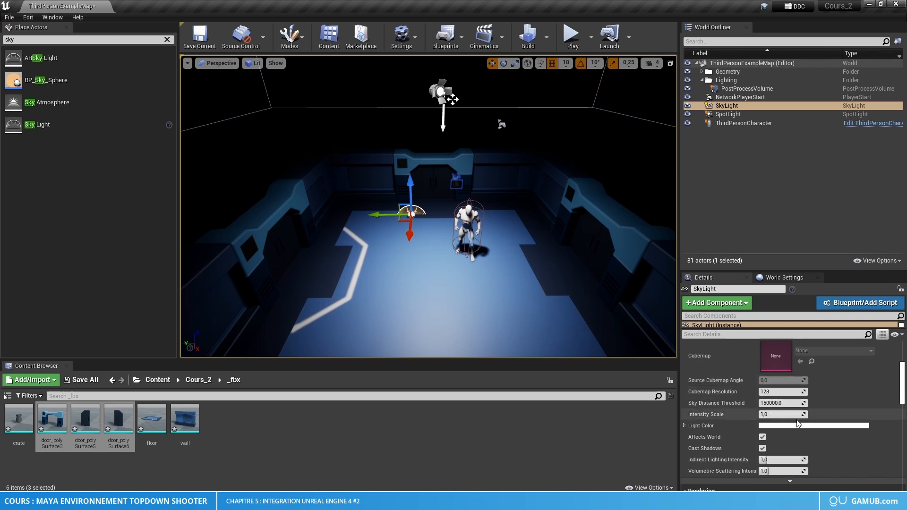
scroll(784, 421, down, 2)
scroll(784, 420, up, 2)
scroll(864, 375, up, 5)
scroll(803, 420, down, 5)
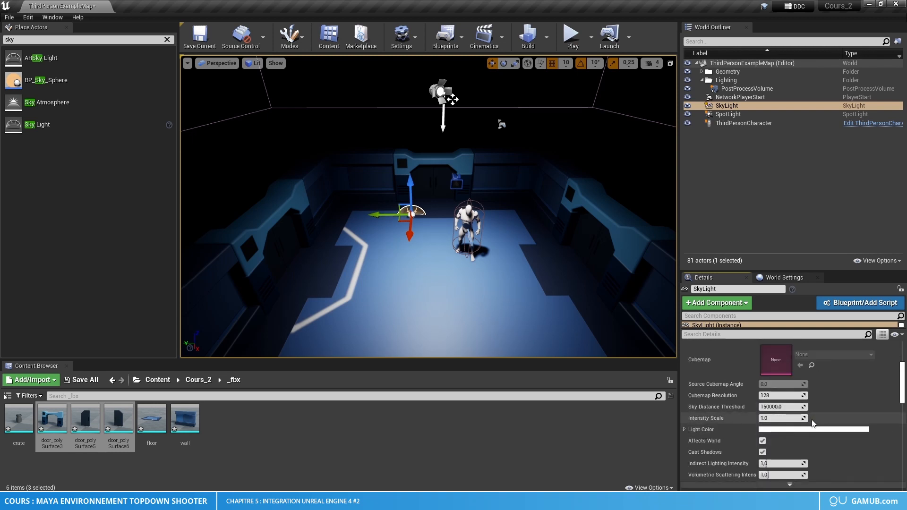
scroll(777, 450, up, 3)
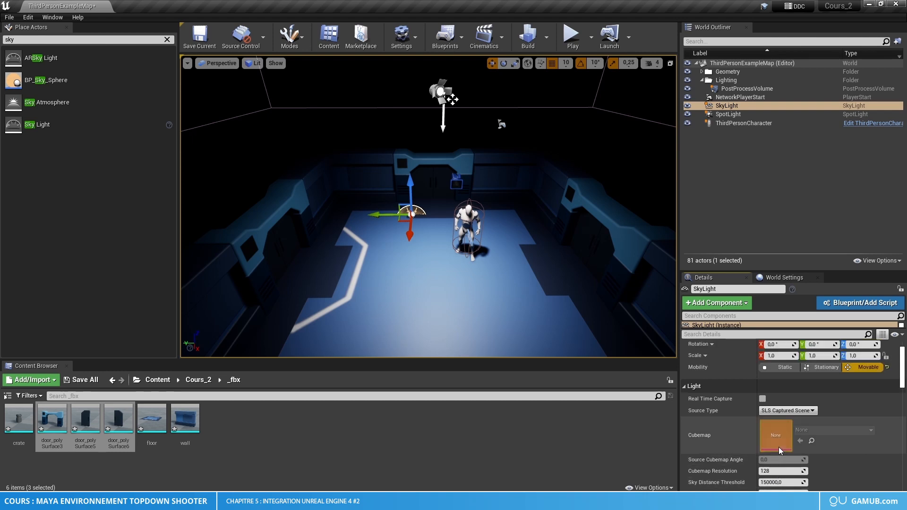
click(762, 400)
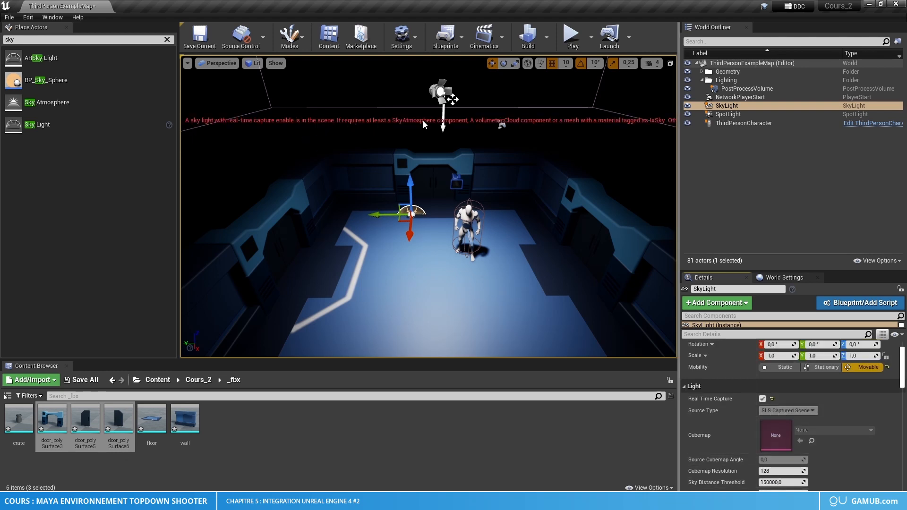
Step: Delete the sky light from the level
click(721, 106)
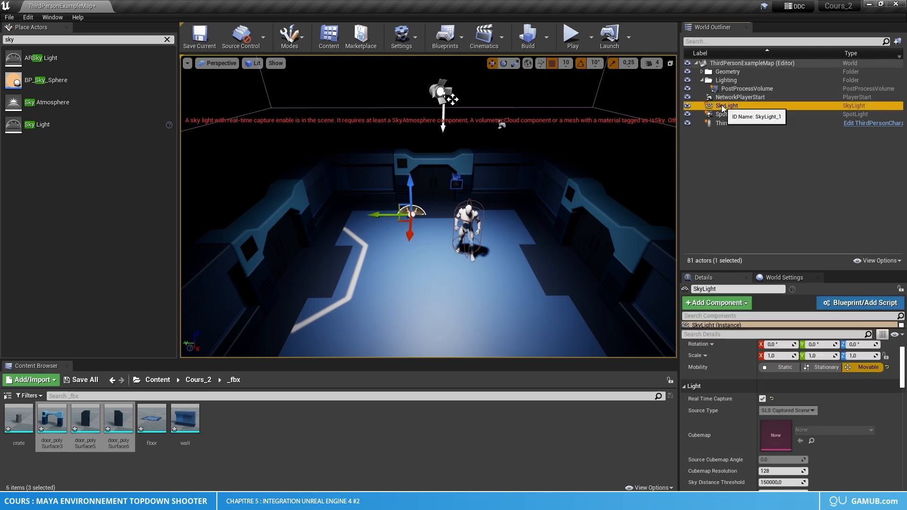
key(Delete)
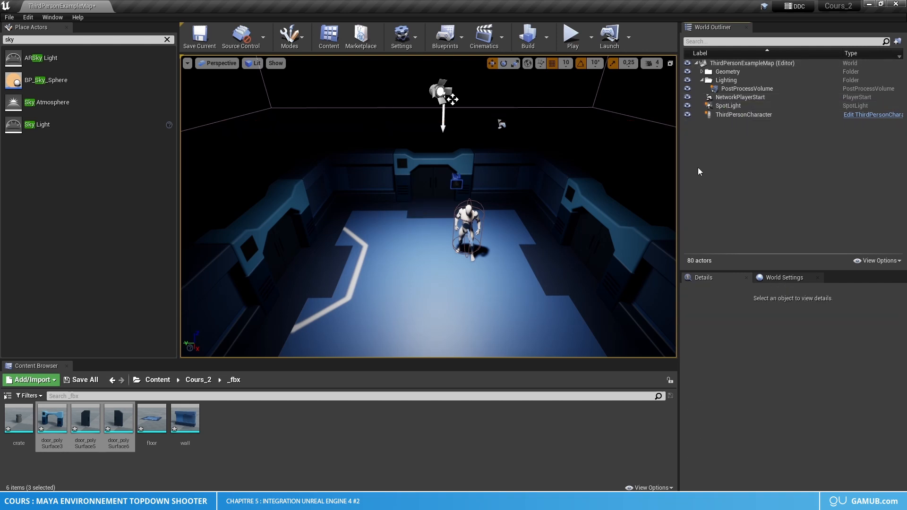
right_drag(527, 224, 527, 241)
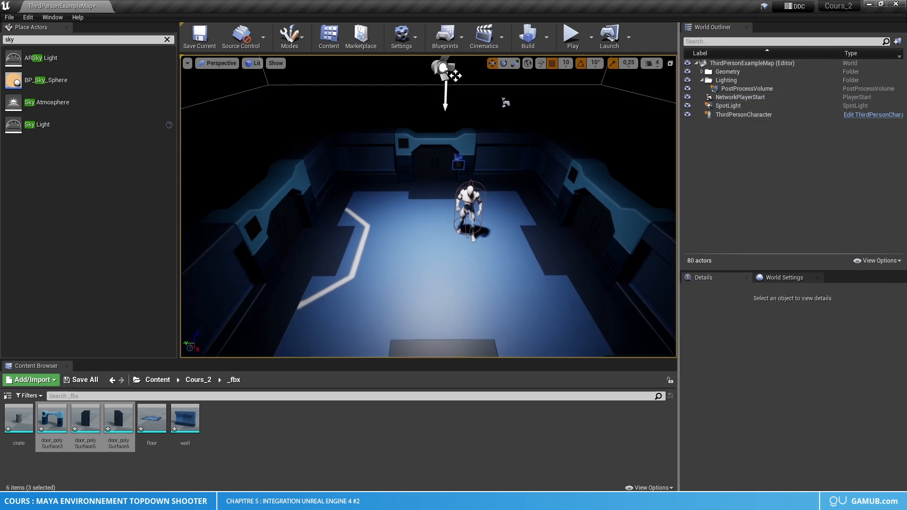
Step: Search the placeable actors for "expo" and place an Exponential Height Fog on the room's floor at Y 70, Z -10
text(e)
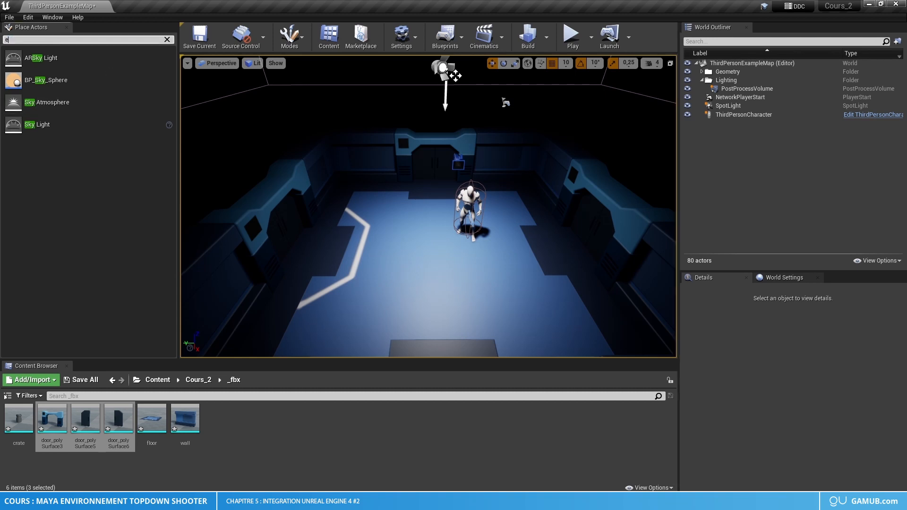
text(xpo)
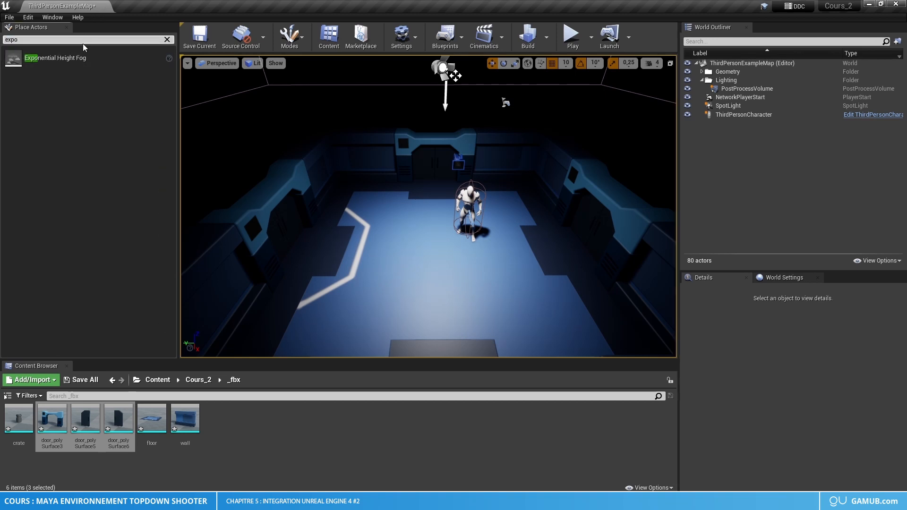
drag(82, 58, 379, 187)
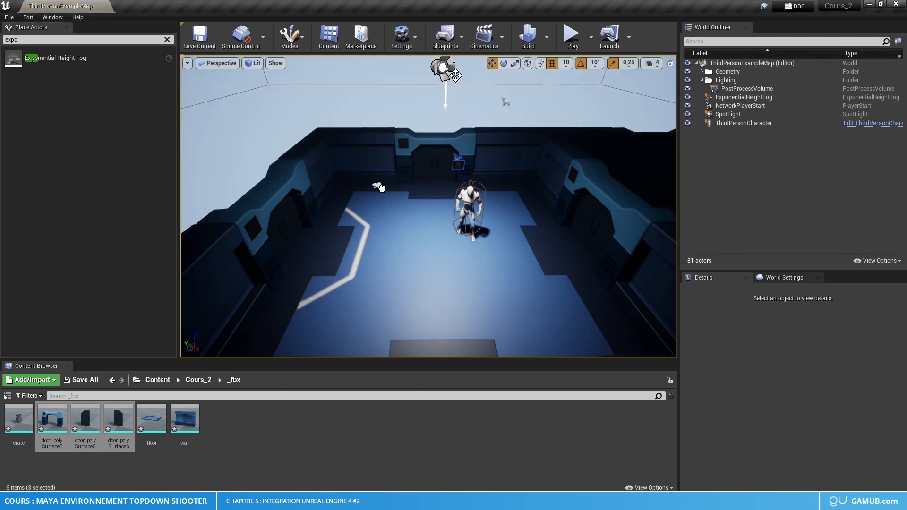
drag(436, 227, 437, 229)
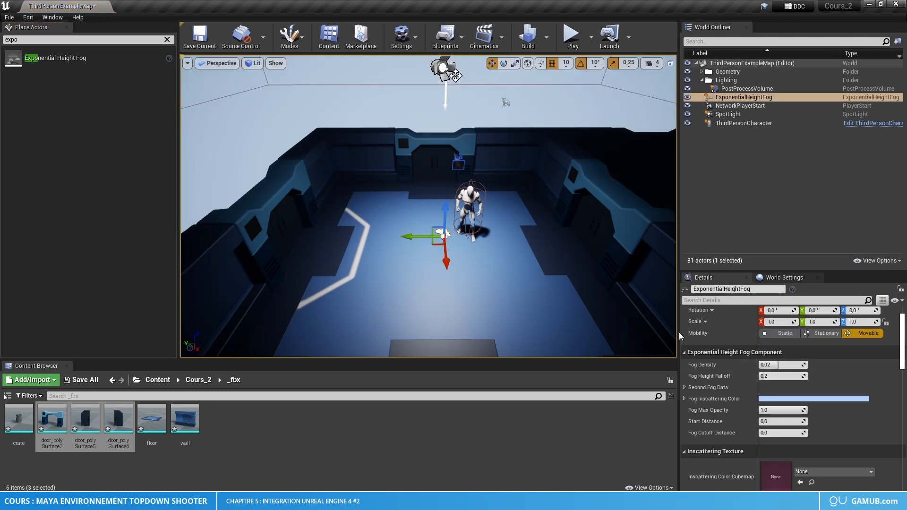
key(f)
right_drag(436, 230, 333, 258)
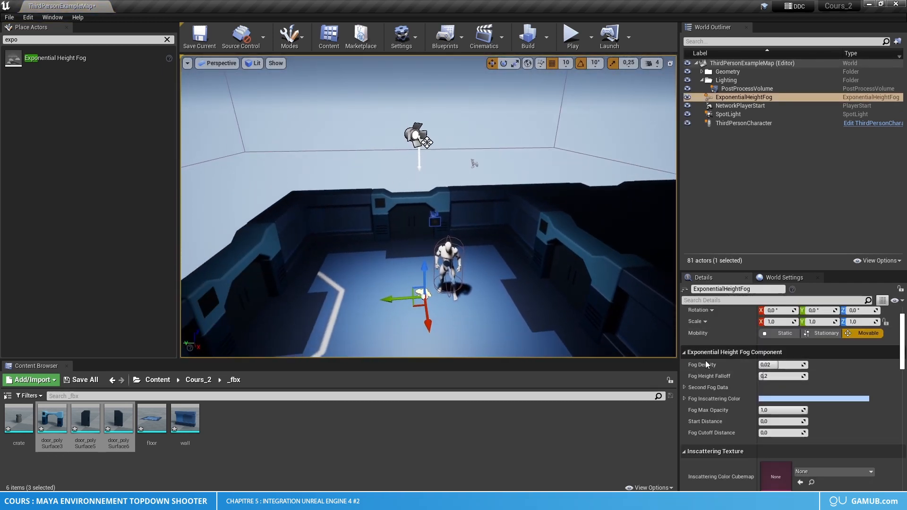
Step: Set the fog's inscattering color to a very dark blue, hex sRGB 030D1AFF
click(780, 402)
drag(711, 342, 715, 367)
drag(696, 313, 701, 286)
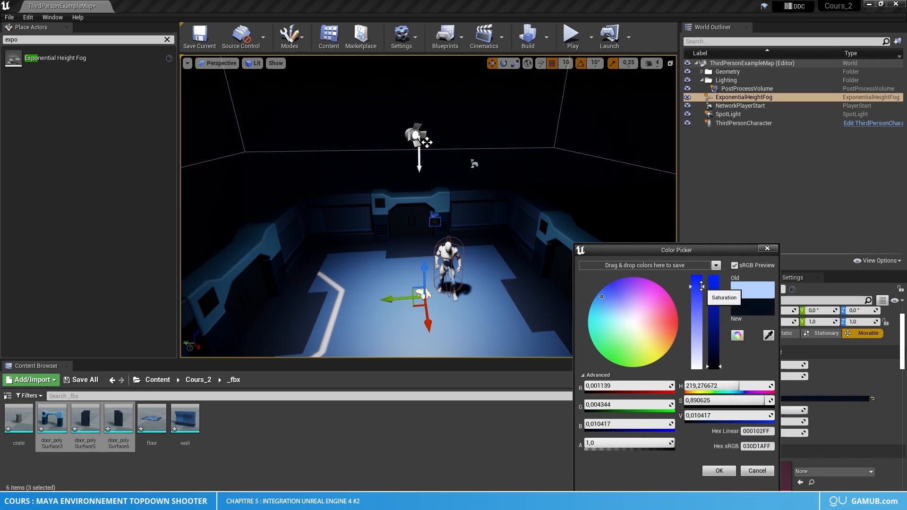
click(718, 470)
Step: Set the fog's directional inscattering color to a near-black blue, hex sRGB 010110FF
scroll(797, 369, down, 8)
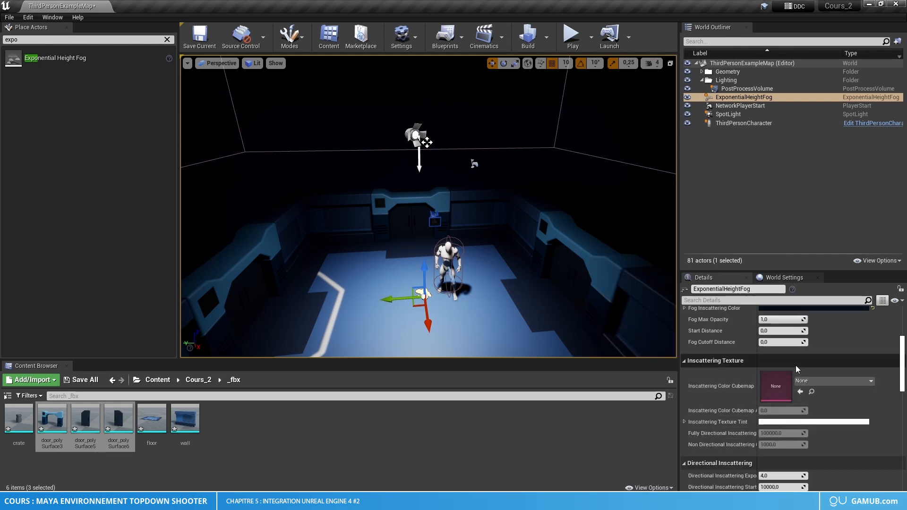
scroll(795, 421, down, 5)
right_drag(571, 302, 662, 283)
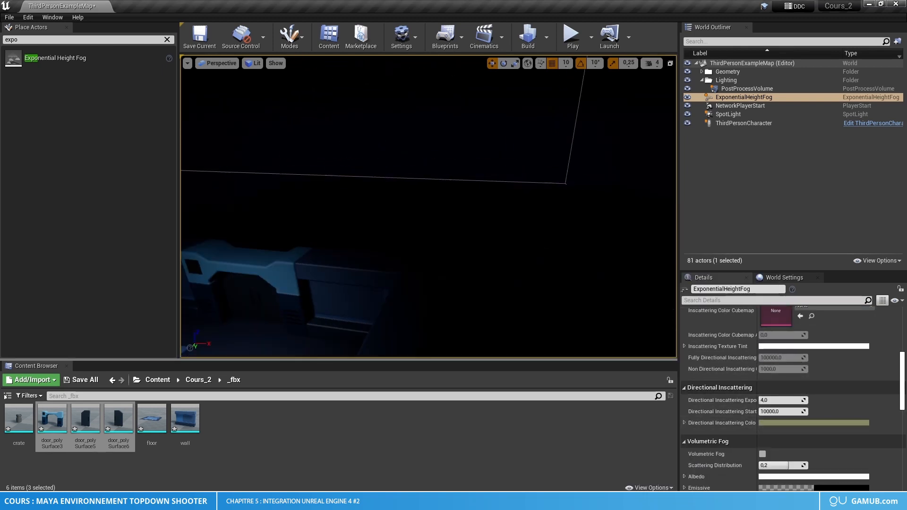
right_drag(438, 109, 414, 155)
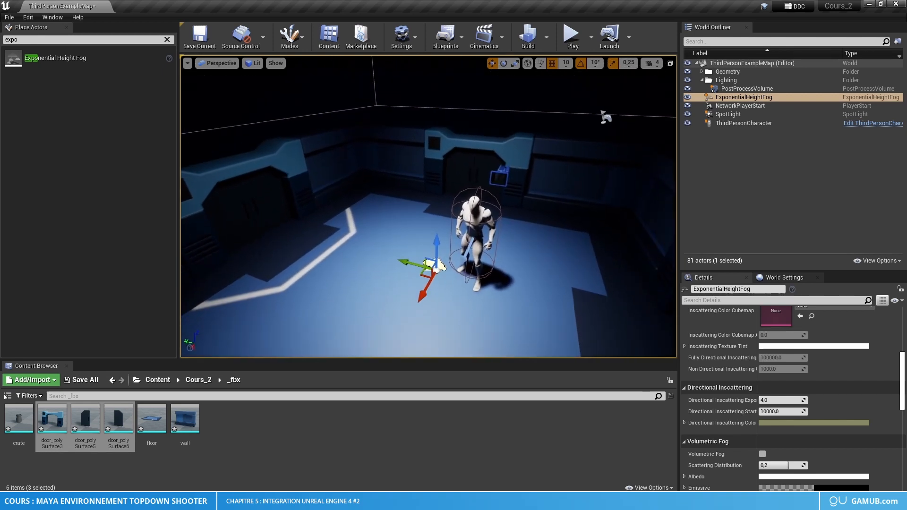
click(780, 423)
click(651, 327)
drag(651, 327, 611, 286)
drag(713, 345, 715, 367)
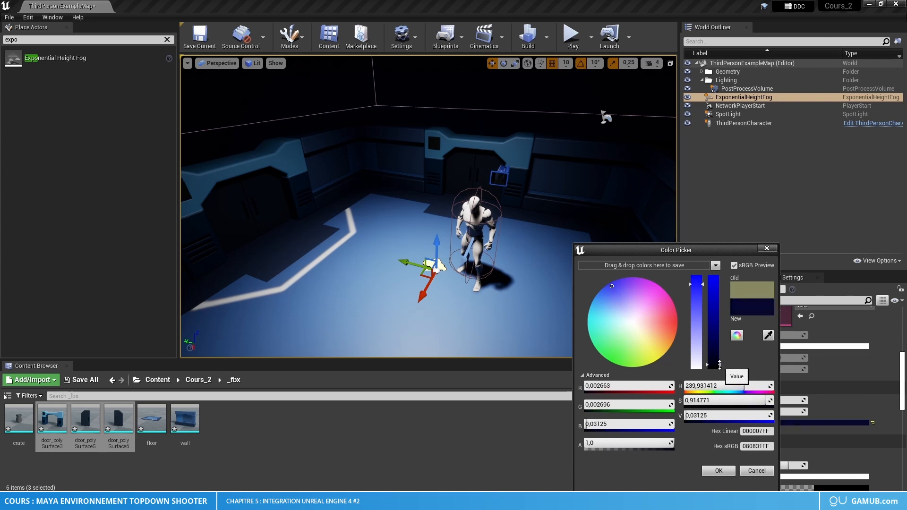
drag(719, 366, 718, 367)
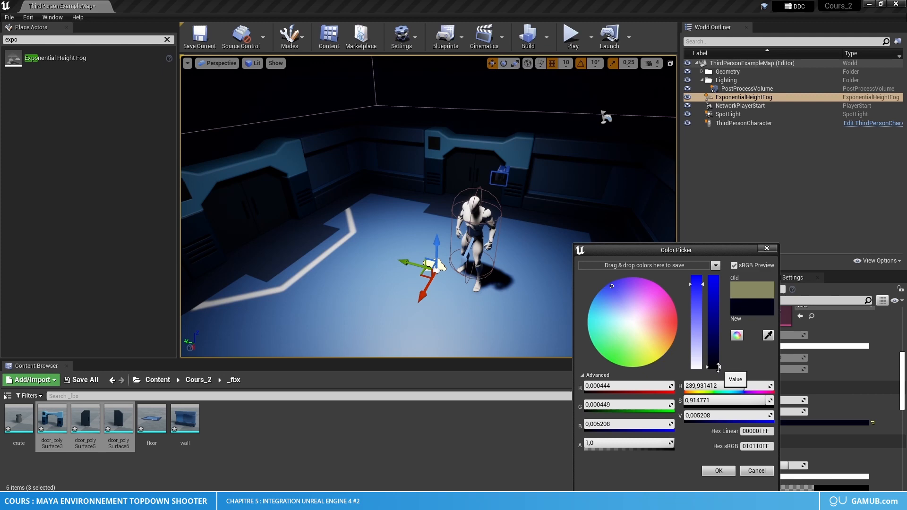
click(718, 470)
Step: Select the spot light above the first room and switch the viewport to the orthographic top view
scroll(764, 401, up, 5)
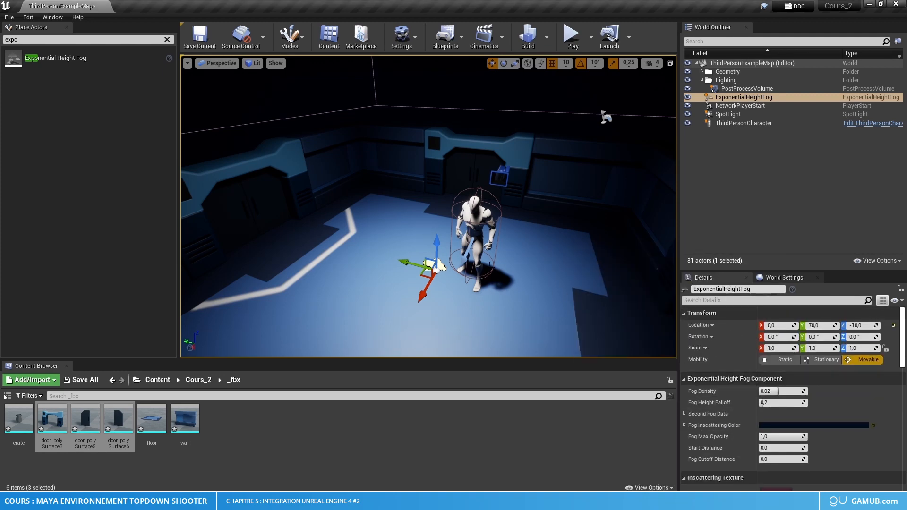
right_drag(544, 236, 626, 204)
right_drag(557, 241, 605, 255)
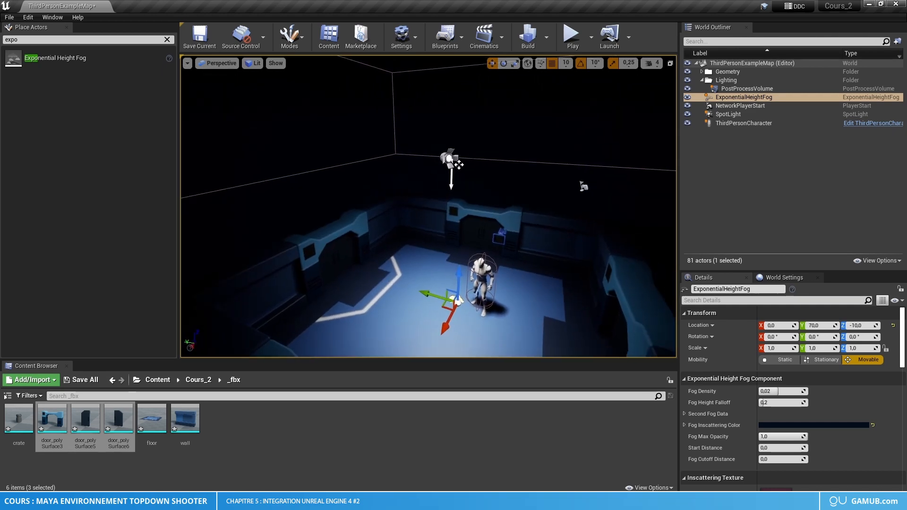
right_drag(458, 164, 473, 154)
click(727, 114)
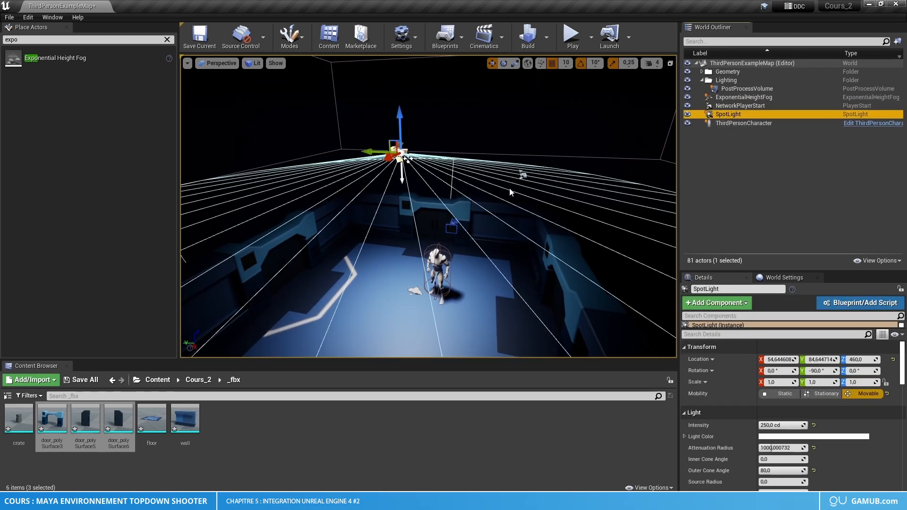
right_drag(510, 191, 472, 198)
click(232, 62)
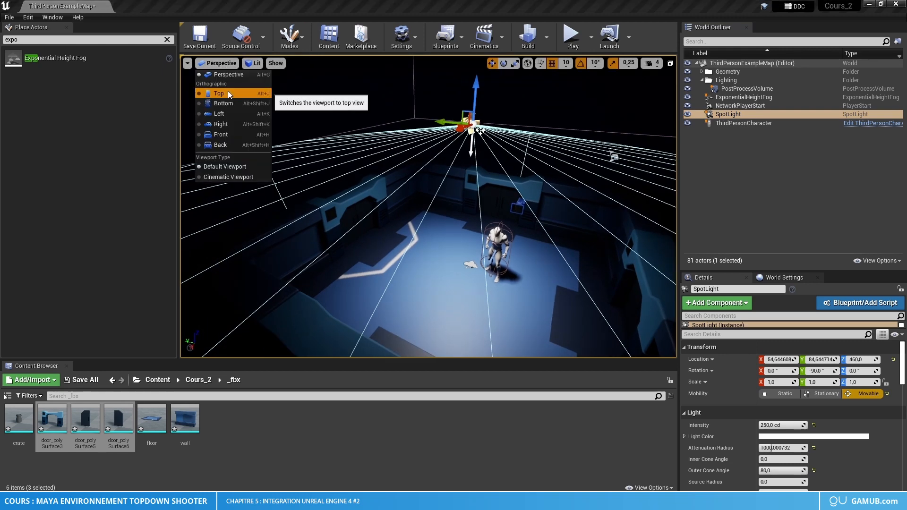
click(227, 92)
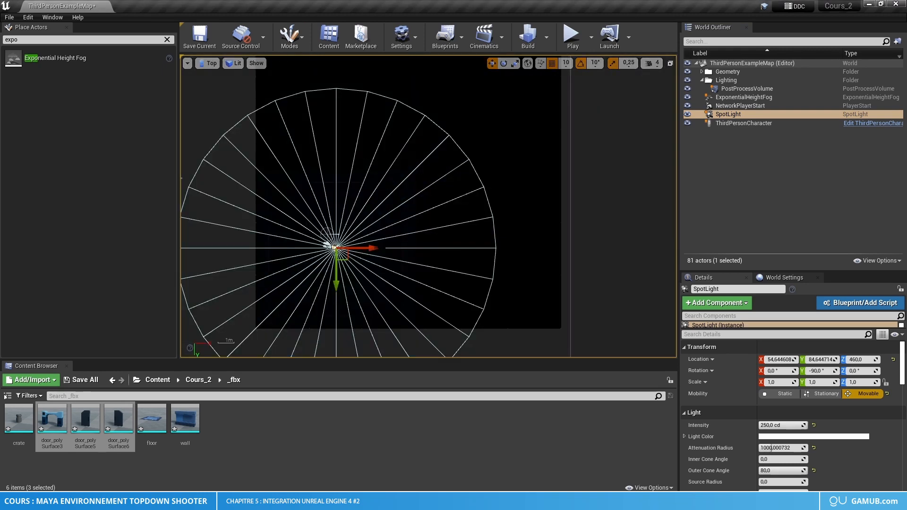
Step: Duplicate the spot light over the other three rooms, at about X 975 Y 85, X 975 Y -845 and X 45 Y -845, and restore perspective view
alt+drag(373, 247, 524, 244)
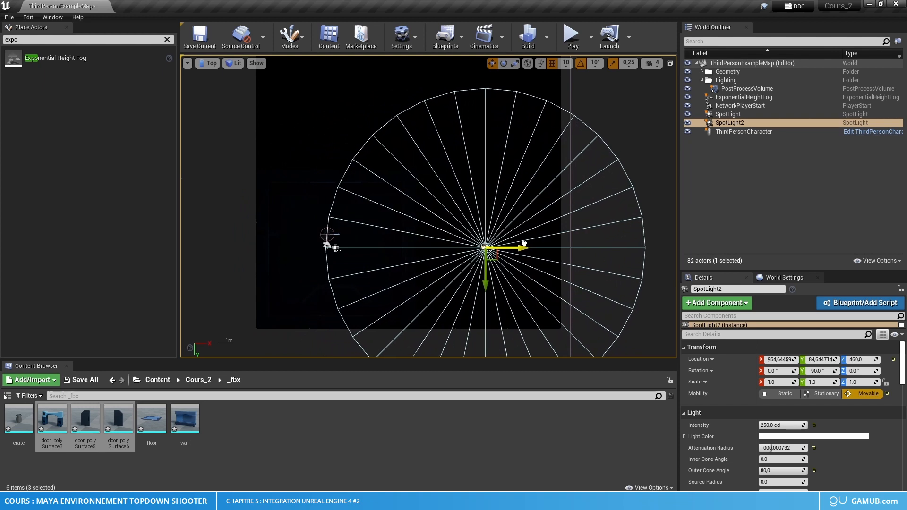
alt+drag(487, 272, 480, 134)
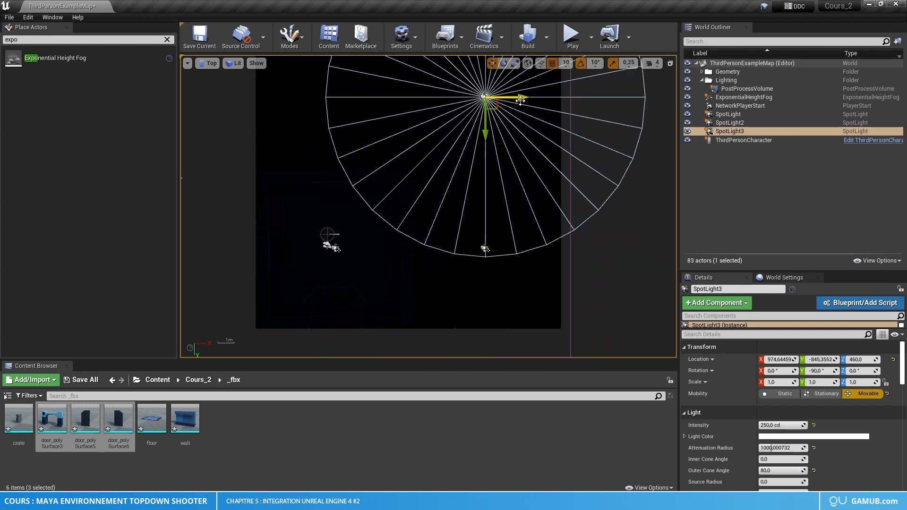
alt+drag(520, 100, 373, 98)
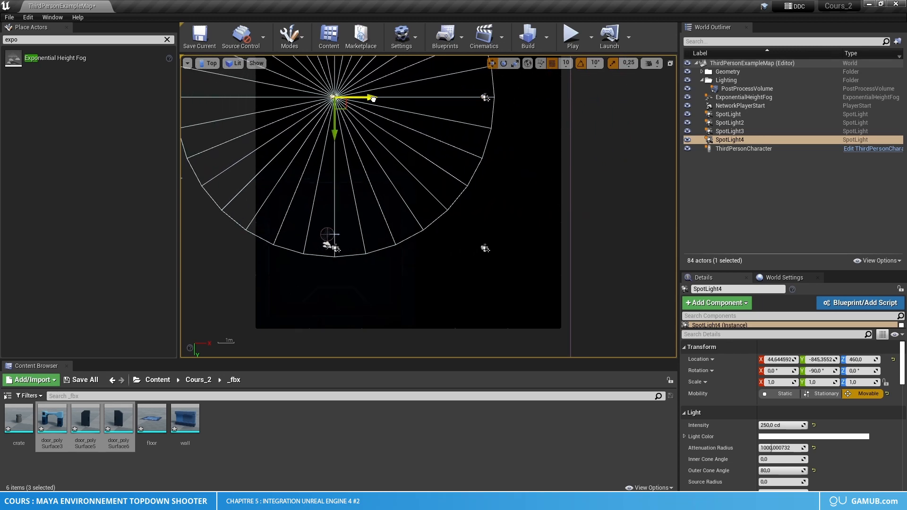
click(208, 62)
click(223, 78)
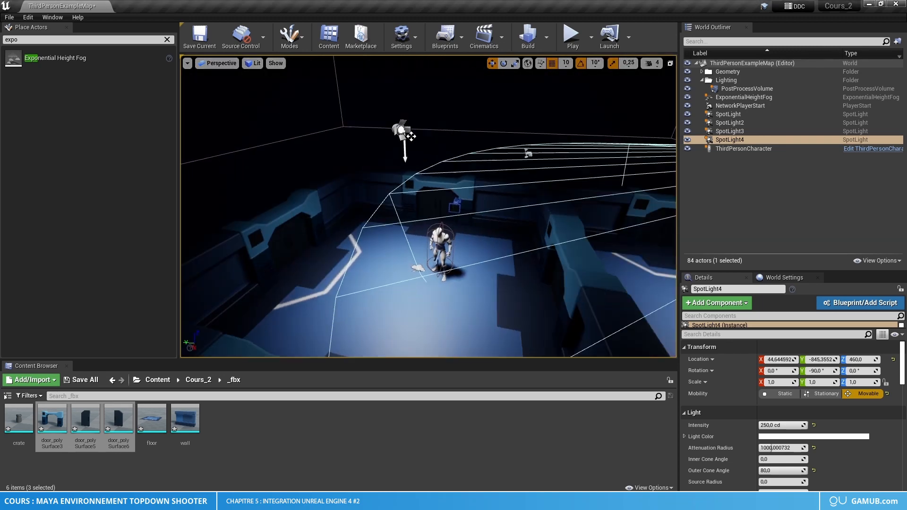
right_drag(428, 206, 650, 208)
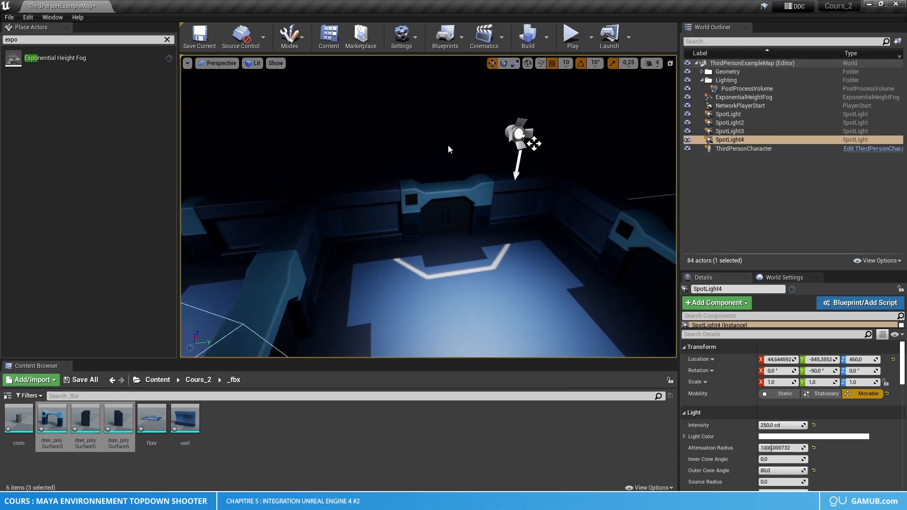
Step: Select SpotLight through SpotLight4 together and set their intensity to 500 cd
click(415, 153)
right_drag(416, 153, 392, 161)
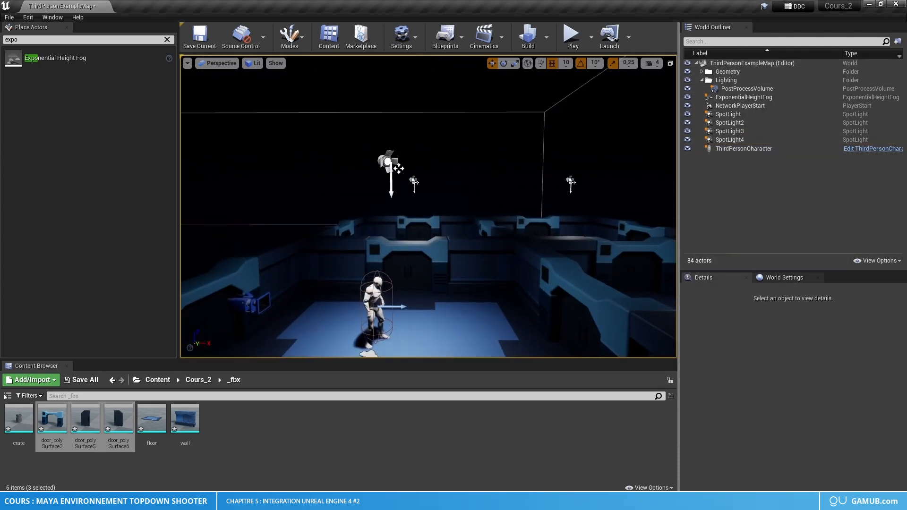
right_drag(614, 254, 472, 203)
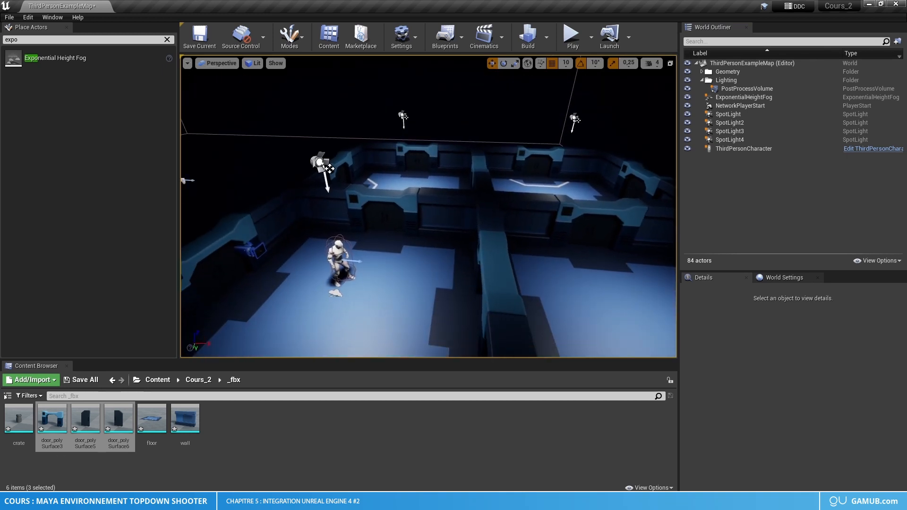
click(747, 139)
shift+click(729, 115)
click(783, 391)
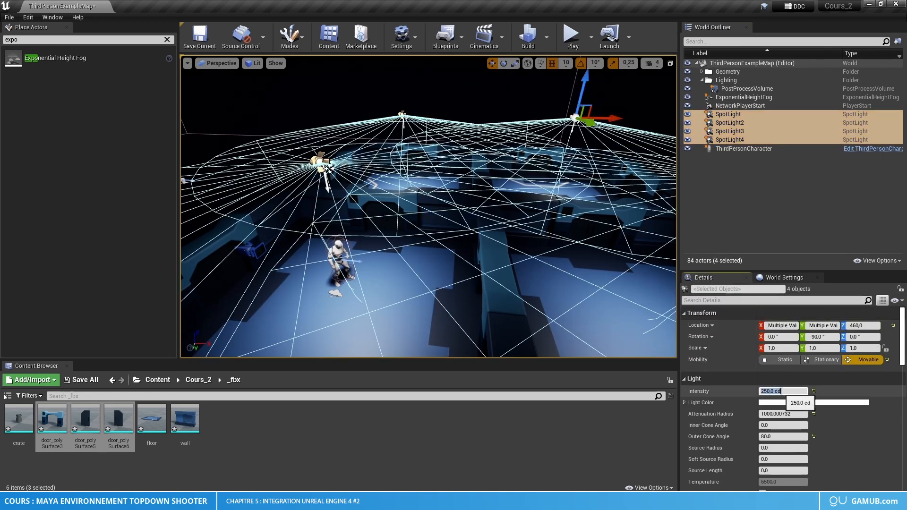
key(Return)
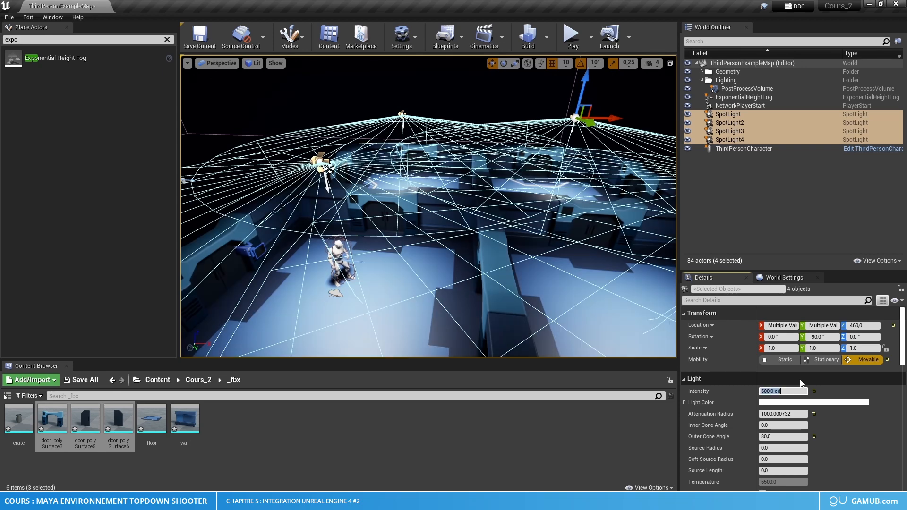
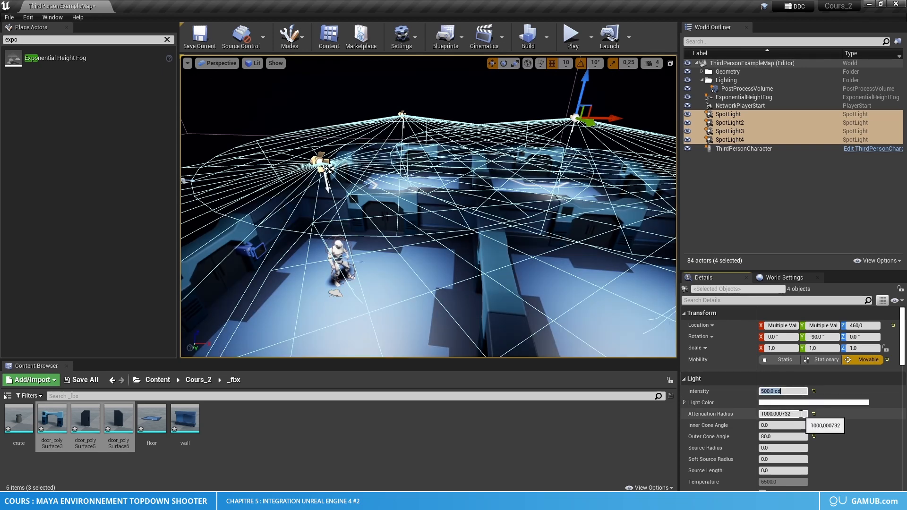
Step: Try attenuation radius values of 500, 850 and 800 on the four selected spotlights
click(773, 414)
click(781, 414)
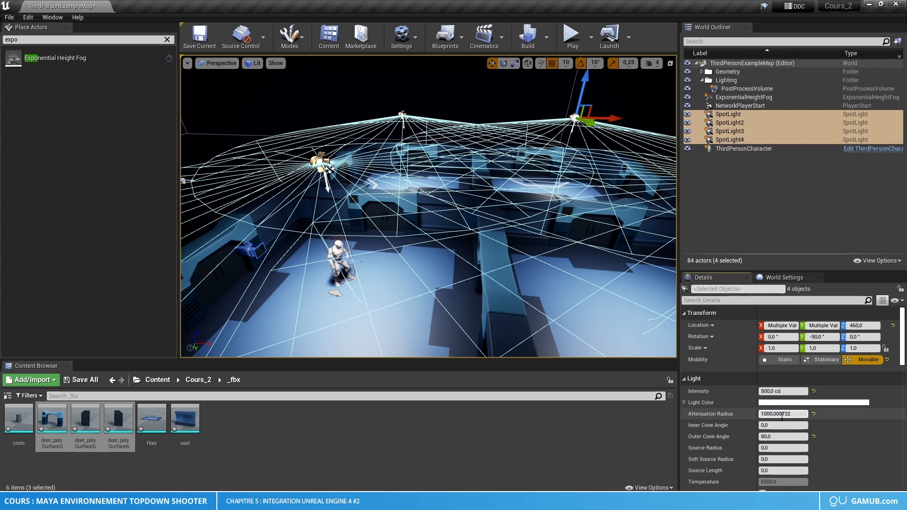
text(500)
key(Return)
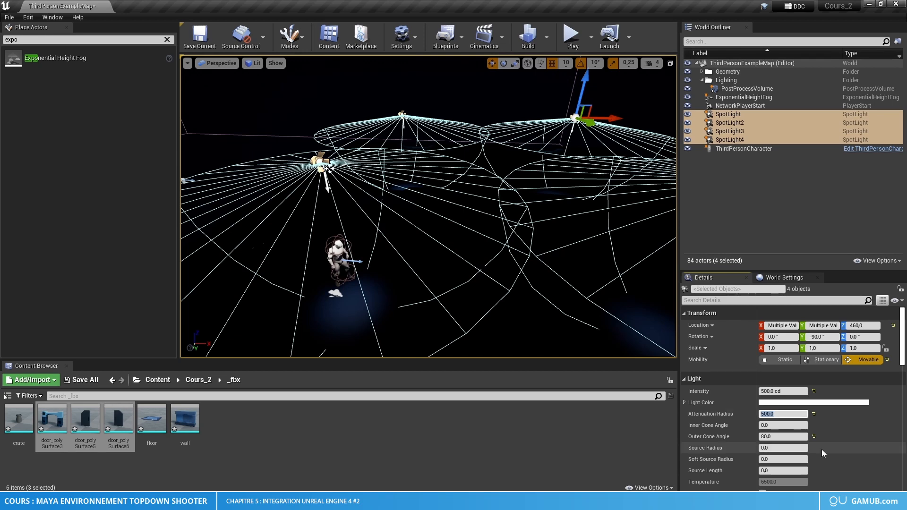
click(739, 415)
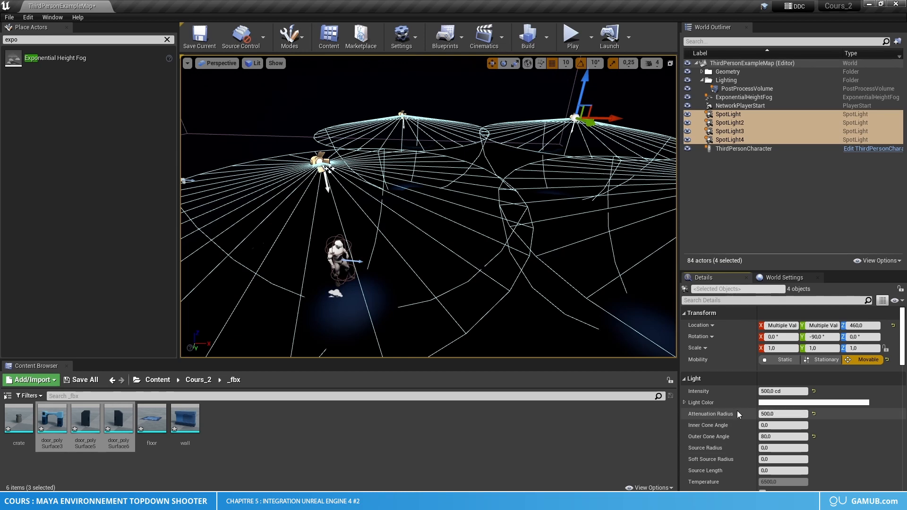
click(771, 414)
text(850)
key(Return)
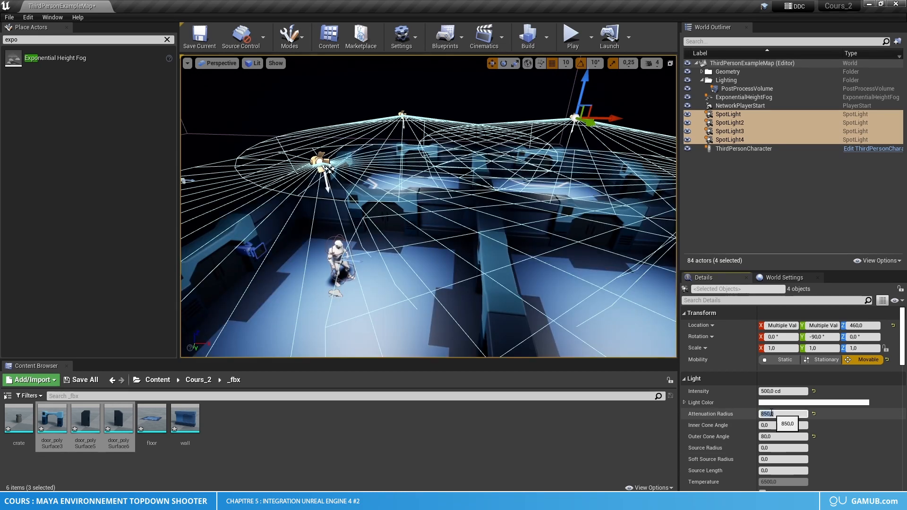
text(800)
key(Return)
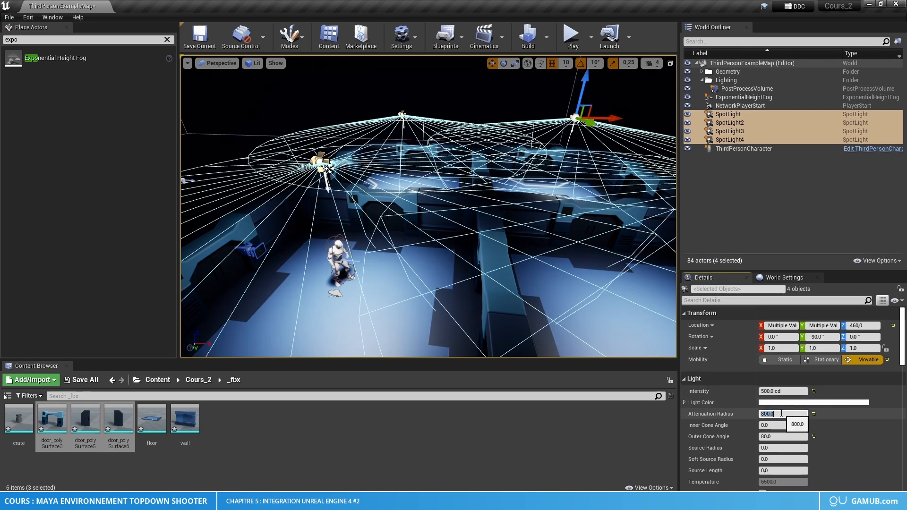
Step: Set the attenuation radius of the four spotlights to 900 and clear the selection
text(900)
key(Return)
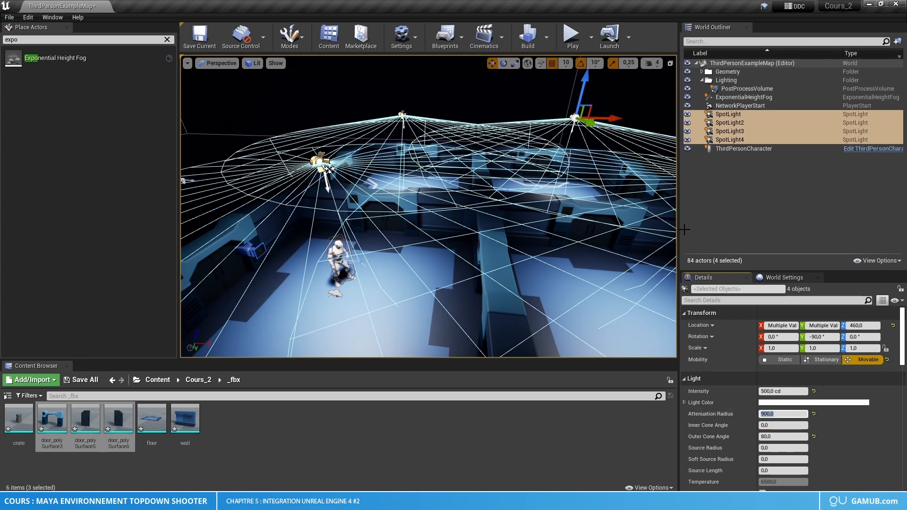
click(755, 215)
right_drag(425, 212, 477, 196)
Step: Reselect all four spotlights and raise them together to a Z location of 550
click(730, 140)
shift+click(740, 118)
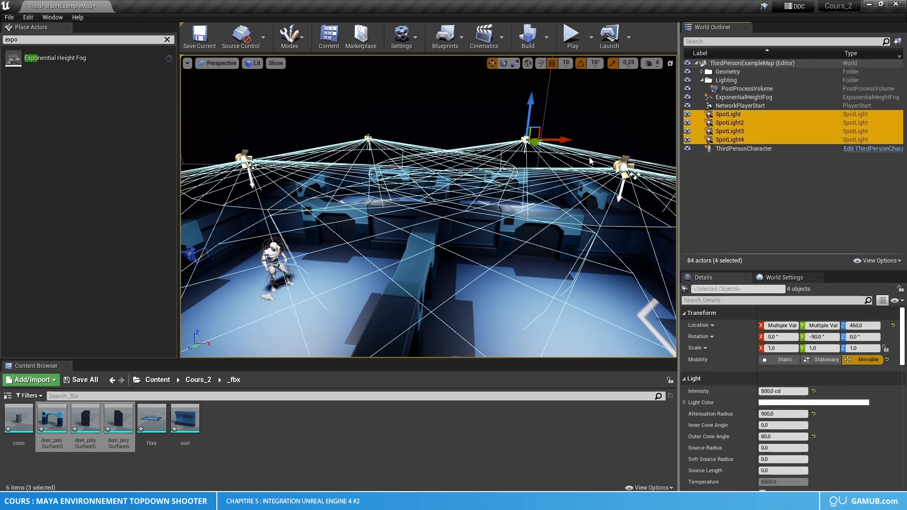
drag(530, 109, 538, 88)
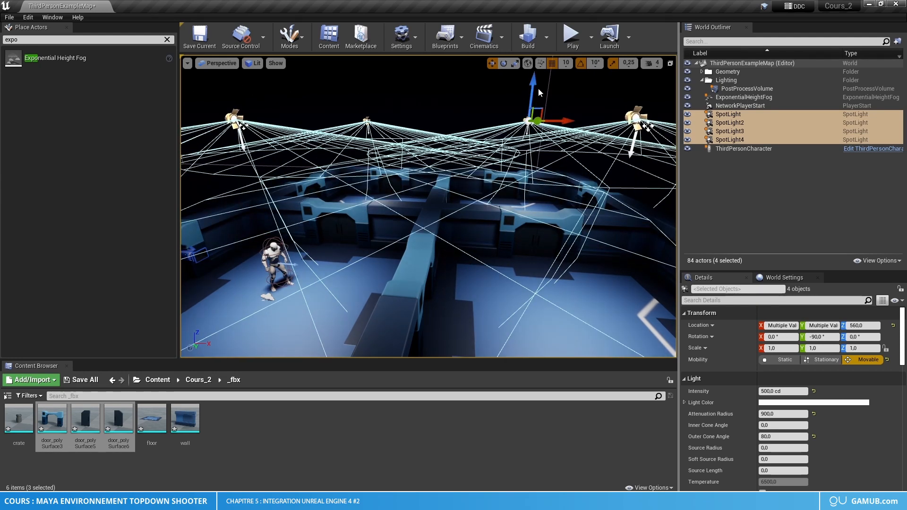
right_drag(553, 188, 510, 182)
drag(629, 107, 656, 100)
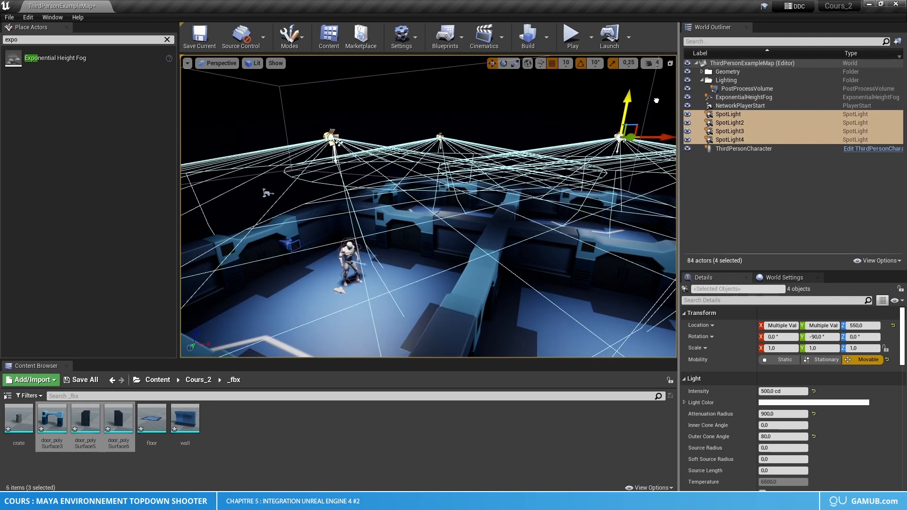
Step: Give the four spotlights a very pale blue light color, about F6F6FF linear with saturation near 0.04, and deselect them
click(775, 402)
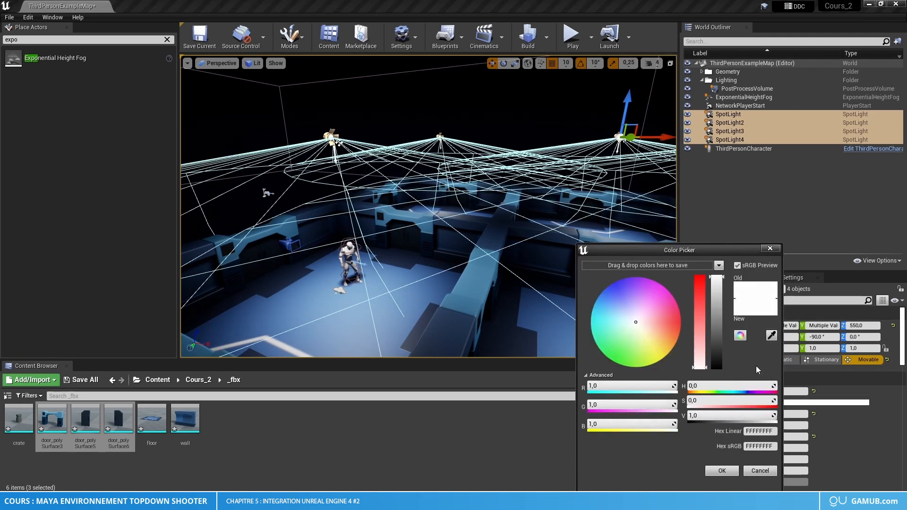
drag(627, 313, 628, 309)
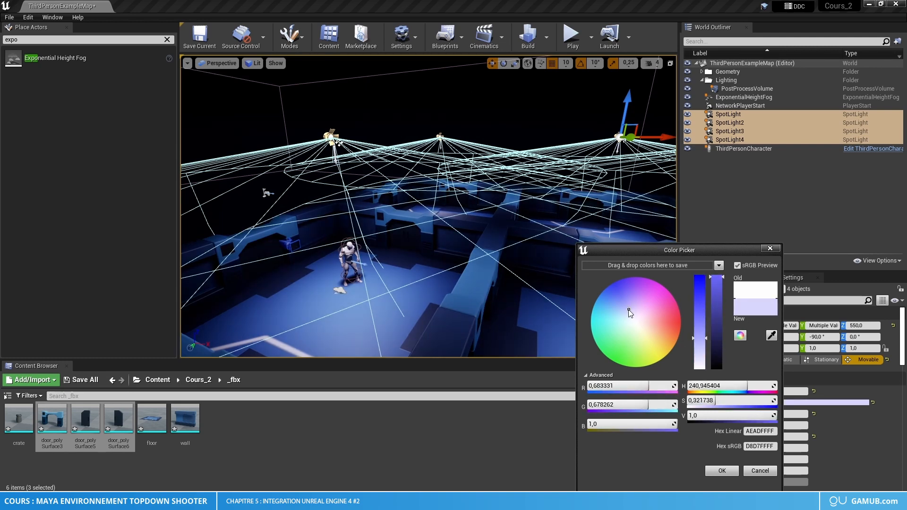
drag(700, 339, 701, 364)
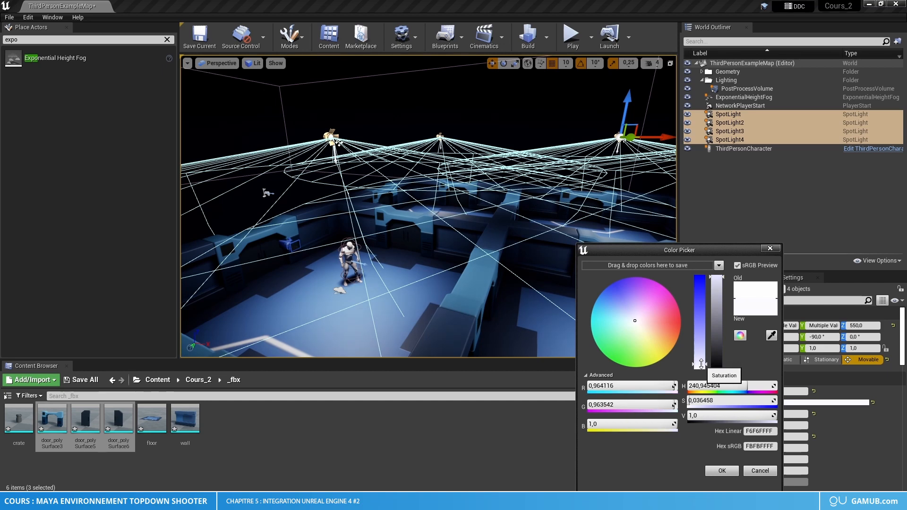
click(725, 473)
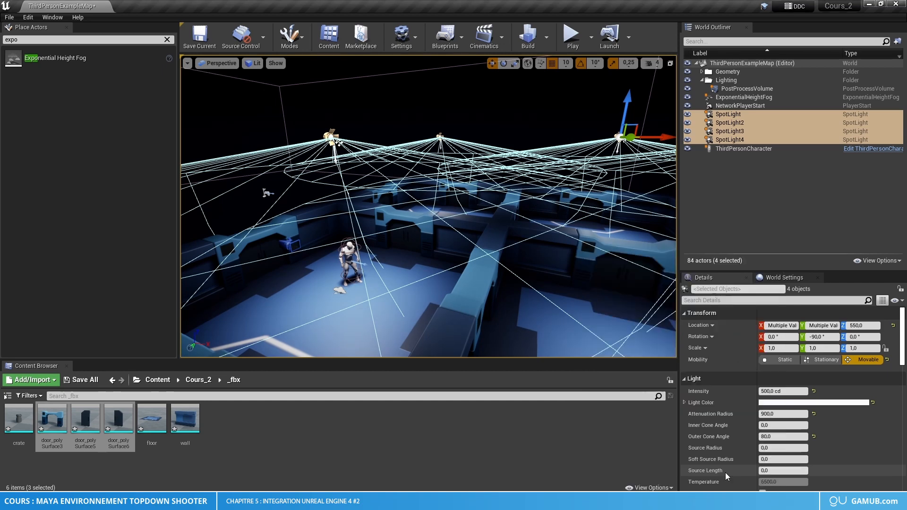
click(729, 201)
Step: Find the Sphere Reflection Capture actor and place it above the walls at about X 470, Y -250, Z 260
right_drag(614, 231, 555, 242)
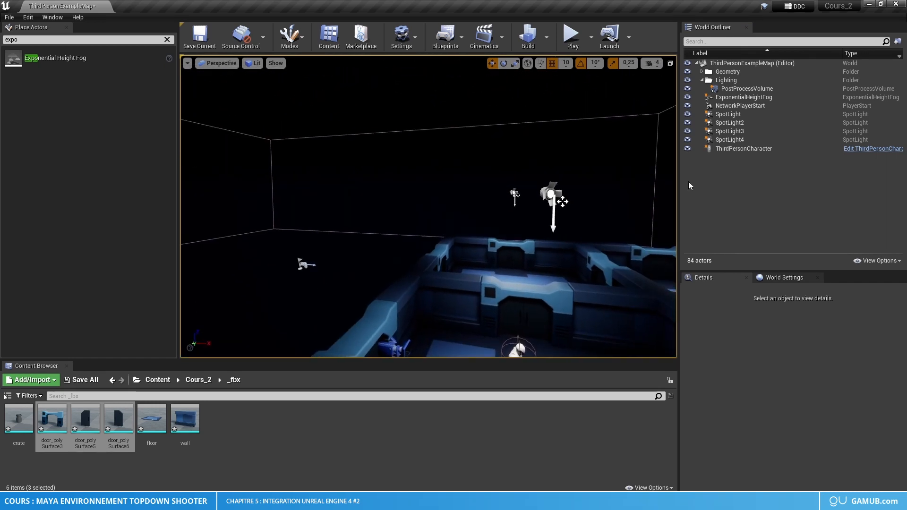
right_drag(567, 198, 628, 233)
click(82, 40)
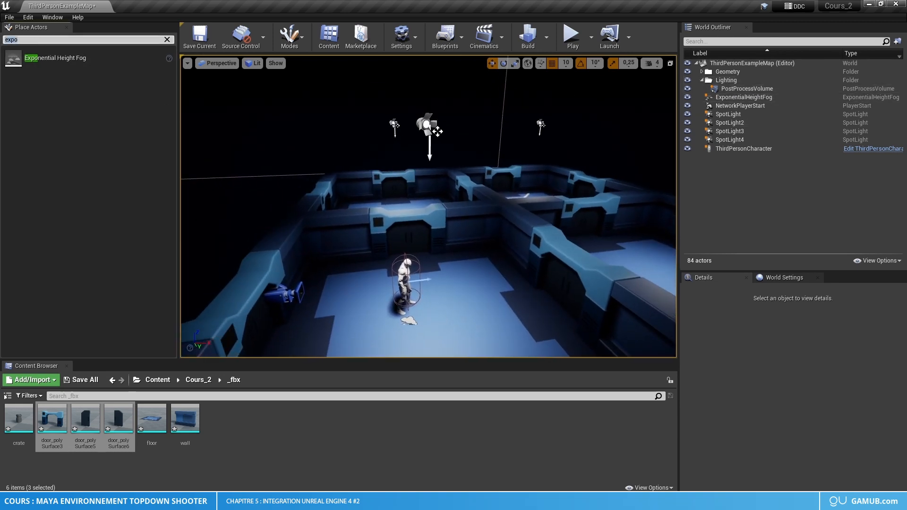
text(sphere)
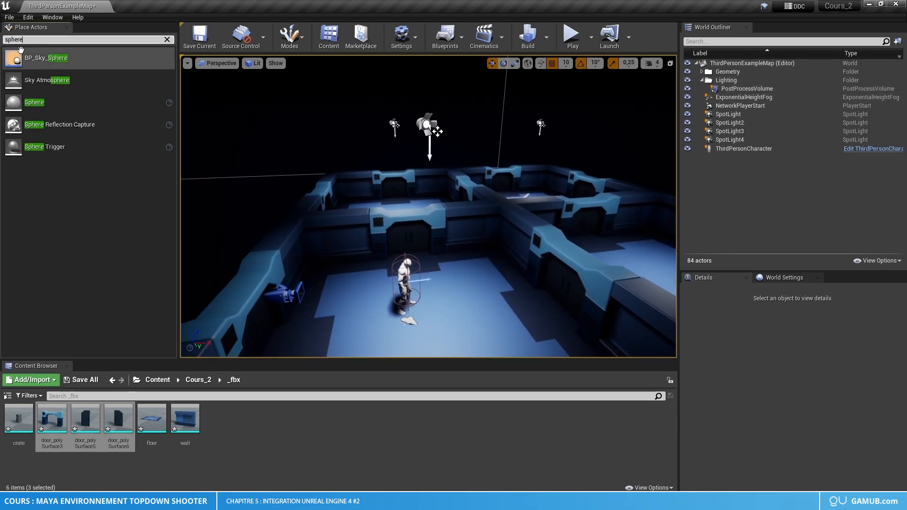
drag(60, 125, 513, 200)
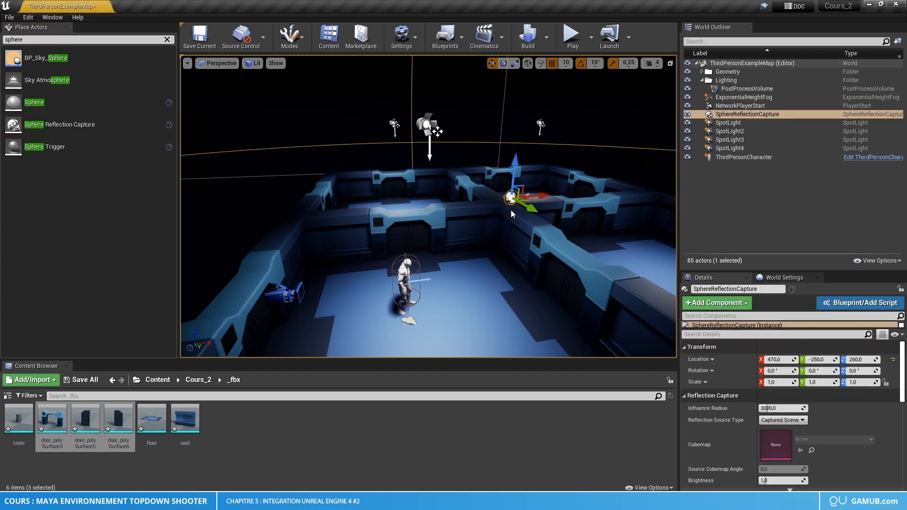
scroll(539, 230, down, 8)
right_drag(498, 212, 477, 213)
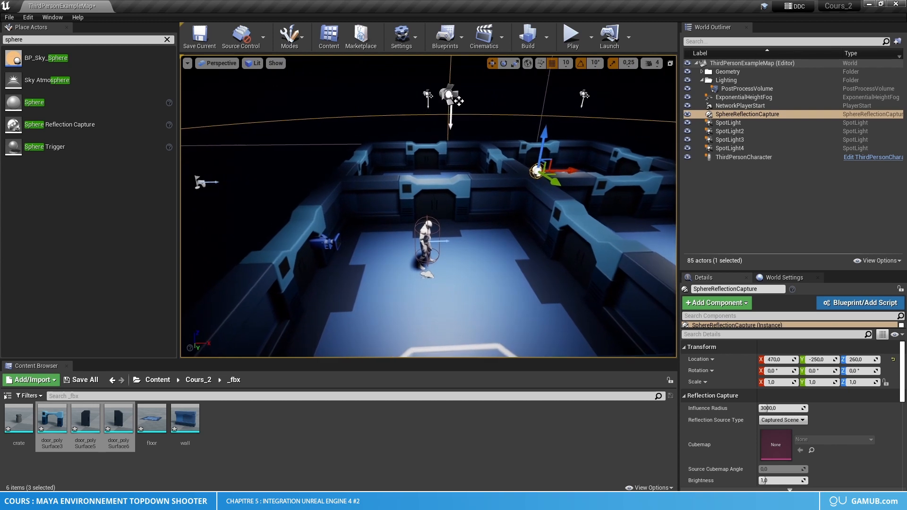
Step: Clear the selection and build the level's reflection captures
click(727, 204)
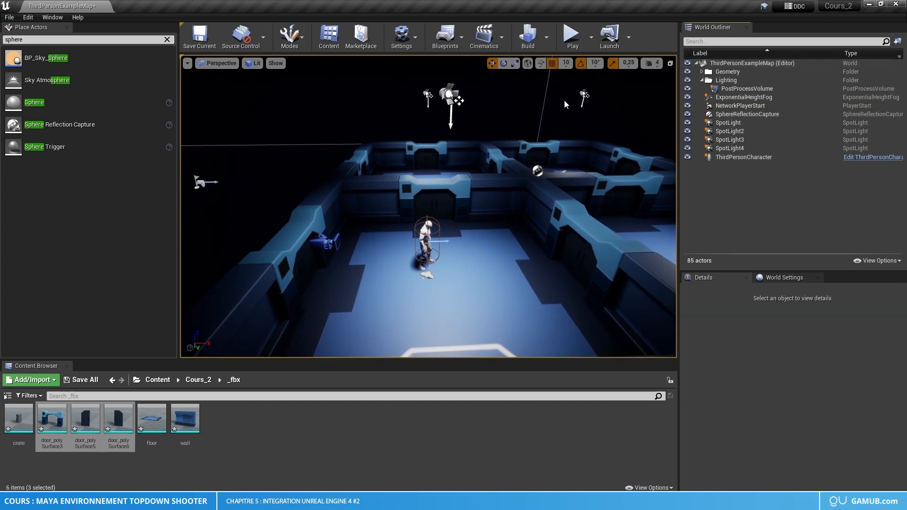
click(546, 42)
click(566, 128)
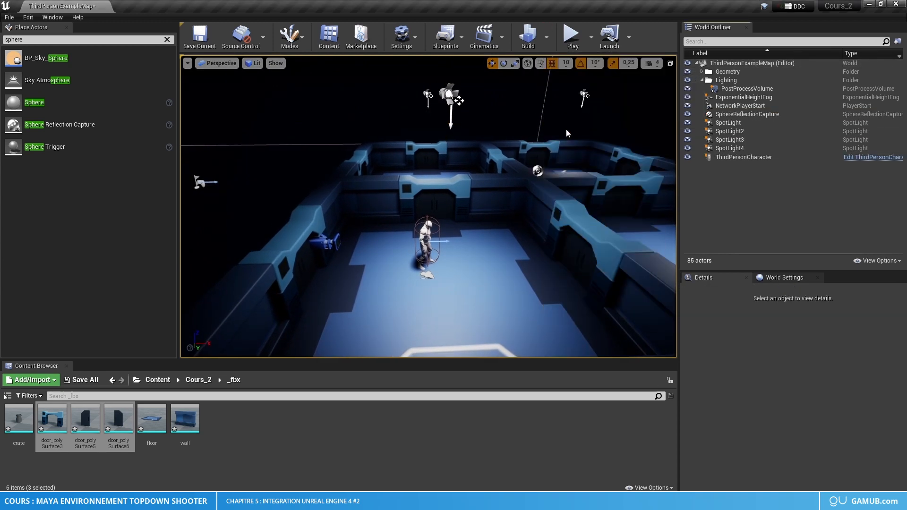
Step: Clear the actor search and place a basic cube in the wall corner at about X 480, Y -350, Z 60
right_drag(565, 129, 574, 174)
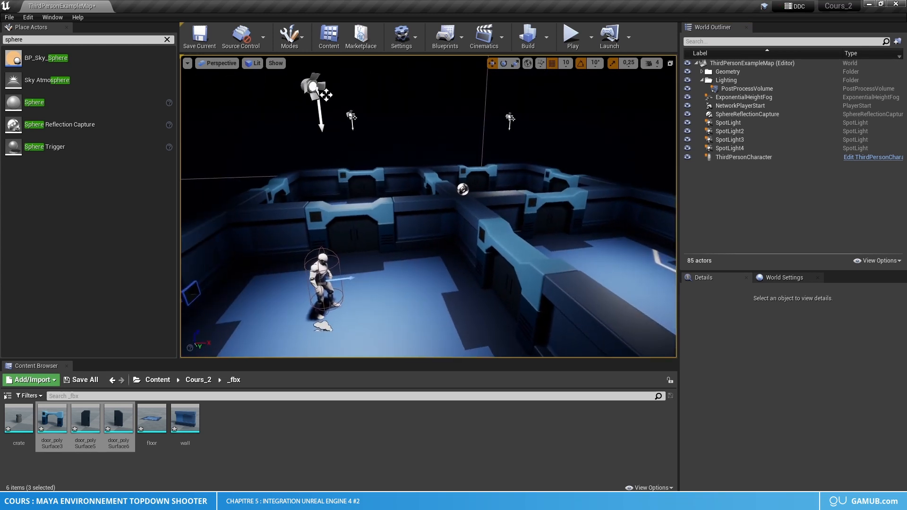
right_drag(560, 204, 579, 247)
key(w)
key(w)
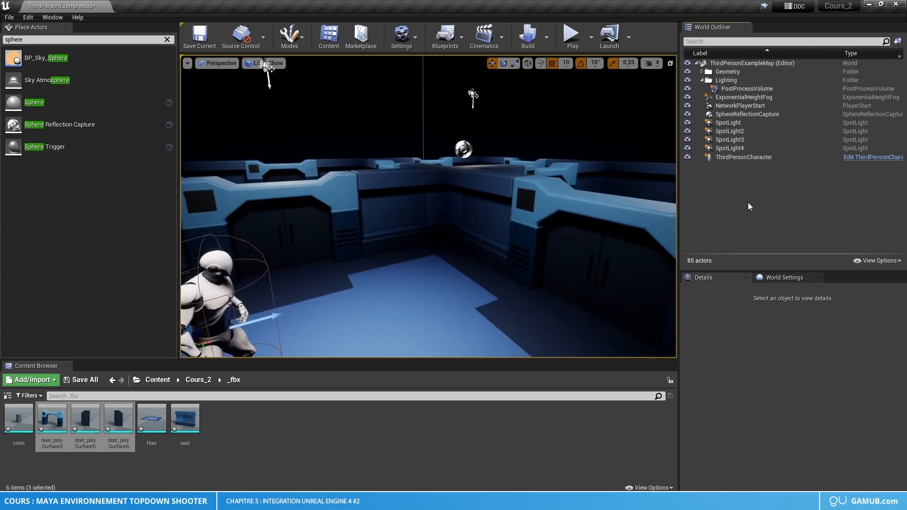
click(167, 39)
drag(68, 168, 446, 214)
key(f)
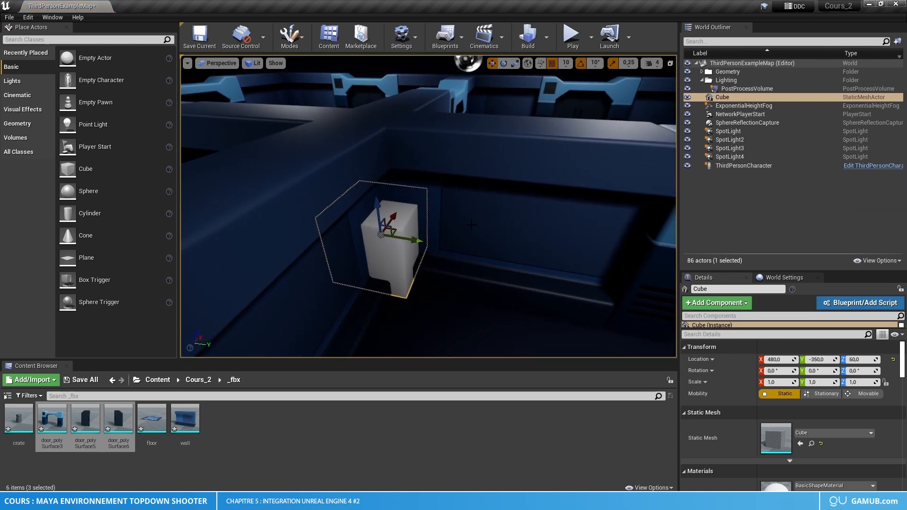
Step: Shape the cube into a corner pillar scaled 0.25, 0.25, 1.75, shifted to Y -340 and raised to Z 90, and deselect it
mouse_move(422, 242)
mouse_down()
mouse_move(449, 246)
mouse_move(414, 243)
mouse_move(448, 246)
mouse_move(427, 225)
mouse_move(430, 245)
mouse_move(419, 244)
mouse_up()
key(r)
key(w)
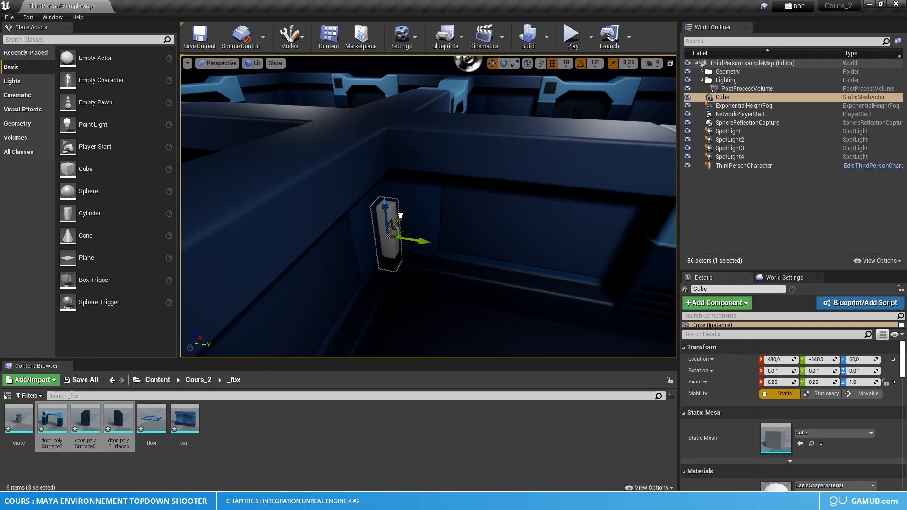
drag(383, 207, 383, 177)
key(r)
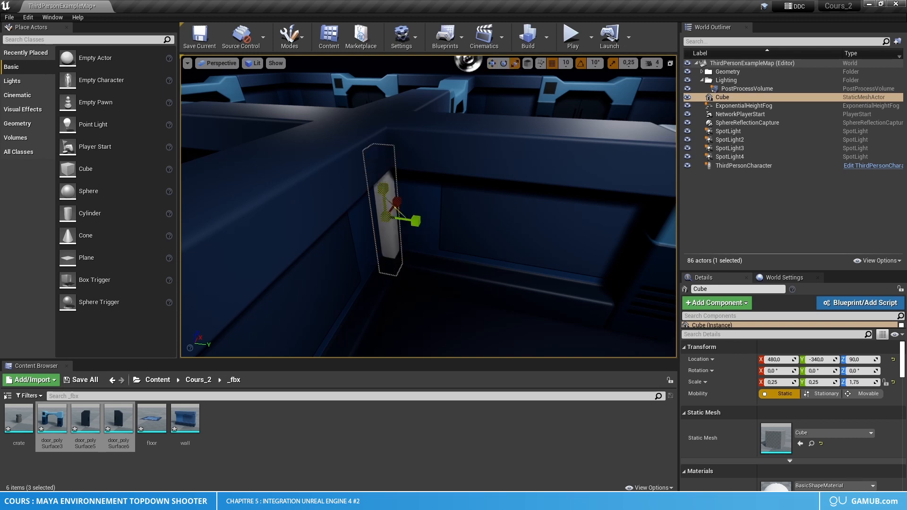
key(Escape)
Step: Reselect the corner pillar and browse to the Cours_2/_mats folder containing the materials
right_drag(383, 177, 433, 59)
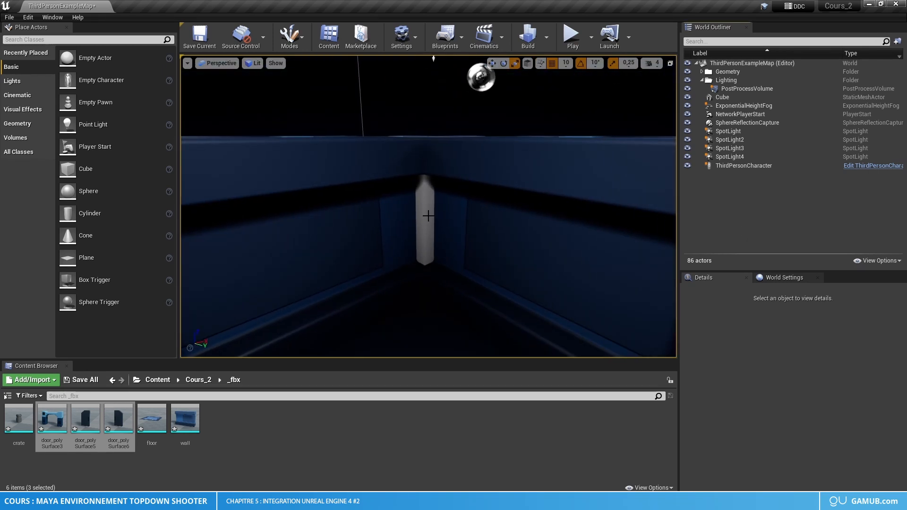
click(428, 216)
click(302, 436)
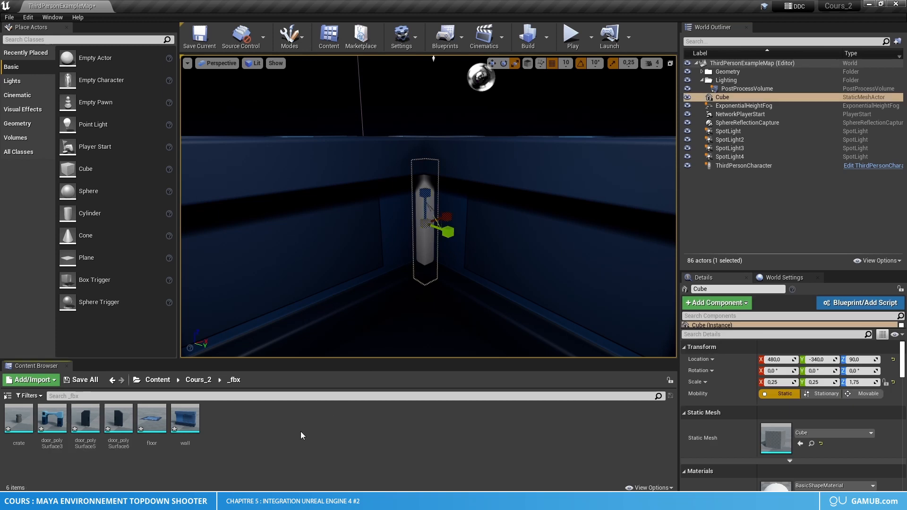
click(199, 384)
double_click(85, 417)
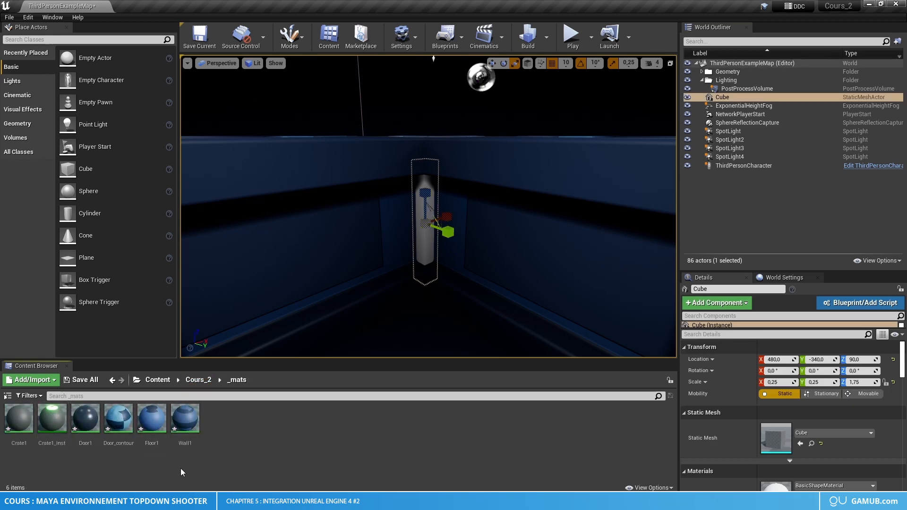
right_click(296, 435)
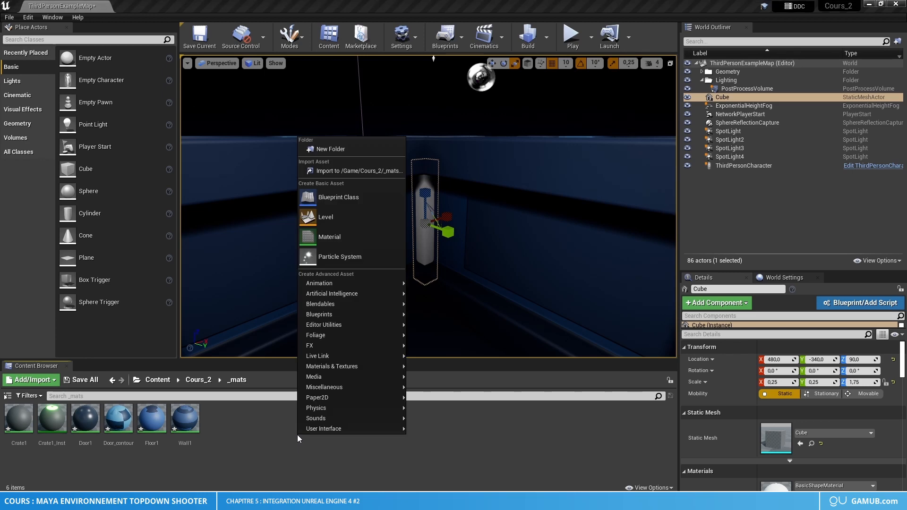
click(223, 379)
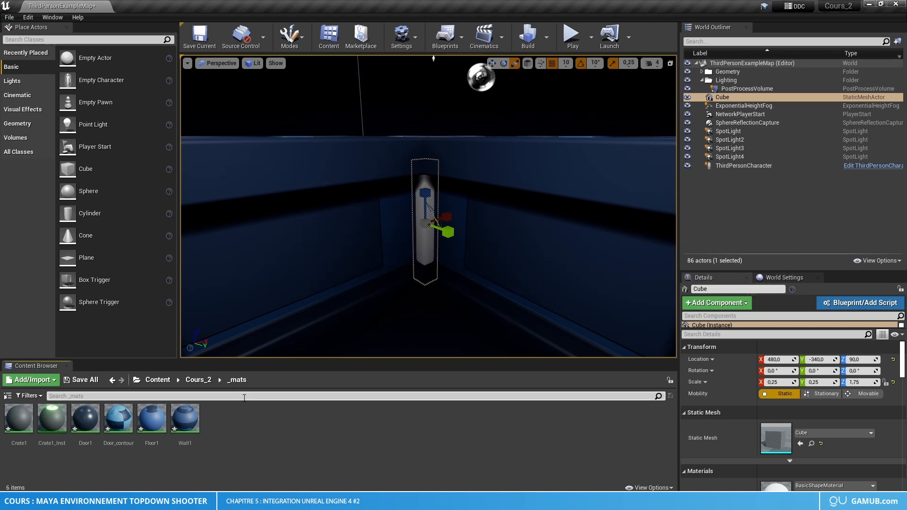
Step: Create a material named Emissive_mat in the _mats folder and open its node graph
right_click(285, 415)
click(333, 225)
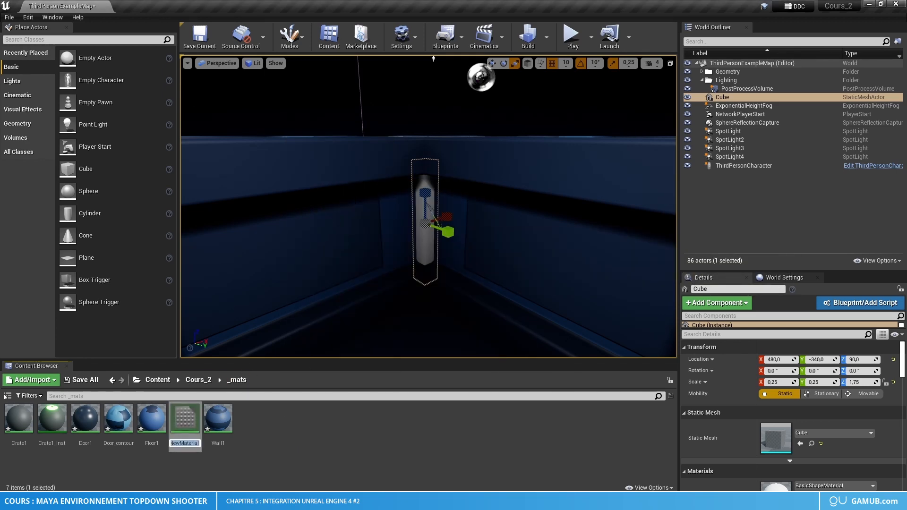
text(Emmi)
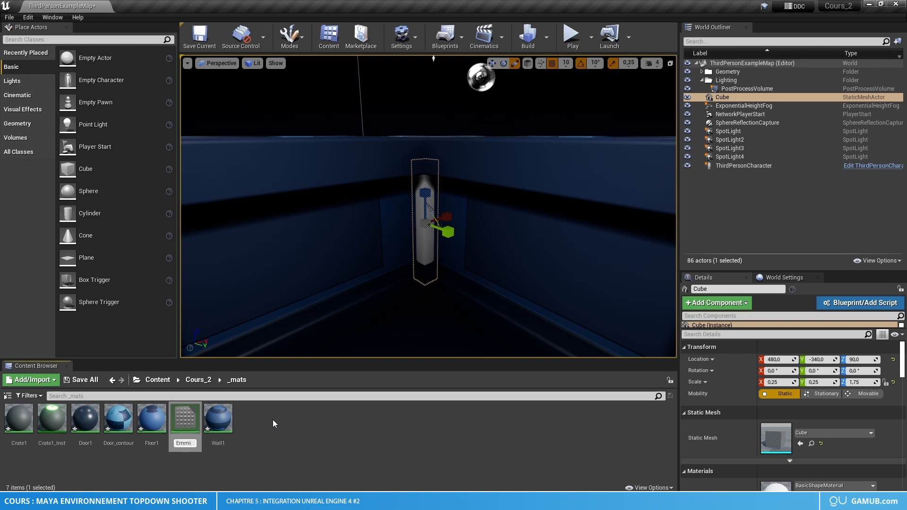
key(BackSpace)
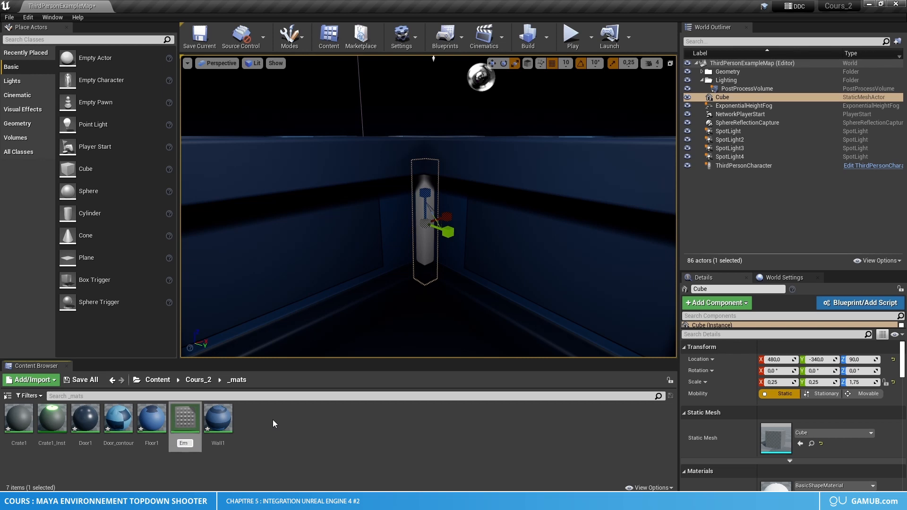
text(issive_mat)
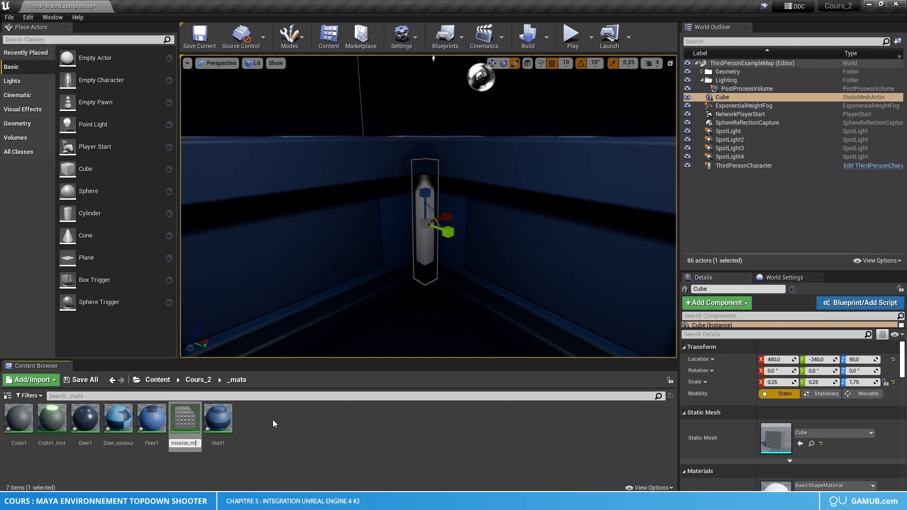
key(Return)
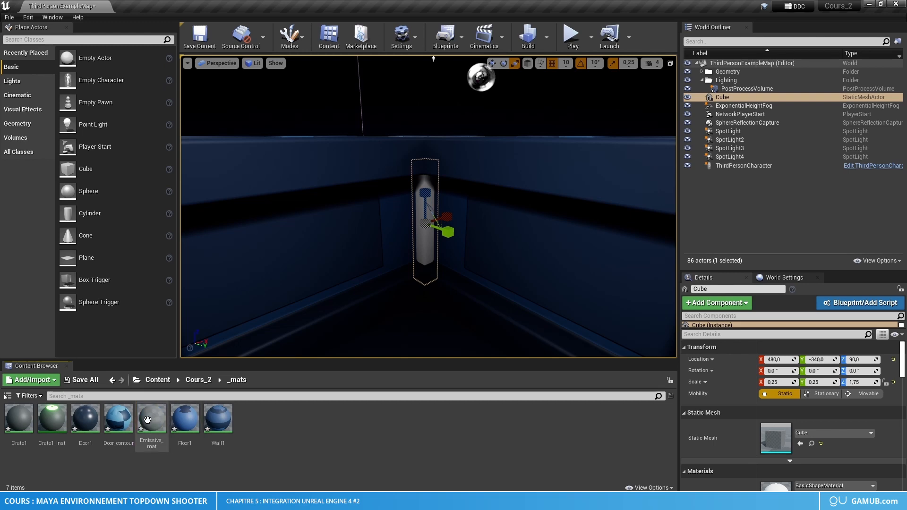
double_click(147, 420)
drag(330, 117, 354, 2)
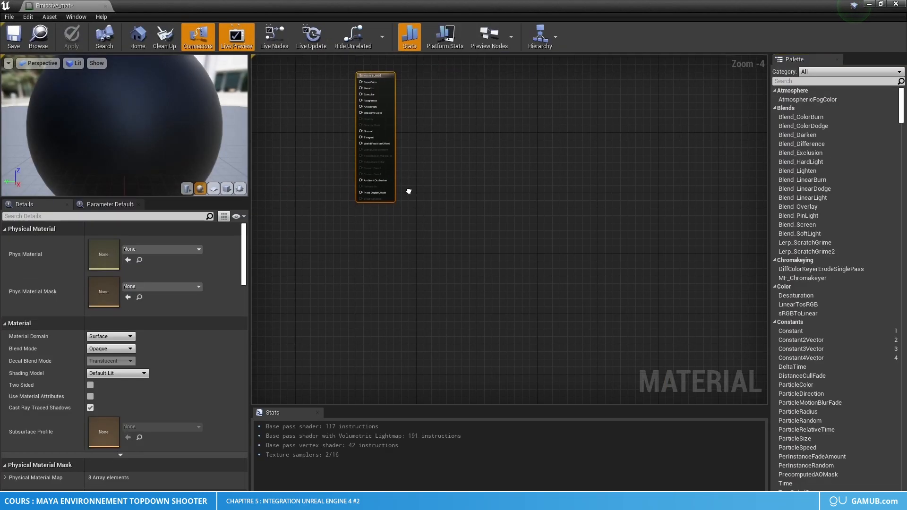
scroll(504, 230, up, 3)
right_drag(518, 223, 594, 230)
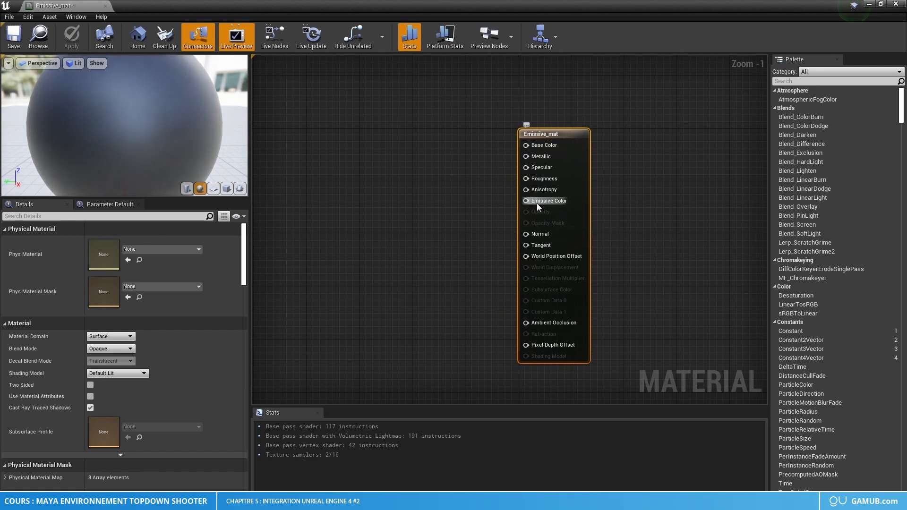
Step: Add a Constant3Vector node to the Emissive_mat graph and convert it to a parameter named Emissive_Color
drag(533, 202, 388, 256)
click(338, 215)
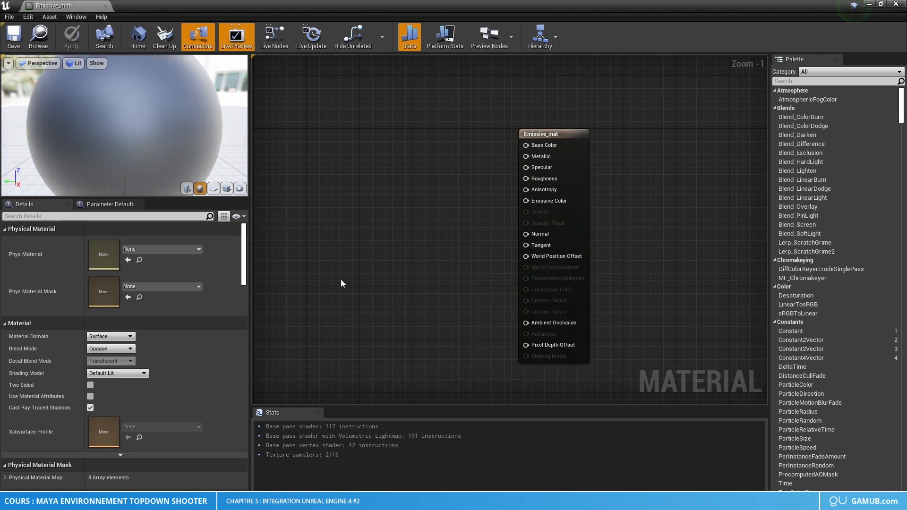
right_drag(269, 207, 380, 213)
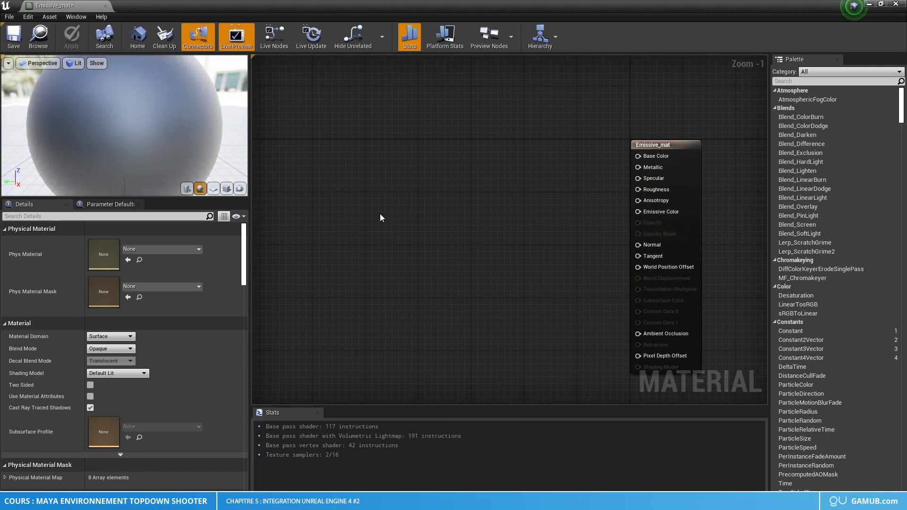
right_click(405, 238)
text(constant)
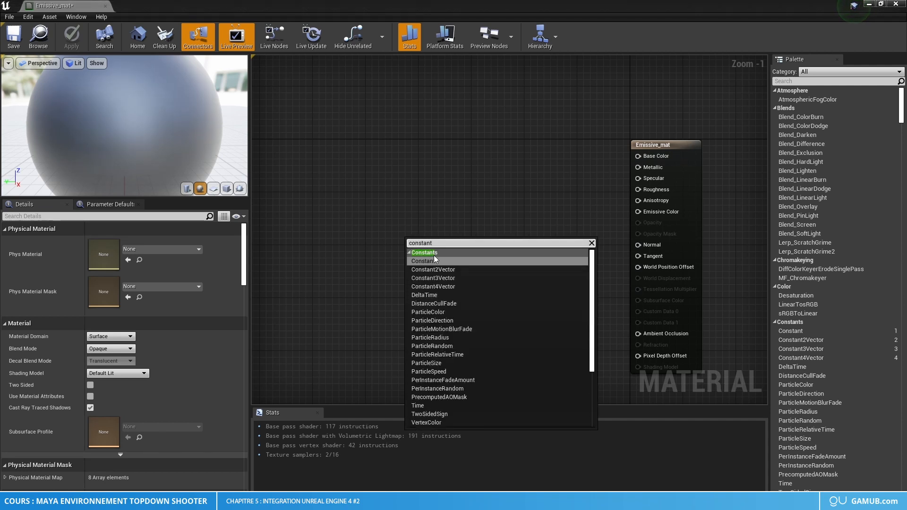
click(433, 277)
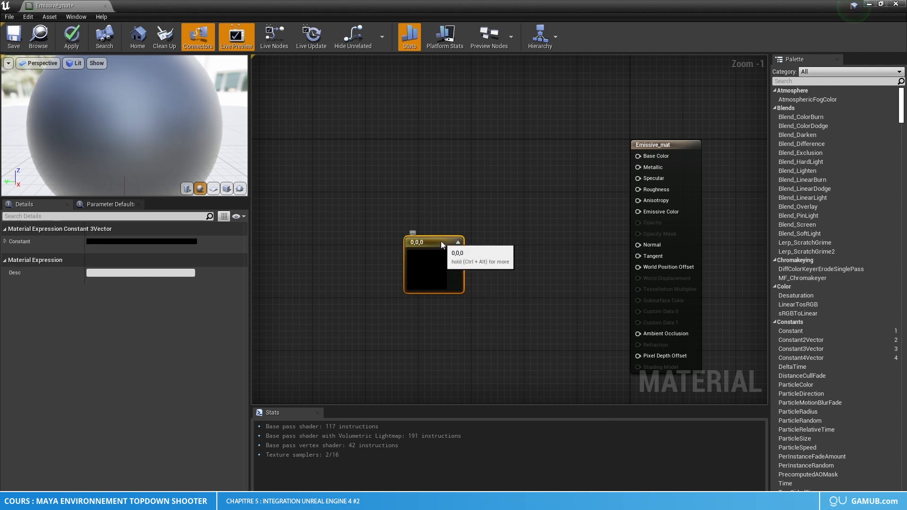
right_click(427, 231)
click(459, 273)
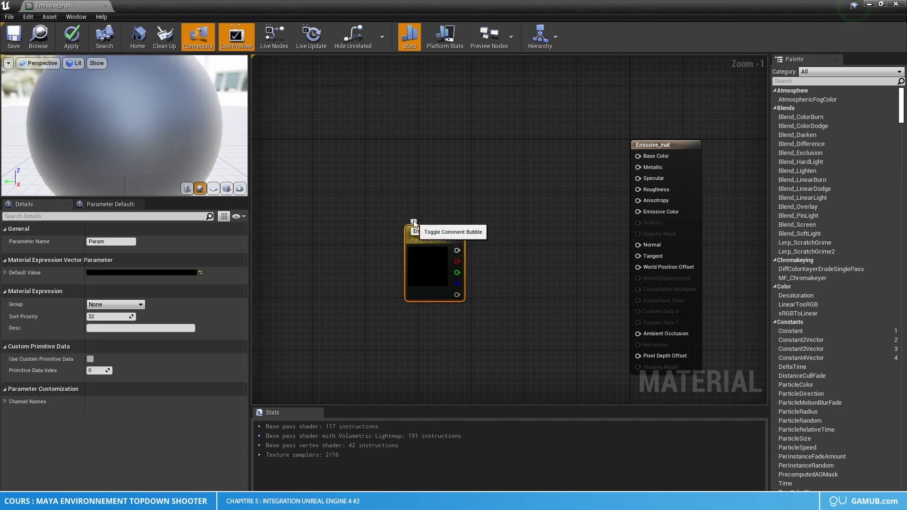
text(Emissive_Color)
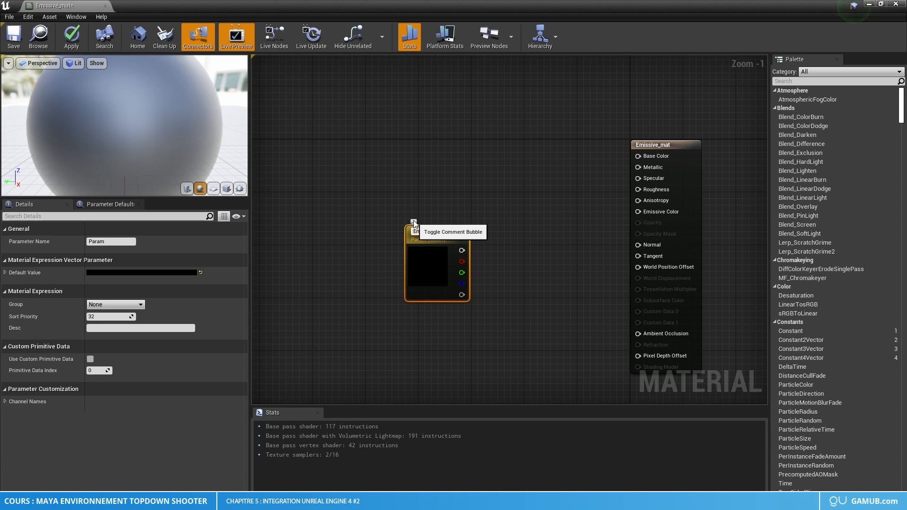
key(Return)
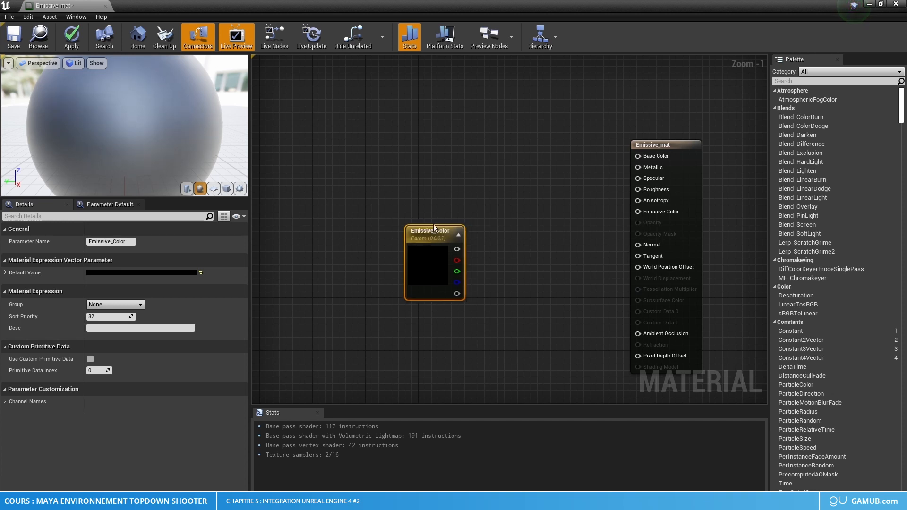
Step: Add a Multiply node fed by Emissive_Color through its A input, and arrange the two nodes
drag(433, 228, 472, 223)
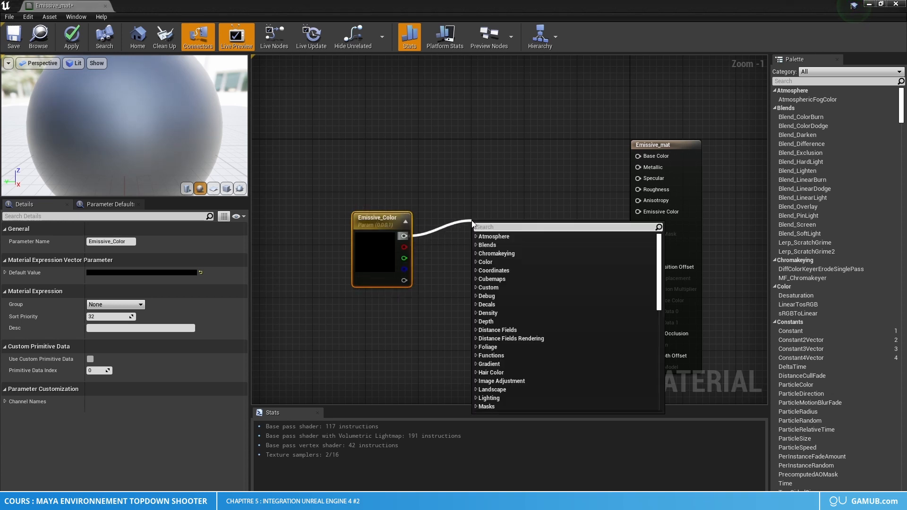
text(multiply)
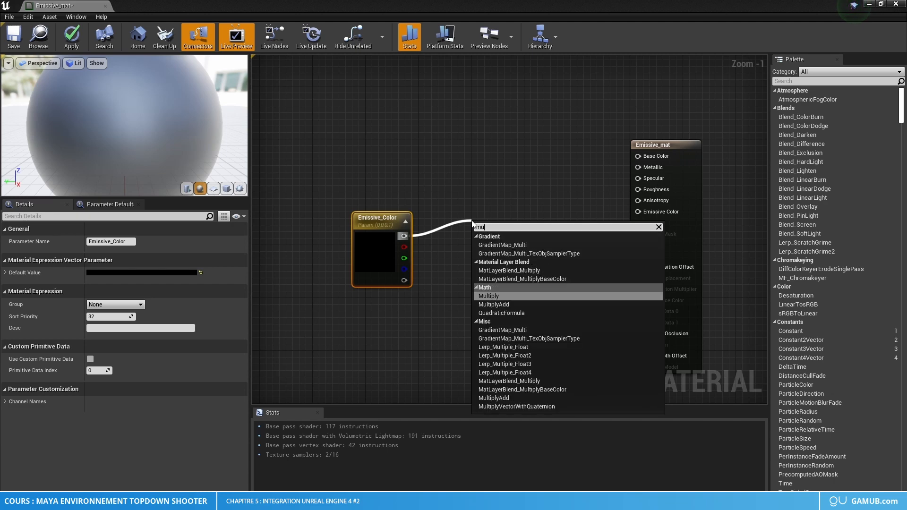
key(Return)
mouse_move(487, 222)
mouse_down()
mouse_move(495, 207)
mouse_move(485, 223)
mouse_up()
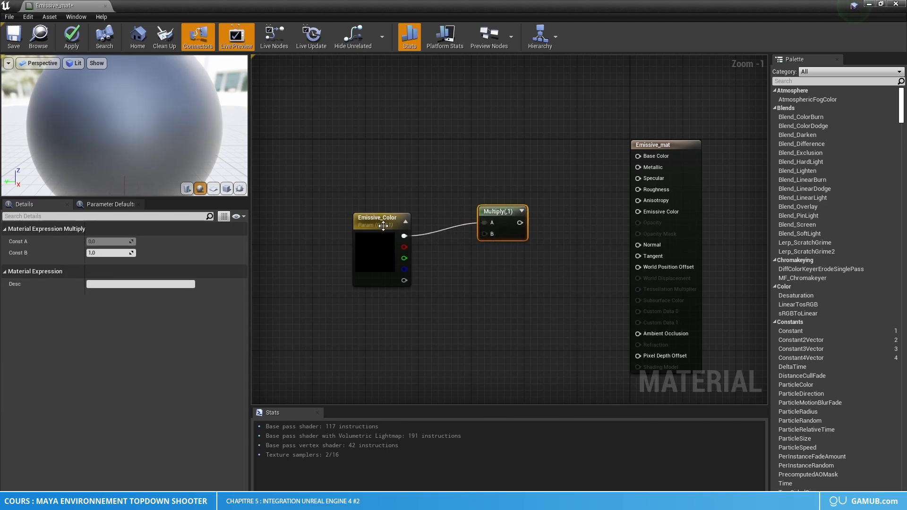
drag(378, 219, 383, 192)
Step: Add a scalar parameter named Emissive_Intensity wired to the Multiply node's B input, and place it below Emissive_Color
drag(485, 234, 427, 306)
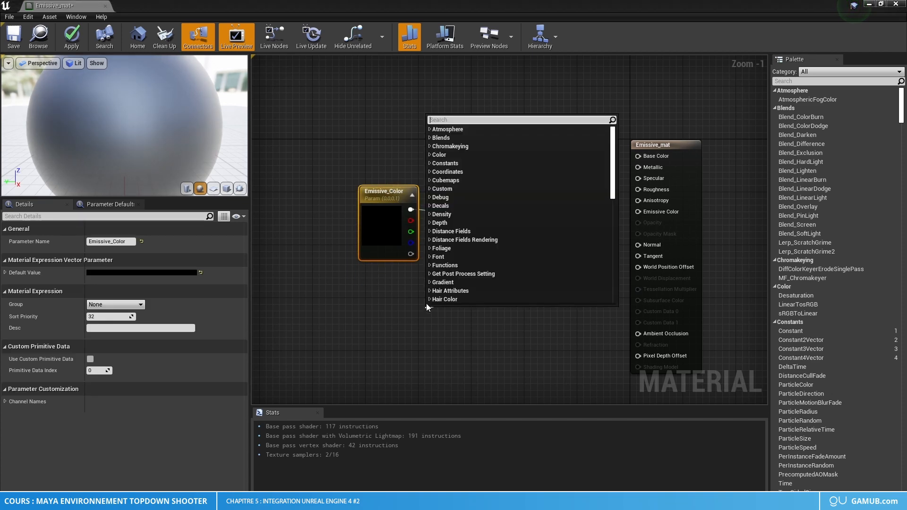
text(scalar)
key(Return)
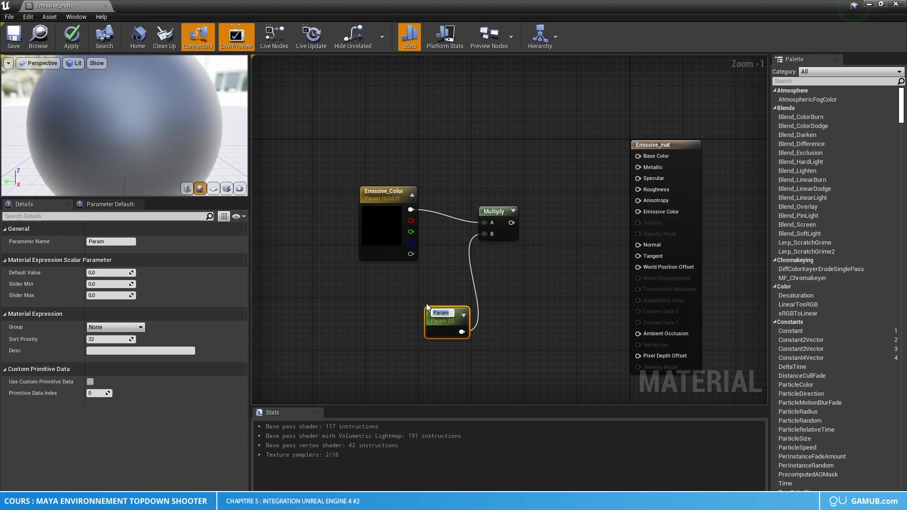
text(Emissive_I)
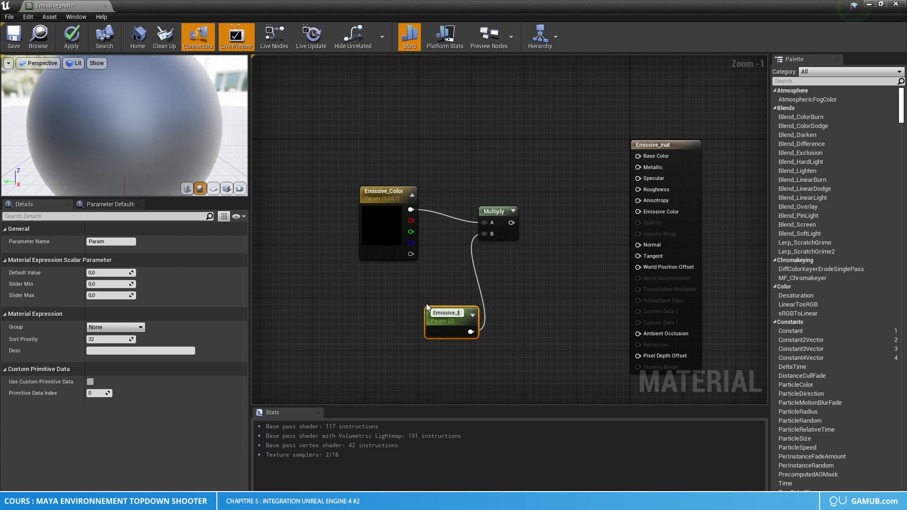
text(ntensity)
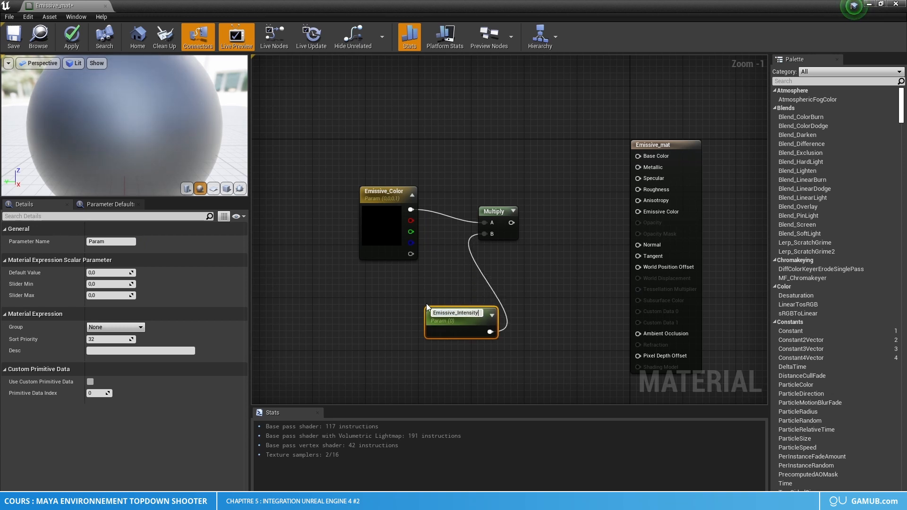
key(Return)
drag(448, 321, 382, 293)
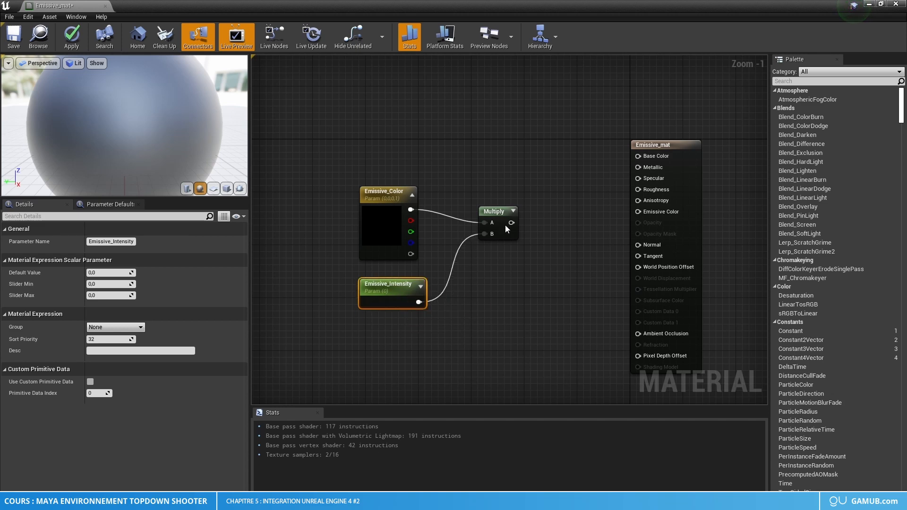
Step: Connect the Multiply output to the material's Emissive Color input, then apply and close Emissive_mat
drag(511, 223, 651, 215)
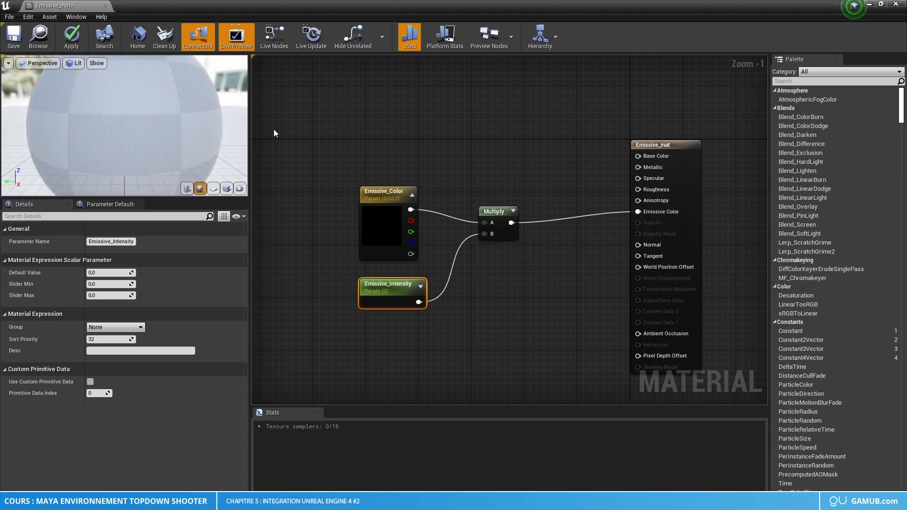
click(71, 37)
click(106, 7)
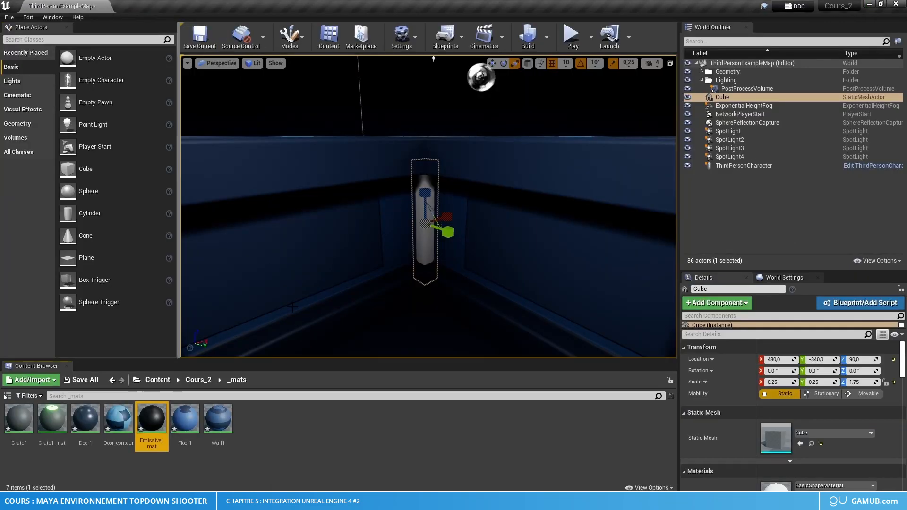
Step: Create a material instance of Emissive_mat named Red_Emissive
right_click(153, 419)
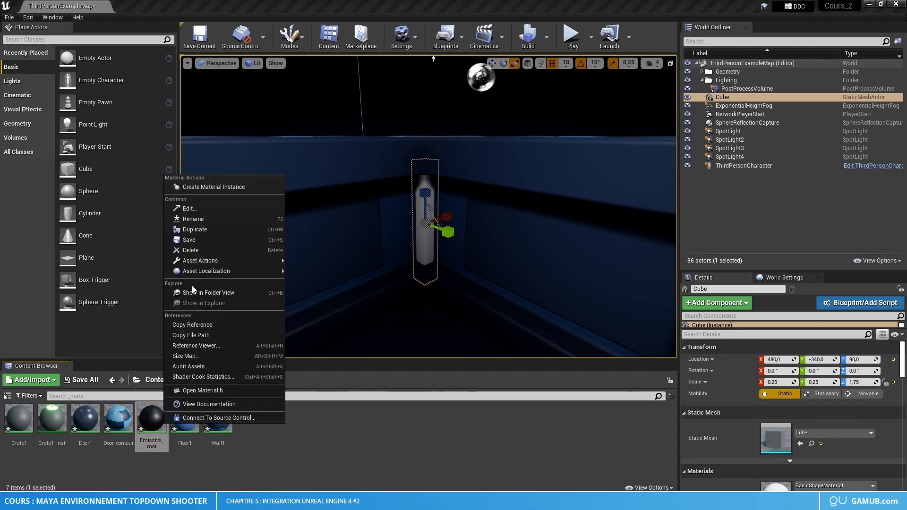
click(203, 187)
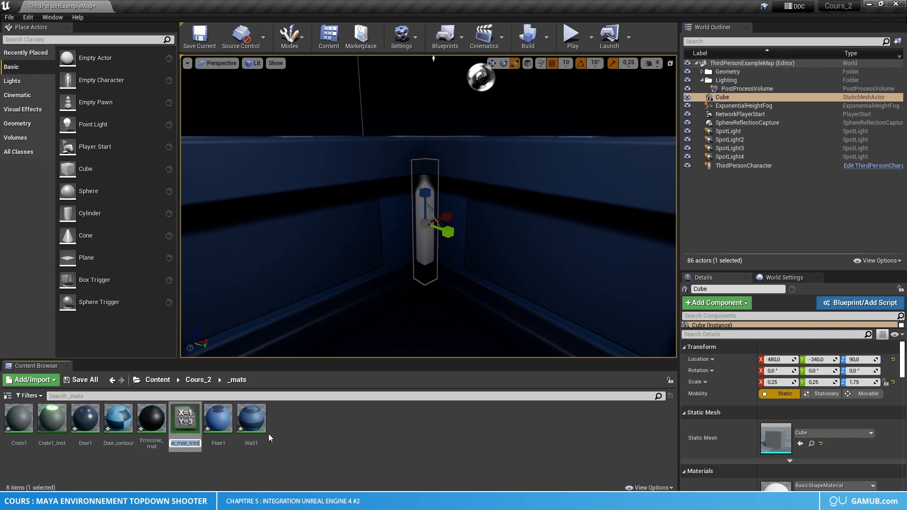
text(Red_Emissive)
key(Return)
Step: Open Red_Emissive, enable its Emissive_Intensity and Emissive_Color overrides, and set the emissive colour to bright red
double_click(217, 420)
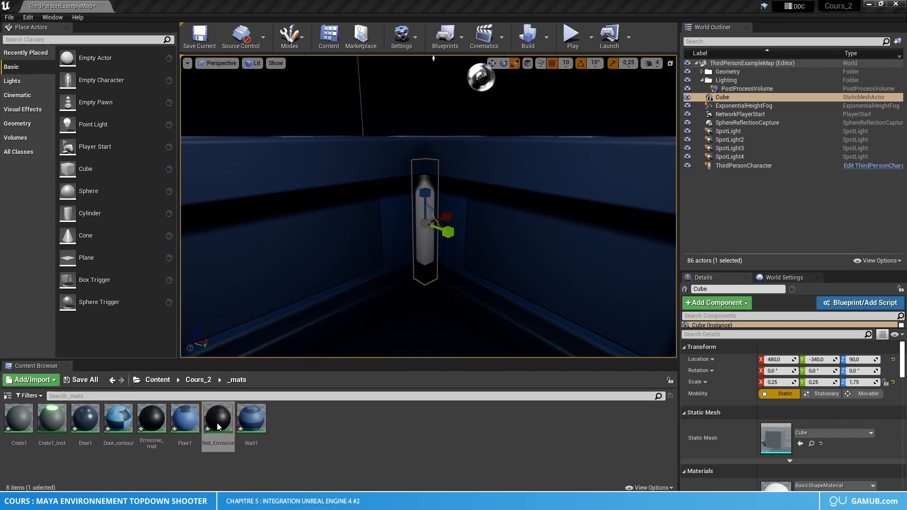
click(524, 109)
click(524, 131)
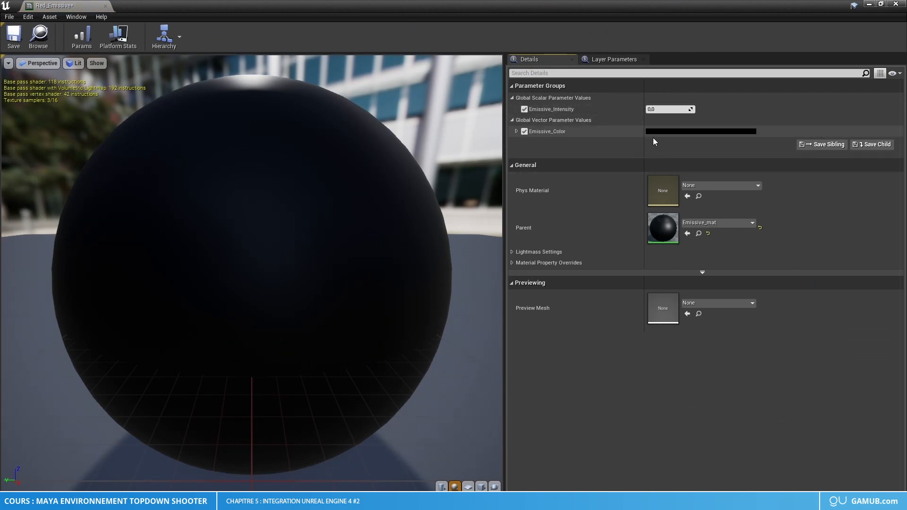
click(695, 131)
drag(820, 180, 818, 145)
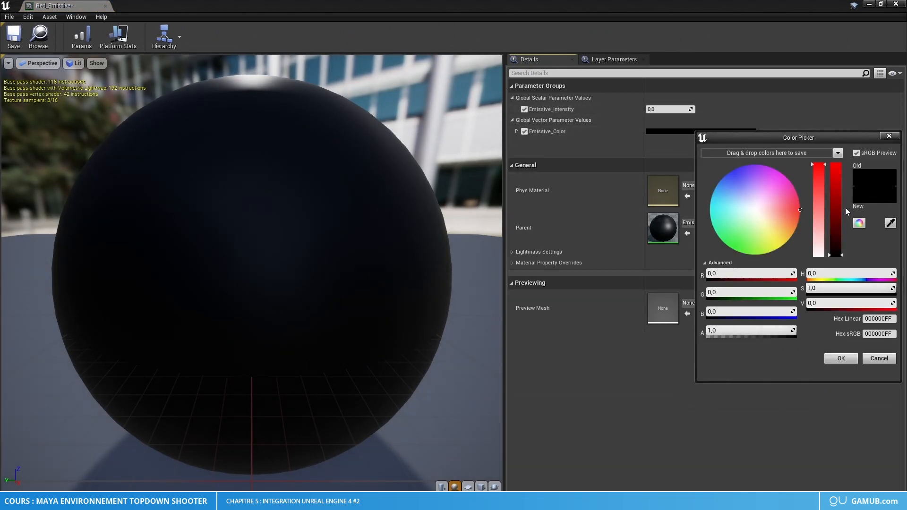
drag(836, 199, 834, 153)
click(845, 359)
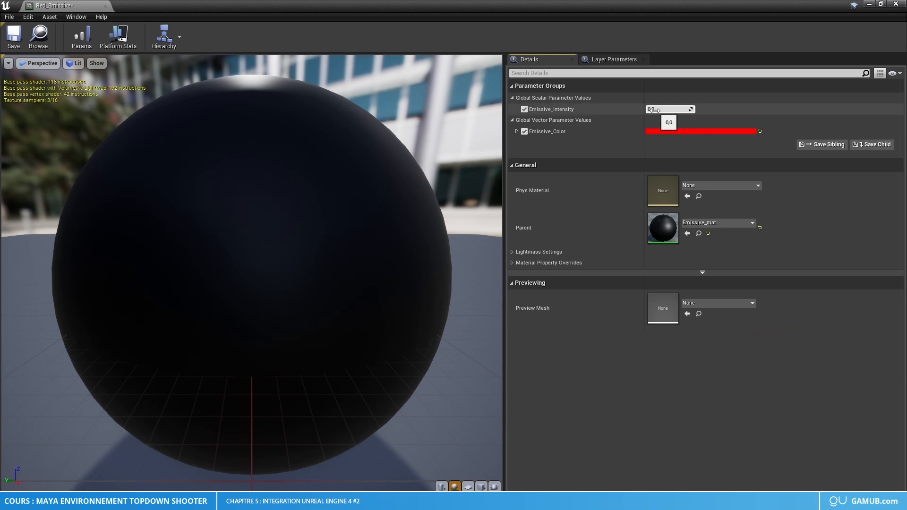
Step: Set Red_Emissive's Emissive_Intensity to 50, then save and close the instance
drag(664, 109, 658, 110)
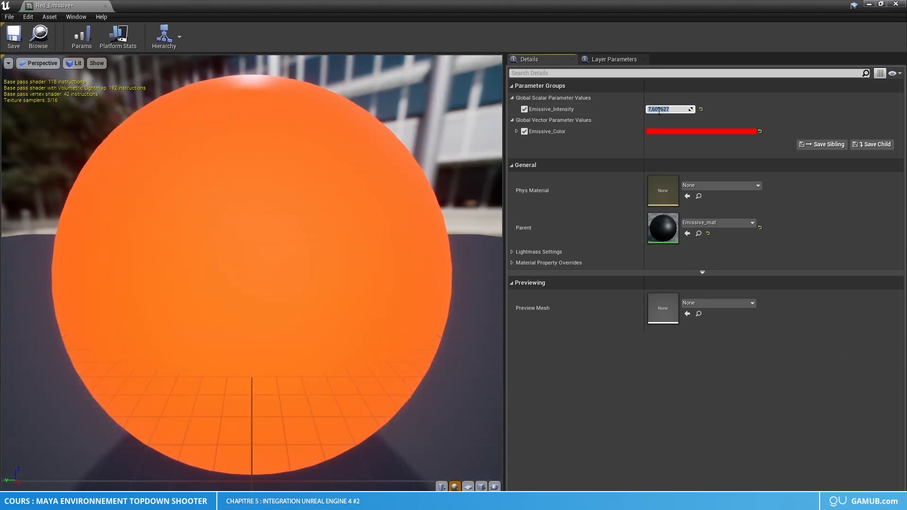
text(50)
key(Return)
click(14, 37)
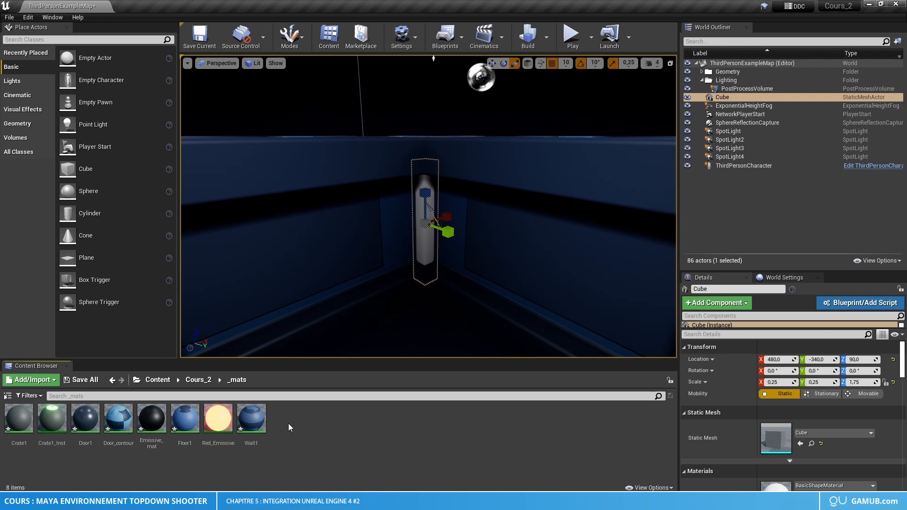
Step: Create a material instance of Emissive_mat and name it Gold_Emissive
right_click(152, 416)
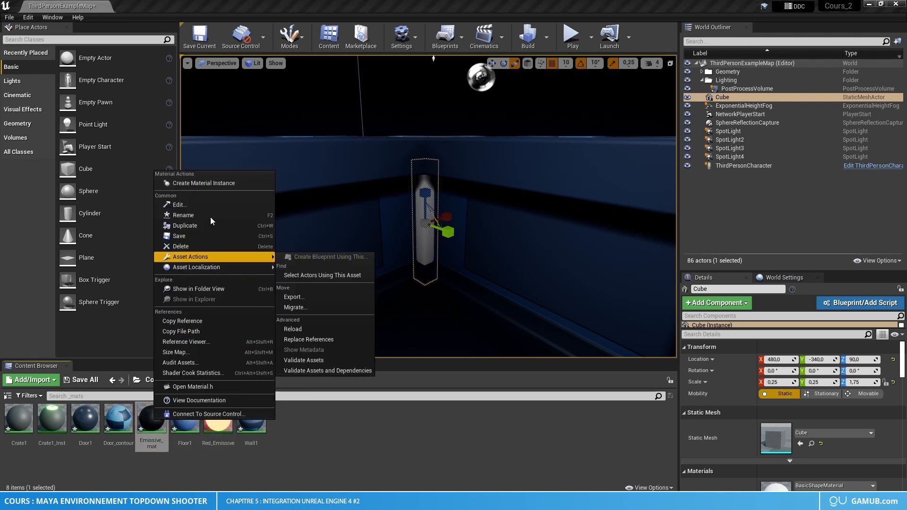
click(222, 182)
click(355, 429)
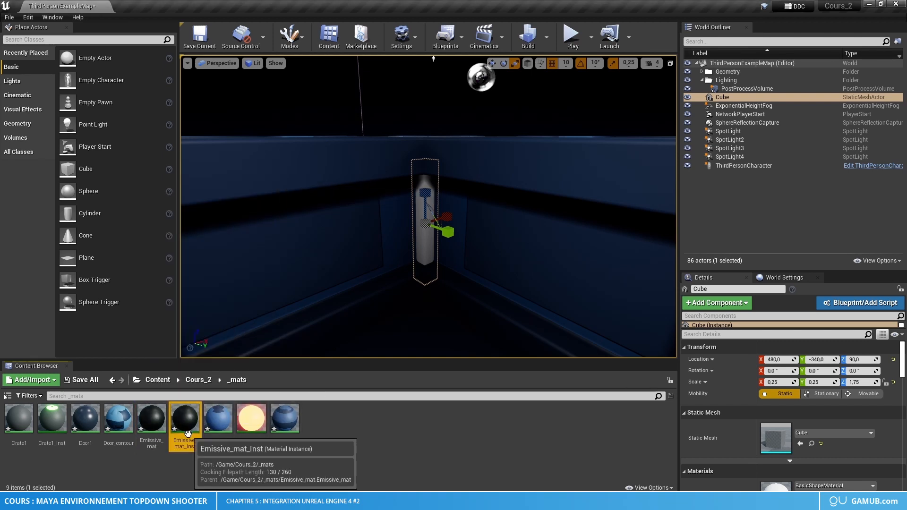
right_click(187, 431)
click(249, 230)
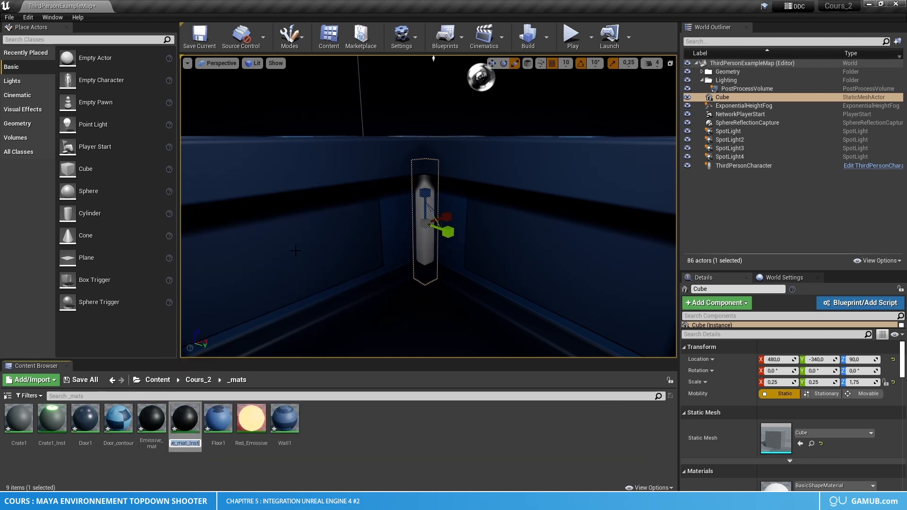
text(Go)
text(ld_Emissi)
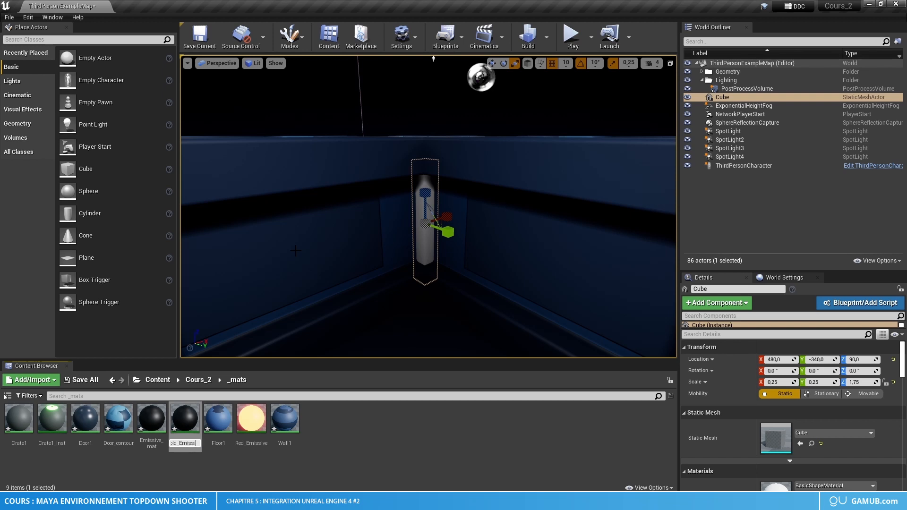
text(ve)
key(Return)
Step: Open Gold_Emissive, enable its Emissive_Intensity and Emissive_Color overrides, and set the emissive colour to a bright golden orange
double_click(230, 422)
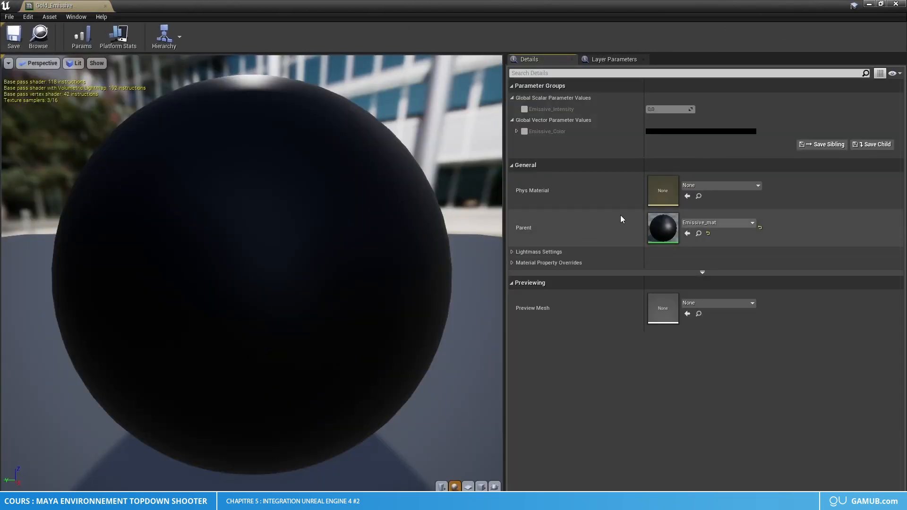
click(524, 132)
click(524, 109)
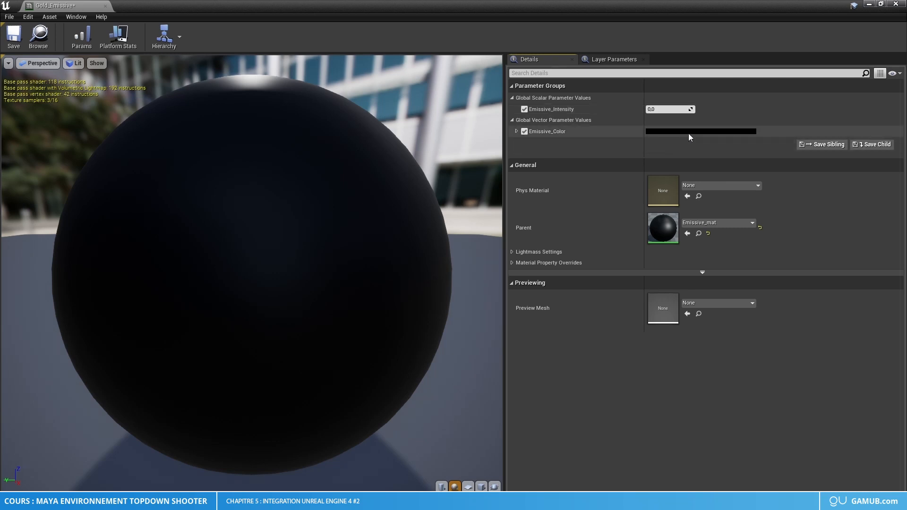
click(689, 133)
drag(755, 218, 784, 257)
drag(830, 211, 829, 158)
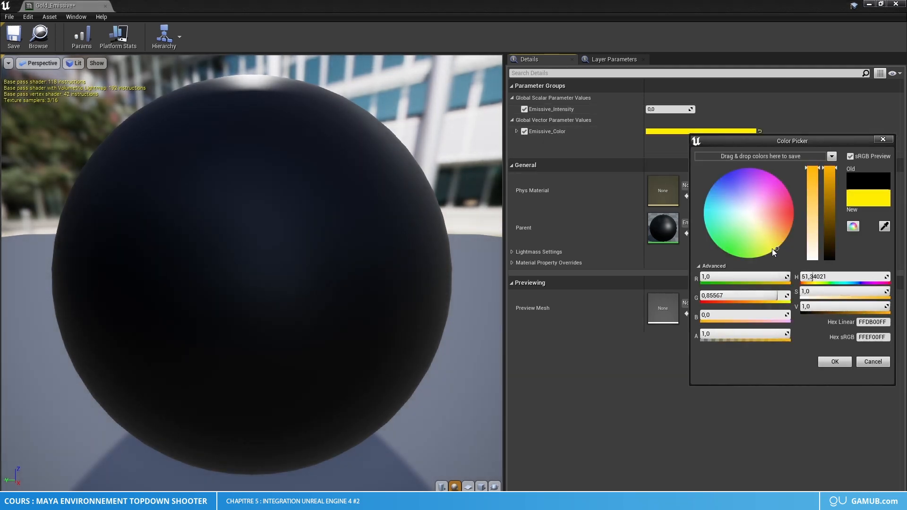
drag(772, 249, 798, 240)
click(840, 361)
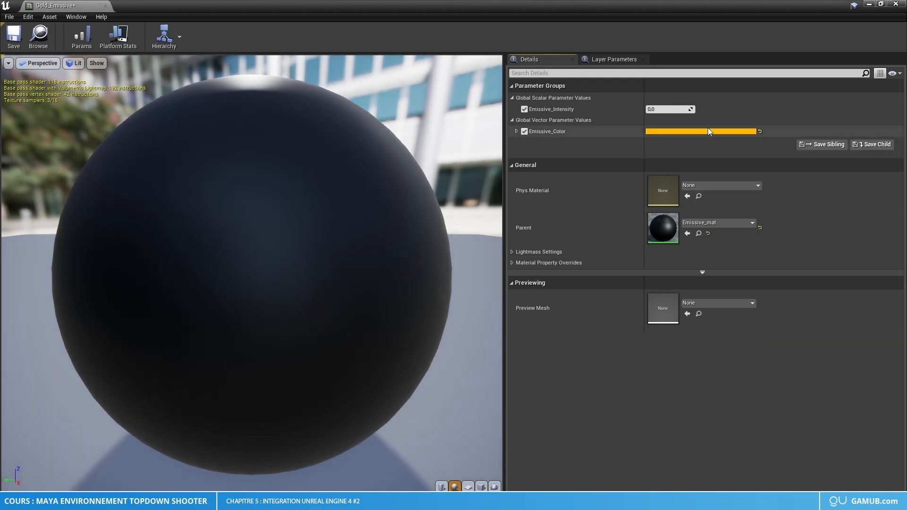
Step: Set Gold_Emissive's Emissive_Intensity to 50, then save and close the instance
click(668, 109)
text(50)
key(Return)
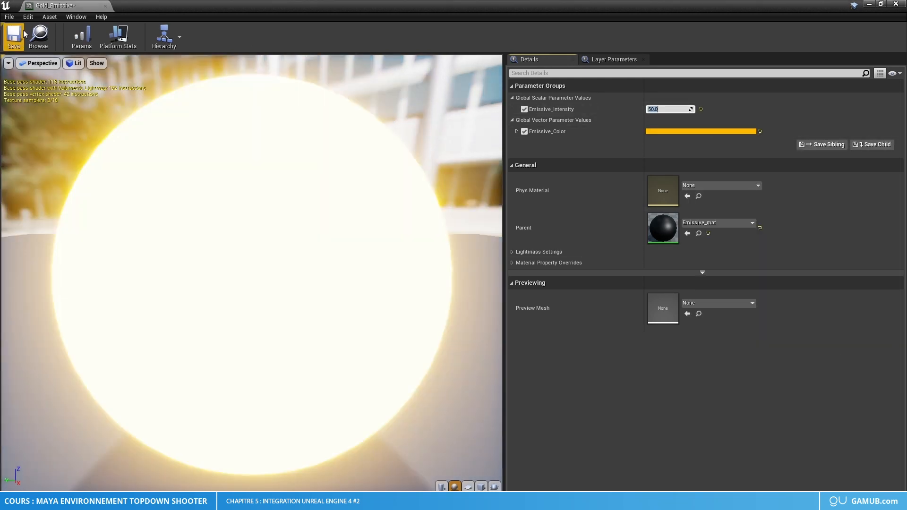
click(104, 5)
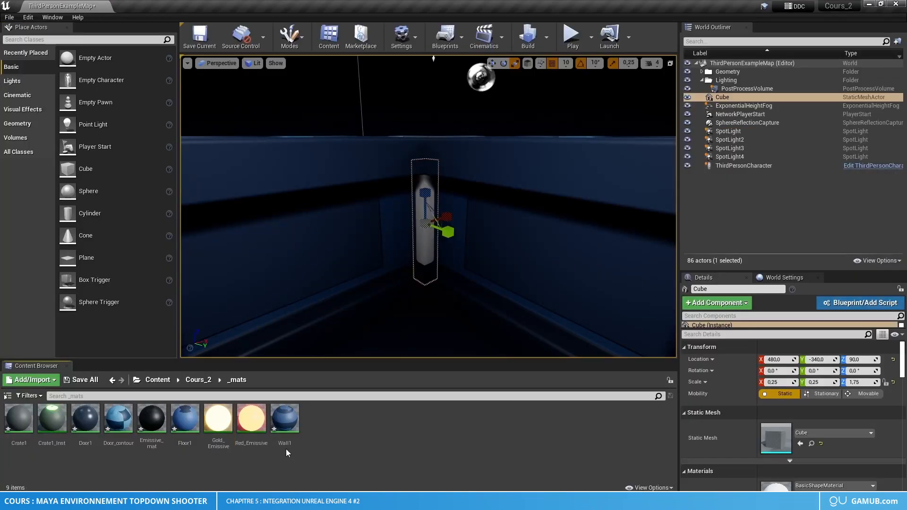
Step: Create another material instance of Emissive_mat and name it Blue_Emissive
right_click(158, 419)
click(213, 189)
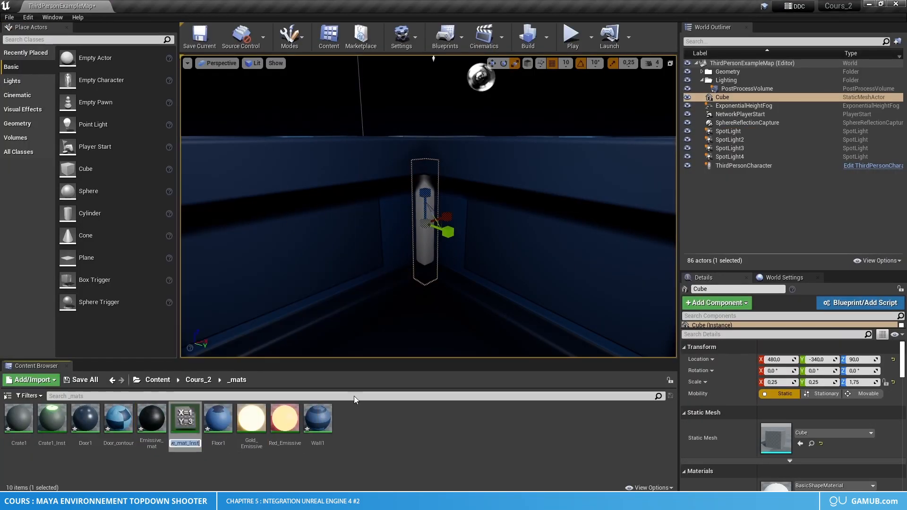
text(Blue_Emi)
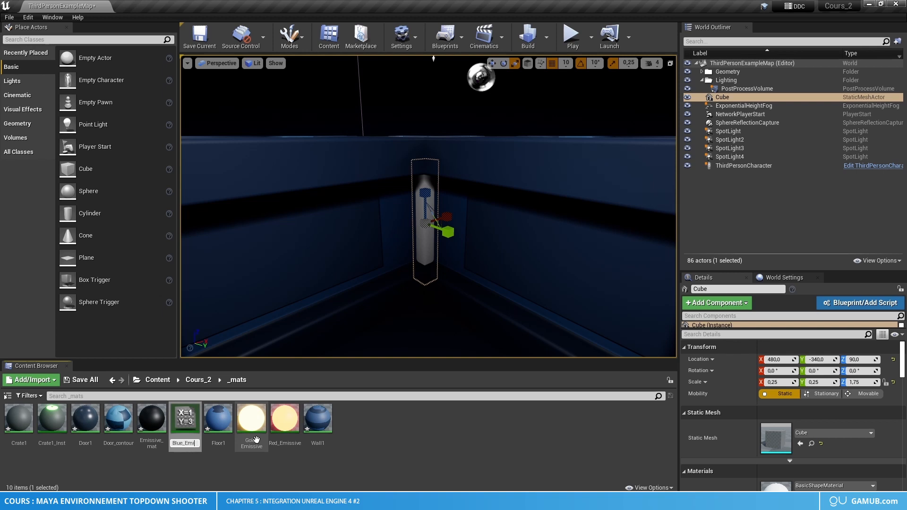
text(ssive)
key(Return)
Step: Open Blue_Emissive, enable its Emissive_Intensity and Emissive_Color overrides, and set the emissive colour to bright blue
double_click(19, 418)
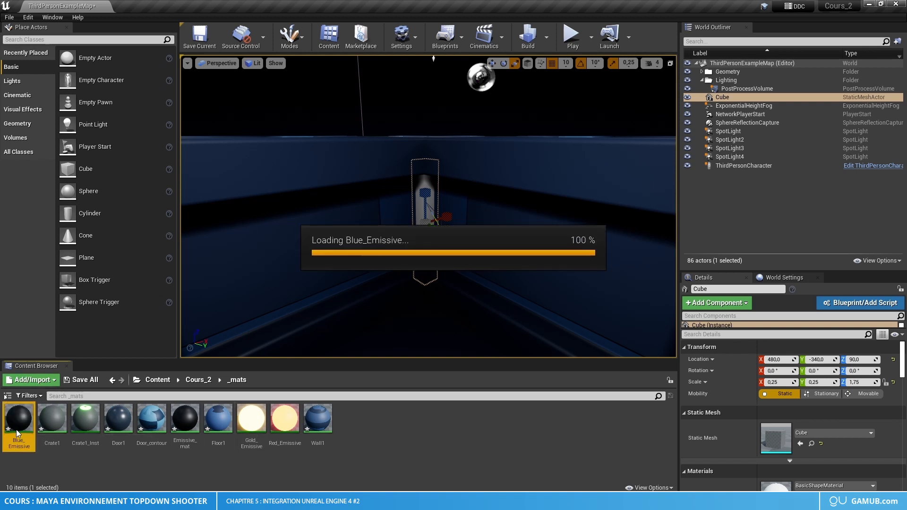
click(524, 109)
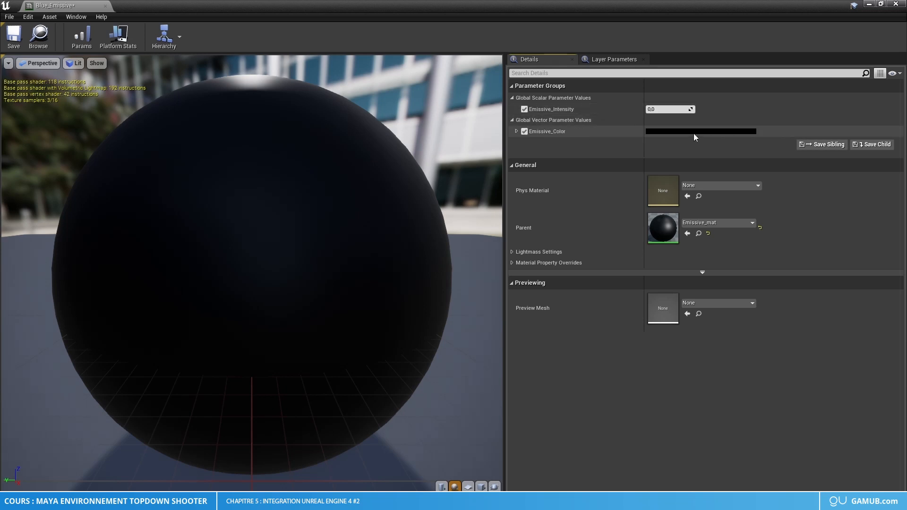
click(694, 132)
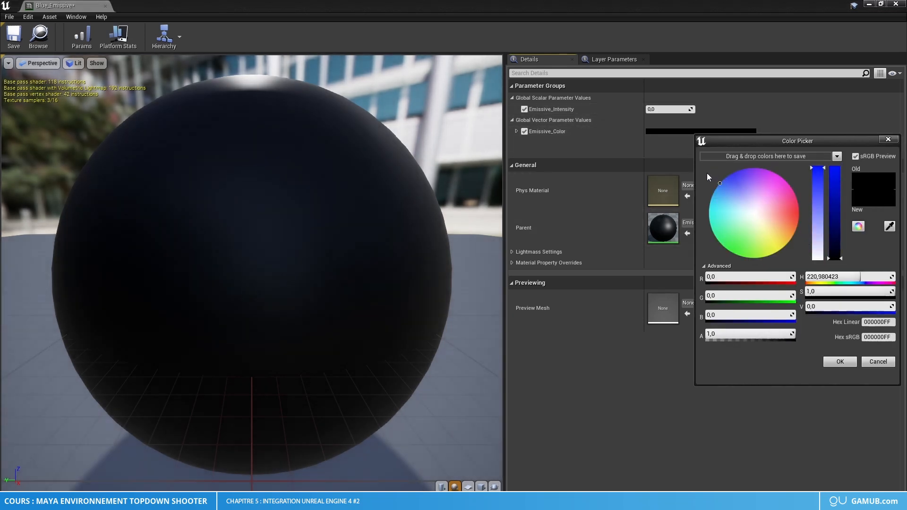
drag(707, 174, 696, 181)
drag(834, 187, 828, 153)
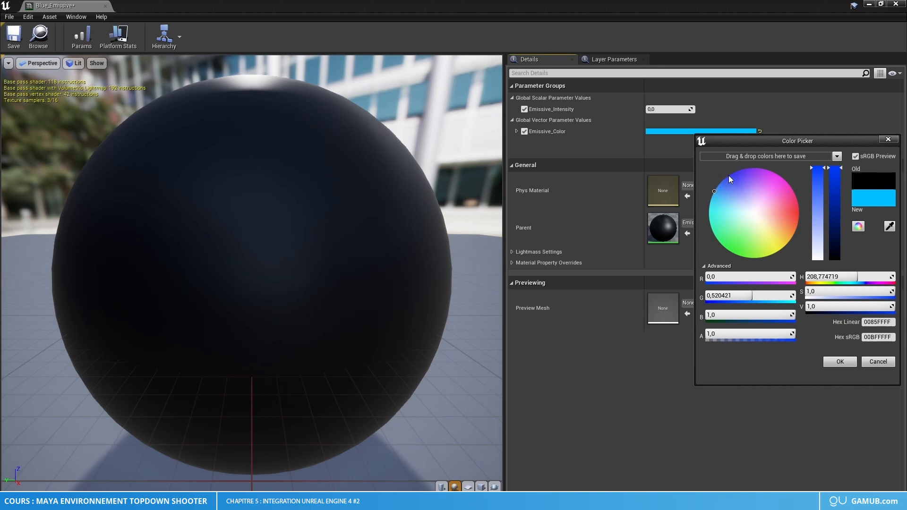
drag(714, 193, 721, 169)
click(840, 361)
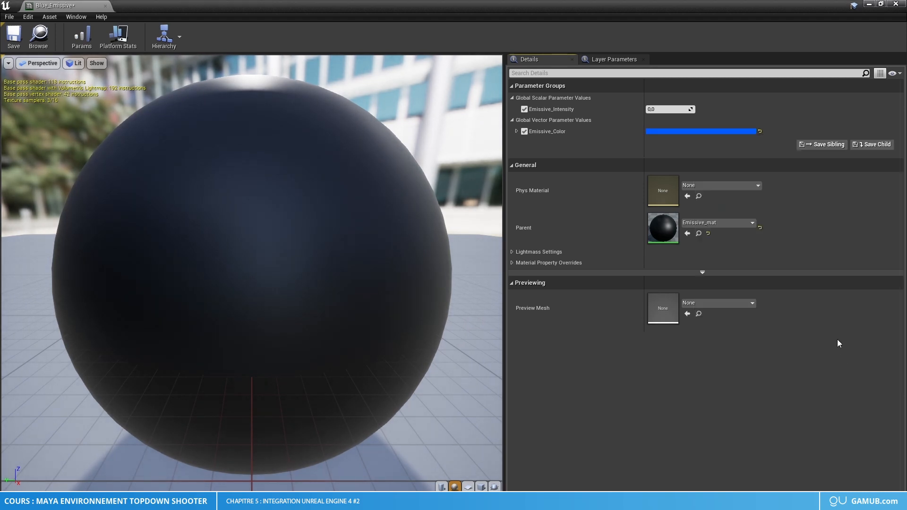
Step: Set Blue_Emissive's Emissive_Intensity to 50, then save and close the instance
click(663, 109)
text(50)
key(Return)
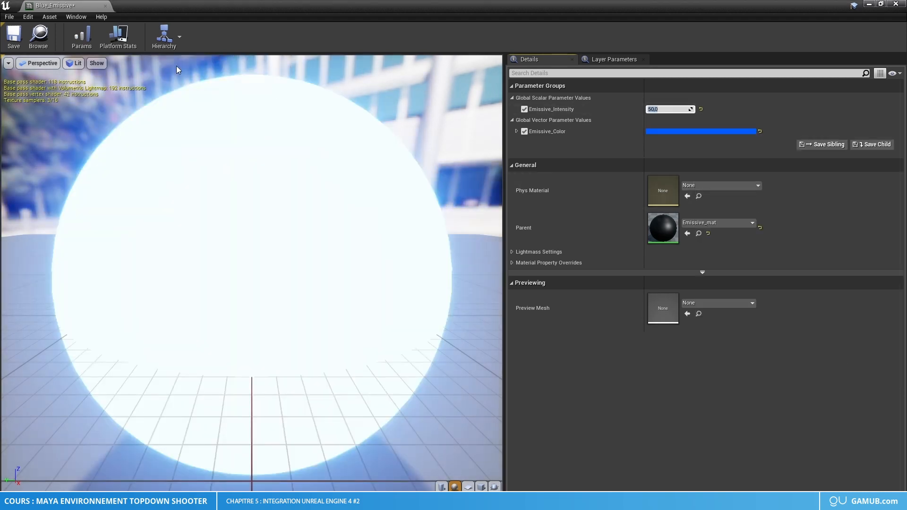
click(14, 37)
click(104, 5)
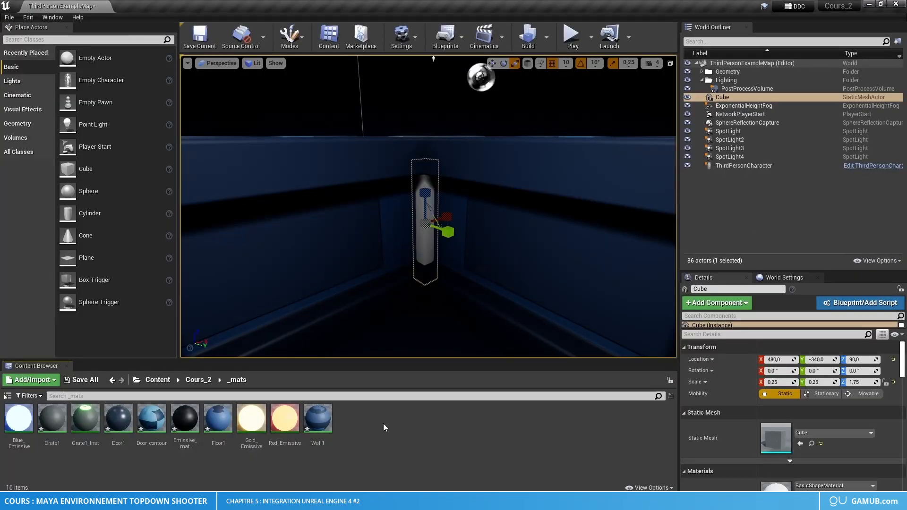
Step: Apply the Blue_Emissive material to the corner pillar and clear the selection
drag(19, 419, 422, 252)
click(769, 239)
right_drag(581, 222, 595, 222)
right_drag(518, 229, 449, 224)
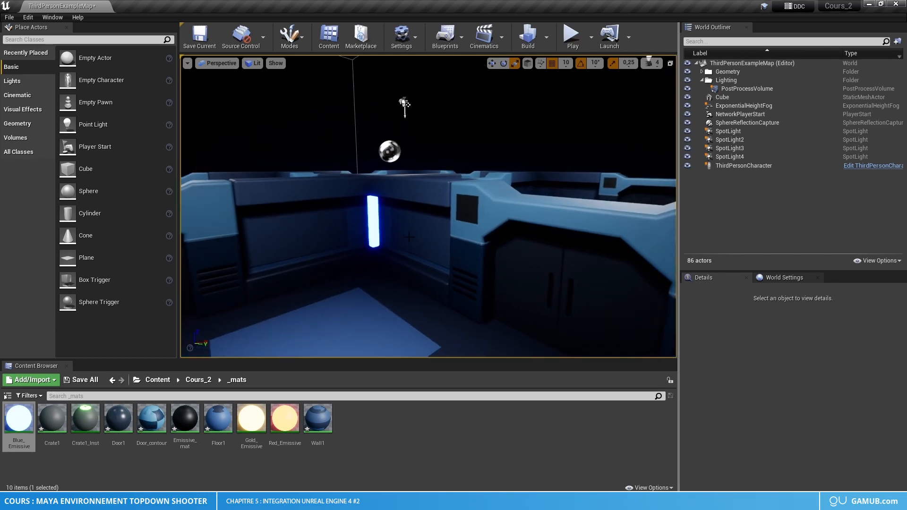
Step: Duplicate the blue pillar along the X axis into the opposite corner at X -380, Y -340
click(373, 224)
right_drag(372, 224, 372, 219)
mouse_move(428, 224)
right_down()
mouse_move(359, 222)
mouse_move(428, 225)
right_up()
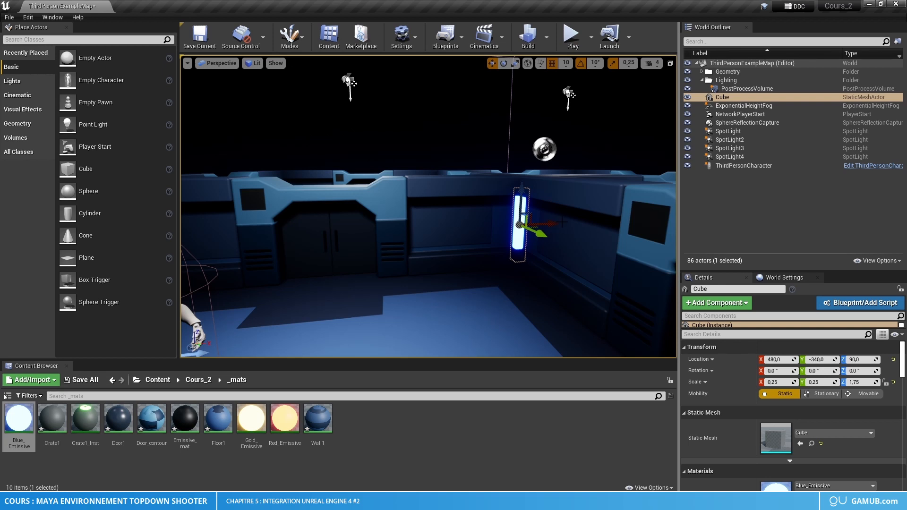
drag(553, 223, 333, 231)
key(ctrl+z)
right_drag(447, 253, 359, 250)
drag(519, 229, 398, 212)
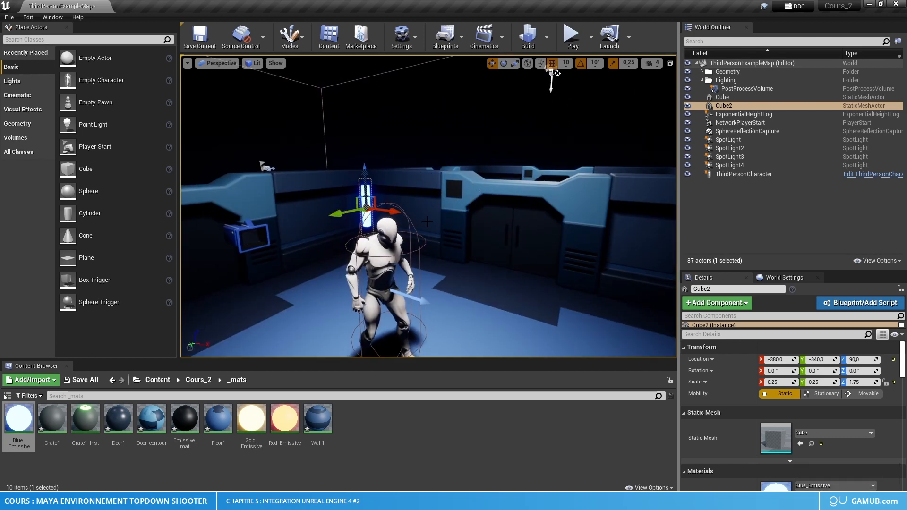
Step: Duplicate the blue pillar into the room's two remaining corners, at Y 520, with the last copy at X 480
right_drag(427, 221, 330, 220)
alt+drag(580, 207, 192, 200)
right_drag(335, 218, 203, 215)
alt+drag(610, 217, 372, 258)
right_drag(372, 258, 264, 258)
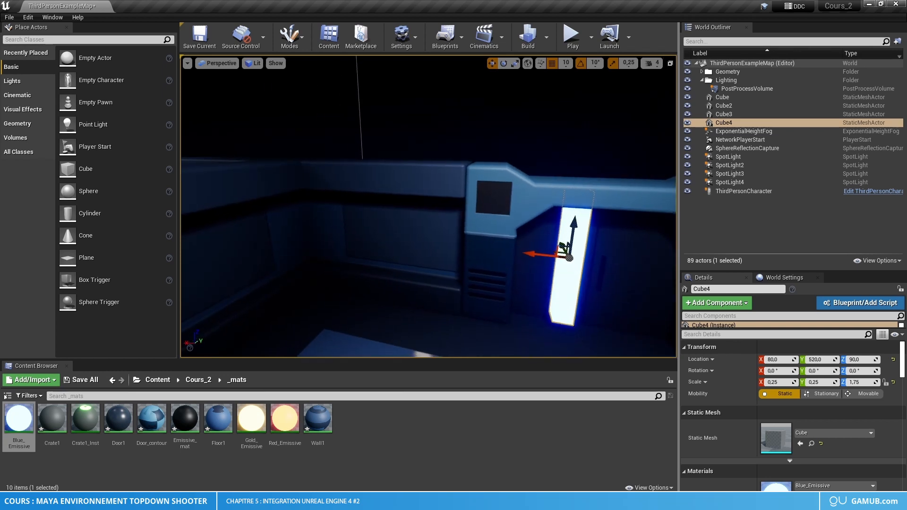
drag(535, 256, 286, 231)
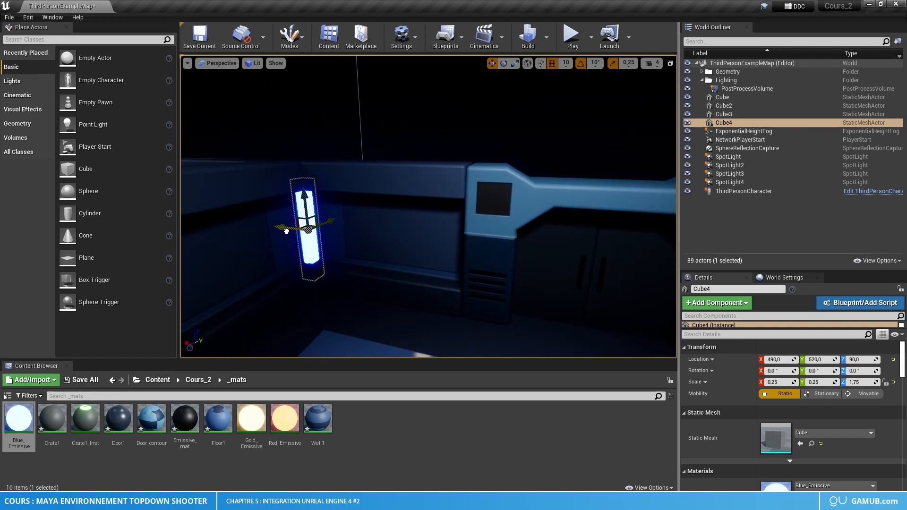
right_drag(292, 231, 326, 224)
click(510, 133)
right_drag(510, 134, 432, 137)
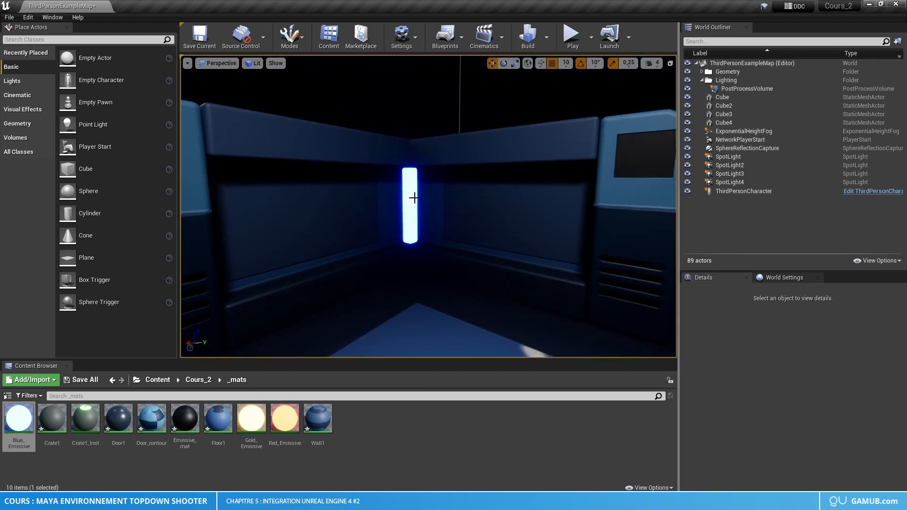
Step: Duplicate the last corner pillar, rotate the copy 90° to horizontal, and place it along the upper wall at X 340, Z 160
click(414, 197)
key(e)
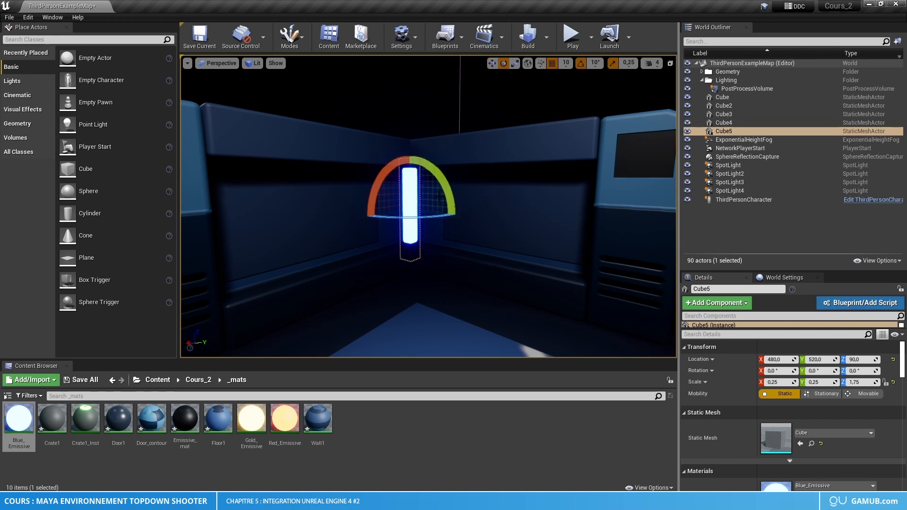
drag(439, 186, 402, 226)
key(w)
drag(410, 172, 422, 129)
drag(419, 172, 456, 173)
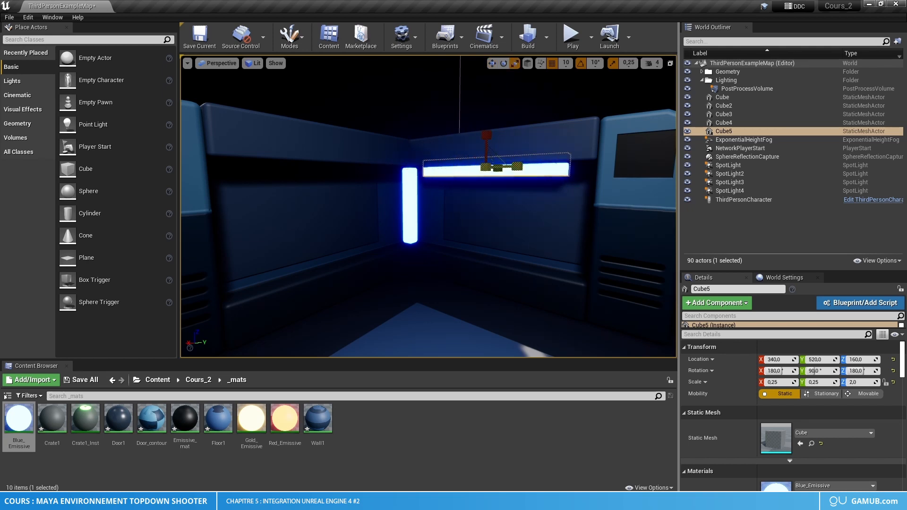
Step: Stretch the horizontal light strip to a Z scale of 2.5 and move it towards the wall to Y 530
drag(517, 166, 534, 166)
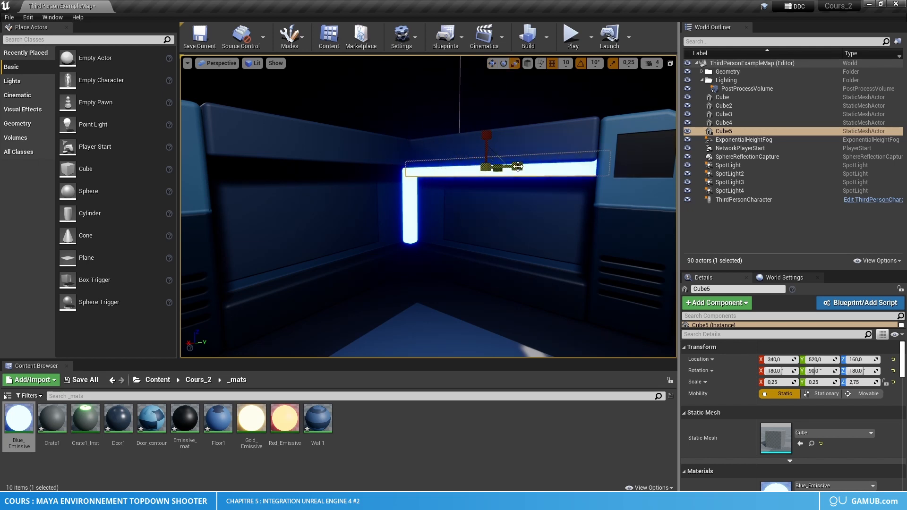
key(w)
scroll(517, 166, up, 10)
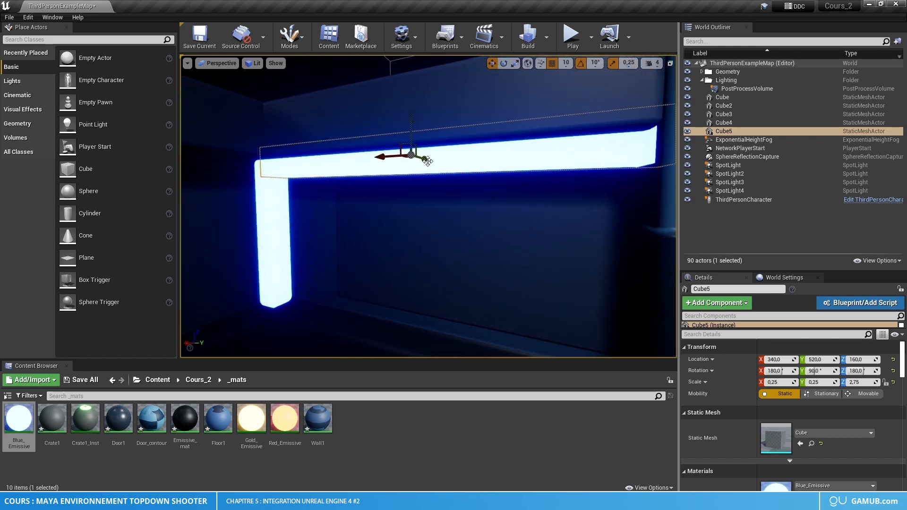
drag(427, 161, 435, 162)
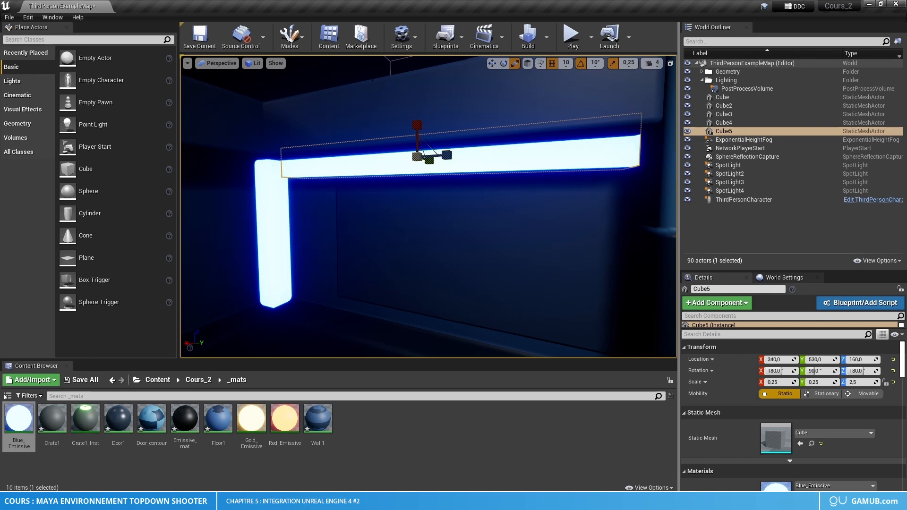
key(Escape)
Step: Fit the light strip between the corner pillar and the door frame at X 340 with a Z scale of 2.75
right_drag(429, 207, 402, 208)
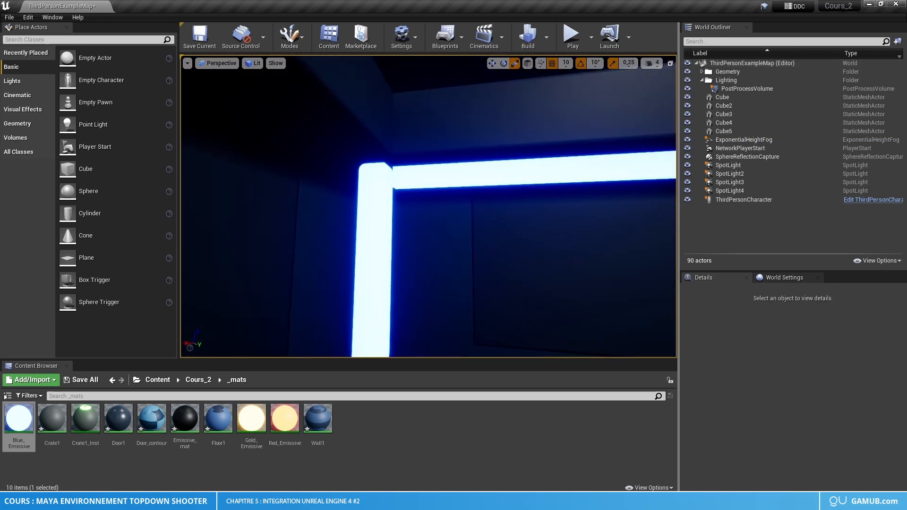
click(574, 177)
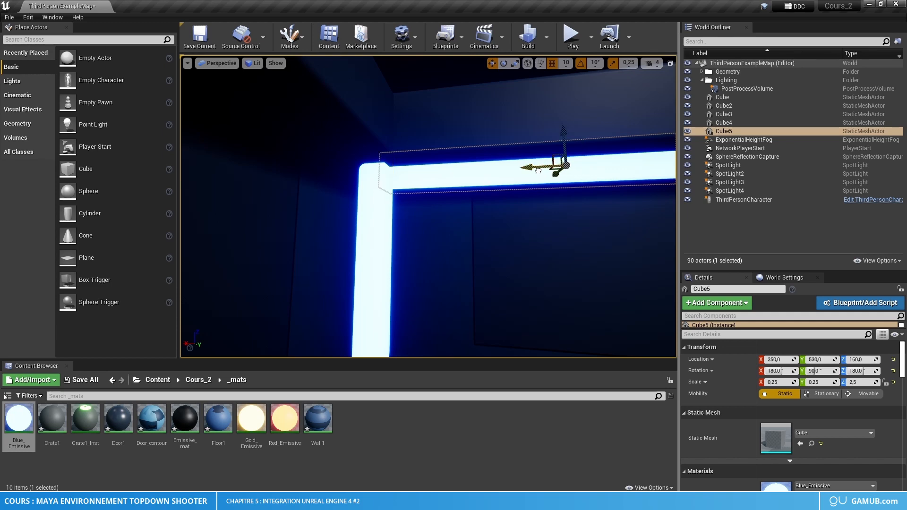
key(Escape)
right_drag(488, 122, 519, 149)
click(415, 184)
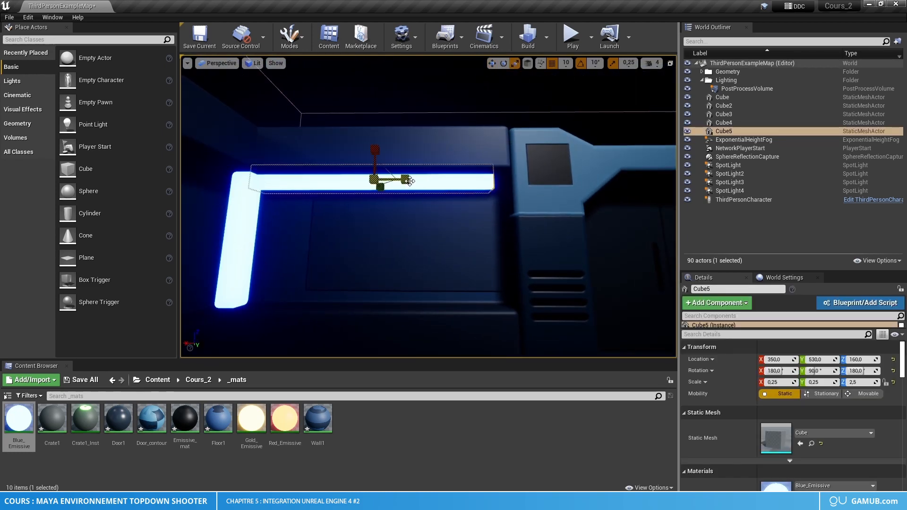
drag(409, 181, 418, 181)
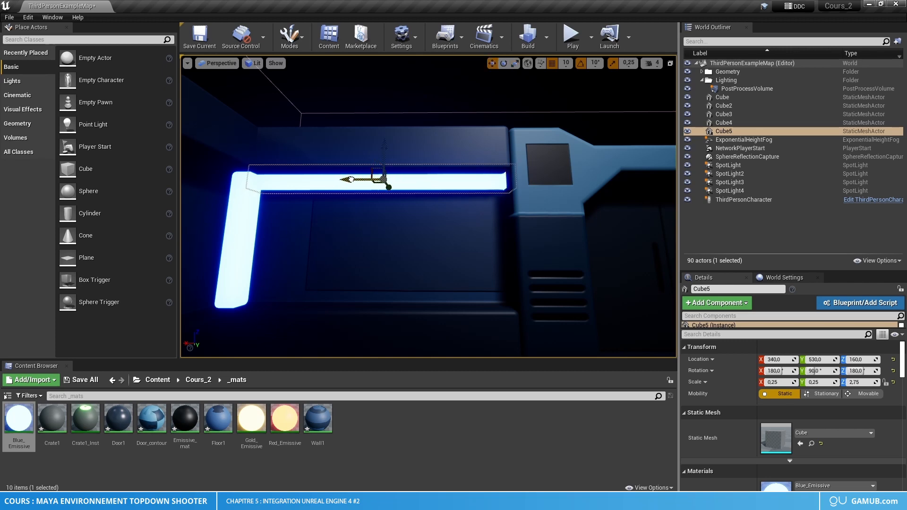
key(Escape)
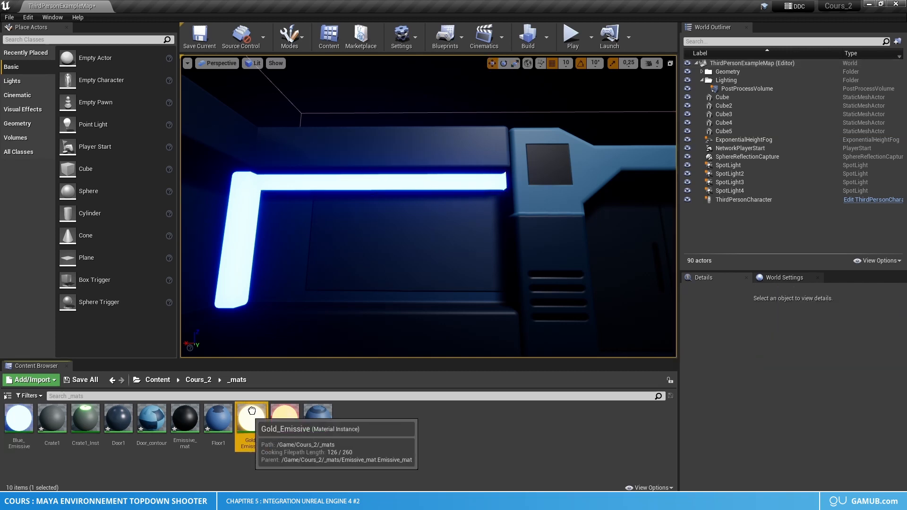
Step: Apply the Gold_Emissive material to the horizontal light strip between the corner pillar and the door frame
drag(251, 418, 337, 187)
right_drag(337, 187, 336, 187)
right_drag(469, 168, 469, 168)
click(470, 168)
right_drag(415, 178, 410, 189)
Step: Duplicate the gold strip, rotate the copy 90° and fit it along the adjoining wall at X 490, Y 380
key(ctrl+w)
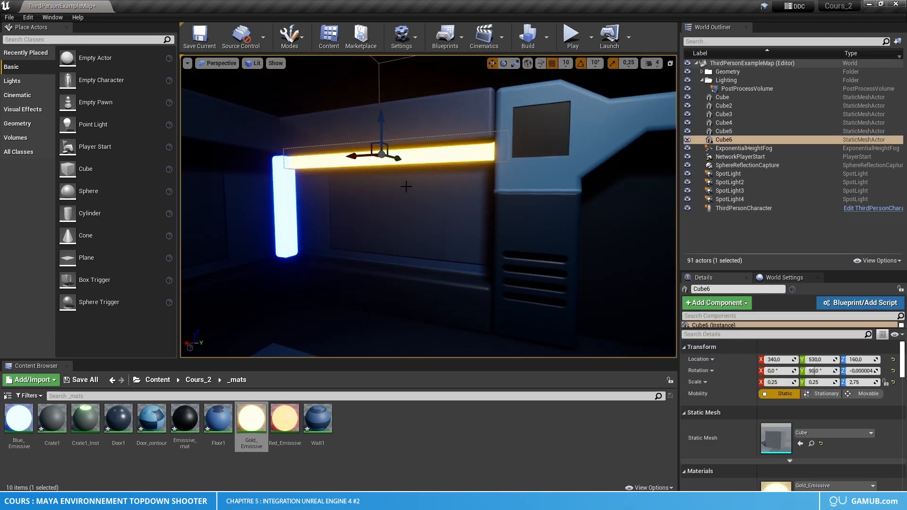
key(e)
drag(428, 156, 265, 160)
key(w)
right_drag(298, 167, 241, 168)
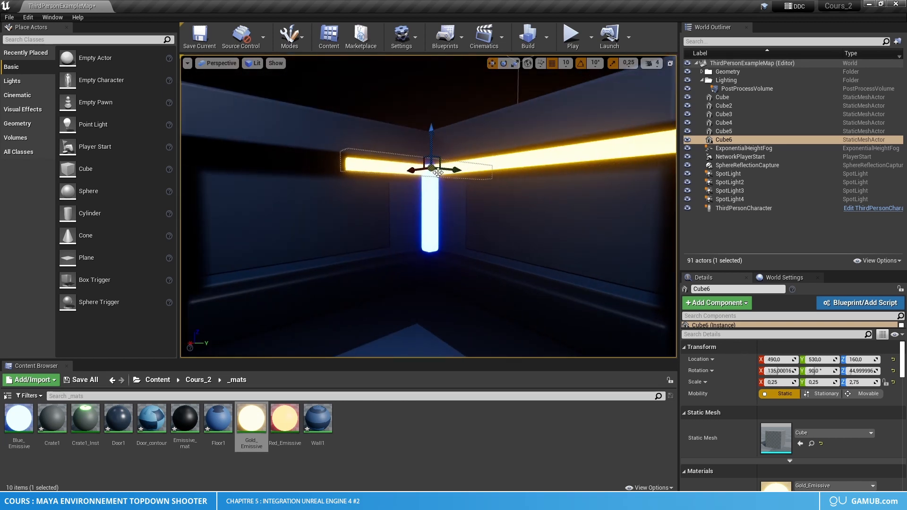
drag(460, 173, 379, 172)
right_drag(379, 172, 349, 171)
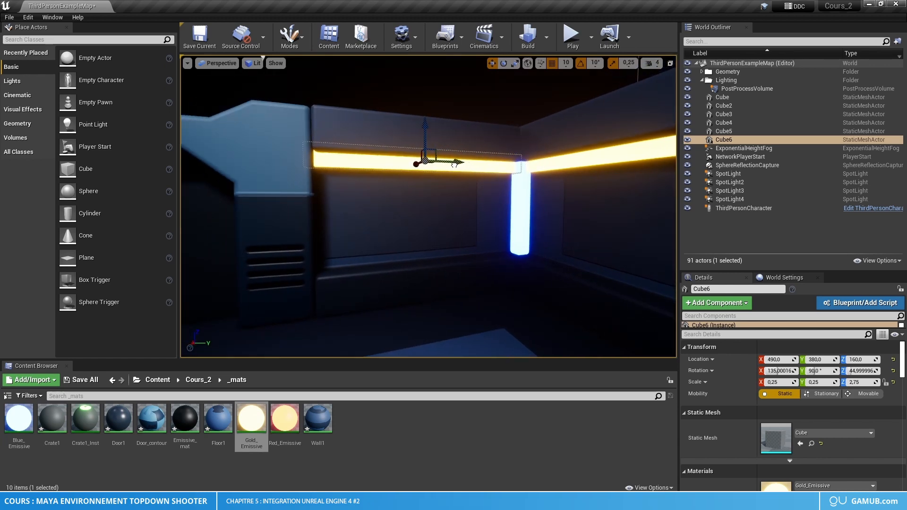
right_drag(453, 164, 510, 152)
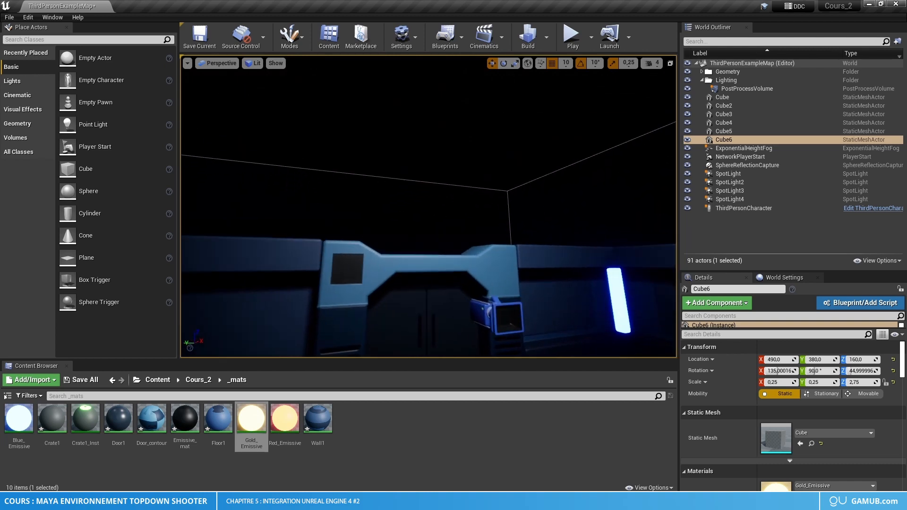
Step: Group the two gold light strips that meet at the corner pillar
key(f)
ctrl+click(511, 223)
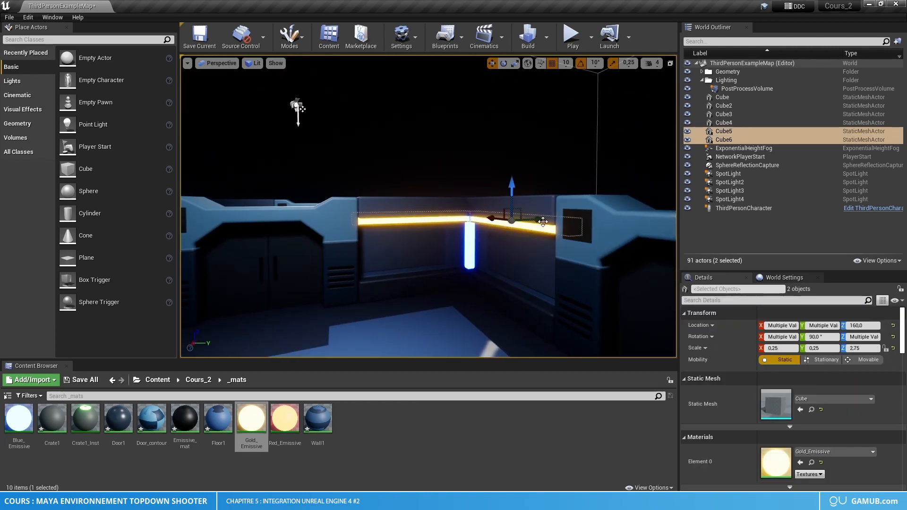
right_click(741, 131)
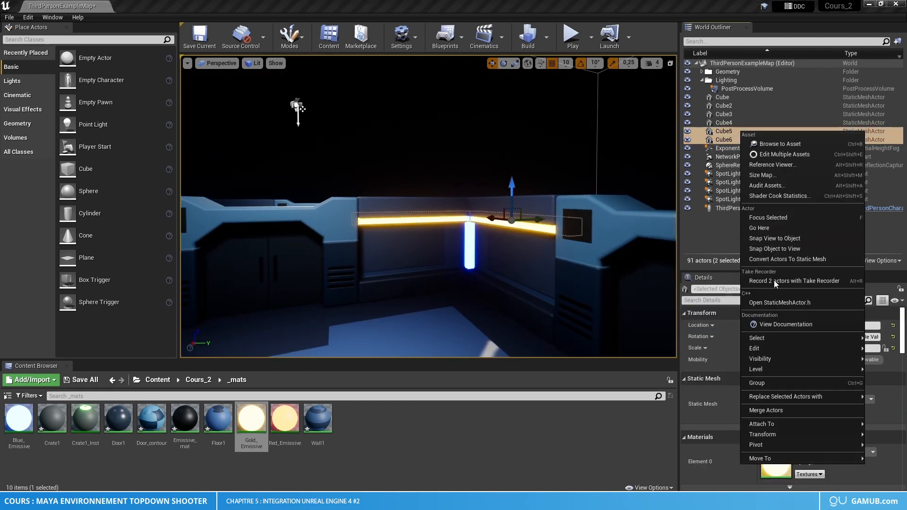
click(771, 383)
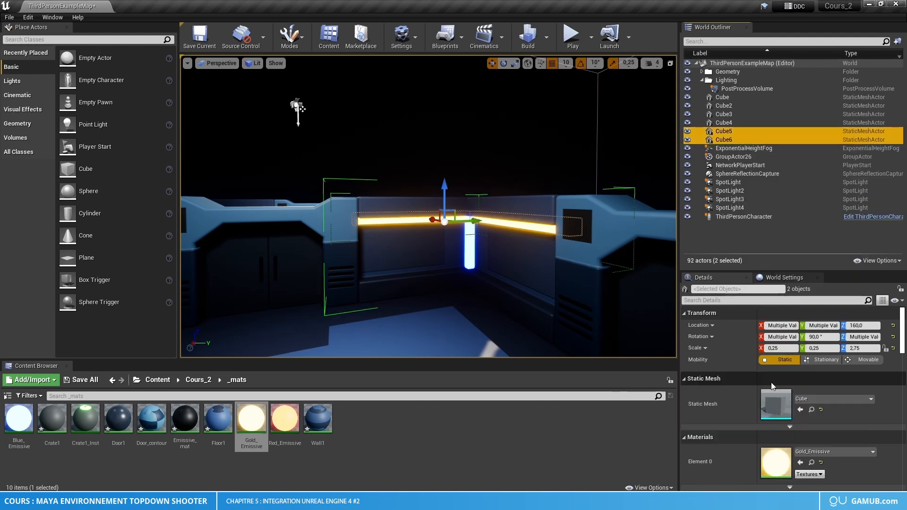
Step: Duplicate the grouped gold strips, rotate the copy and align it with the walls around the room's next corner pillar
right_drag(482, 226, 455, 232)
key(ctrl+w)
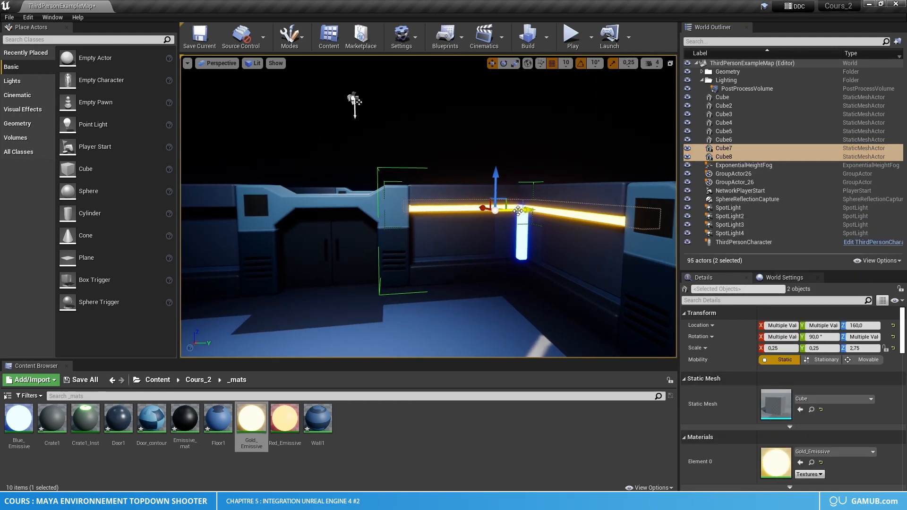
drag(524, 210, 326, 211)
right_drag(326, 211, 269, 211)
drag(480, 208, 353, 198)
key(e)
key(w)
right_drag(353, 199, 378, 196)
right_drag(437, 184, 439, 181)
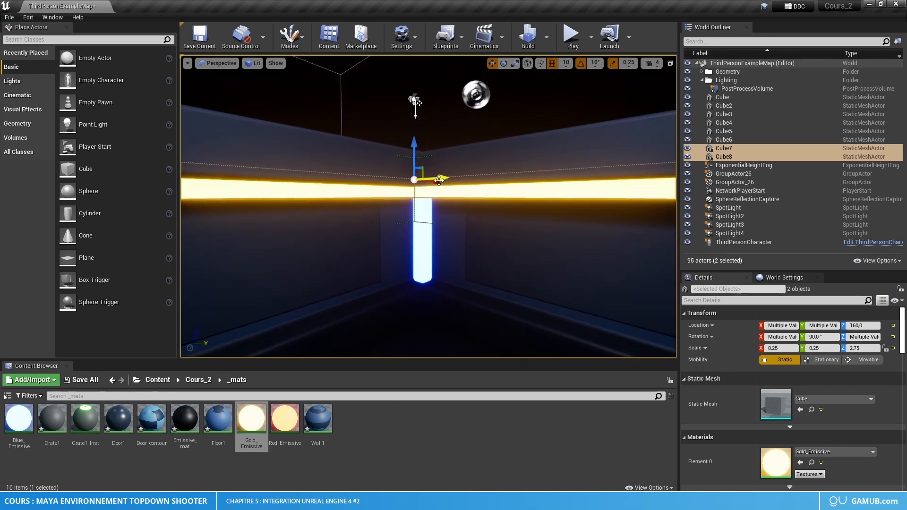
drag(441, 185, 444, 186)
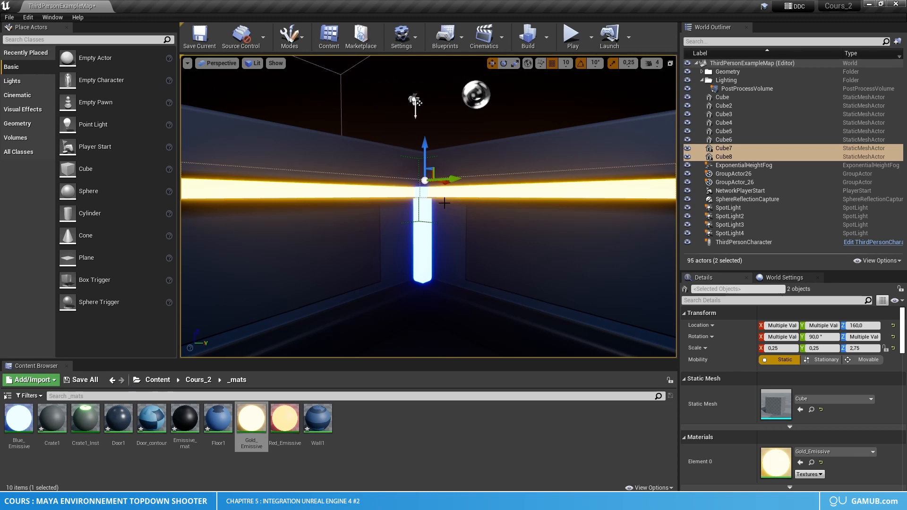
Step: Duplicate the gold strip group again, rotating and moving the copy onto the walls of the third corner
right_drag(531, 215, 552, 217)
key(ctrl+w)
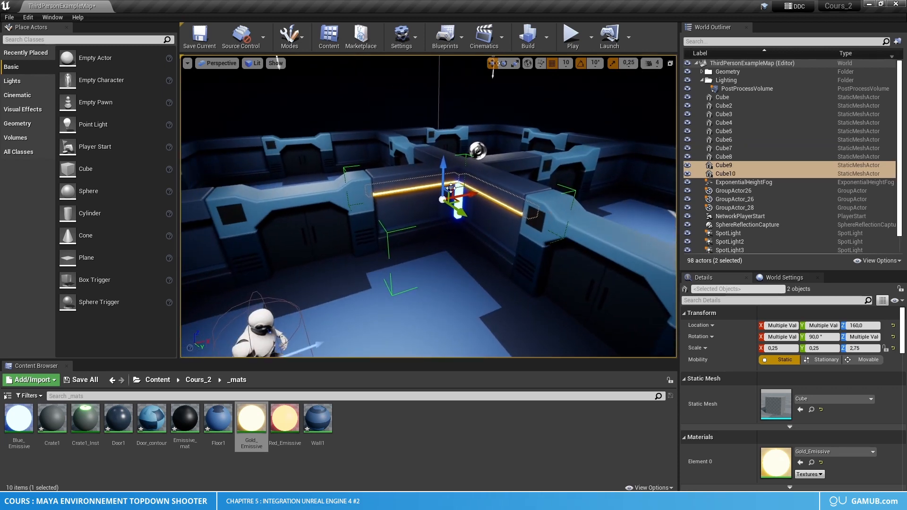
drag(466, 195, 231, 234)
right_drag(231, 234, 174, 232)
drag(360, 202, 302, 209)
key(e)
key(w)
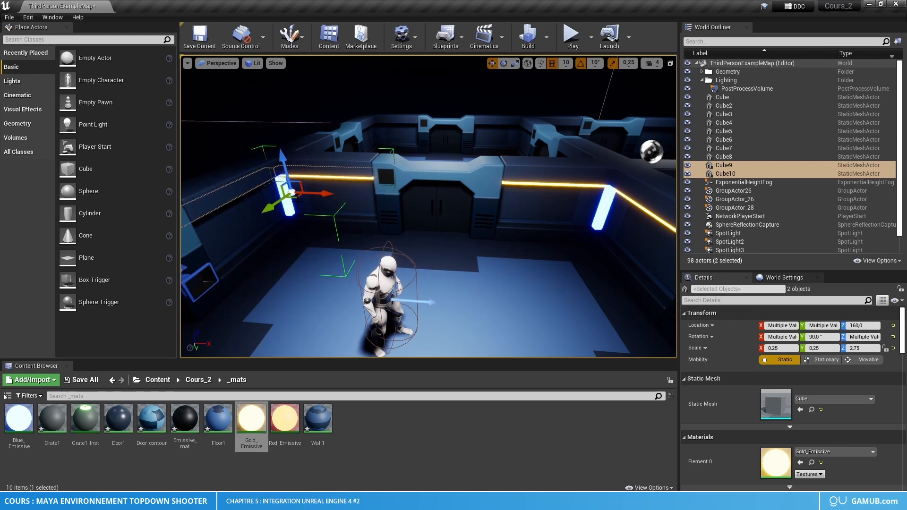
key(f)
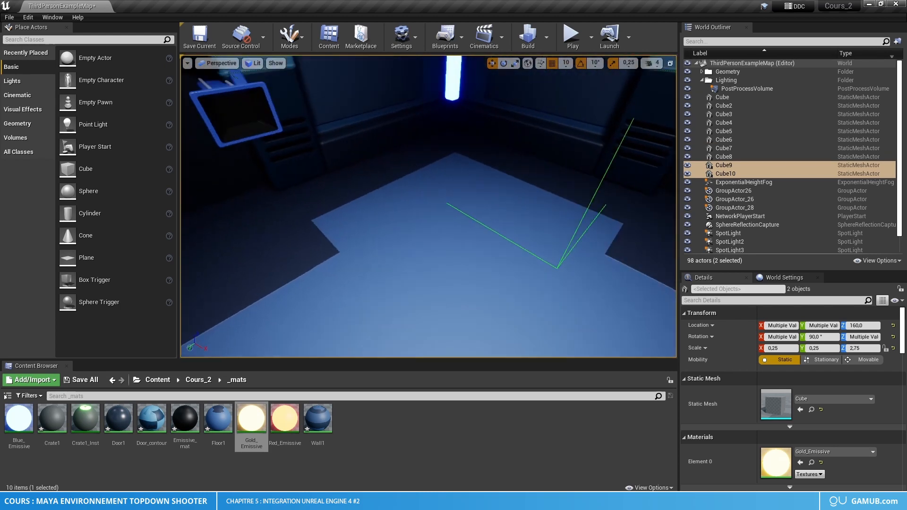
right_drag(425, 208, 411, 186)
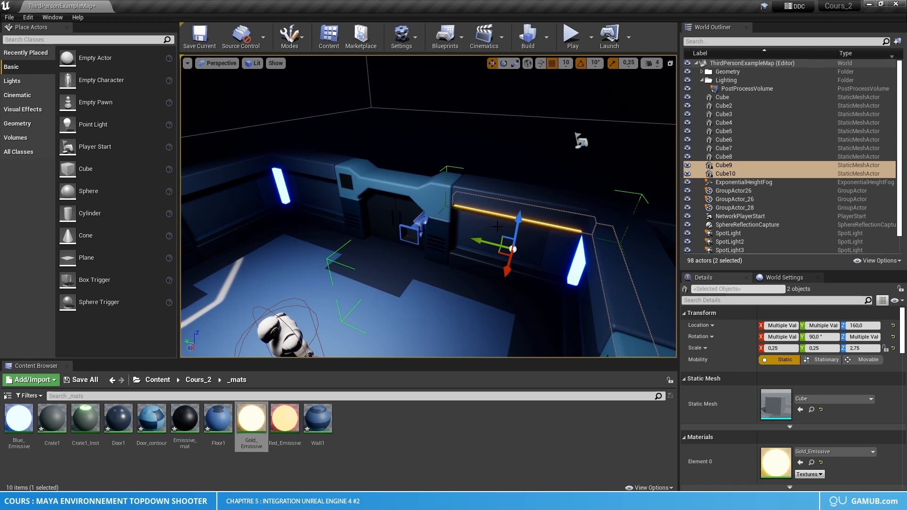
Step: Duplicate the gold strip group into the fourth corner, rotate it to follow both walls, and clear the selection
alt+drag(497, 226, 261, 209)
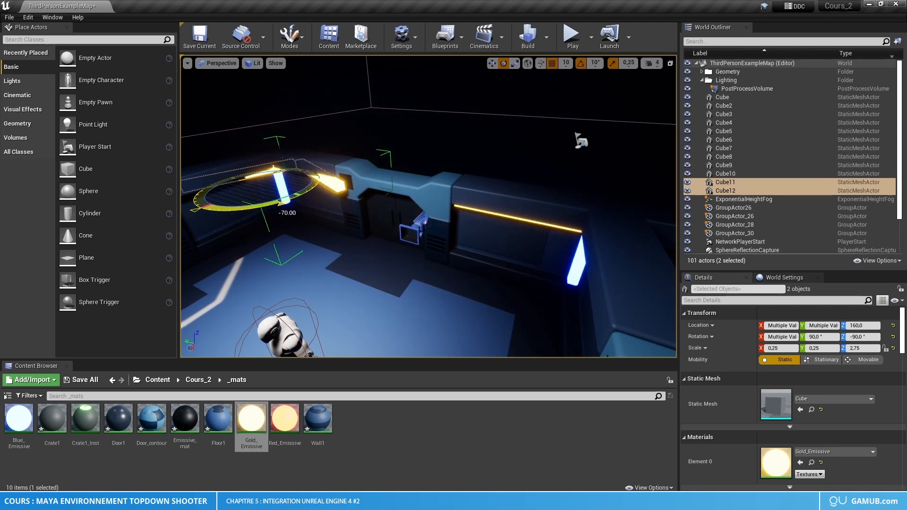
key(w)
right_drag(312, 203, 231, 197)
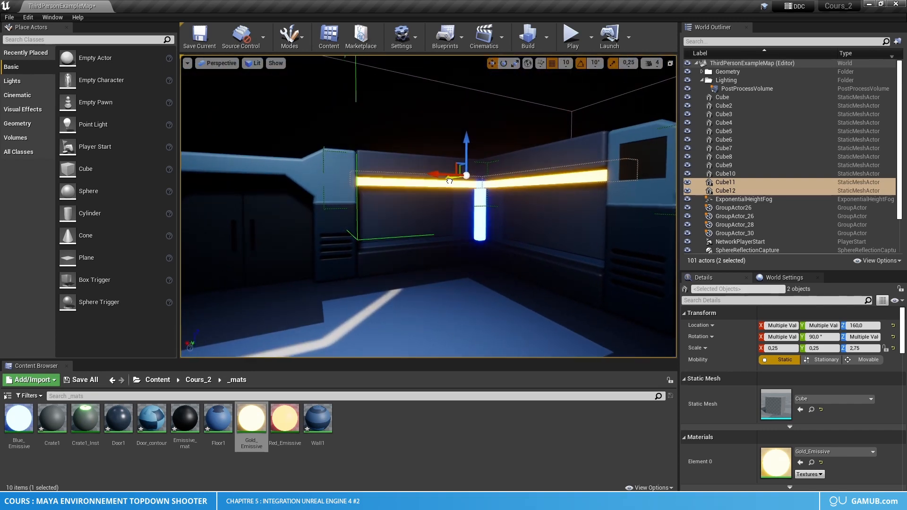
click(559, 130)
right_drag(559, 130, 662, 135)
right_drag(455, 172, 467, 151)
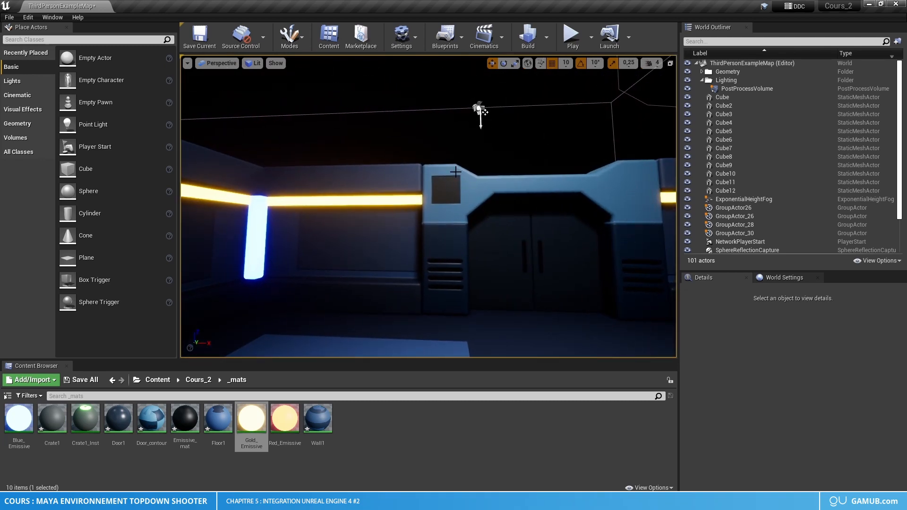
right_drag(460, 186, 406, 180)
mouse_move(477, 90)
right_down()
mouse_move(425, 88)
mouse_move(480, 94)
right_up()
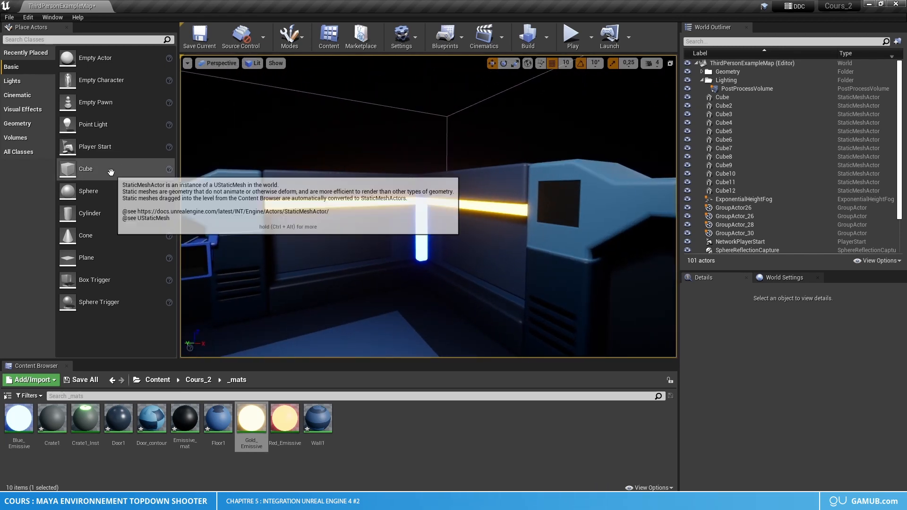
Step: Add a cube scaled to 0.25 in front of the door frame's square screen, at X -80, Y -310, Z 170
drag(110, 170, 519, 215)
key(r)
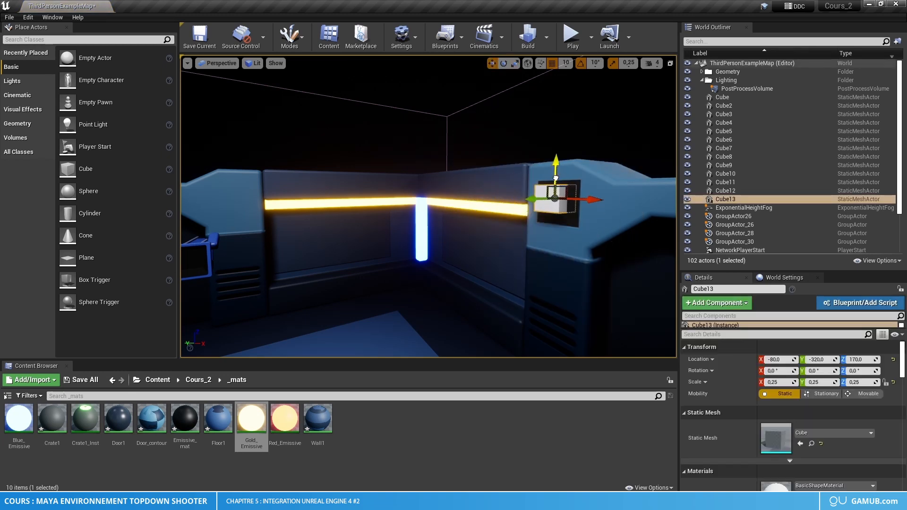
drag(544, 199, 533, 203)
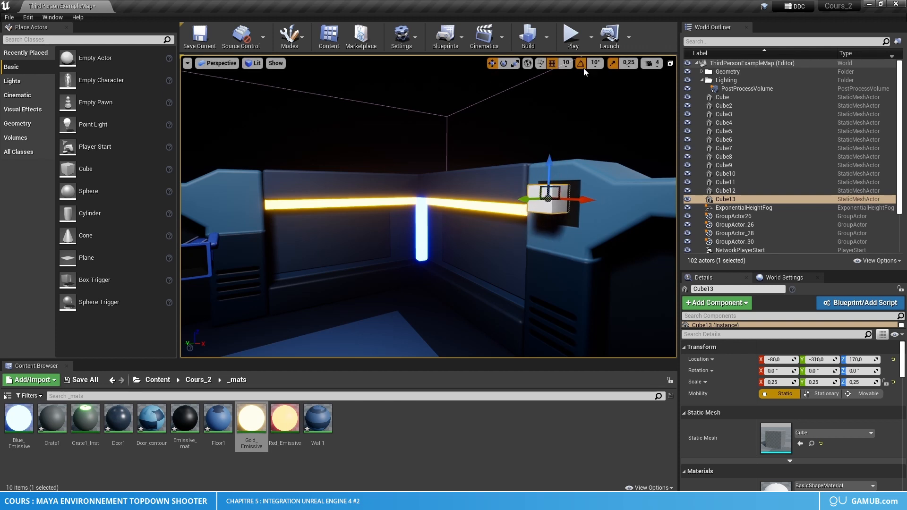
Step: Turn off scale and grid snapping and push the cube into the door frame's screen, to about Y -324
click(616, 64)
drag(530, 200, 539, 201)
click(551, 63)
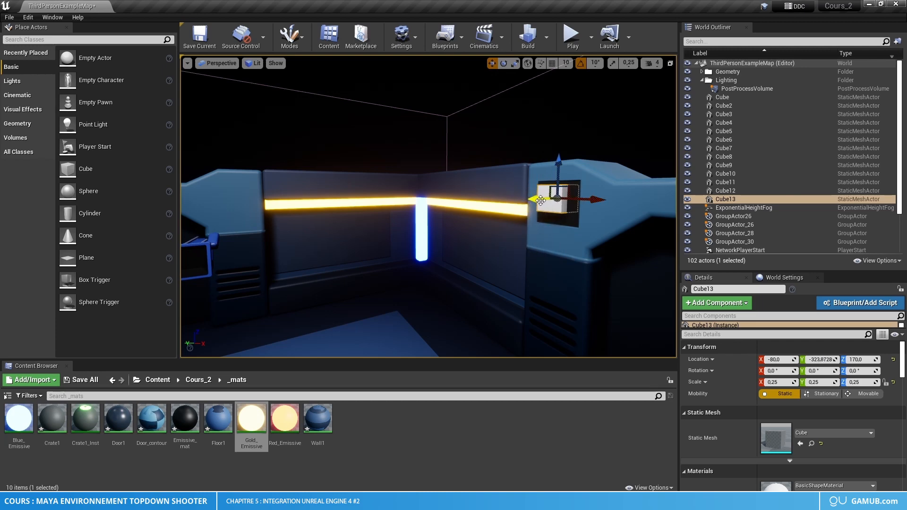
right_drag(540, 200, 548, 200)
Step: Scale the cube uniformly to about 0.32 and centre it in the screen recess at about X -76.6, Y -327.9, Z 166.7
key(r)
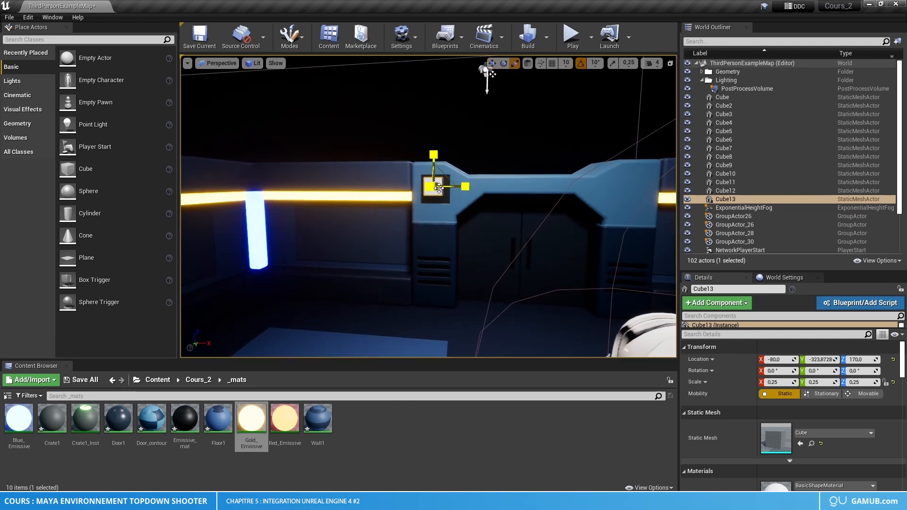
mouse_move(439, 188)
right_down()
mouse_move(496, 188)
mouse_move(442, 188)
right_up()
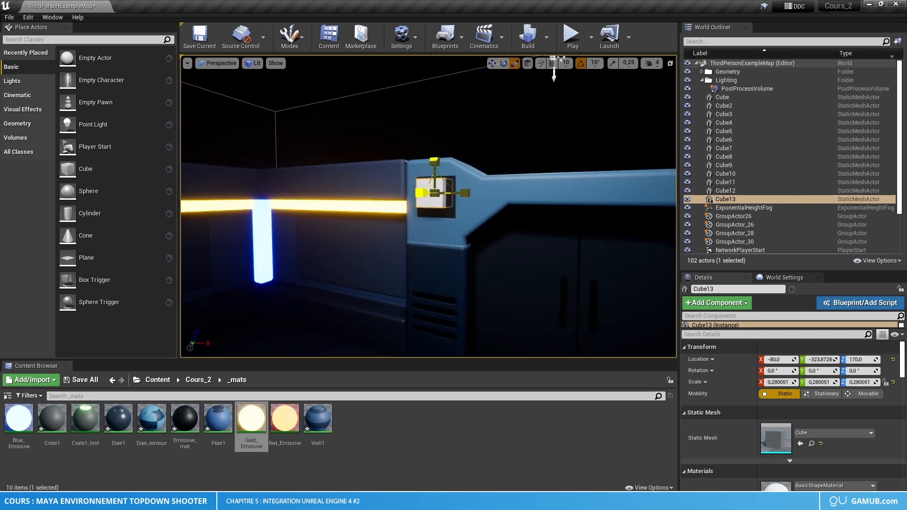
mouse_move(437, 168)
mouse_down()
mouse_move(425, 199)
mouse_move(436, 175)
mouse_up()
click(475, 196)
right_drag(475, 196, 543, 196)
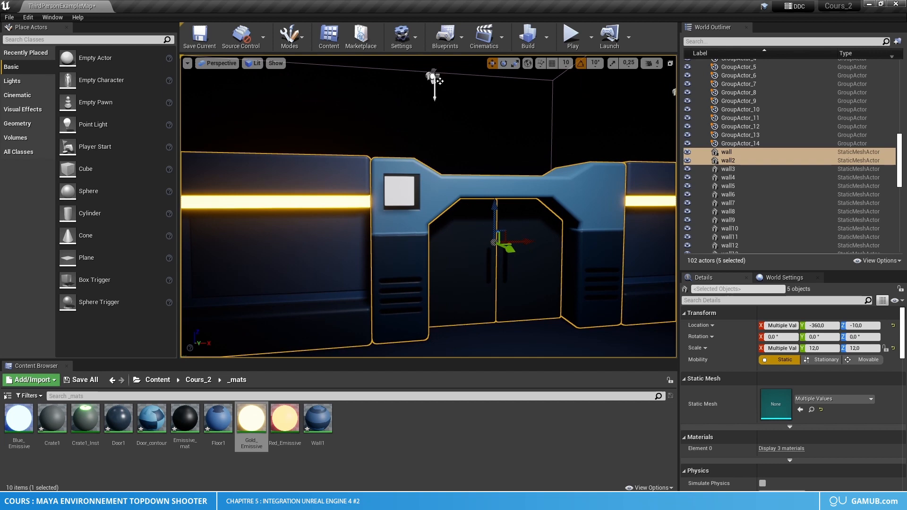
click(393, 189)
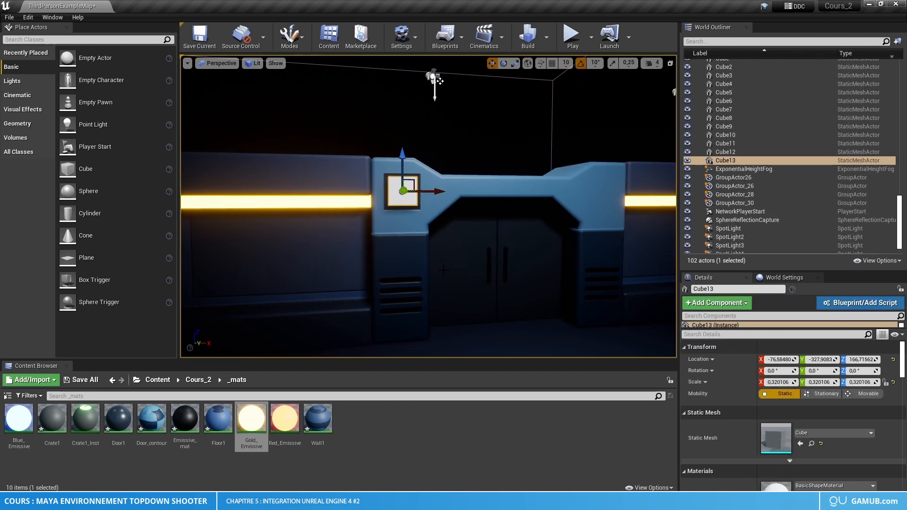
Step: Apply the Red_Emissive material to the cube in the door frame's screen recess
click(437, 416)
right_drag(434, 321, 427, 322)
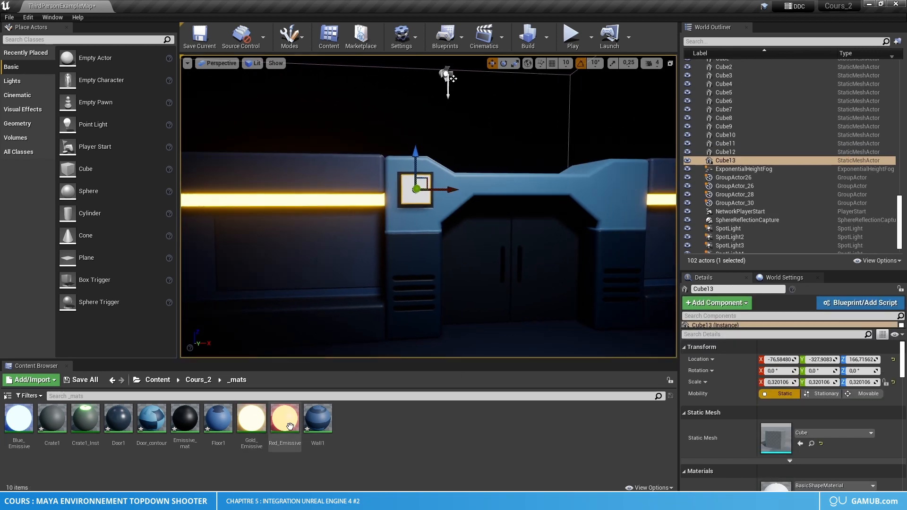
drag(290, 426, 415, 187)
right_drag(415, 187, 435, 208)
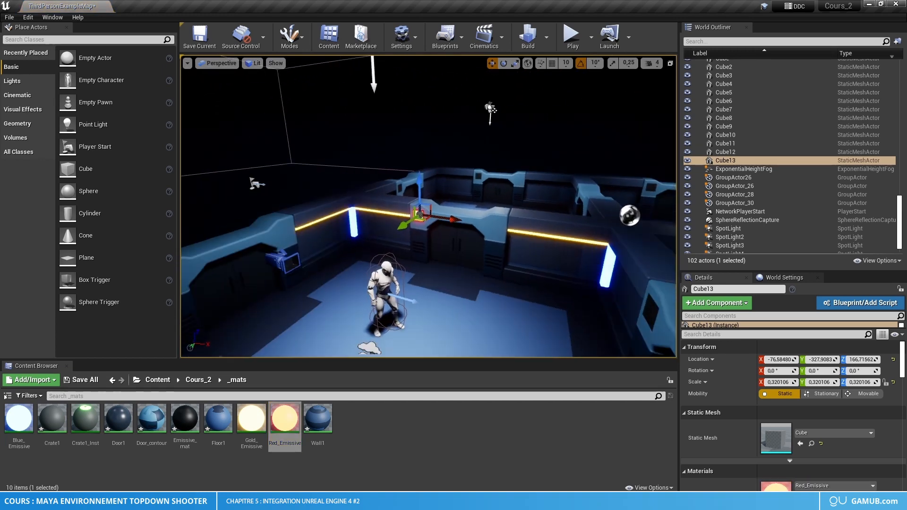
right_drag(494, 110, 287, 228)
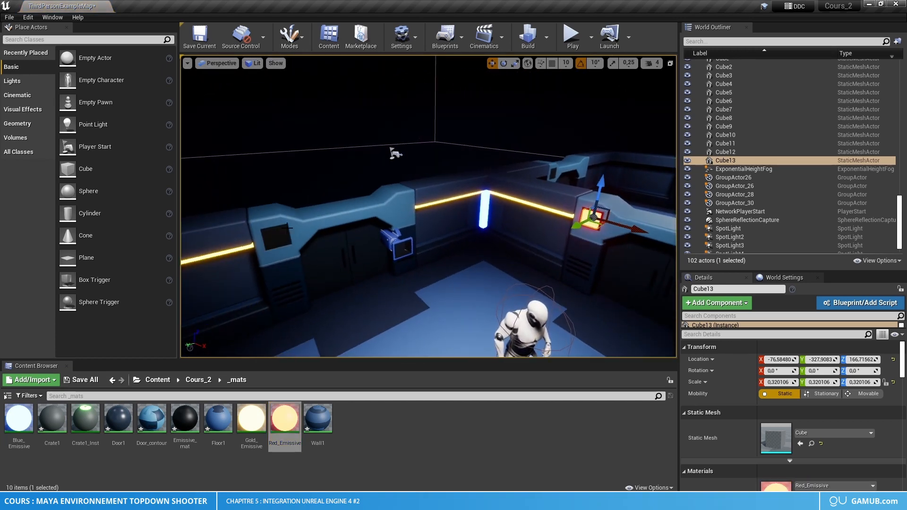
right_drag(452, 288, 438, 288)
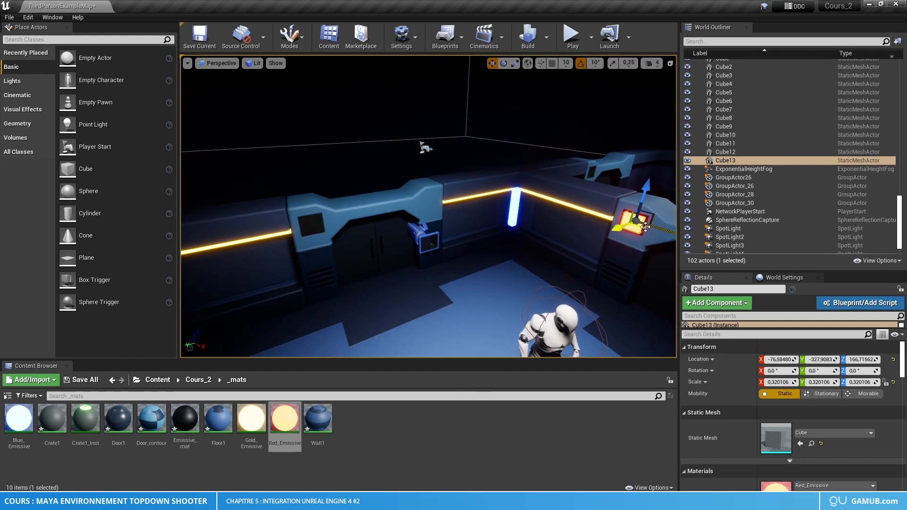
Step: Duplicate the red screen cube and place the copy on the adjacent wall's door frame at about X -361, Y 217
alt+drag(658, 225, 437, 302)
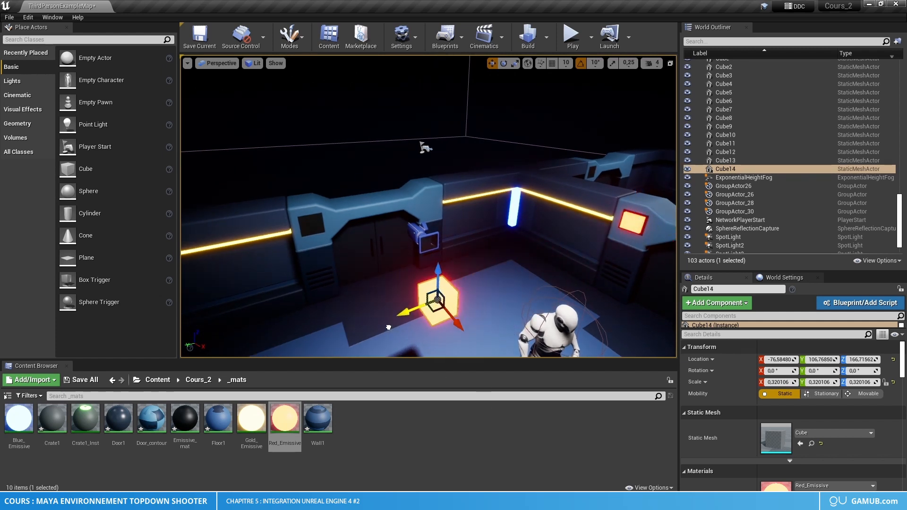
right_drag(437, 302, 368, 321)
drag(503, 313, 444, 221)
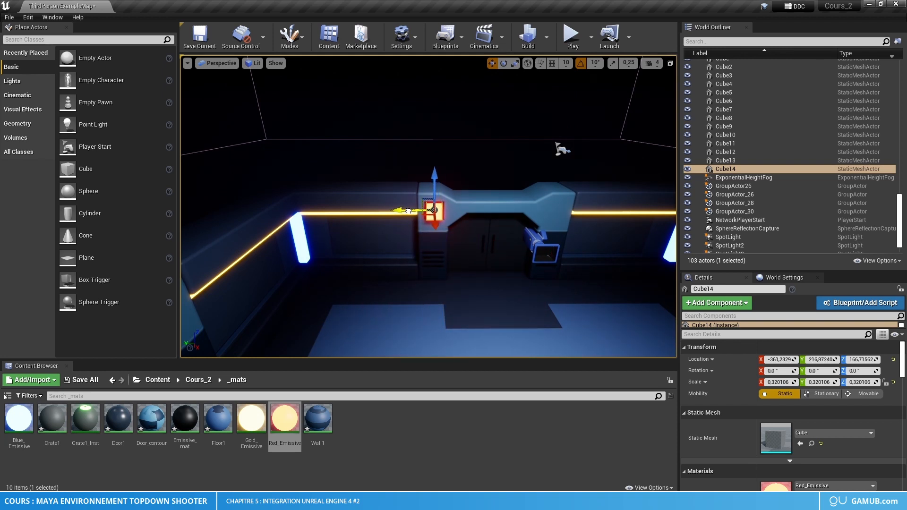
right_drag(409, 211, 429, 231)
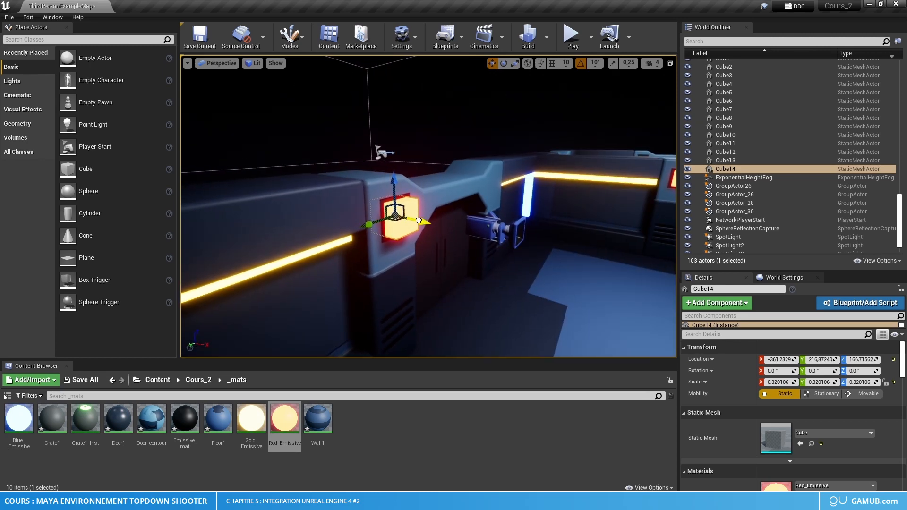
mouse_move(492, 235)
right_down()
mouse_move(482, 241)
mouse_move(501, 222)
mouse_move(515, 229)
mouse_move(492, 235)
right_up()
click(442, 201)
Step: Duplicate the red screen cube onto the third door frame's screen, at about X 178, Y 502
alt+drag(415, 203, 220, 210)
right_drag(340, 189, 283, 189)
drag(397, 188, 264, 155)
right_drag(261, 154, 226, 156)
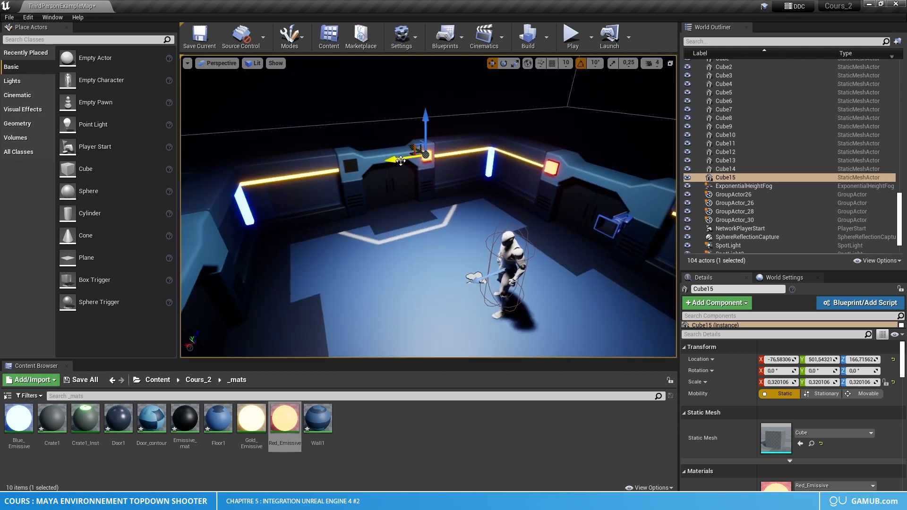
drag(392, 163, 316, 167)
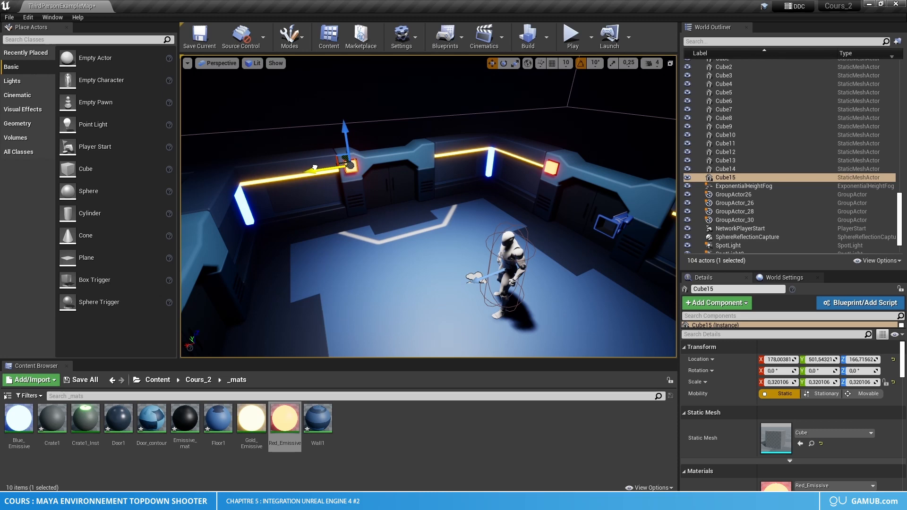
key(f)
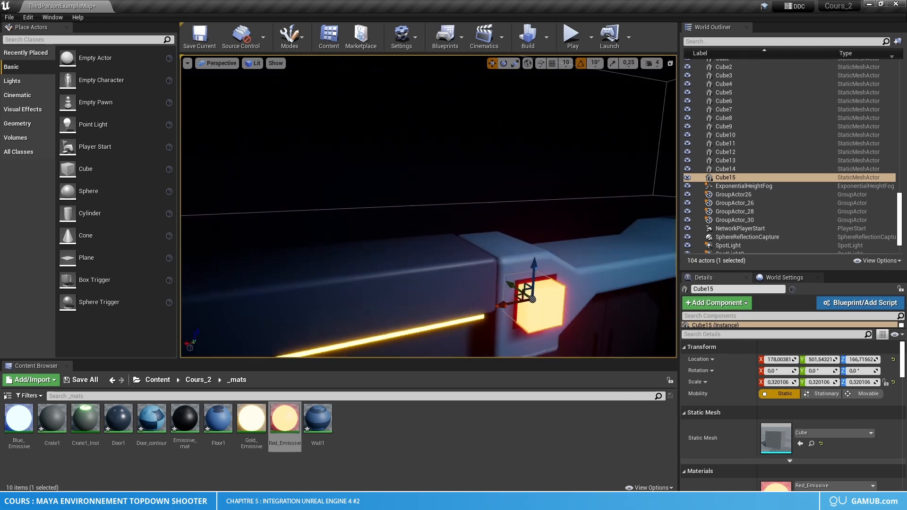
Step: Seat the third door's red screen cube at about Y 504 and duplicate it onto the fourth door frame at about X 466.5, Y -36.6
drag(384, 207, 379, 205)
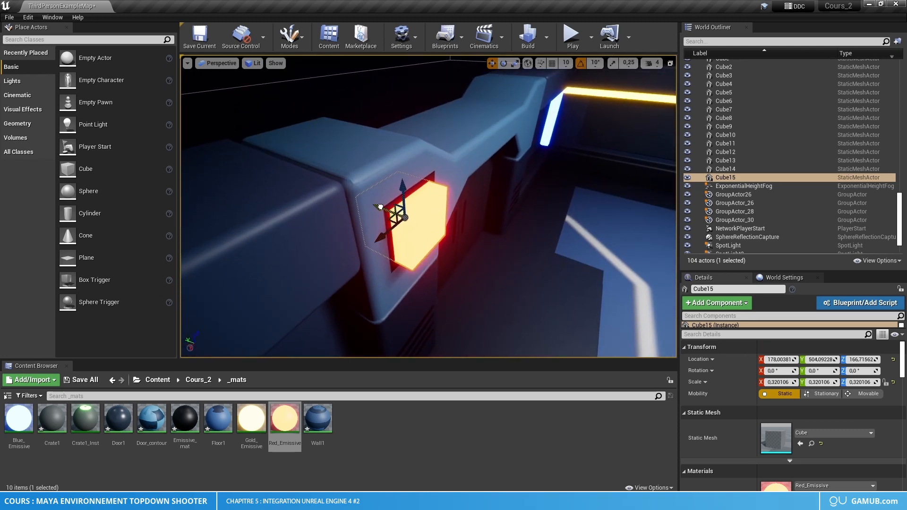
right_drag(380, 205, 310, 92)
alt+drag(562, 211, 280, 203)
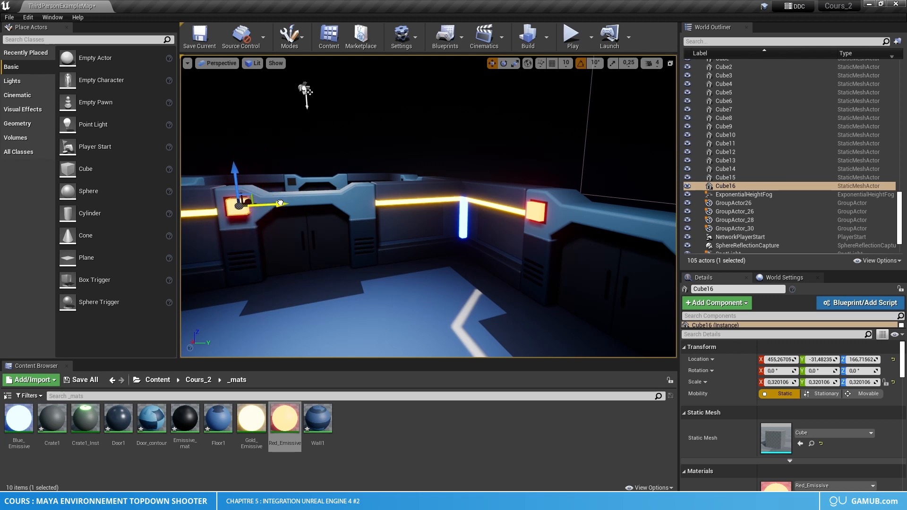
key(f)
scroll(419, 244, up, 5)
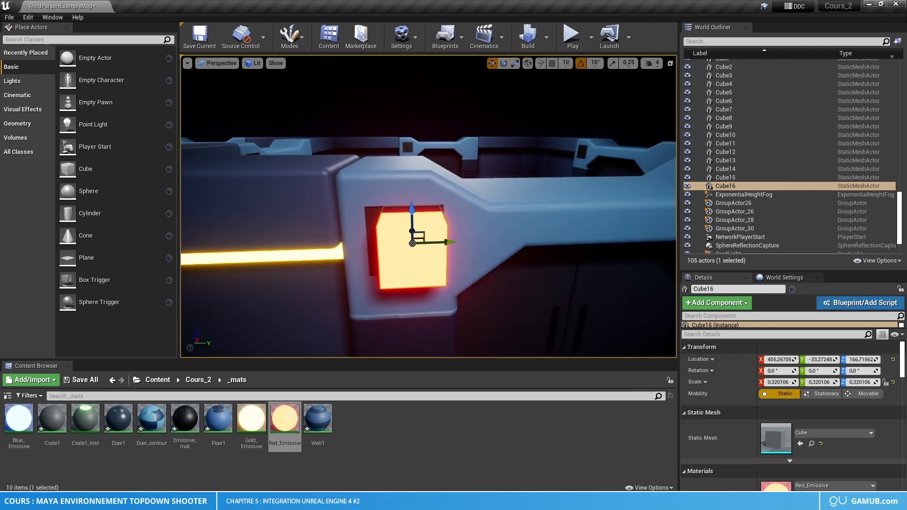
drag(439, 239, 402, 223)
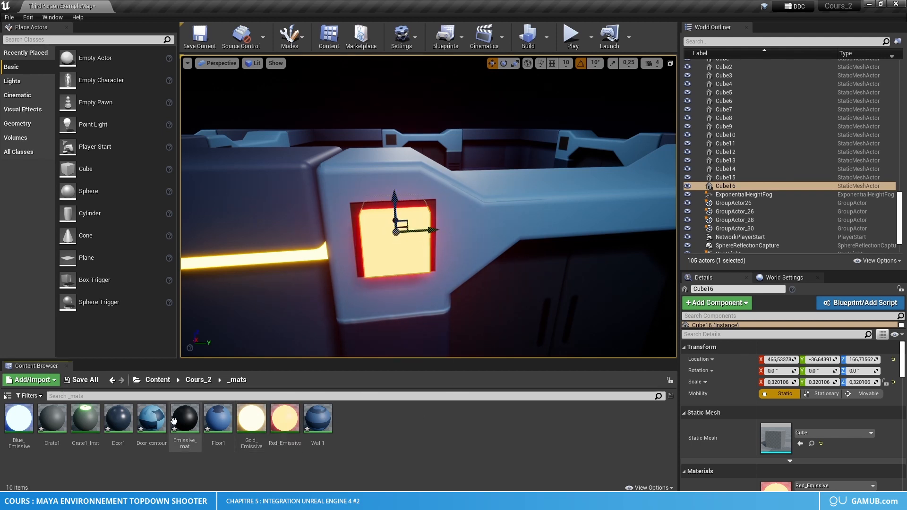
Step: Apply the Blue_Emissive material to the fourth door frame's screen cube
drag(18, 418, 387, 244)
right_drag(388, 244, 538, 212)
right_drag(428, 206, 428, 206)
Step: Select all emissive cubes from Cube to Cube16 and ungroup them
scroll(738, 187, up, 4)
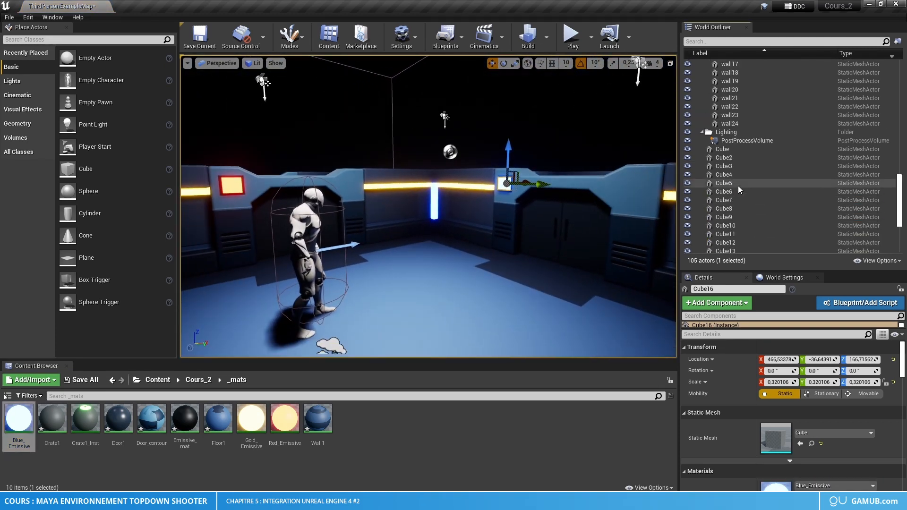
shift+click(731, 151)
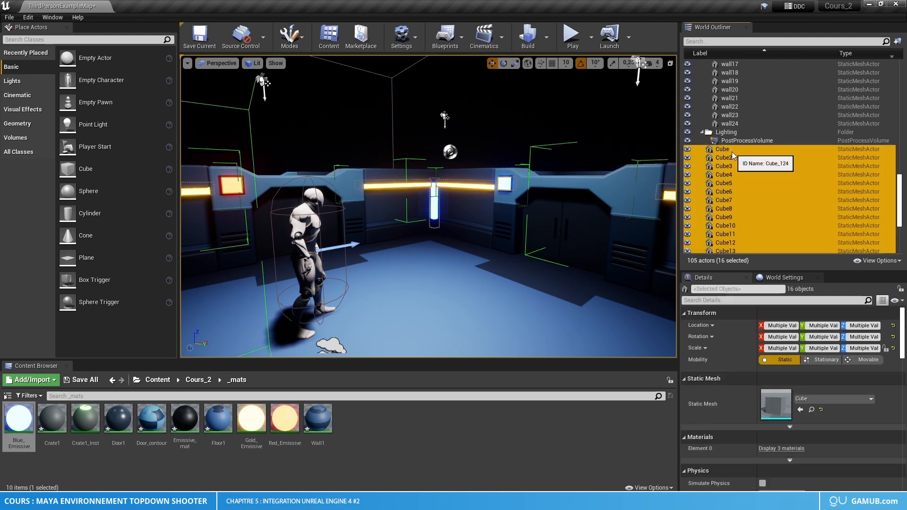
right_click(736, 194)
mouse_move(767, 414)
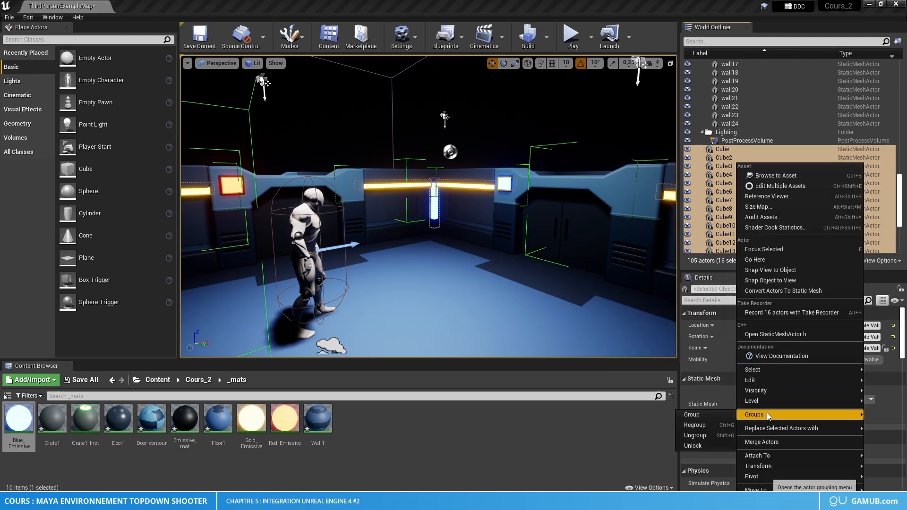
click(708, 433)
Step: Move the selected cubes into a new actor folder named Emissive_Cubes
scroll(769, 228, down, 3)
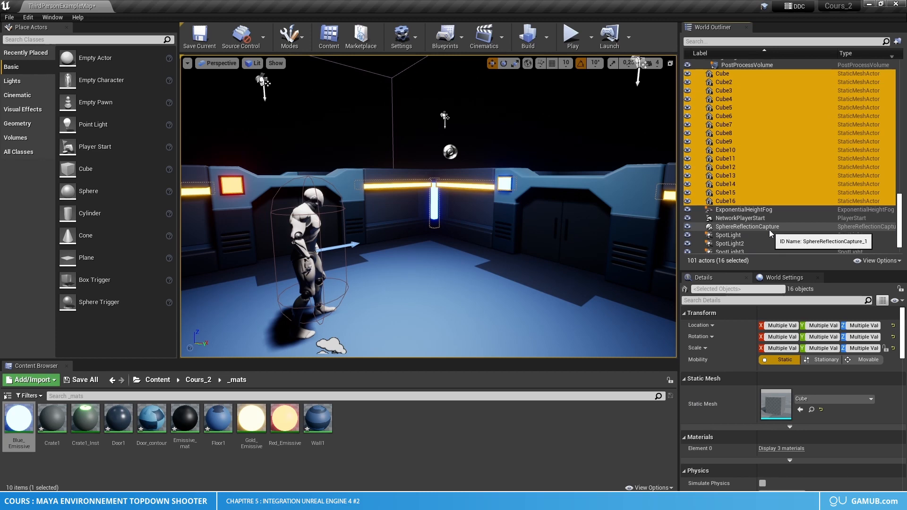
scroll(769, 230, down, 2)
right_click(749, 154)
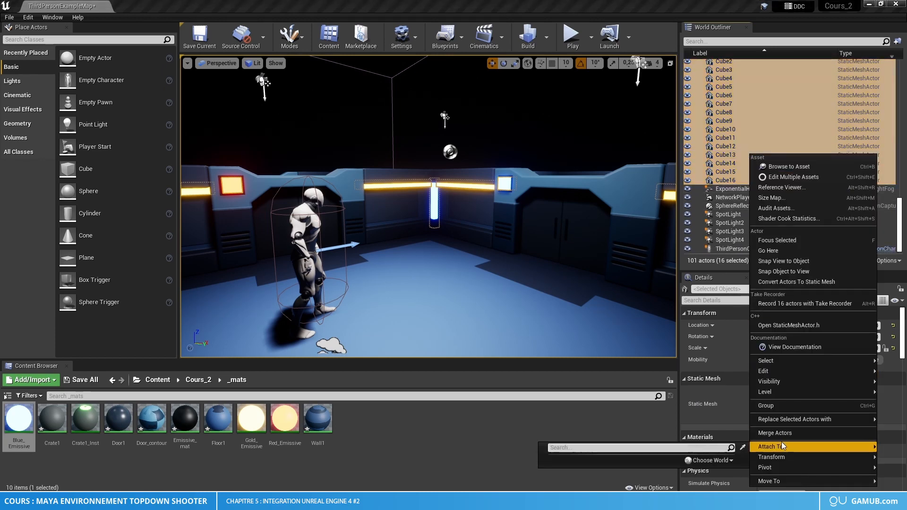
mouse_move(779, 480)
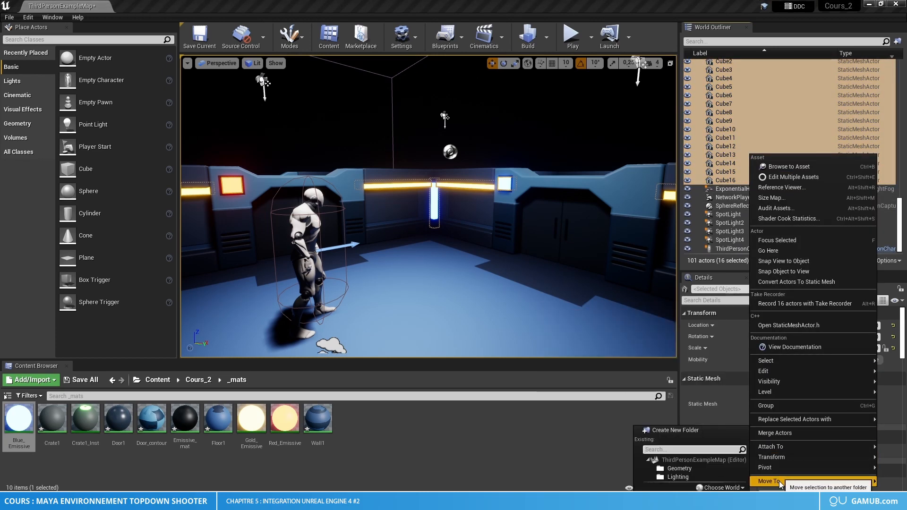
click(696, 432)
text(Emissi)
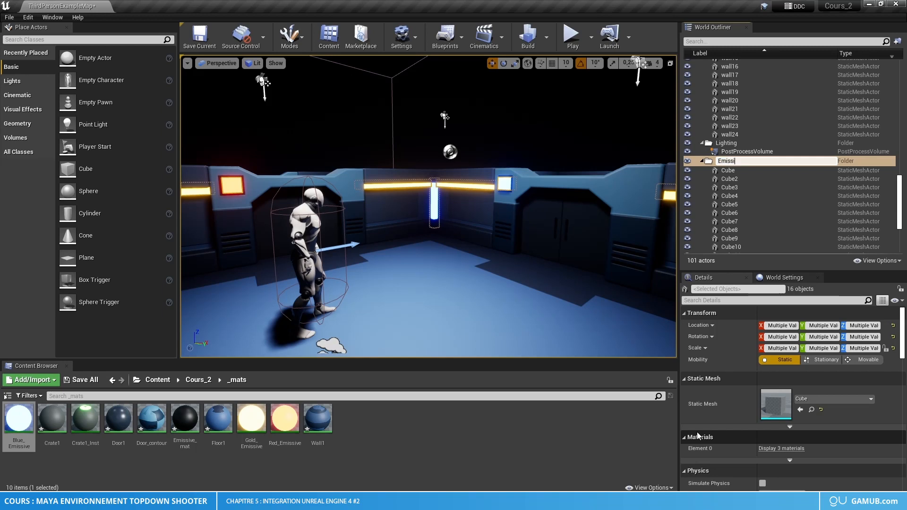
text(ve_Cubes)
key(Return)
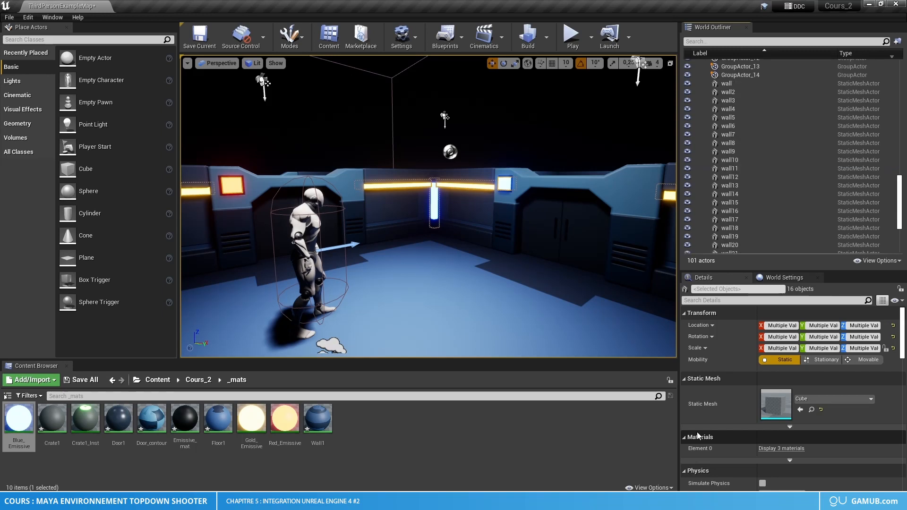
Step: Collapse the Geometry folder in the level's actor list
scroll(802, 141, up, 10)
scroll(794, 155, up, 5)
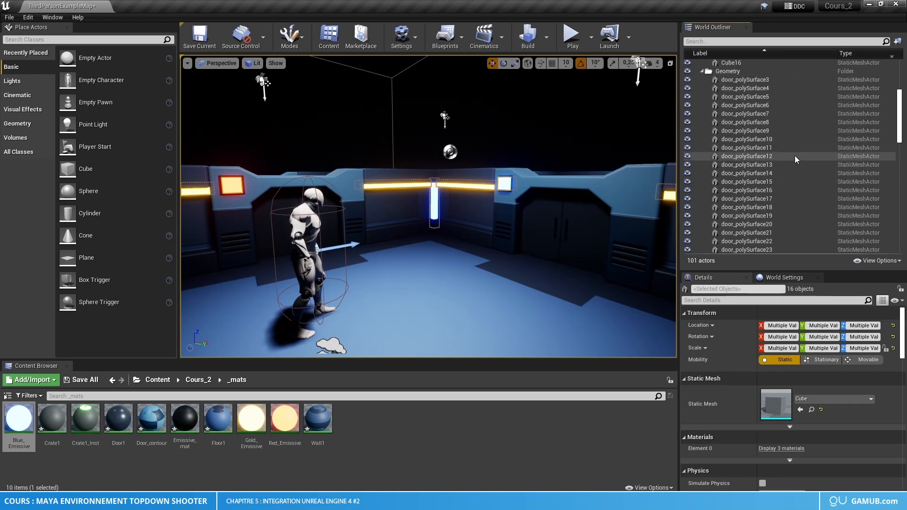
click(701, 176)
scroll(700, 177, up, 3)
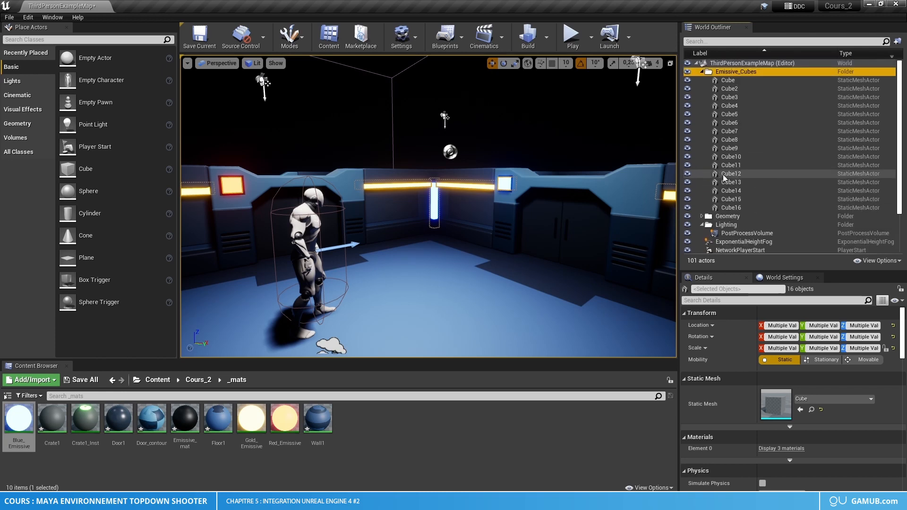
click(701, 72)
click(703, 71)
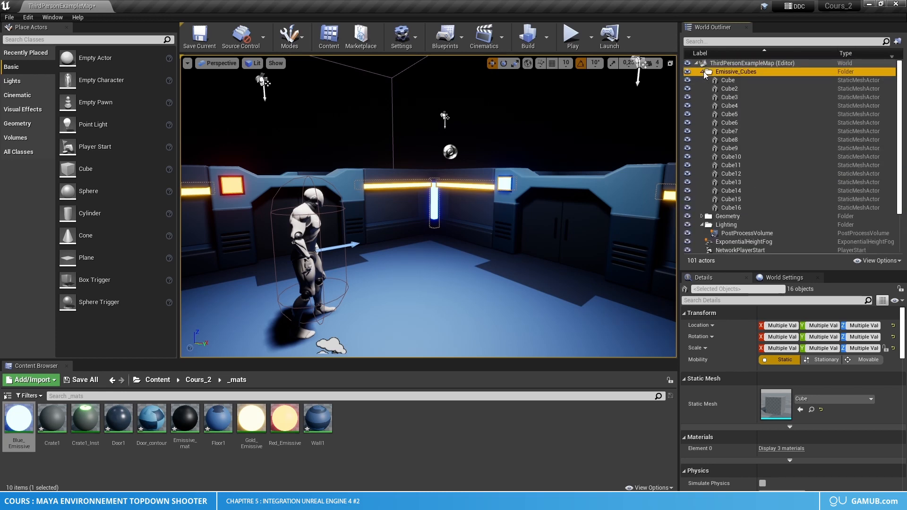
Step: Select all 16 cubes in the Emissive_Cubes folder and duplicate them along X onto the adjacent room in the top view
click(728, 81)
shift+click(755, 207)
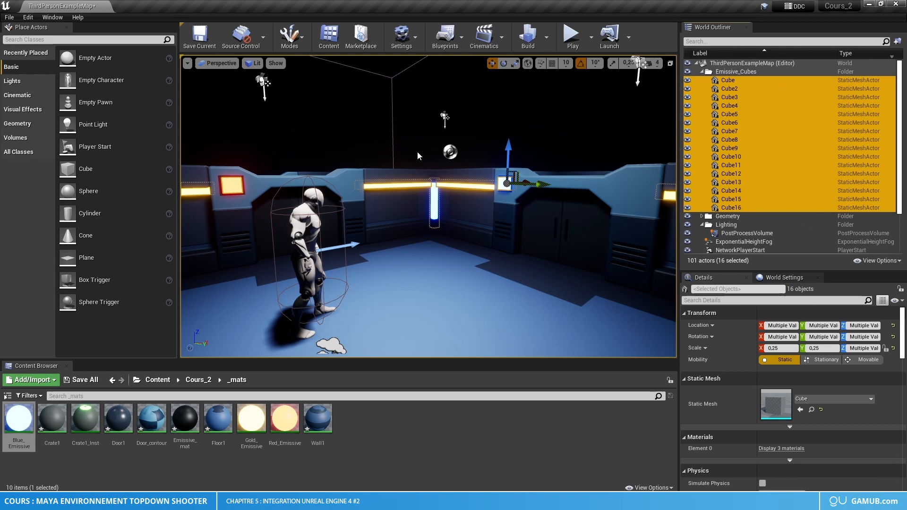
click(218, 63)
click(210, 92)
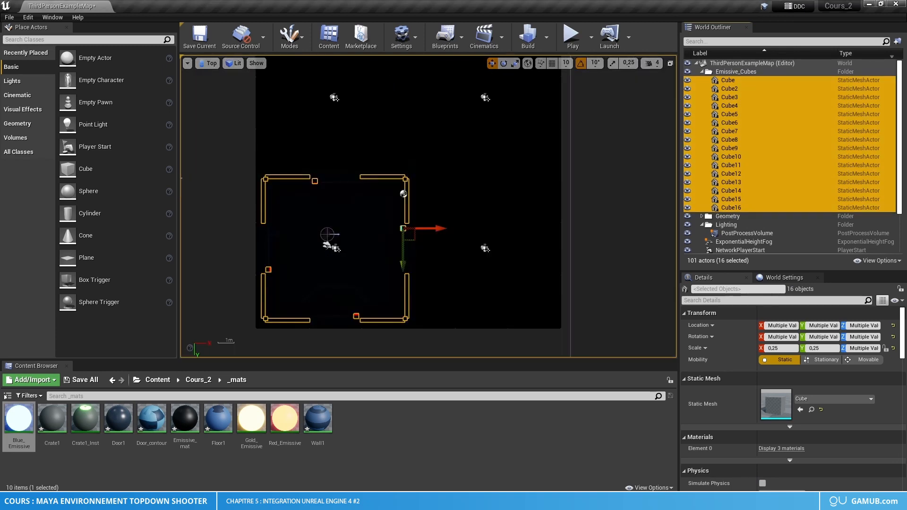
alt+drag(436, 225, 584, 231)
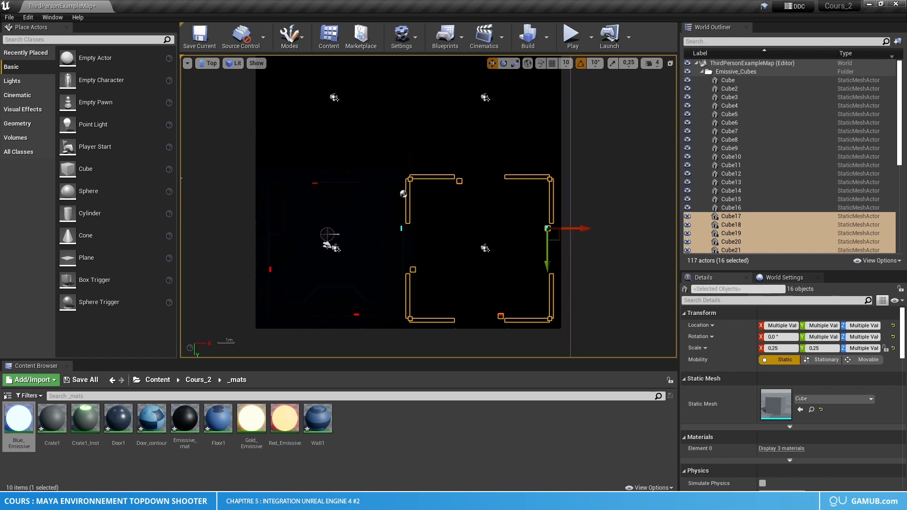
Step: Try to fine-align the duplicated cube set along X with the second room's walls in the perspective view, then undo the moves
click(208, 63)
click(212, 78)
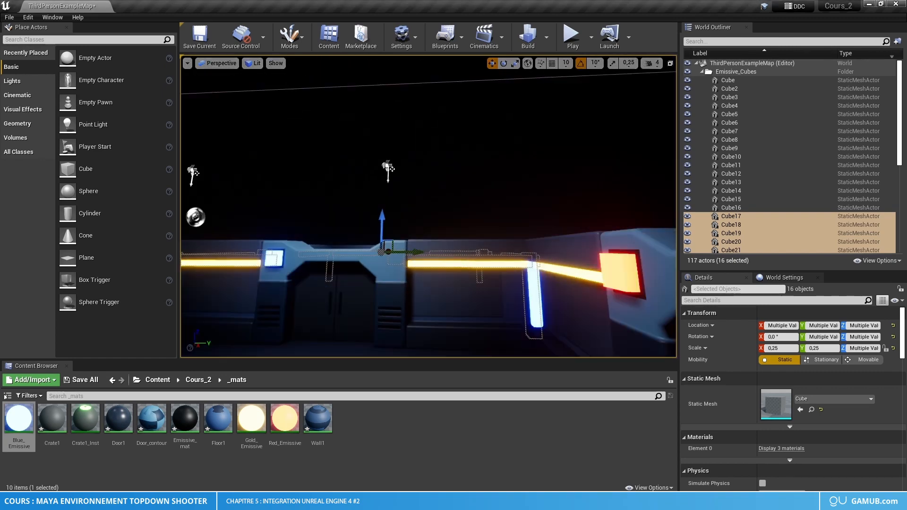
right_drag(425, 208, 299, 252)
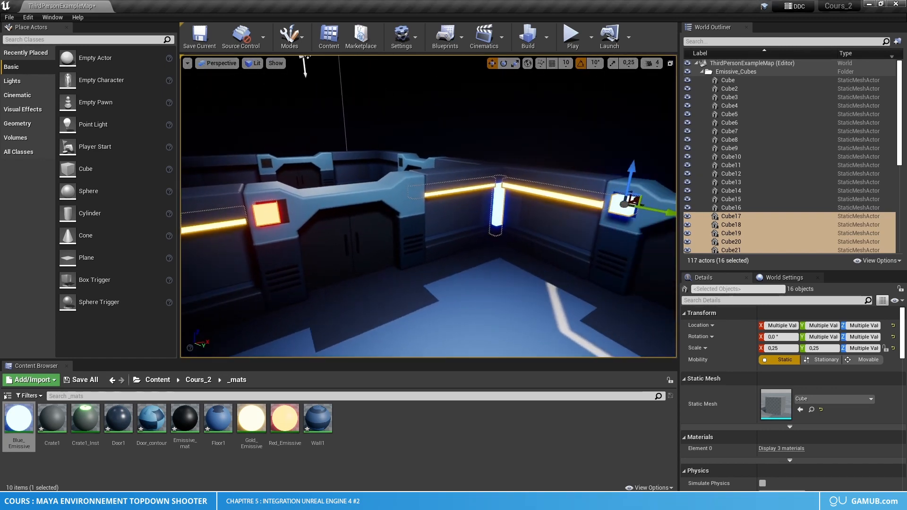
key(f)
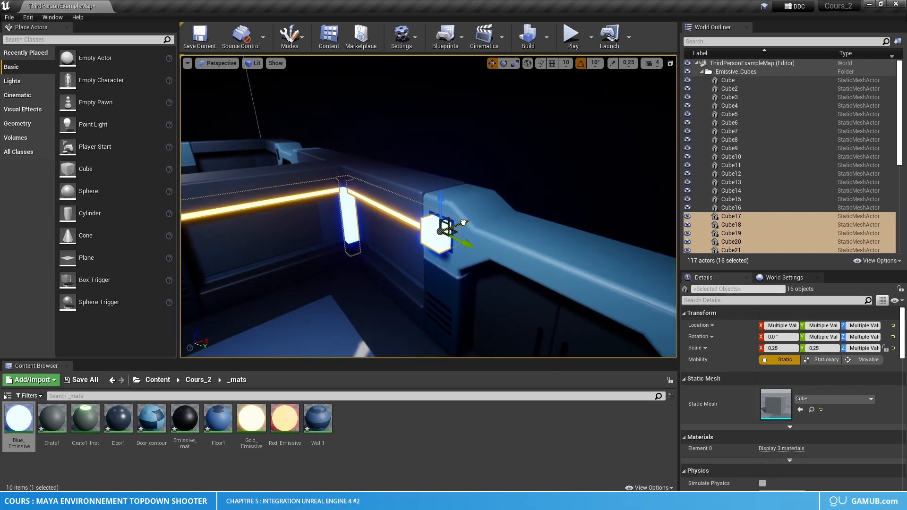
drag(464, 223, 467, 221)
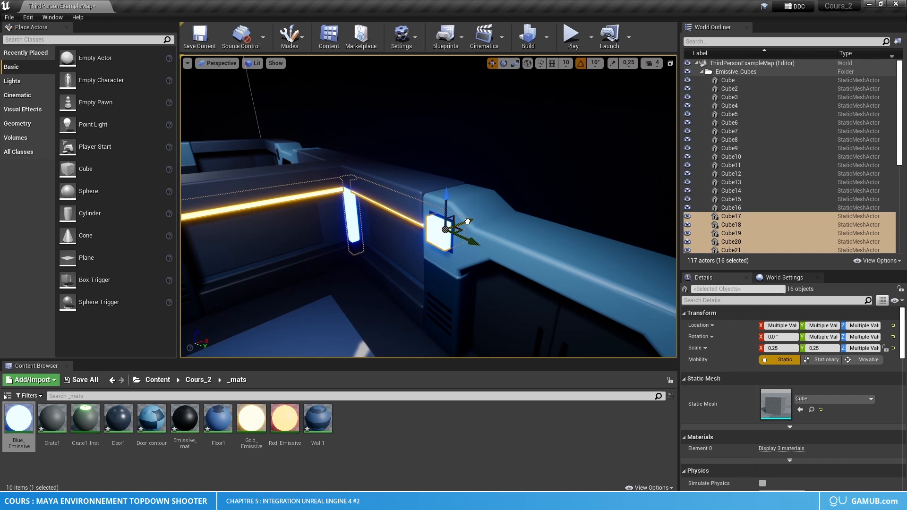
key(ctrl+z)
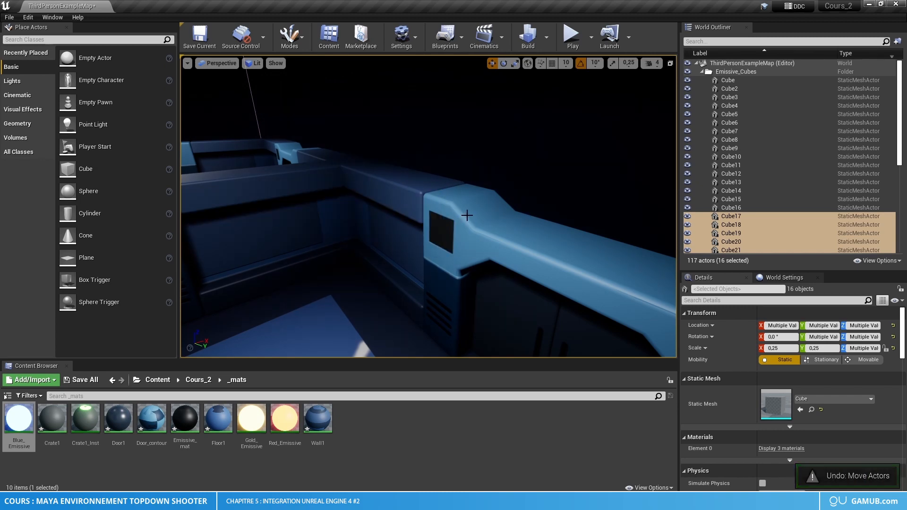
Step: Slide the duplicated cube set along X with 10-unit grid snapping until its strips, pillars and screens fit the second room's walls
key(f)
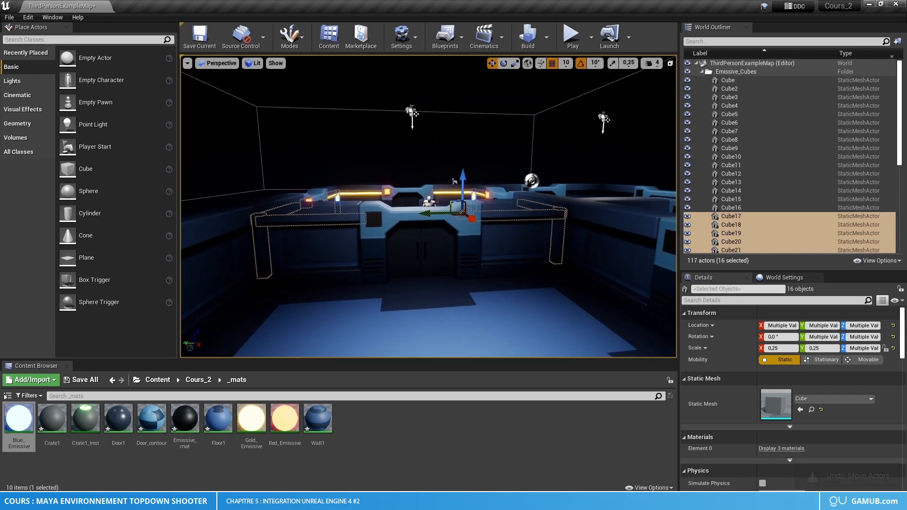
drag(472, 219, 537, 262)
right_drag(368, 195, 538, 226)
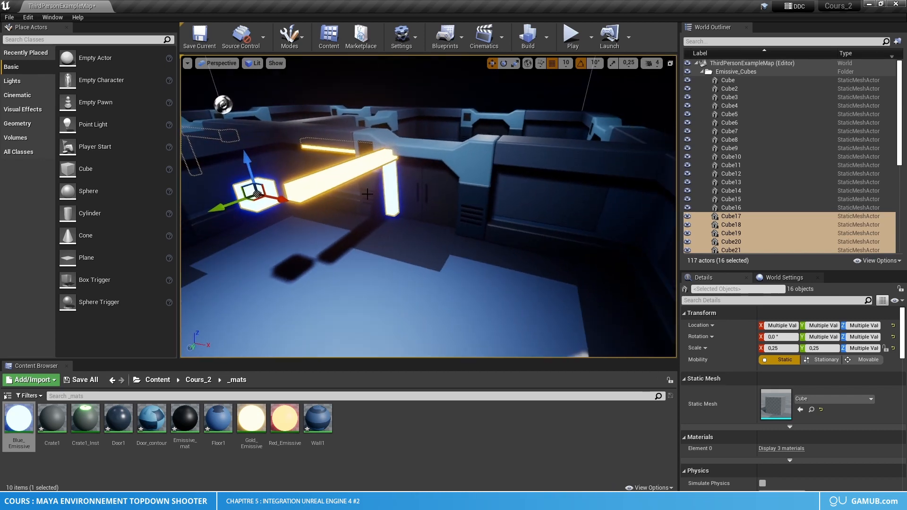
right_drag(284, 202, 245, 192)
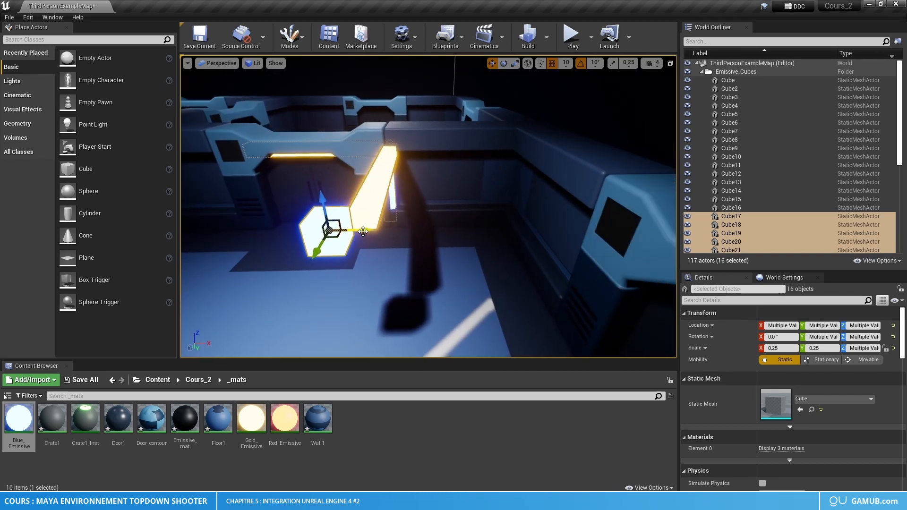
drag(362, 231, 650, 234)
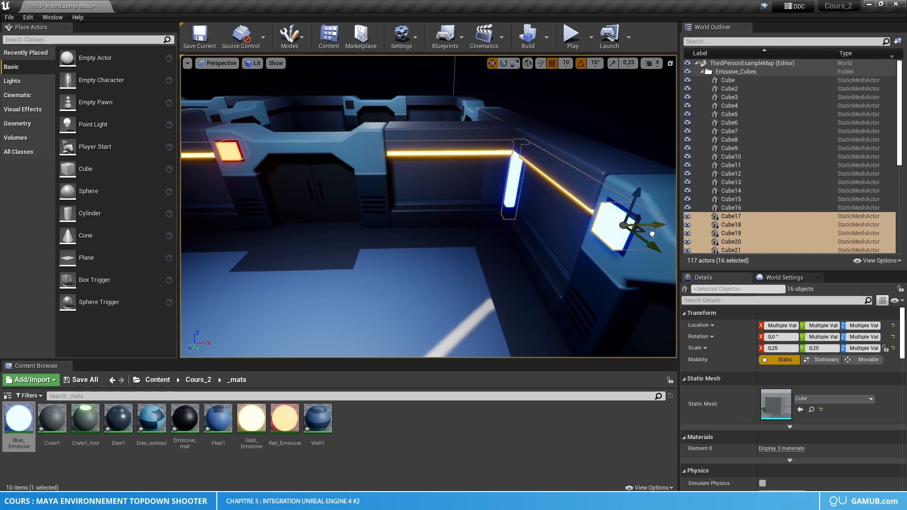
Step: Duplicate the cube set along Y into the third room and snap its screens and strips onto the walls
mouse_move(655, 233)
right_down()
mouse_move(604, 222)
mouse_move(638, 226)
right_up()
alt+drag(484, 213, 302, 206)
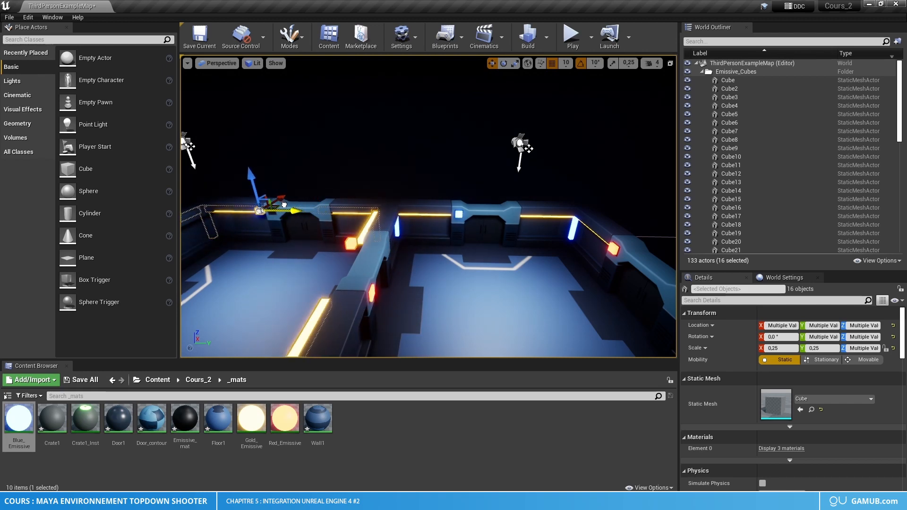
right_drag(284, 205, 361, 234)
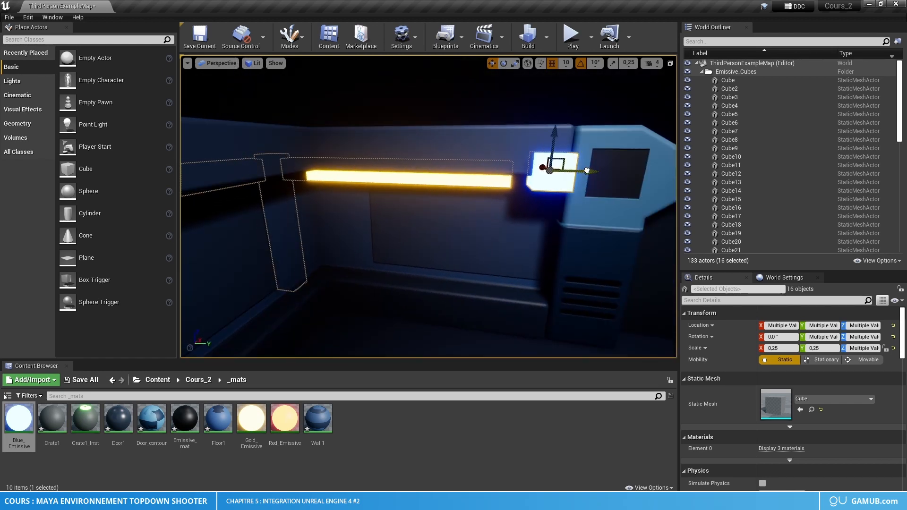
drag(646, 171, 656, 172)
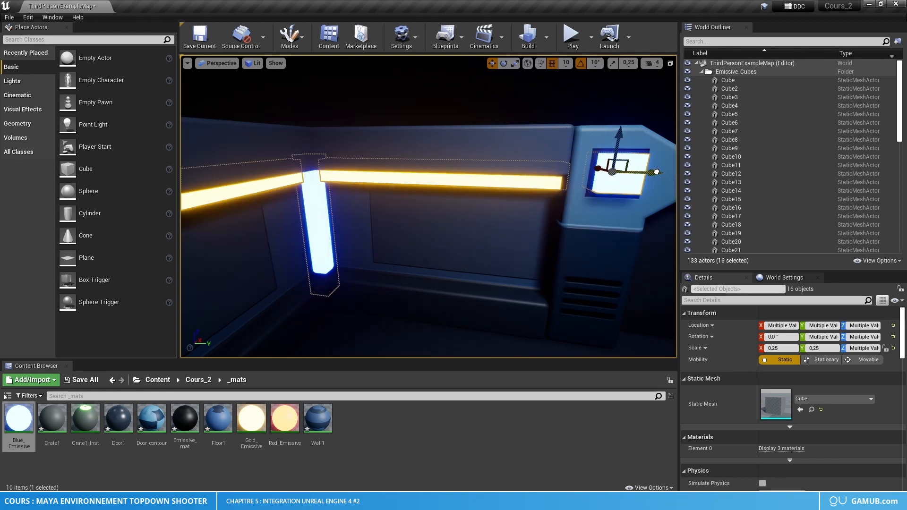
Step: Duplicate the cube set into the remaining undecorated room and align its screens and strips with the walls and door frames
right_drag(482, 210, 667, 186)
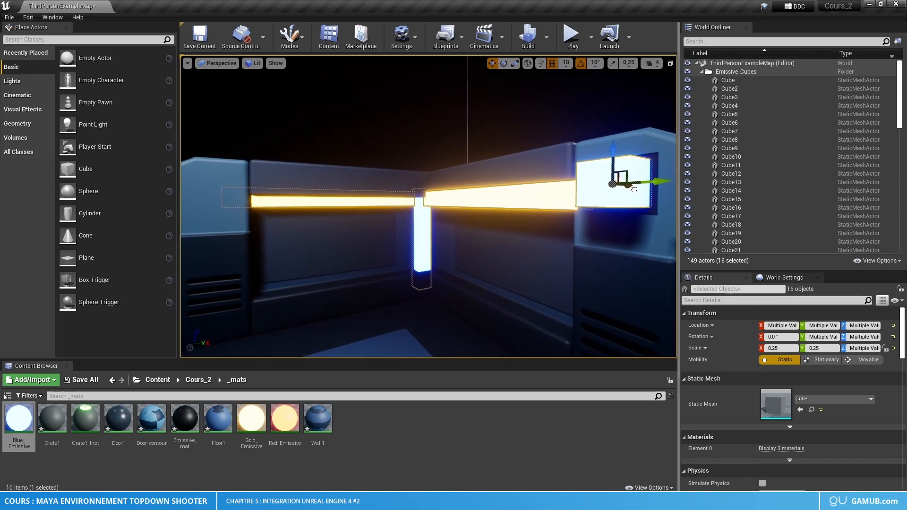
drag(634, 189, 636, 189)
right_drag(502, 208, 584, 193)
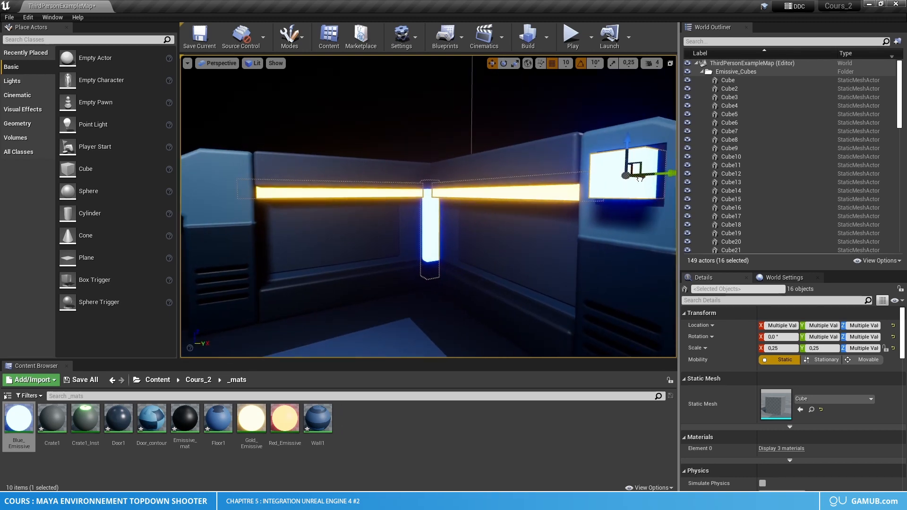
drag(640, 178, 644, 179)
right_drag(640, 180, 879, 160)
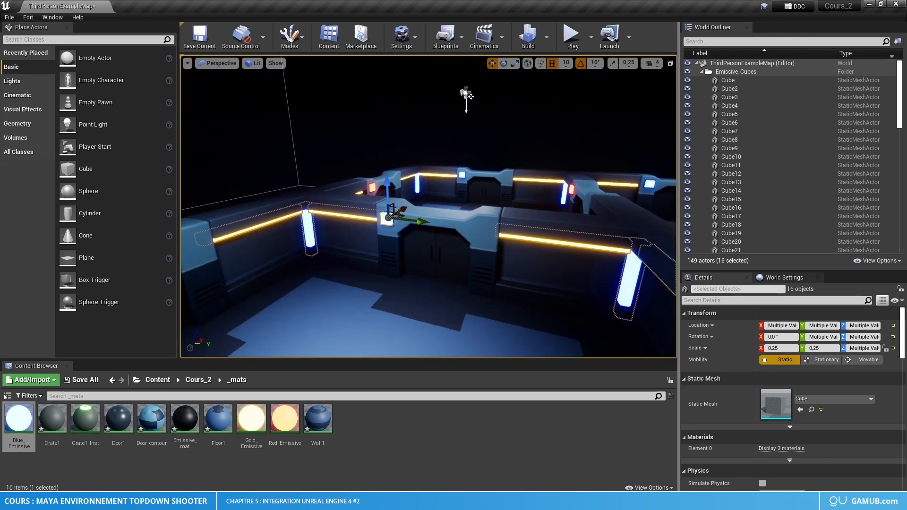
Step: Apply the Red_Emissive material to the blue door screen cube at about X 1366.5, Y -936.6
click(488, 416)
key(w)
mouse_move(477, 283)
right_down()
mouse_move(472, 256)
mouse_move(484, 274)
right_up()
click(444, 221)
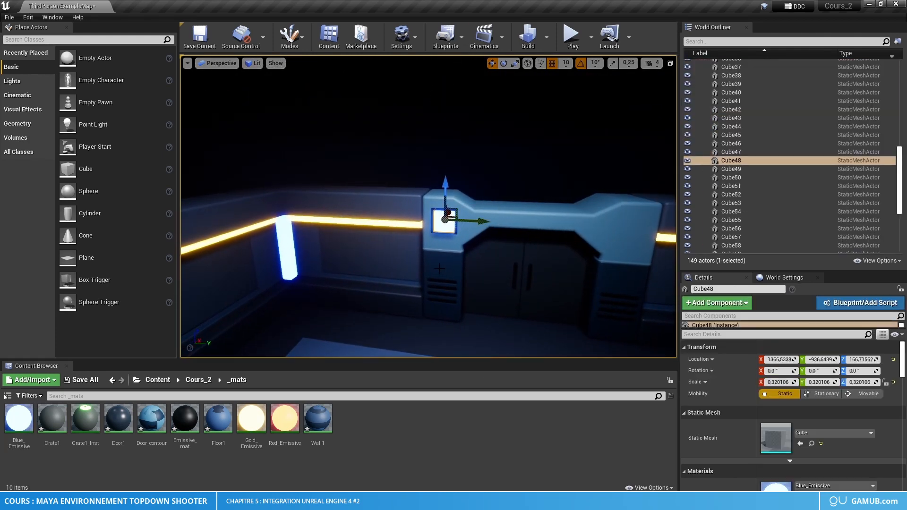
drag(285, 418, 441, 227)
right_drag(441, 226, 602, 241)
key(s)
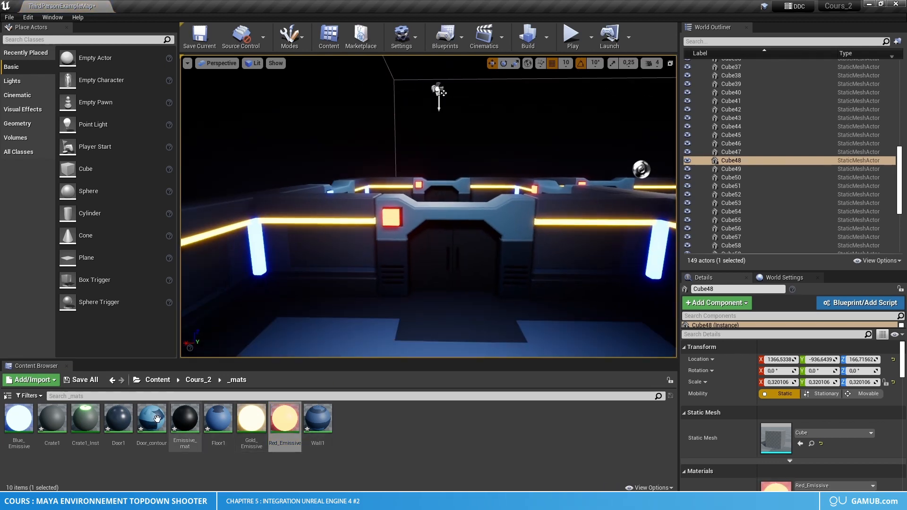
Step: Apply the Blue_Emissive material to several of the red door screens around the neighbouring rooms
drag(19, 418, 391, 218)
right_drag(391, 217, 557, 210)
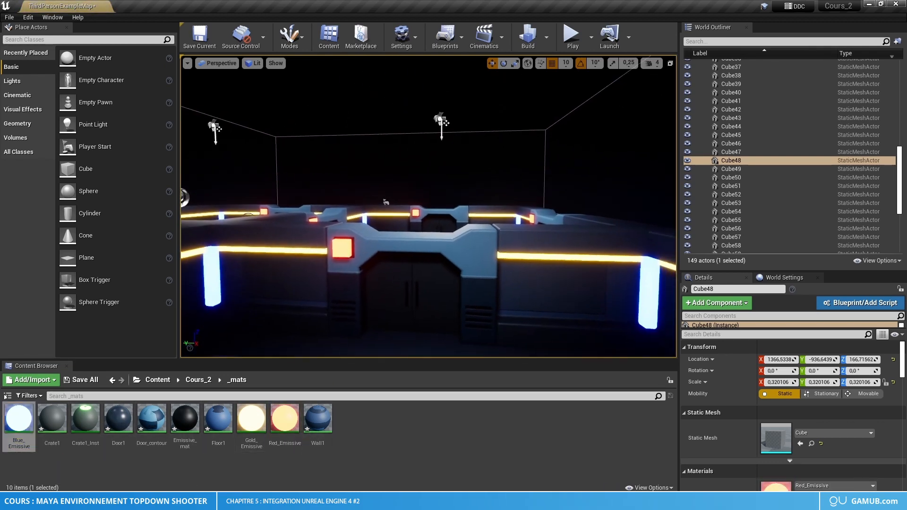
drag(19, 419, 254, 299)
drag(347, 247, 347, 247)
right_drag(347, 247, 274, 241)
key(w)
drag(18, 432, 264, 312)
right_drag(265, 312, 321, 288)
Step: Apply Red_Emissive to the blue door screen beside the corner pillar and Blue_Emissive to another room's door screen
drag(290, 436, 294, 277)
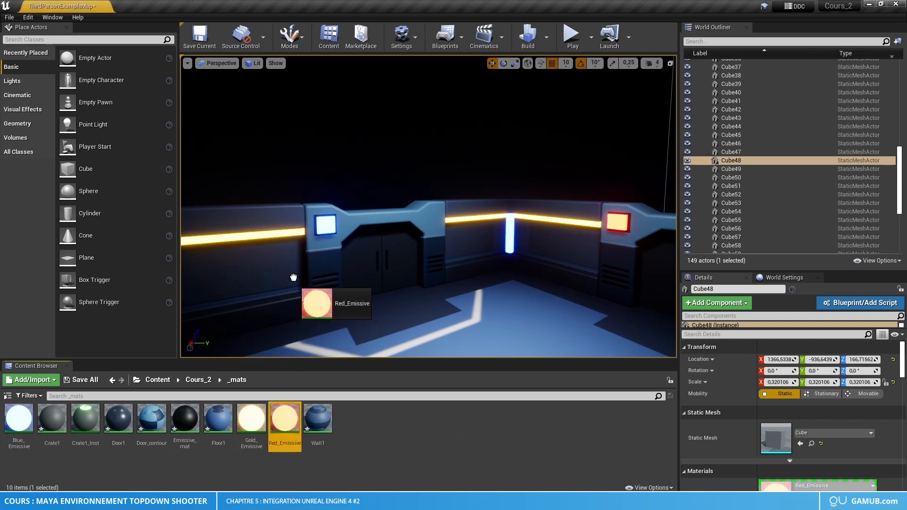
drag(329, 221, 329, 221)
right_drag(329, 221, 482, 225)
drag(18, 420, 498, 257)
right_drag(498, 257, 557, 120)
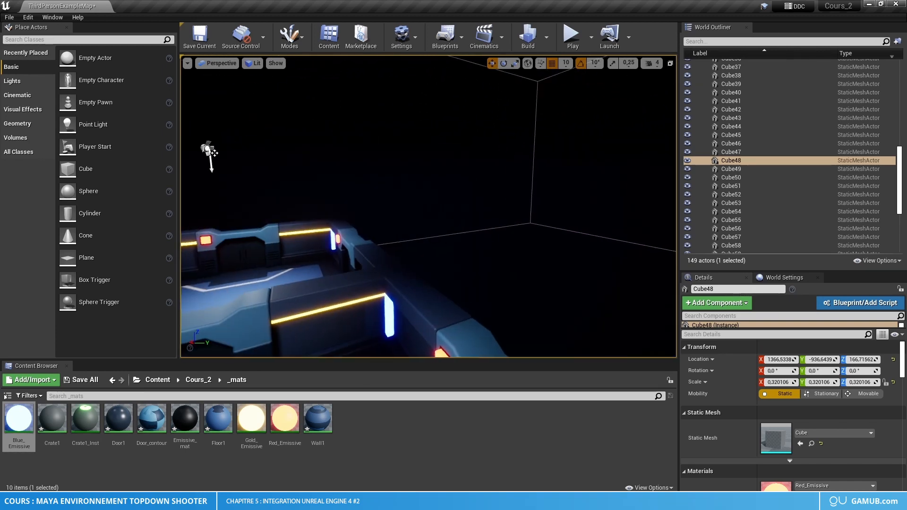
Step: Collapse the Emissive_Cubes folder and move the four SpotLight actors into the Lighting folder
drag(893, 160, 887, 69)
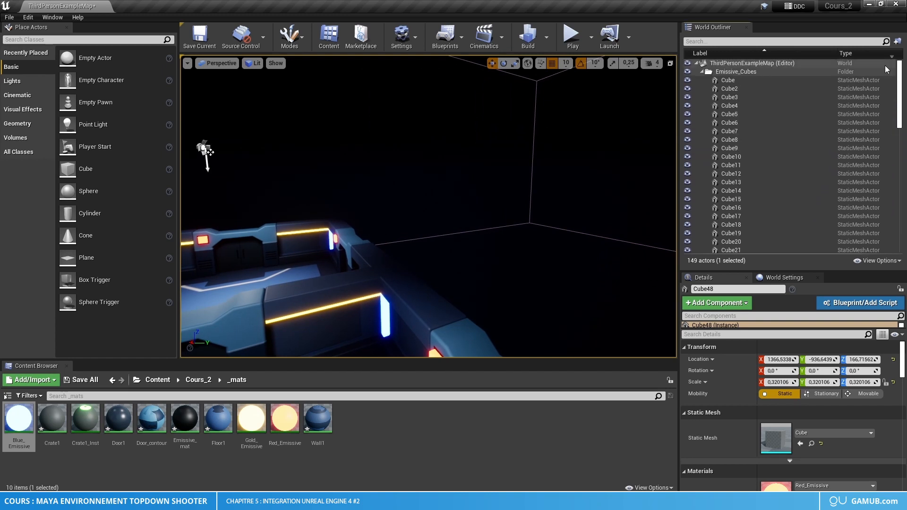
click(702, 72)
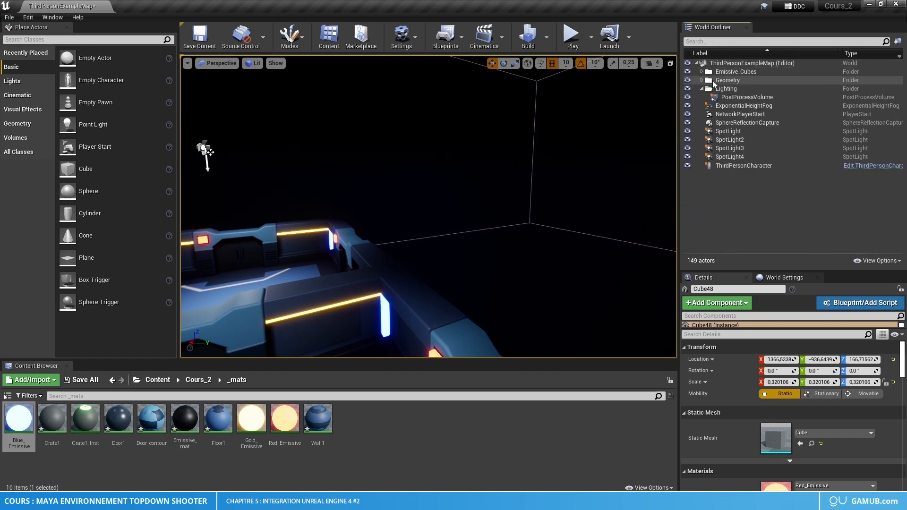
click(739, 158)
shift+click(738, 133)
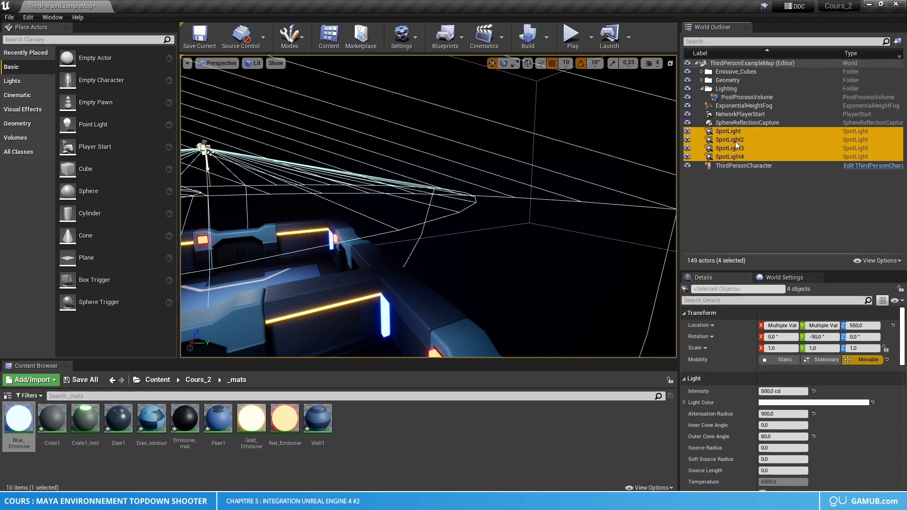
right_click(734, 146)
mouse_move(762, 394)
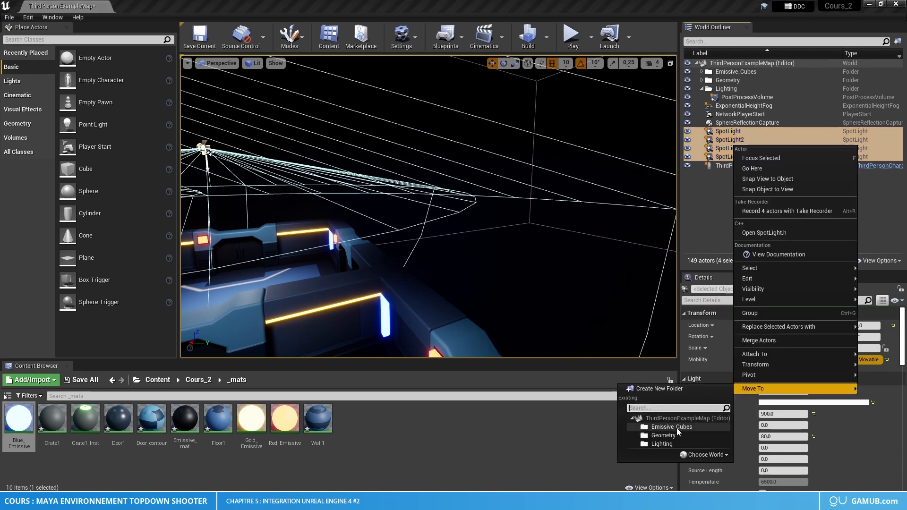
click(672, 443)
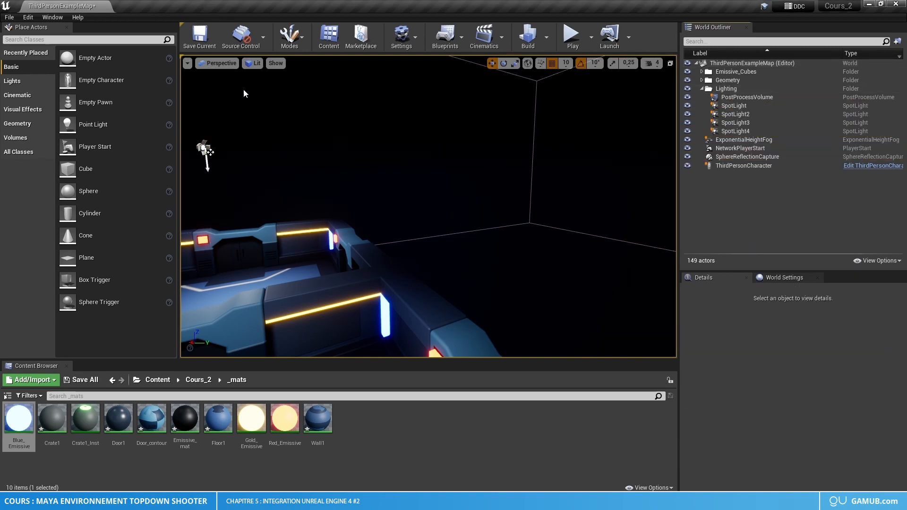
Step: Frame the character's room from above, create a CameraActor at this view and pilot it
right_drag(210, 152, 614, 163)
click(187, 63)
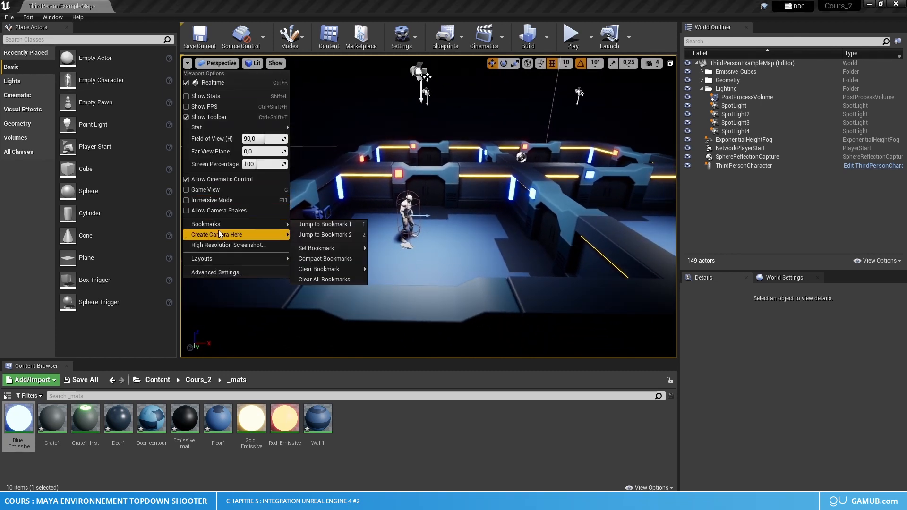
mouse_move(218, 234)
click(317, 231)
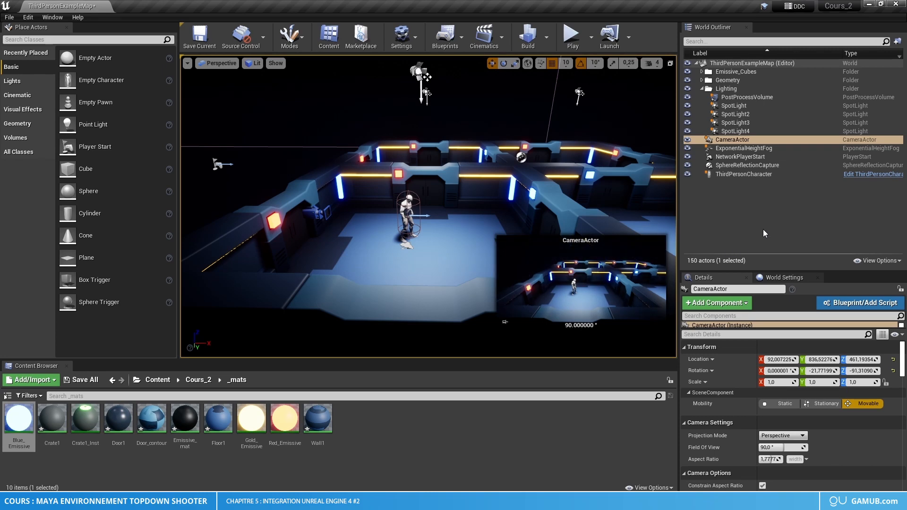
right_click(740, 140)
click(775, 195)
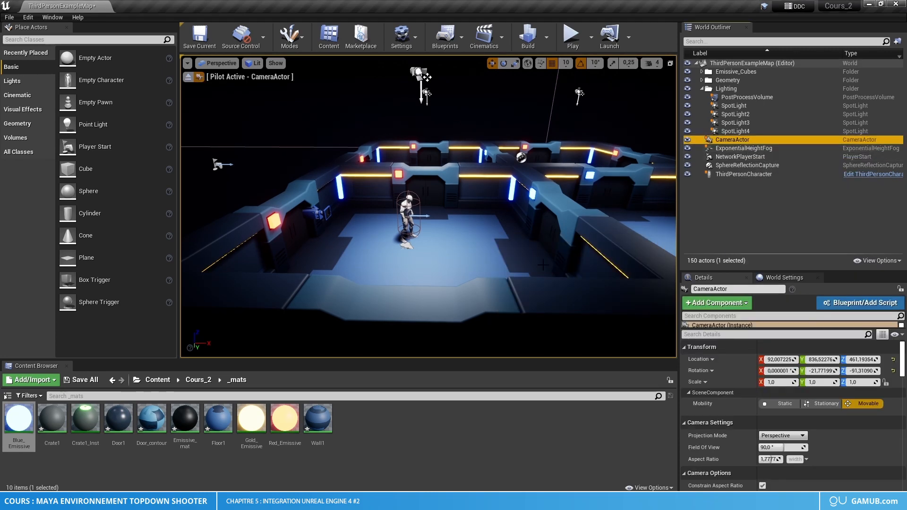
Step: Set the camera's rotation to X 0°, Y 0° and Z 270° so it faces the rooms squarely
click(778, 371)
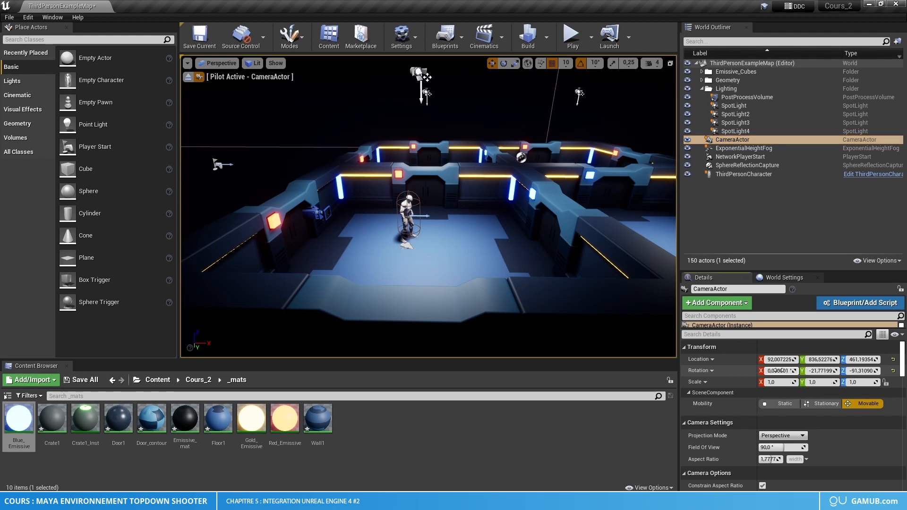
text(0)
key(Tab)
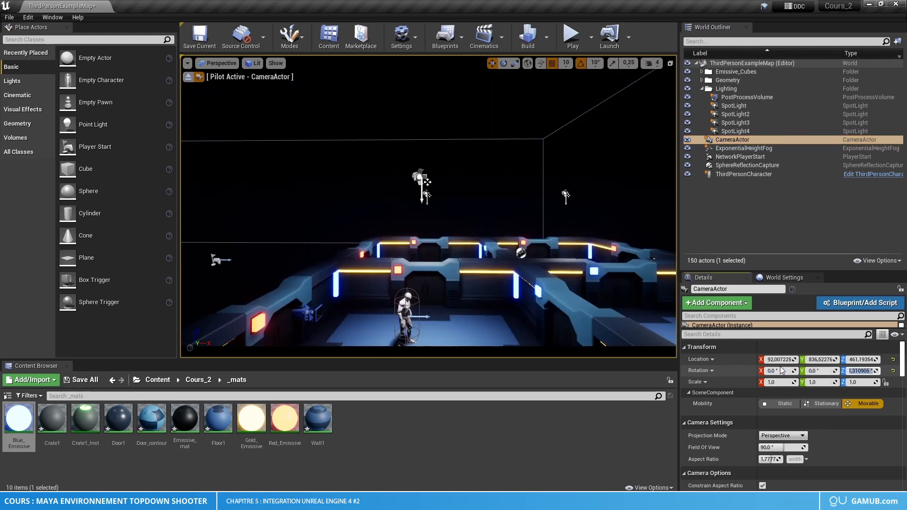
text(90)
key(Return)
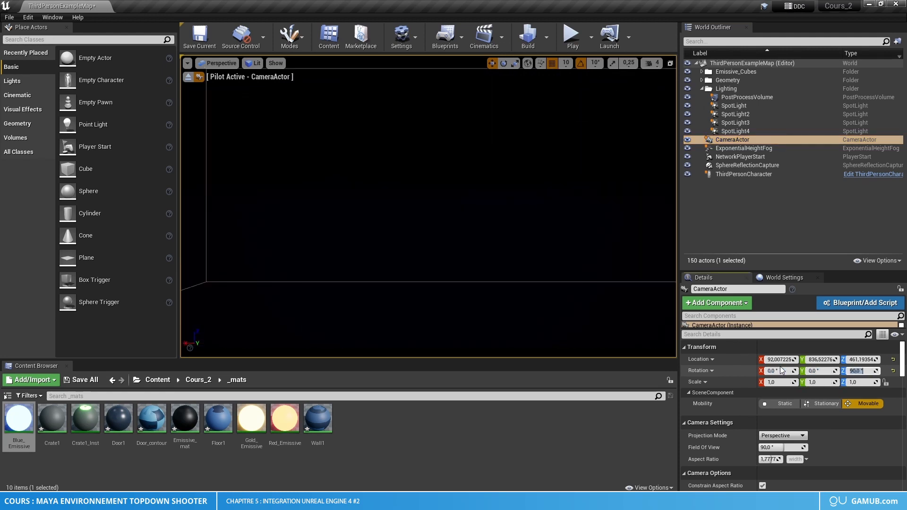
text(0)
key(Return)
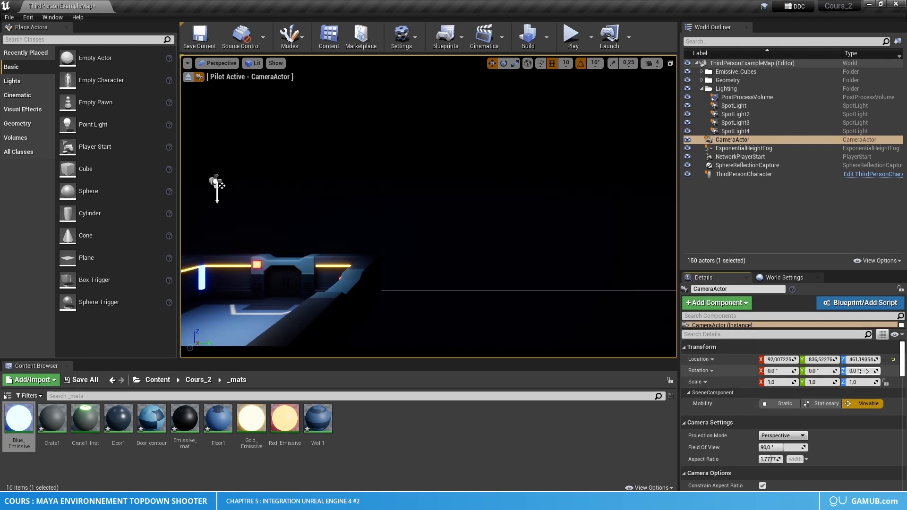
drag(863, 371, 880, 370)
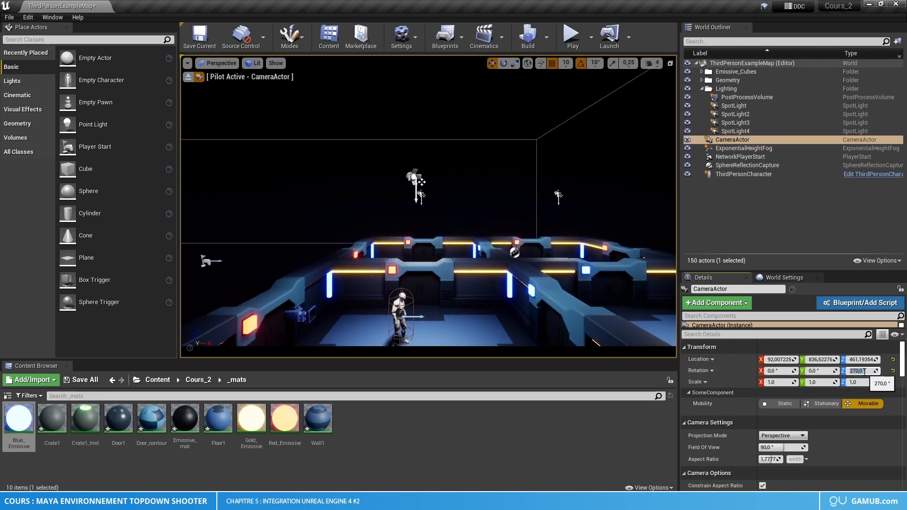
Step: Tilt the camera to a Y rotation of 340°, place it at X 55, Y 828, Z 539, and try 345°
mouse_move(819, 373)
mouse_down()
mouse_move(828, 373)
mouse_move(816, 373)
mouse_up()
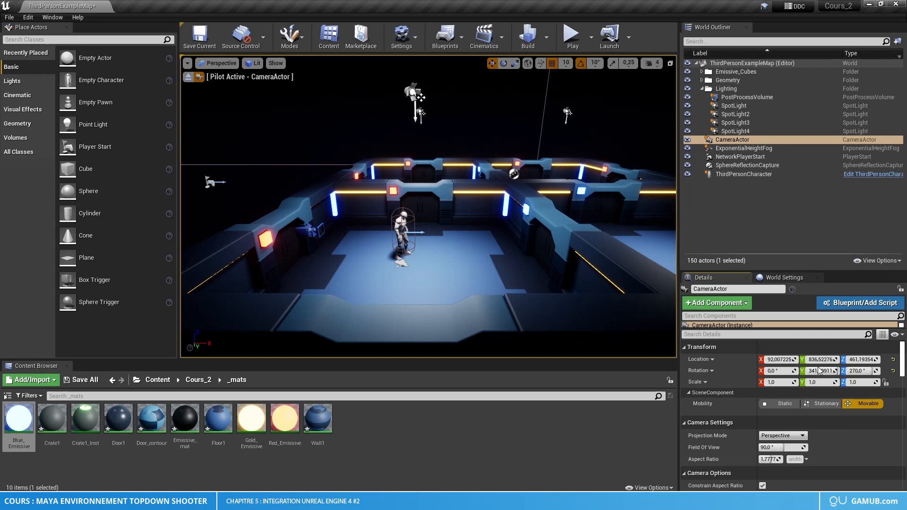
text(340)
key(Return)
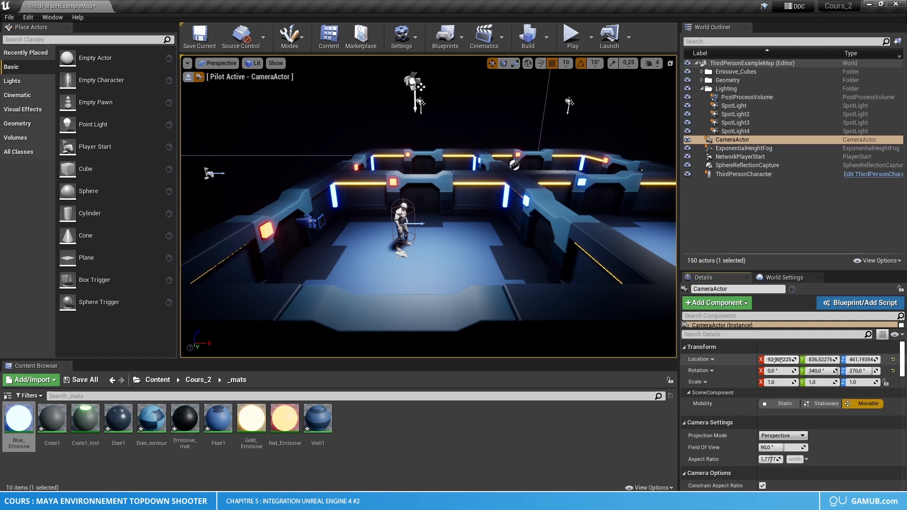
drag(778, 359, 867, 360)
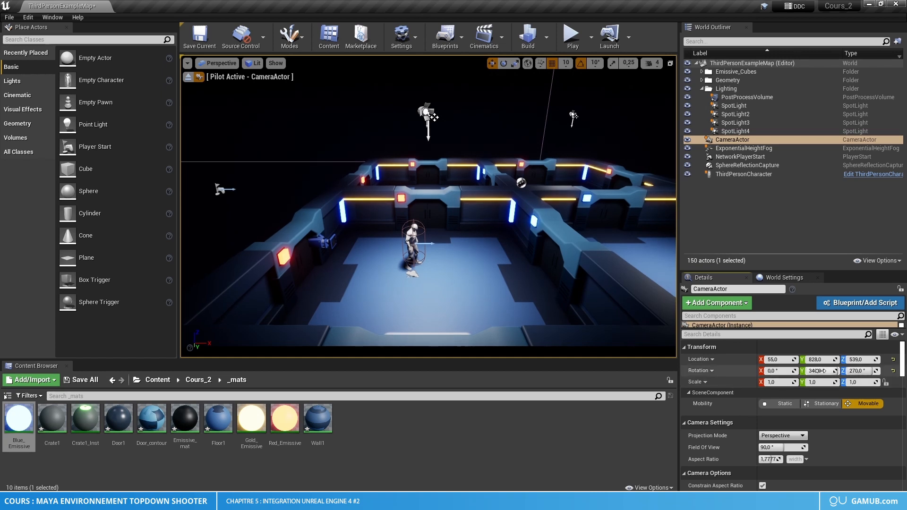
key(Return)
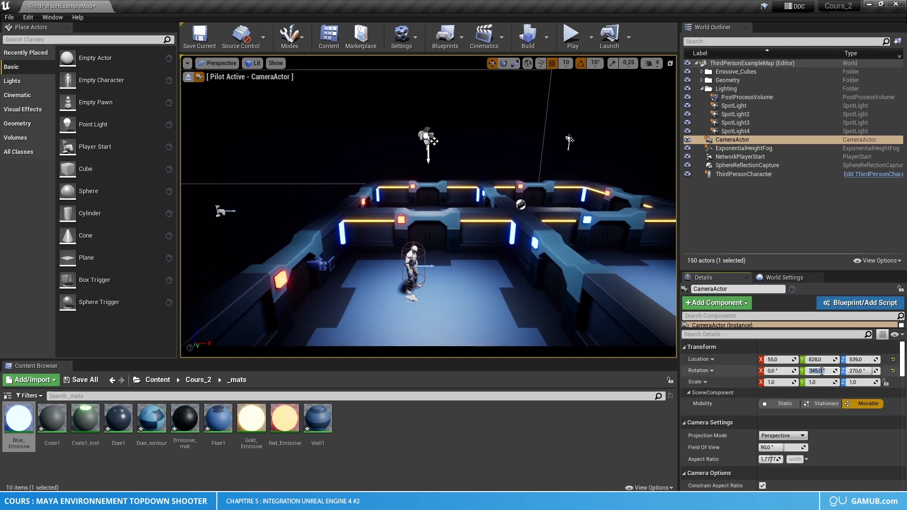
Step: Try a camera Y rotation of 335°, and settle on 320° for a steeper topdown angle
text(335)
key(Return)
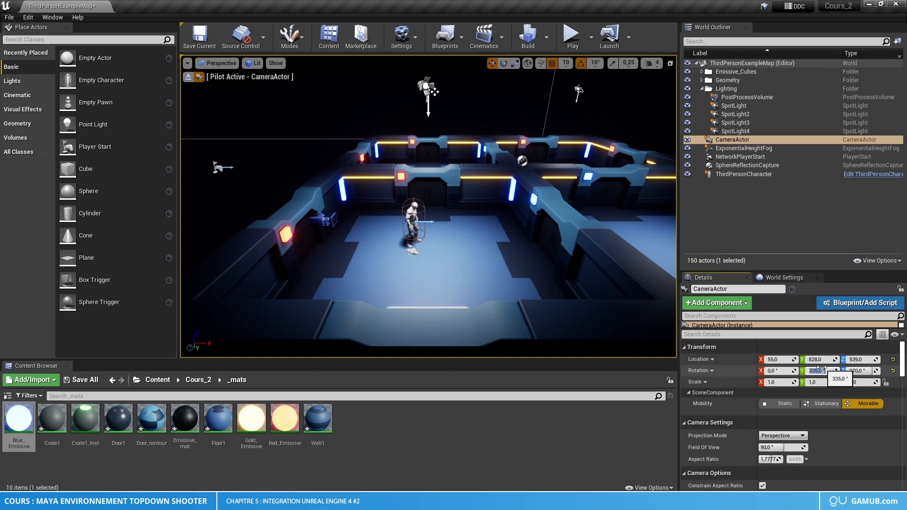
text(320)
key(Return)
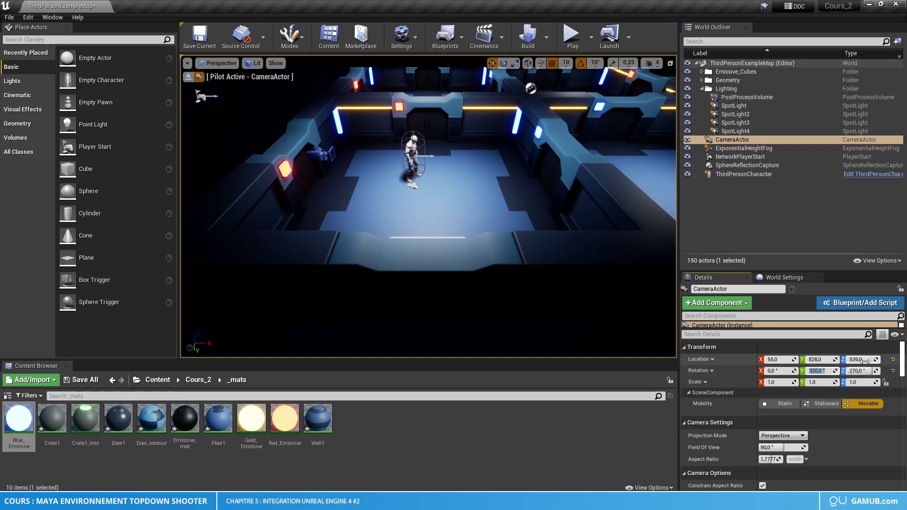
Step: Raise the camera to Z 644 and narrow its field of view to 68°
mouse_move(857, 359)
mouse_down()
mouse_move(886, 360)
mouse_move(855, 359)
mouse_up()
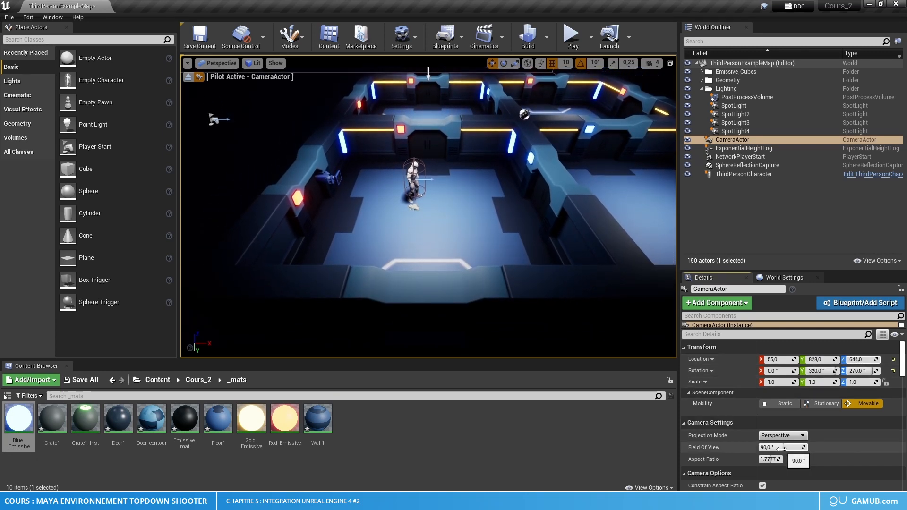
drag(781, 448, 772, 448)
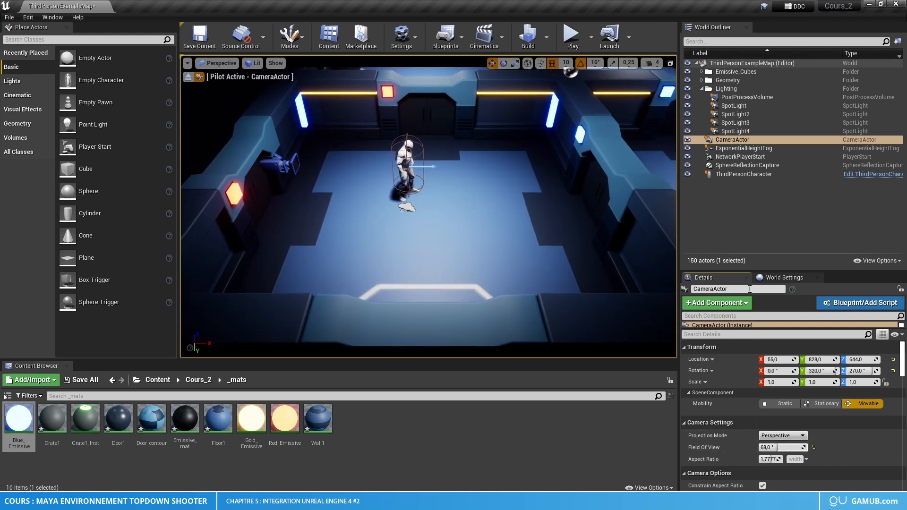
click(745, 230)
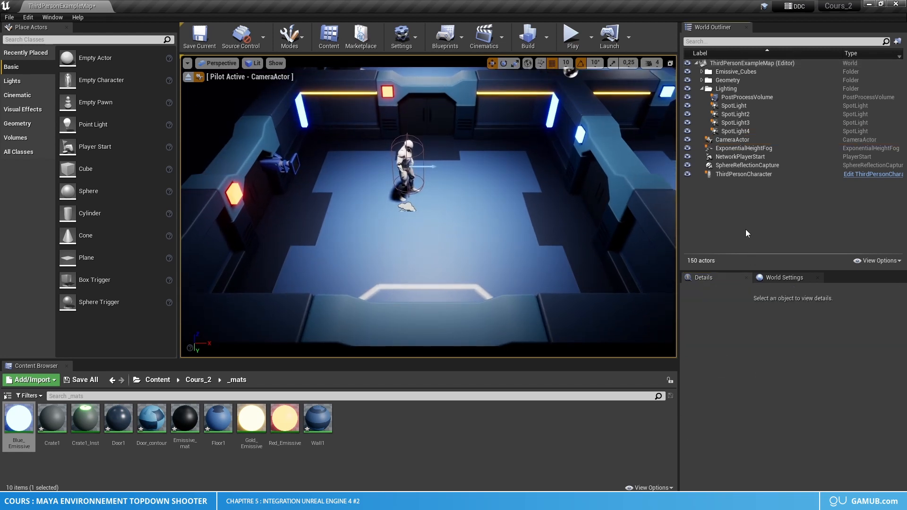
Step: Try sliding the camera along Y and X across the other rooms, and undo the moves
click(733, 140)
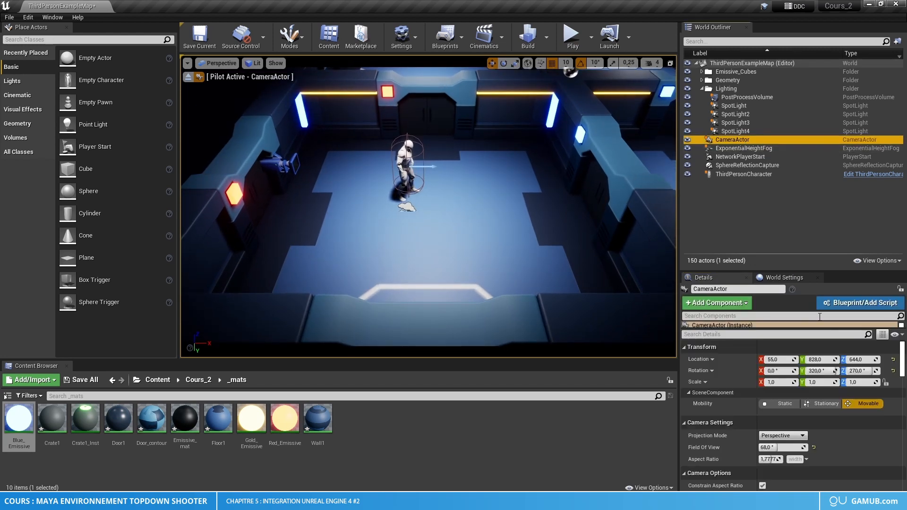
drag(818, 359, 824, 360)
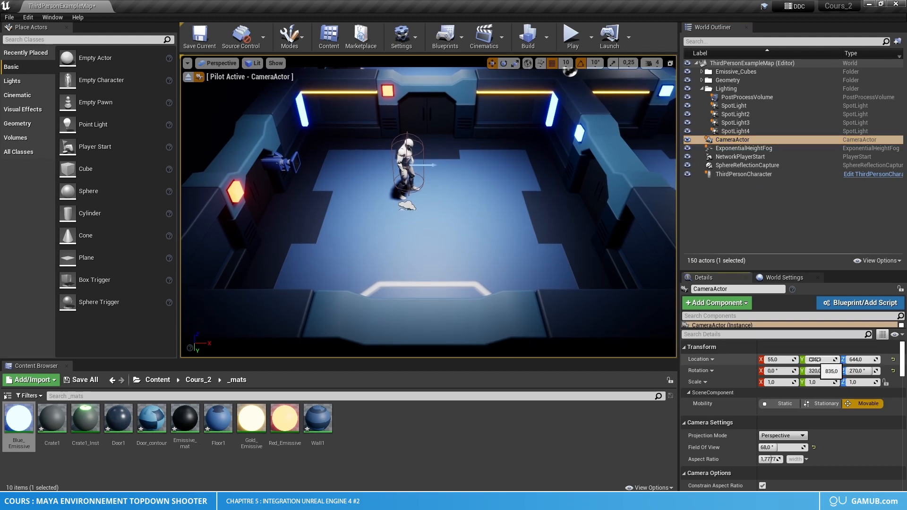
key(ctrl+z)
key(ctrl+z)
middle_drag(567, 71, 289, 71)
drag(777, 360, 480, 360)
key(ctrl+z)
key(ctrl+z)
key(ctrl+z)
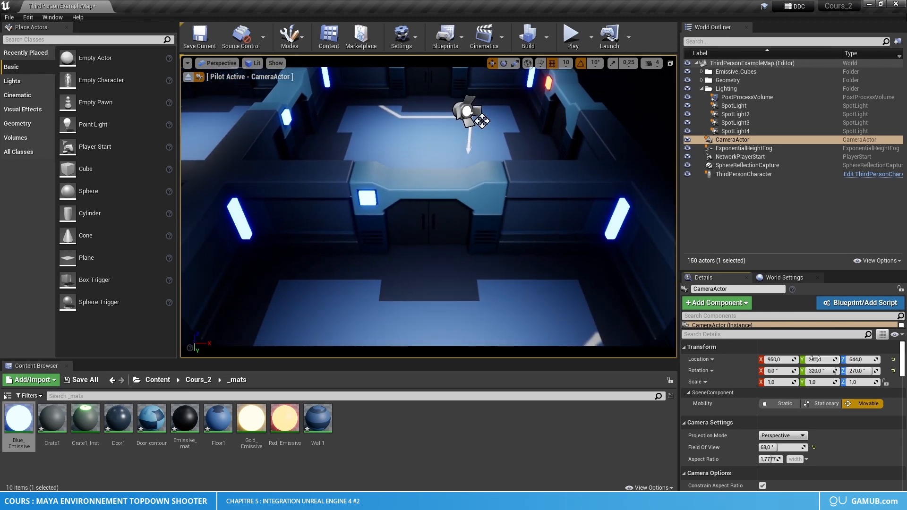
click(726, 225)
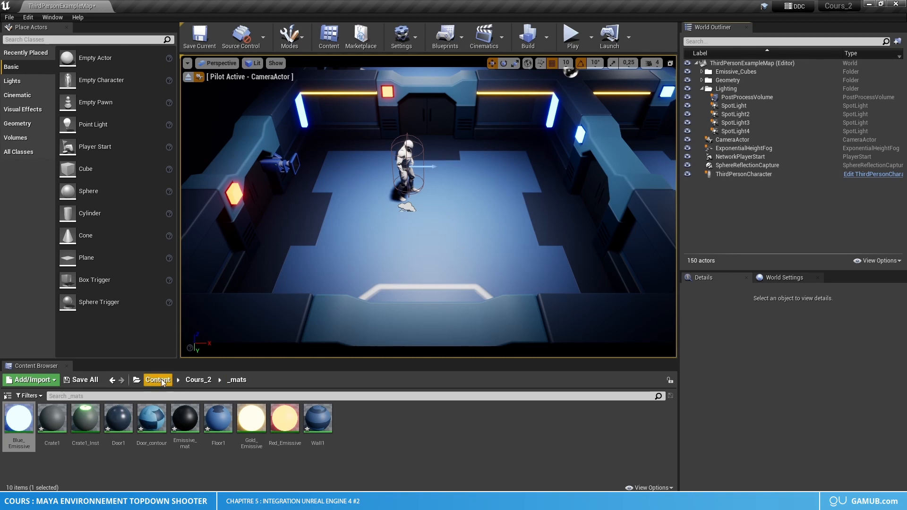
Step: Open the floor static mesh from the Cours_2 content for editing
click(199, 380)
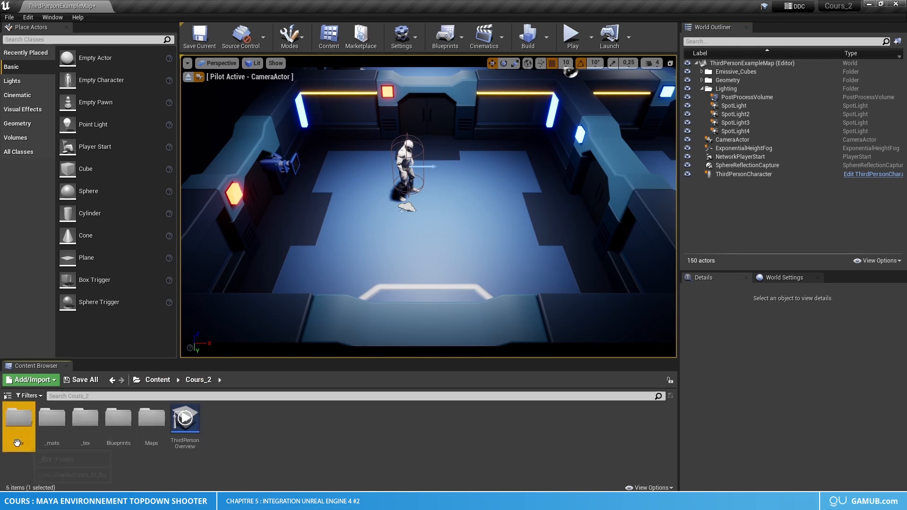
double_click(19, 418)
double_click(152, 418)
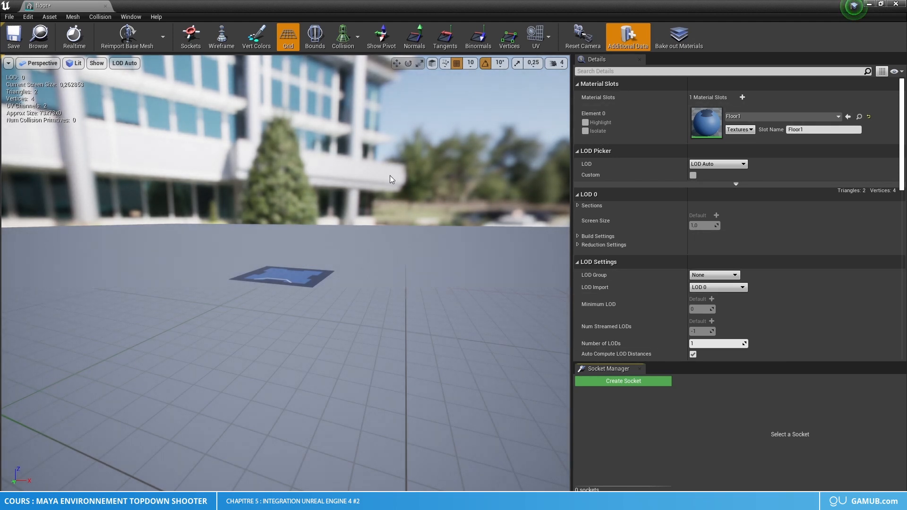
Step: Set the floor mesh's Collision Complexity to Use Complex Collision As Simple
scroll(681, 263, down, 3)
scroll(677, 255, down, 5)
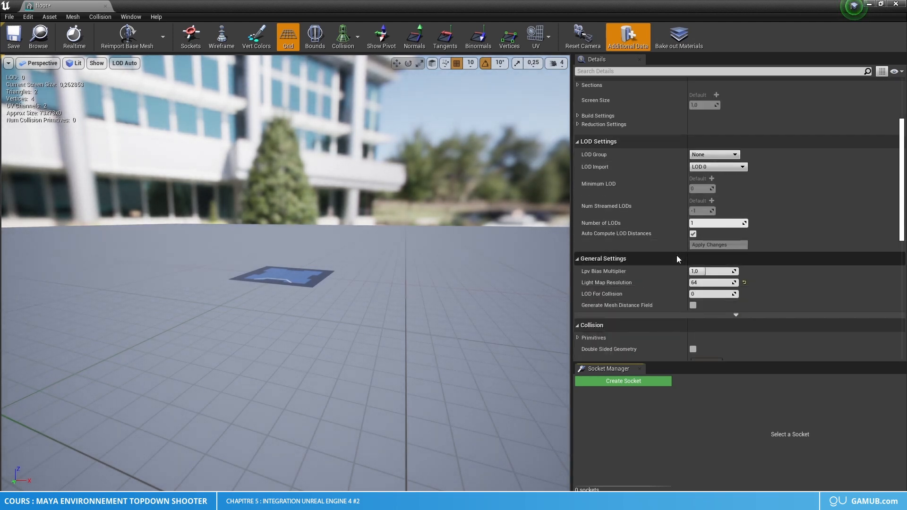
scroll(676, 255, down, 1)
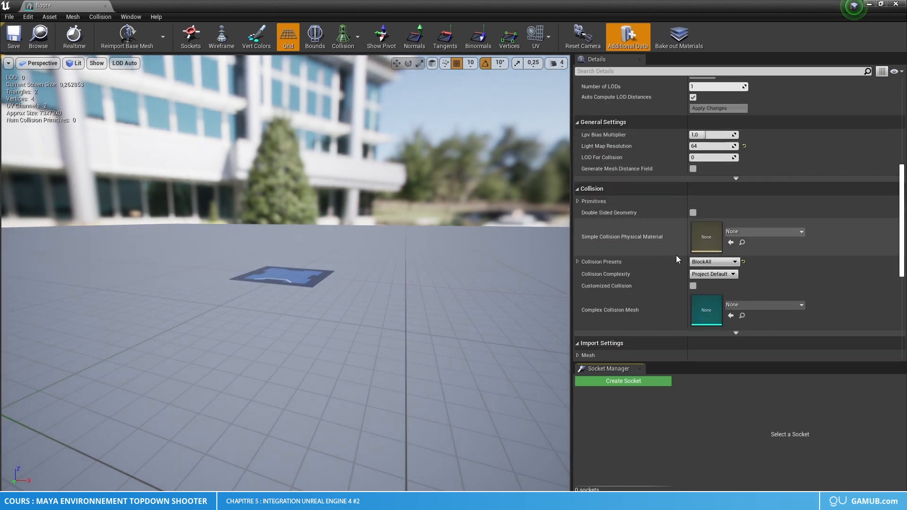
click(708, 262)
click(770, 276)
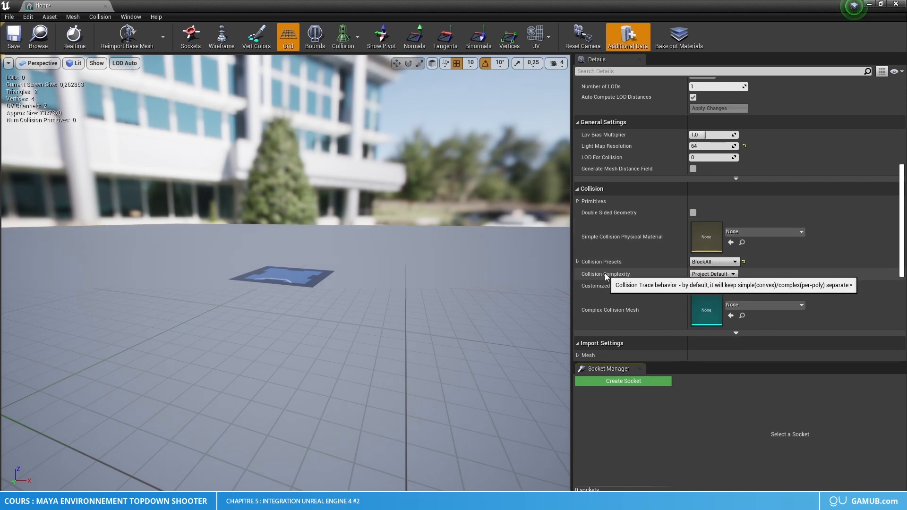
click(709, 275)
click(716, 301)
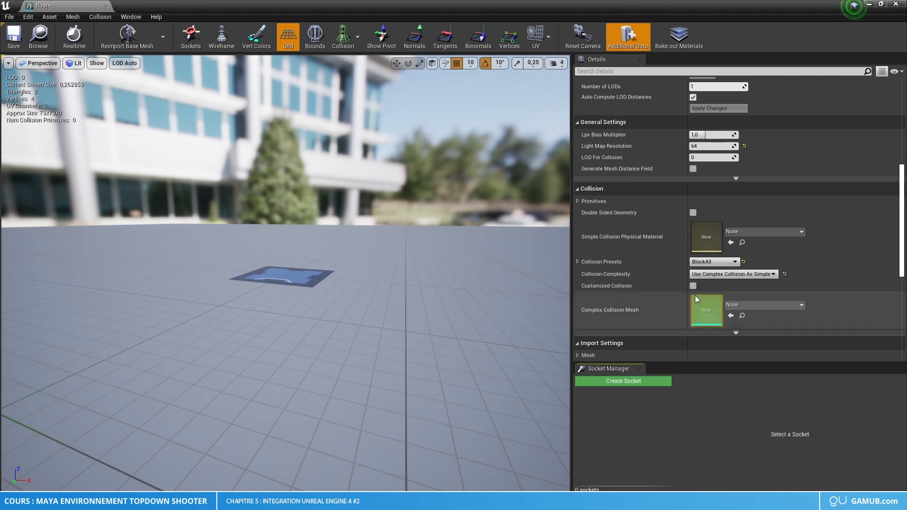
Step: Save the floor static mesh and close its editor
click(14, 35)
click(105, 7)
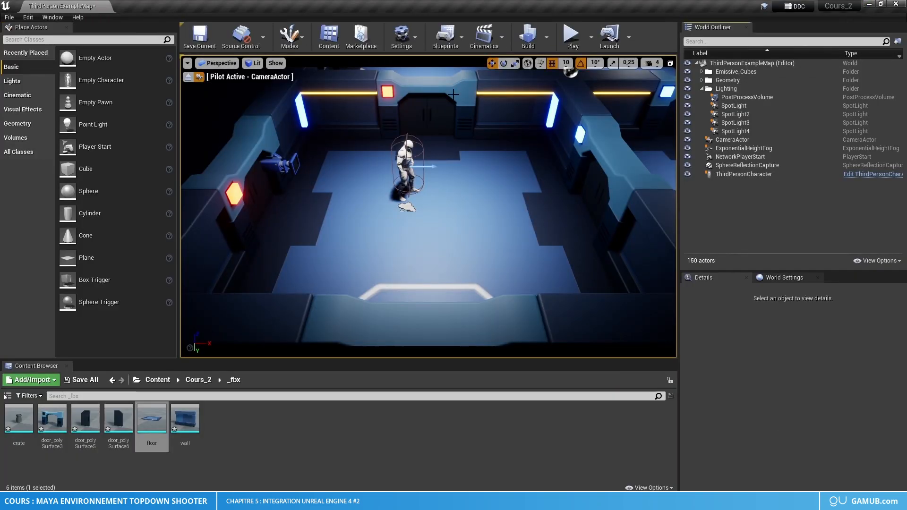
Step: Play-test the level by running and jumping the character through the rooms and along the wall tops, and end the session
click(573, 38)
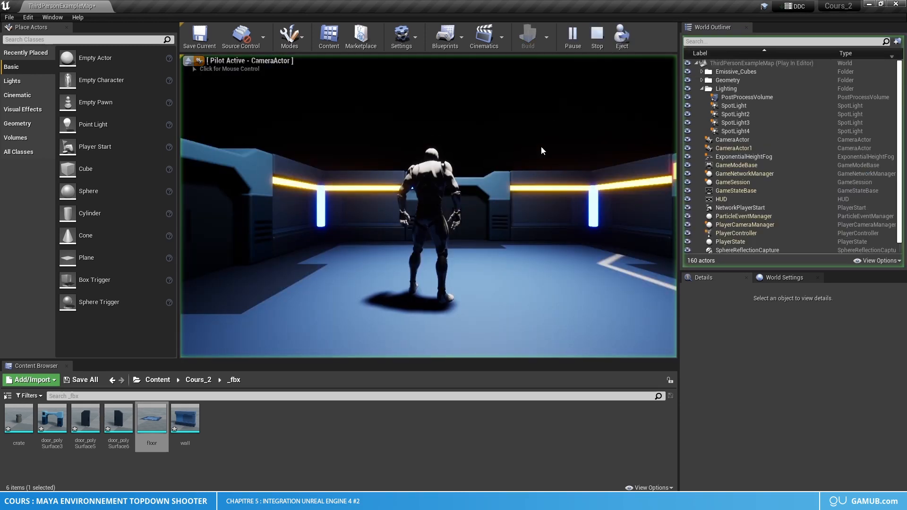
key(w)
key(w)
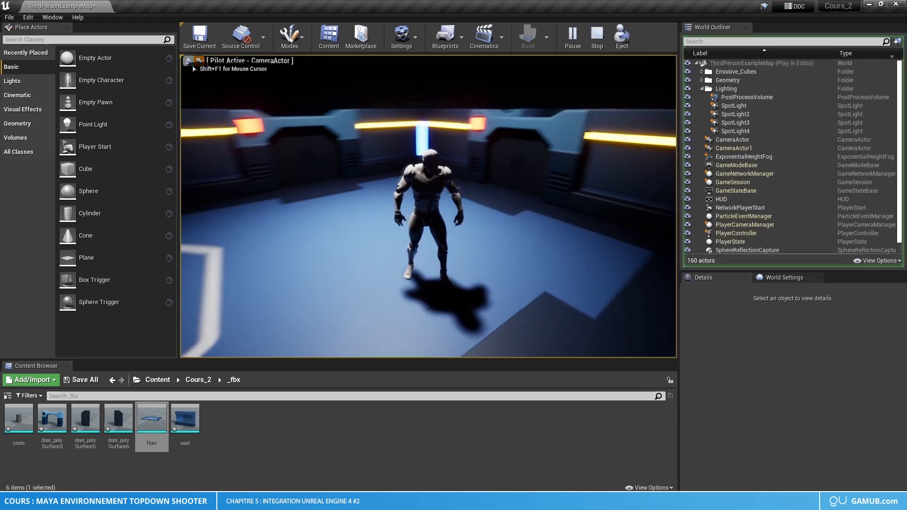
key(w)
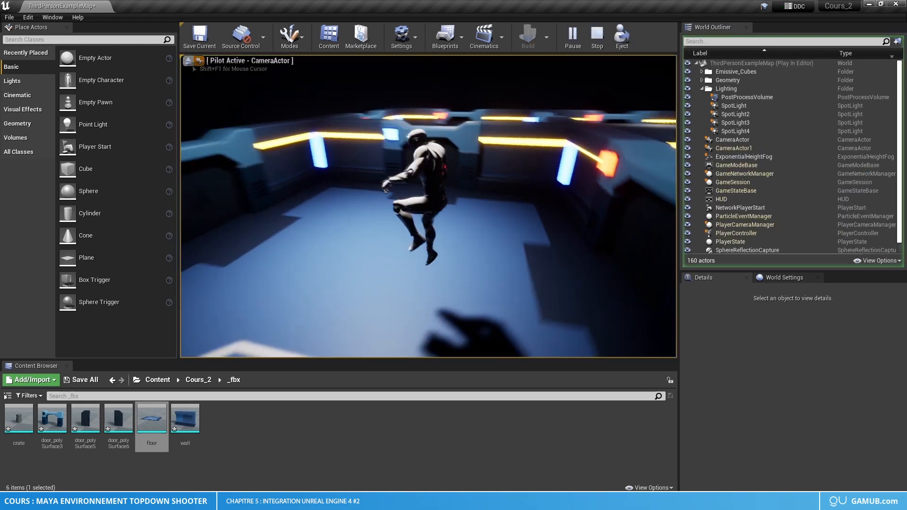
key(w)
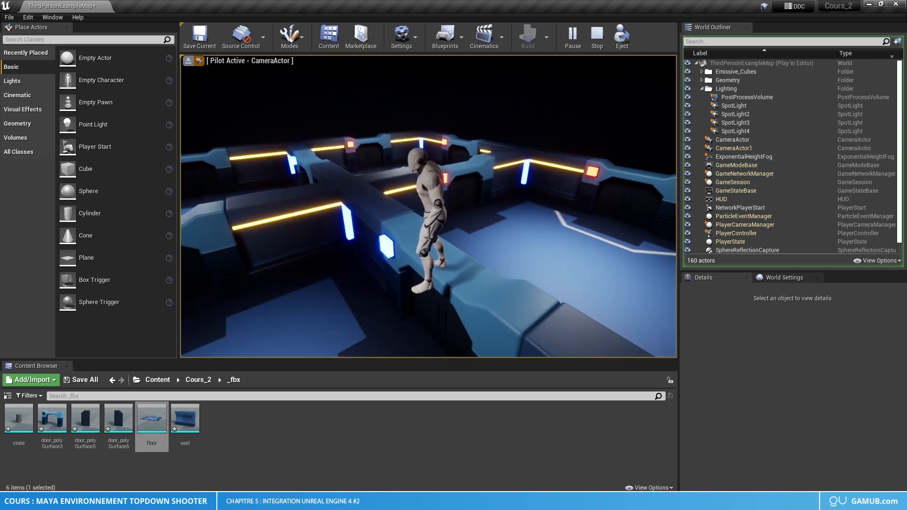
key(w)
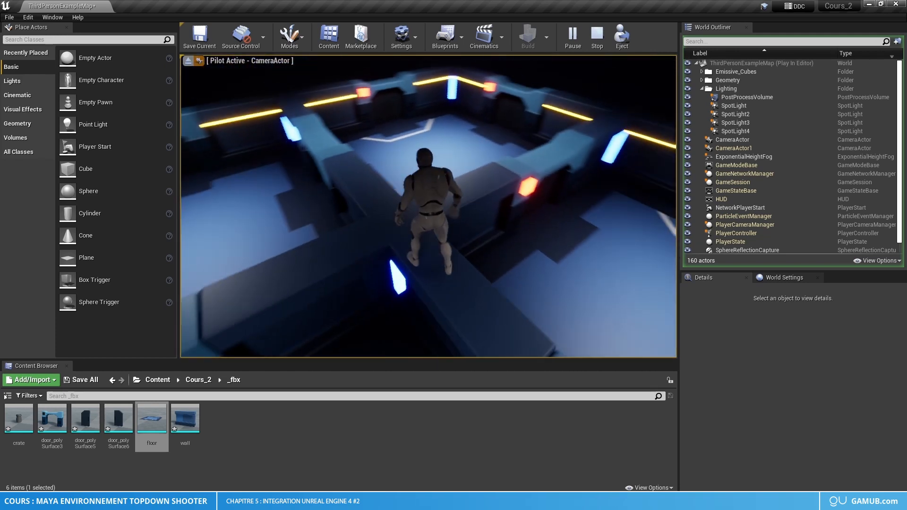
key(w)
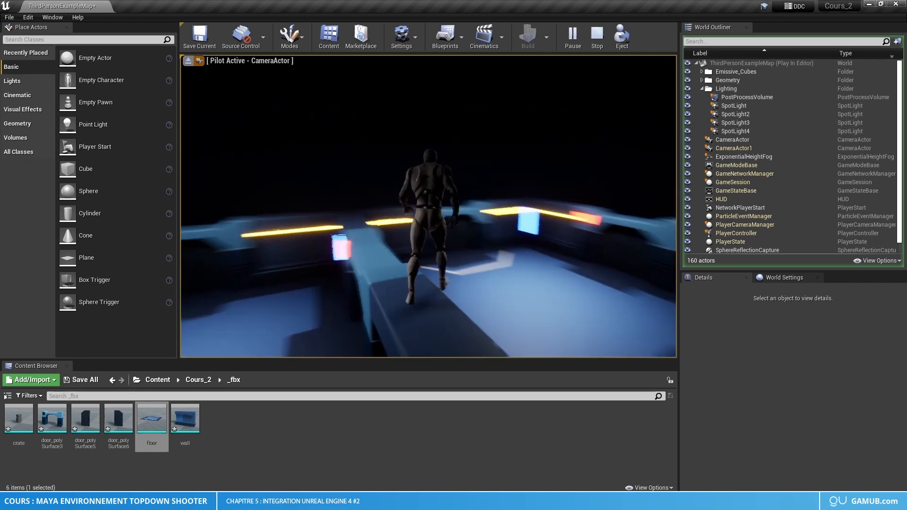
key(w)
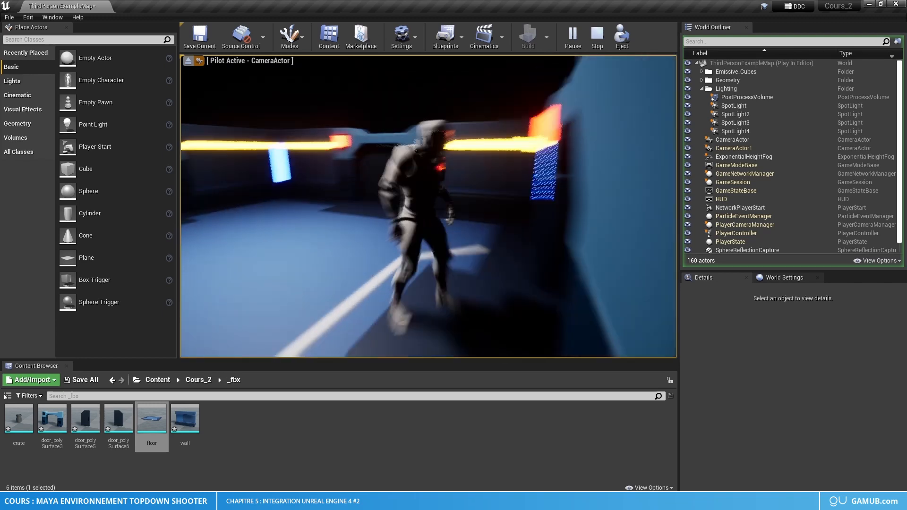
key(w)
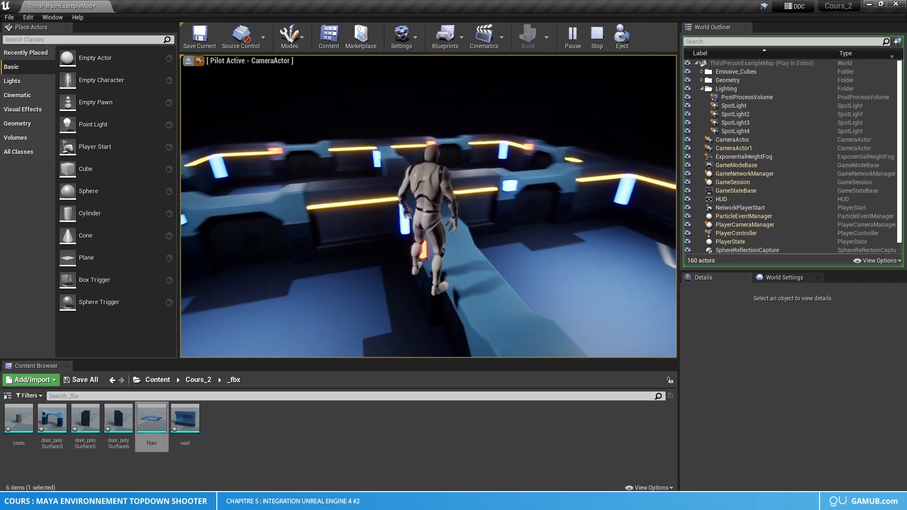
key(w)
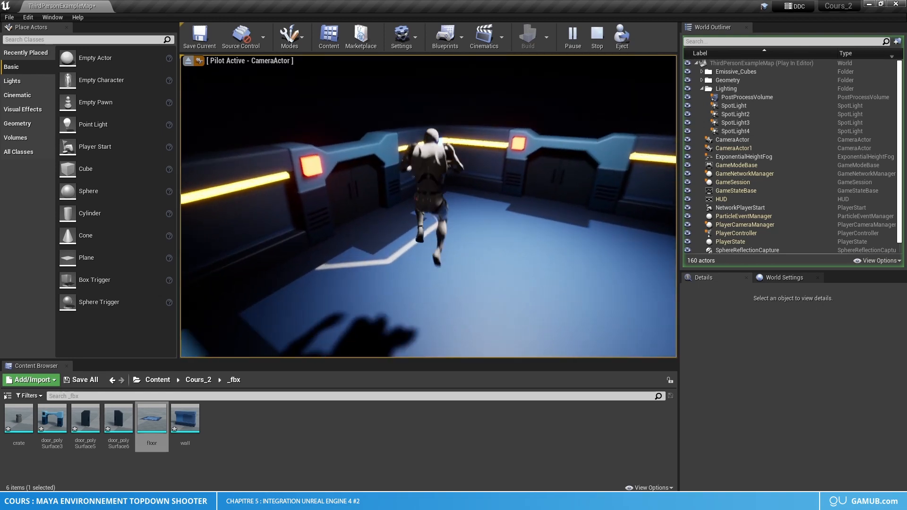
key(Escape)
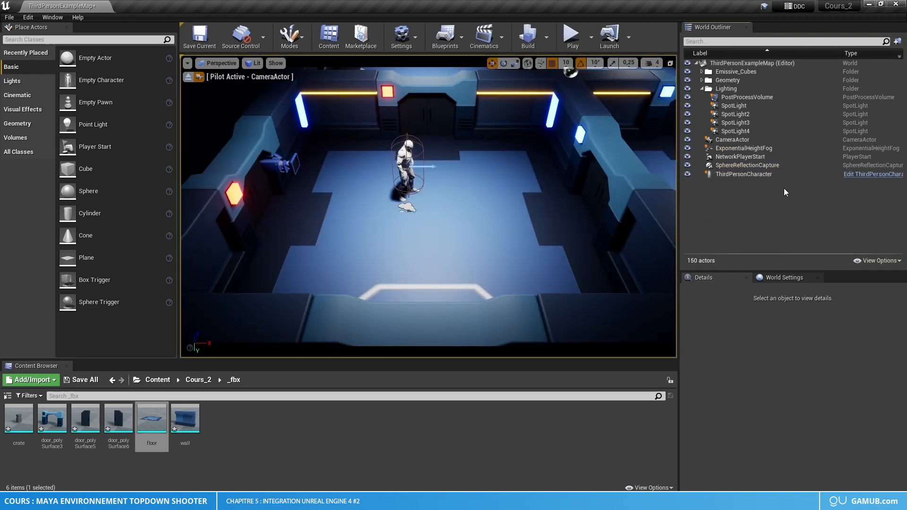
Step: Enable the Temp override under Color Grading in the CameraActor's post-process settings
click(744, 141)
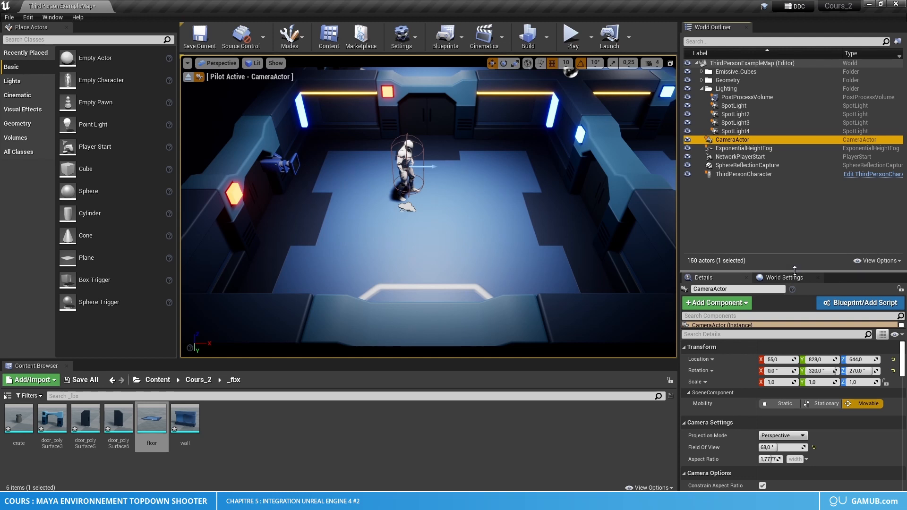
drag(795, 271, 793, 102)
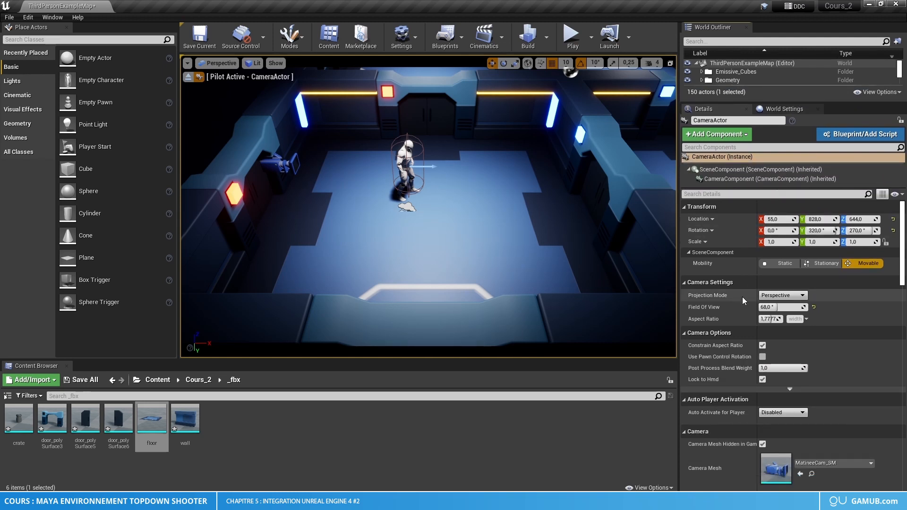
scroll(740, 294, down, 2)
scroll(738, 302, down, 2)
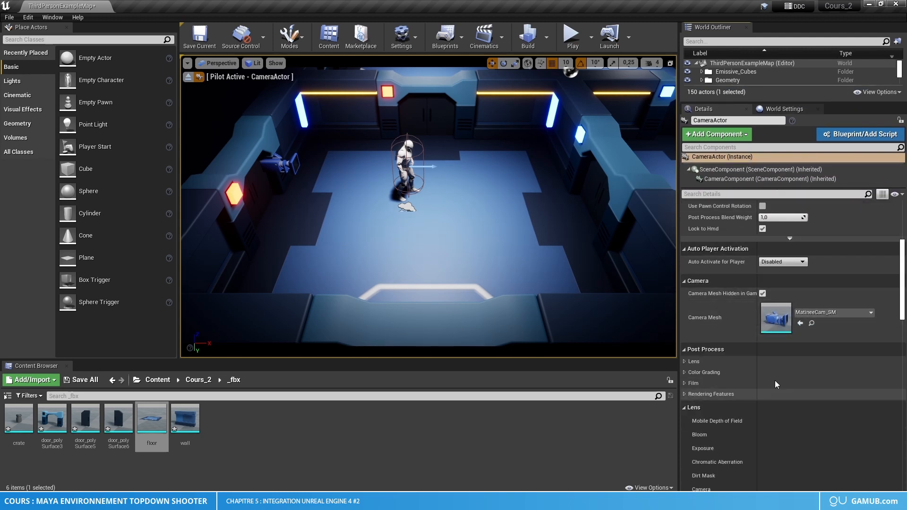
click(684, 331)
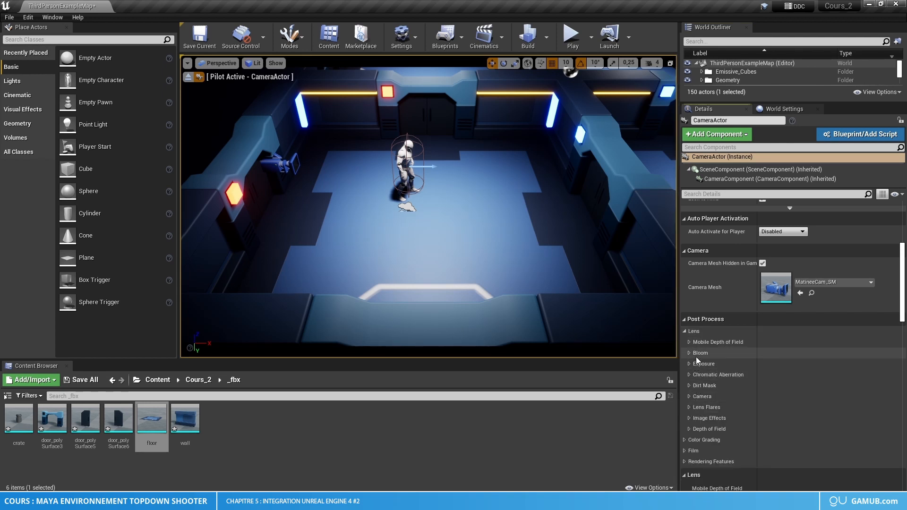
click(684, 440)
scroll(707, 425, down, 3)
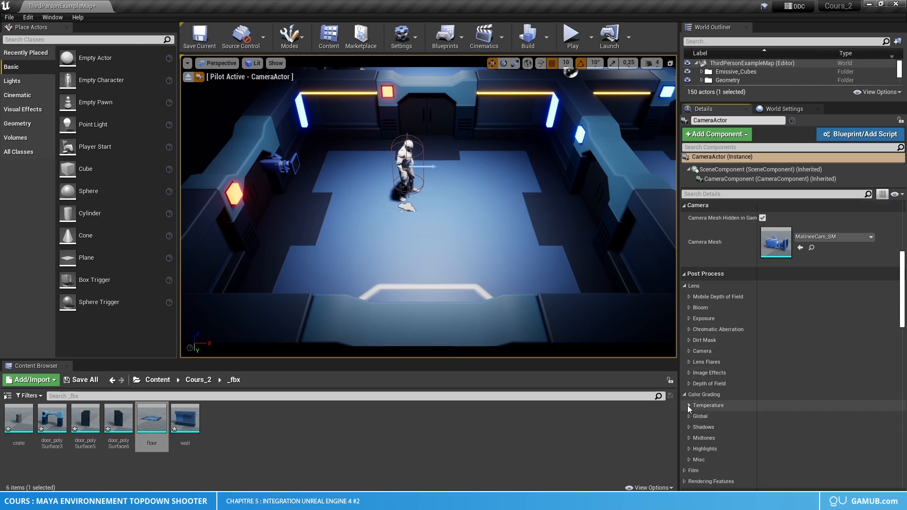
click(689, 405)
click(701, 429)
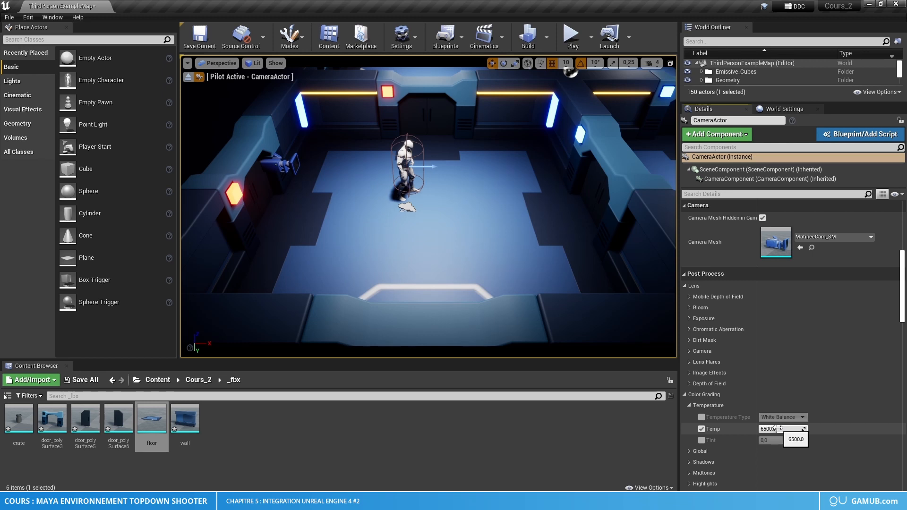
Step: Try camera color temperatures of 6300, 6000 and 7000, toggling the Temp override to compare the look
click(779, 429)
text(63)
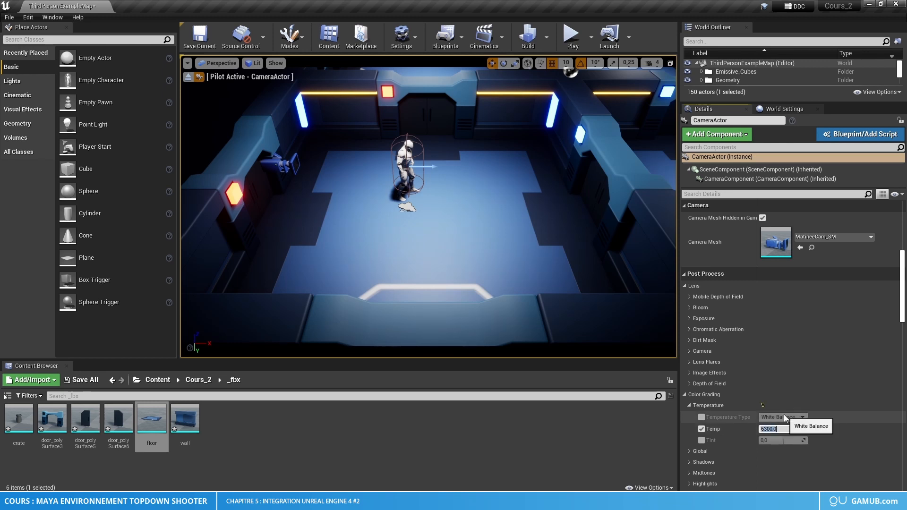
text(00)
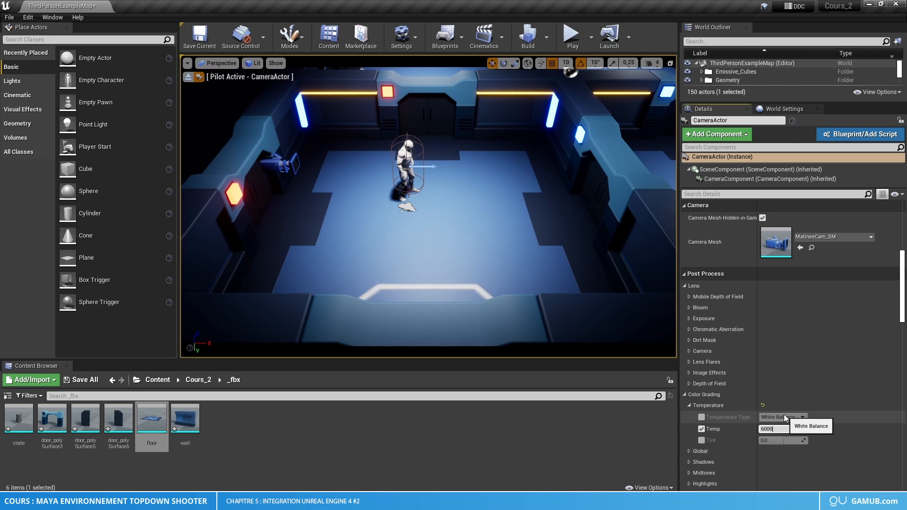
click(857, 424)
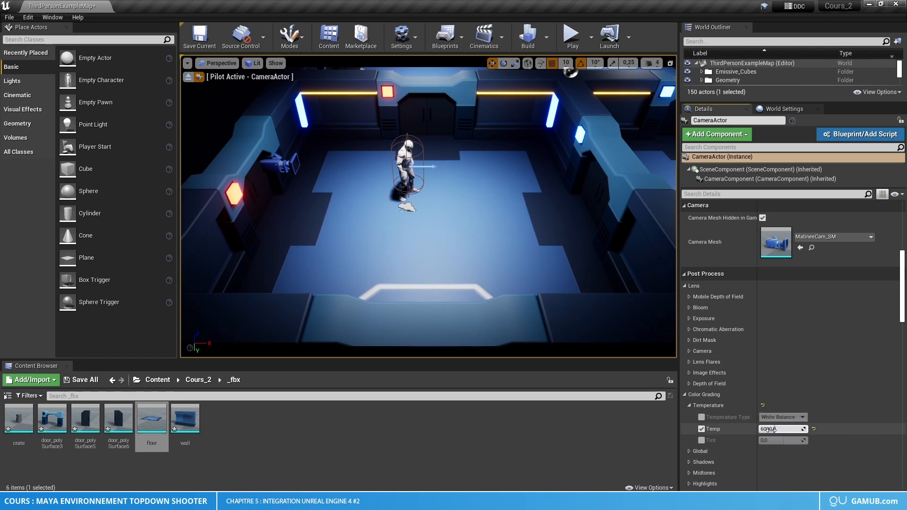
drag(773, 429, 795, 430)
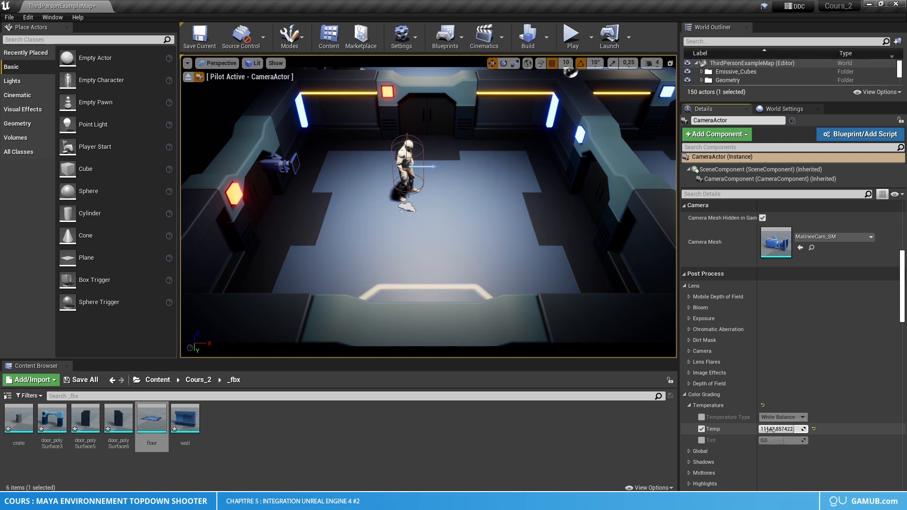
click(813, 429)
text(7000,0)
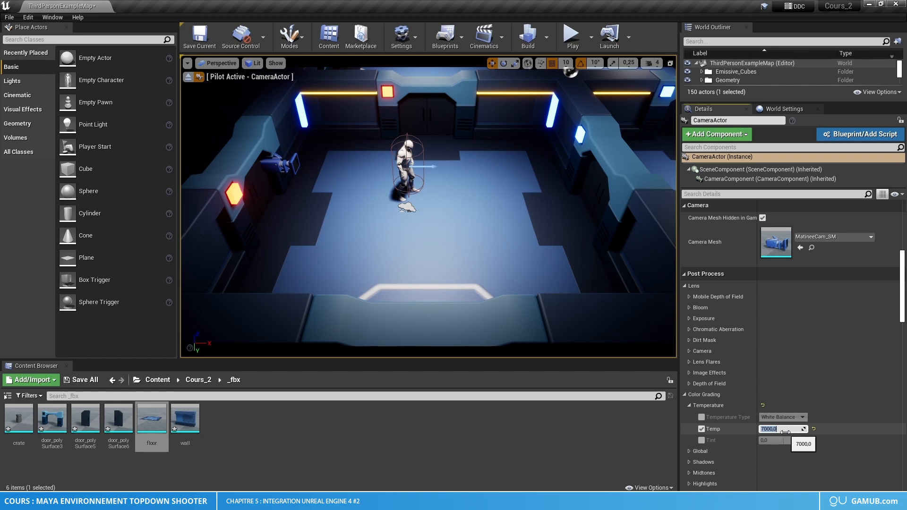
click(702, 429)
click(702, 429)
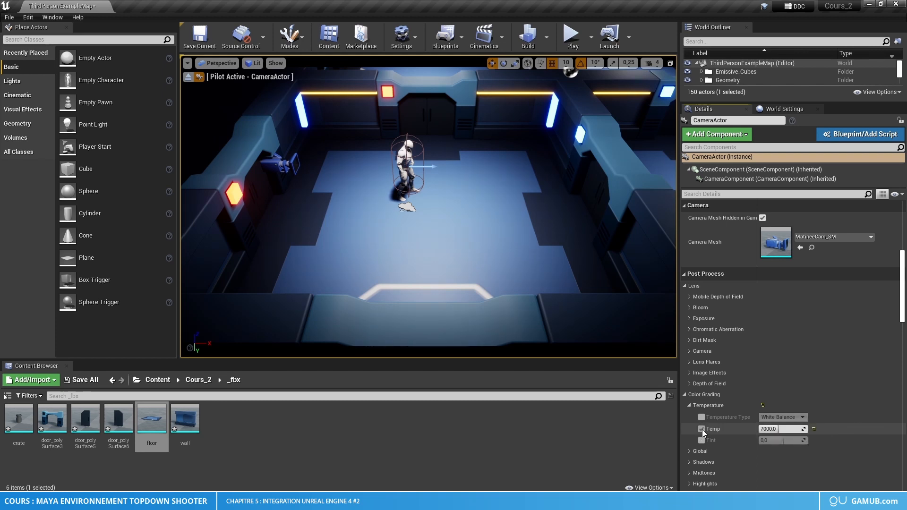
click(688, 407)
Step: Enable the camera's Global saturation override, try 0.8, and set the overall saturation to 0.9
click(689, 417)
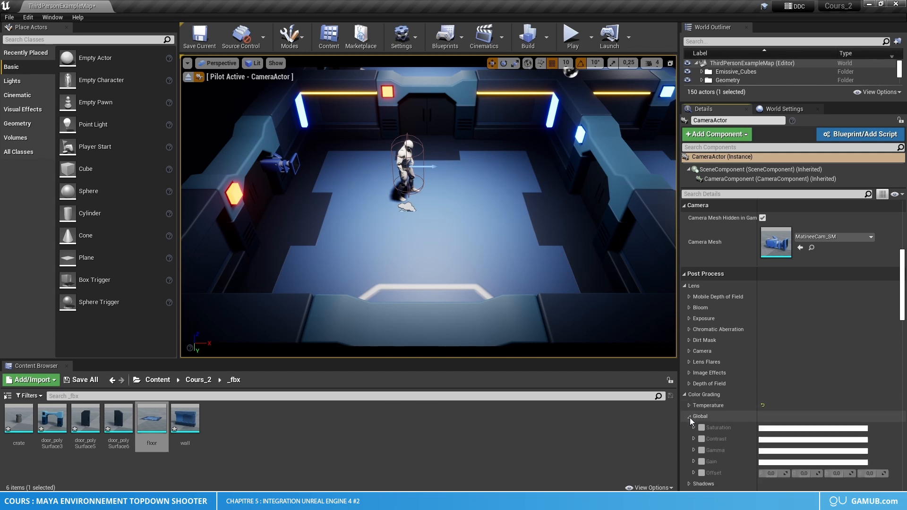
click(693, 428)
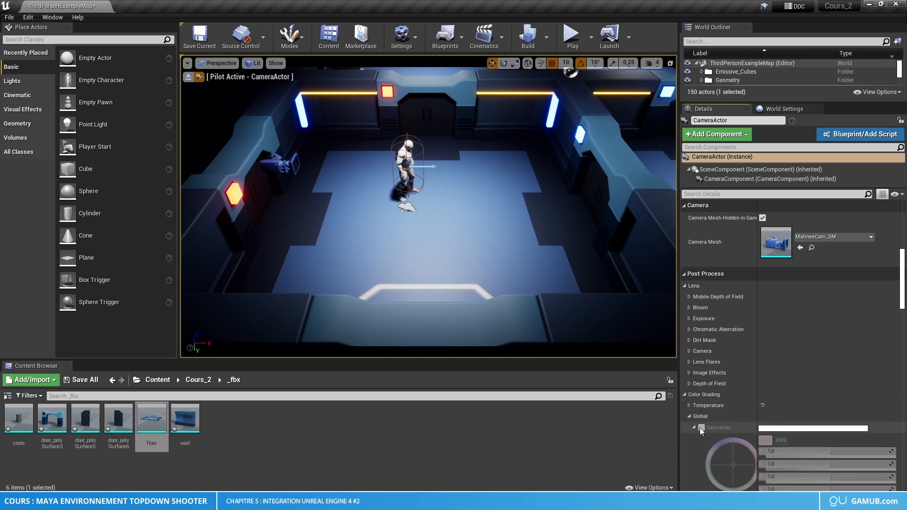
click(701, 429)
scroll(737, 427, down, 4)
click(729, 408)
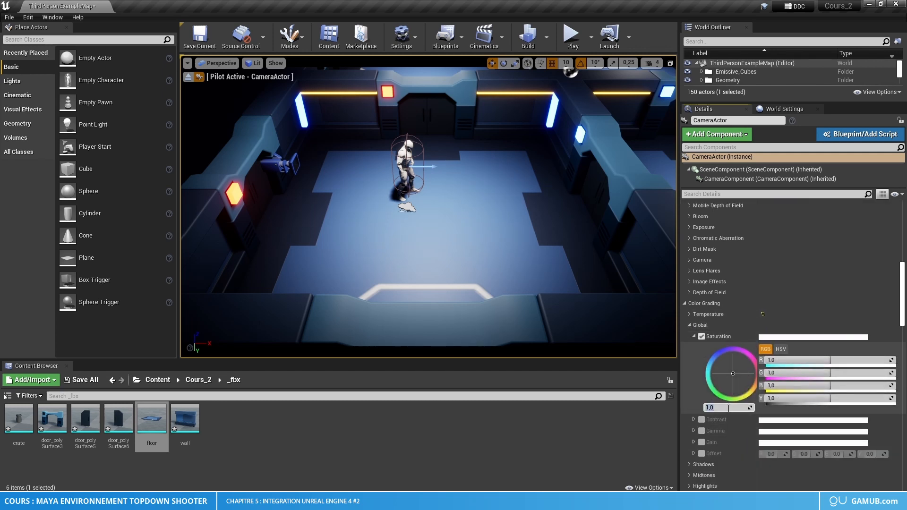
text(0.8)
key(Return)
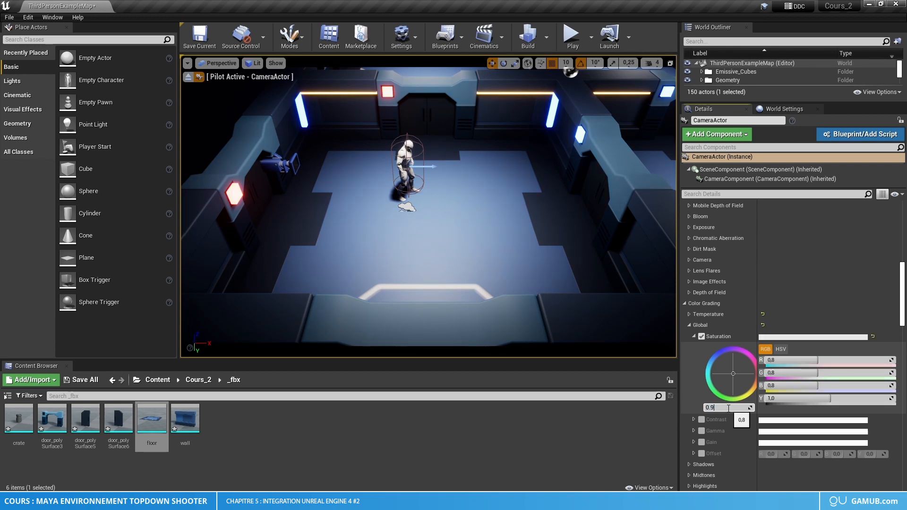
text(0.9)
key(Return)
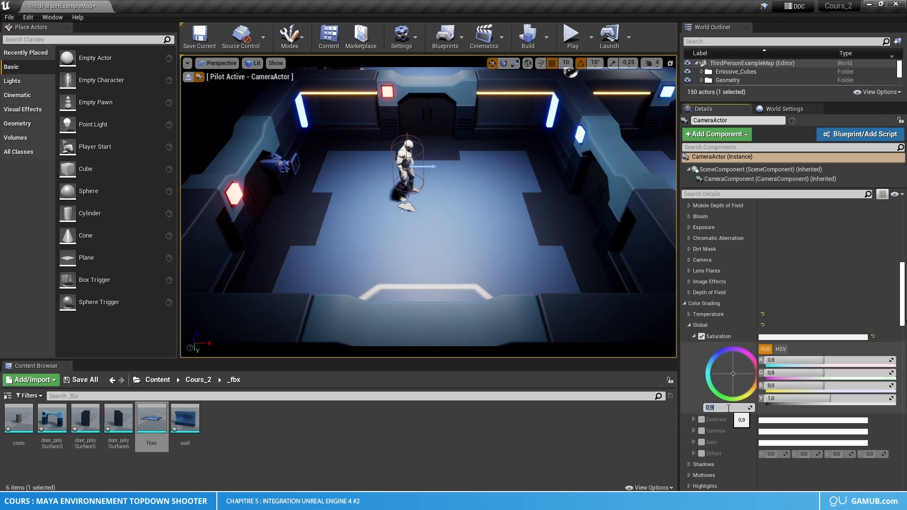
click(689, 325)
Step: Enable the camera's Bloom Method and Intensity overrides, keep the Standard method, and set the intensity to 0.4 after testing stronger and weaker values
scroll(724, 355, up, 4)
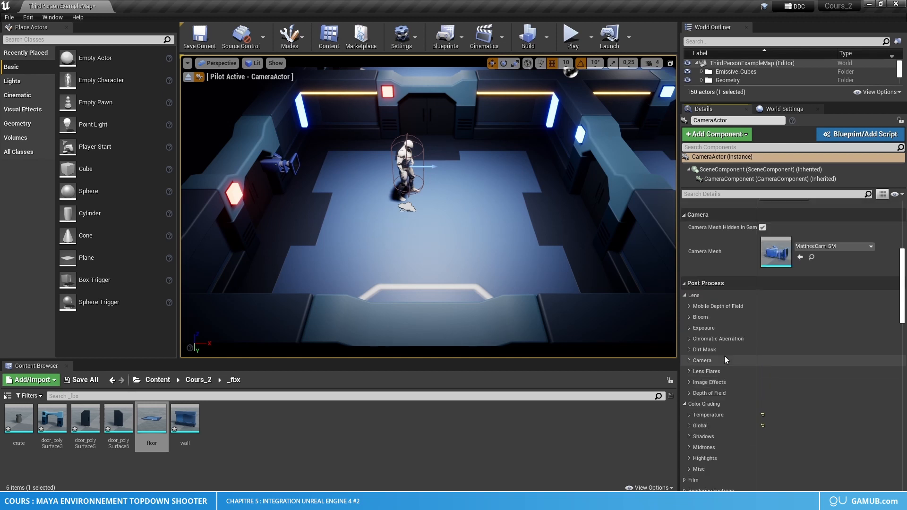
click(689, 317)
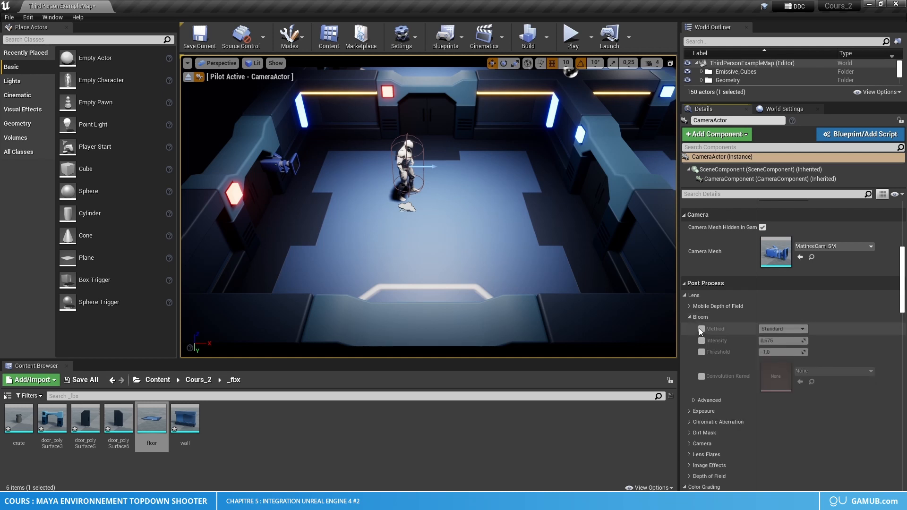
click(701, 329)
click(702, 341)
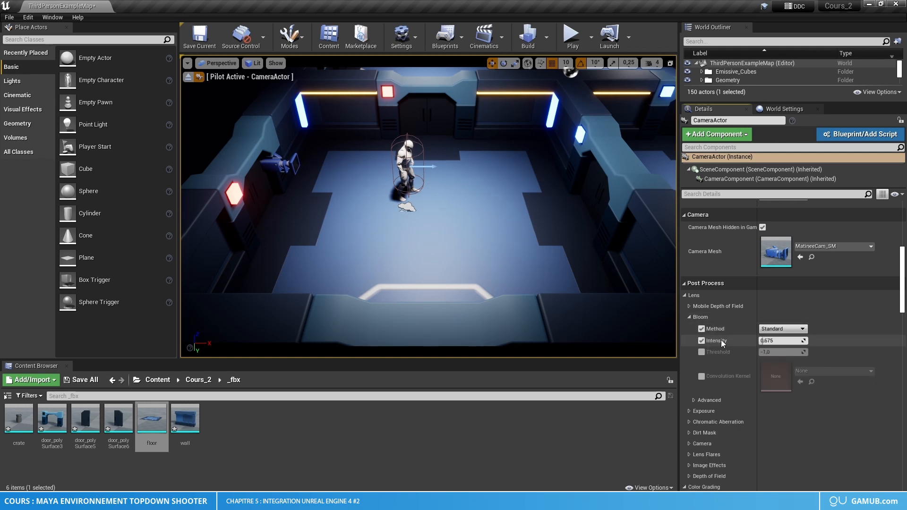
drag(764, 341, 802, 340)
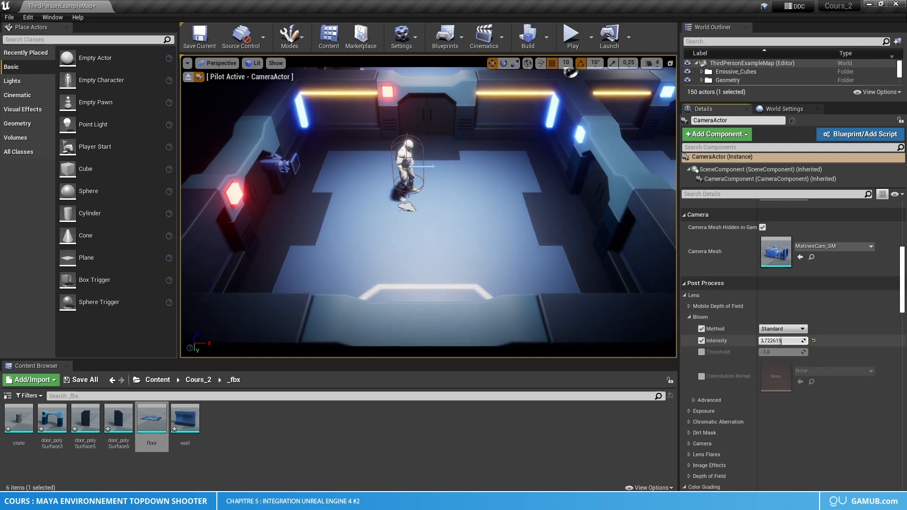
click(804, 342)
text(0.)
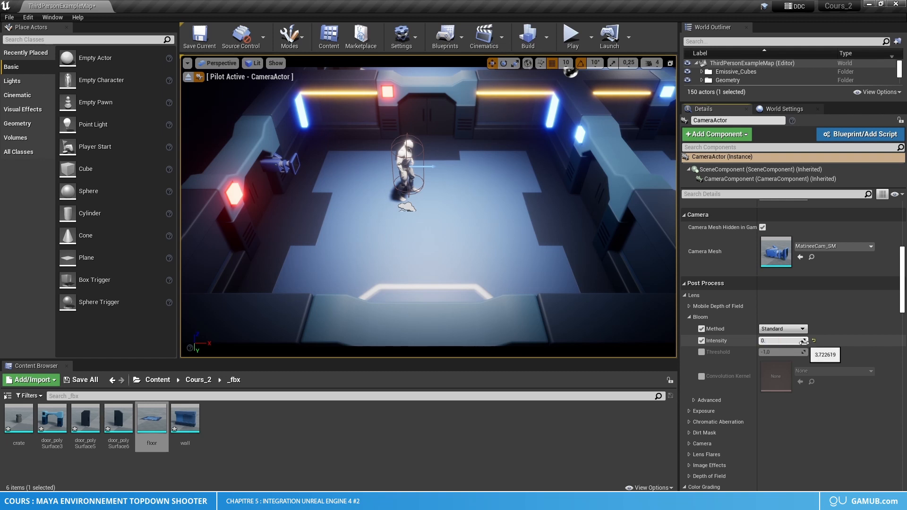
text(2)
key(Return)
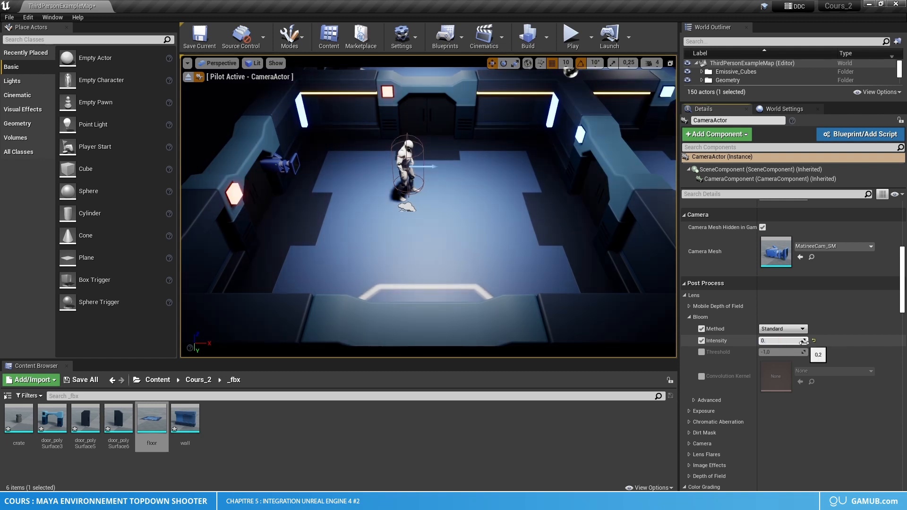
text(0.4)
key(Return)
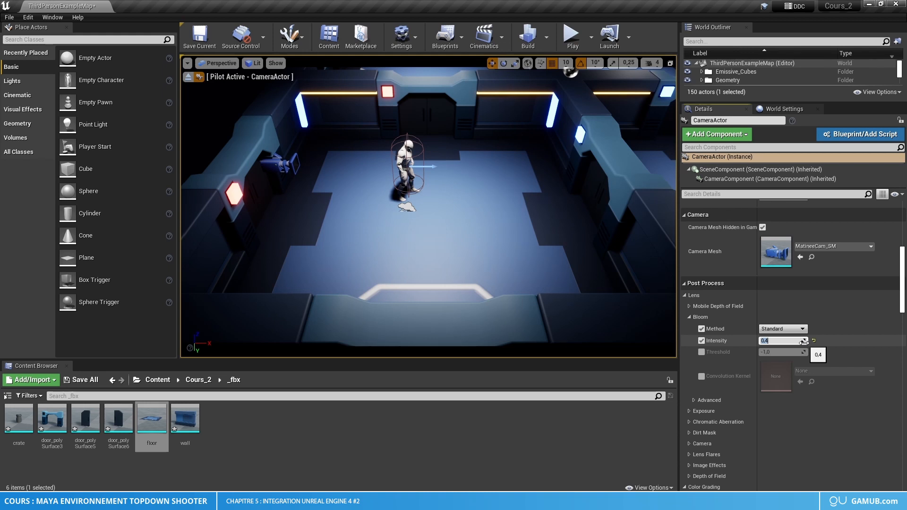
click(296, 472)
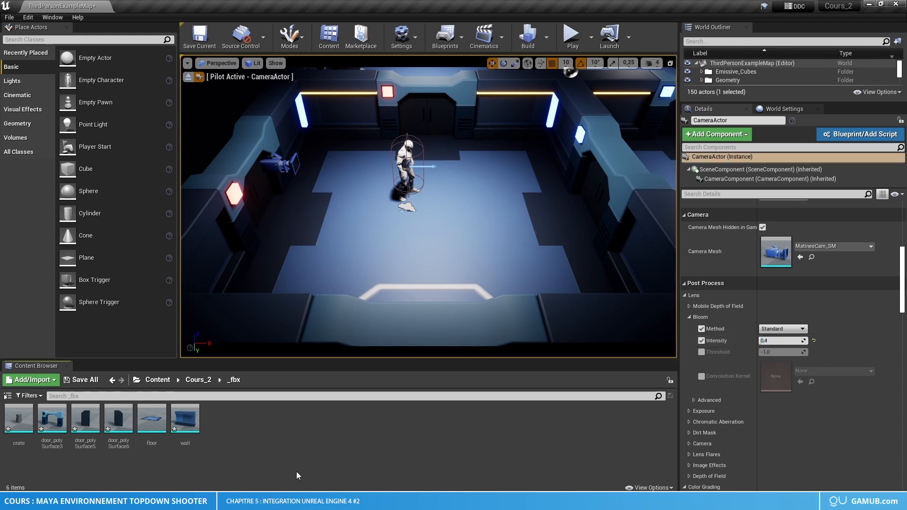
click(688, 318)
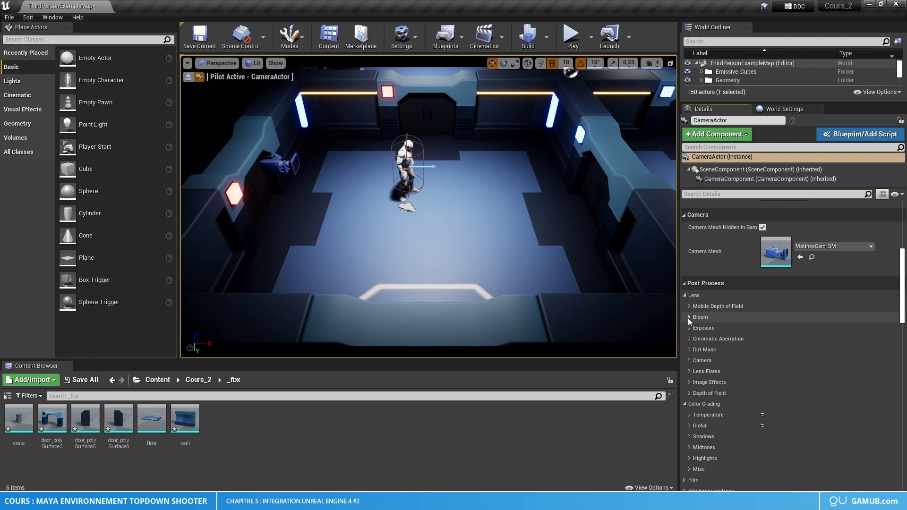
Step: Reset the camera's color temperature to 6500 and collapse the Temperature and Lens settings
click(689, 415)
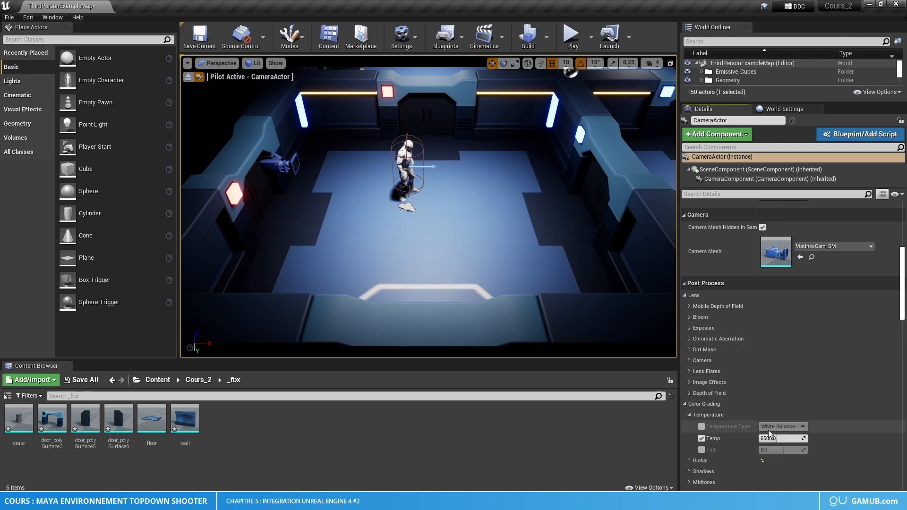
click(688, 415)
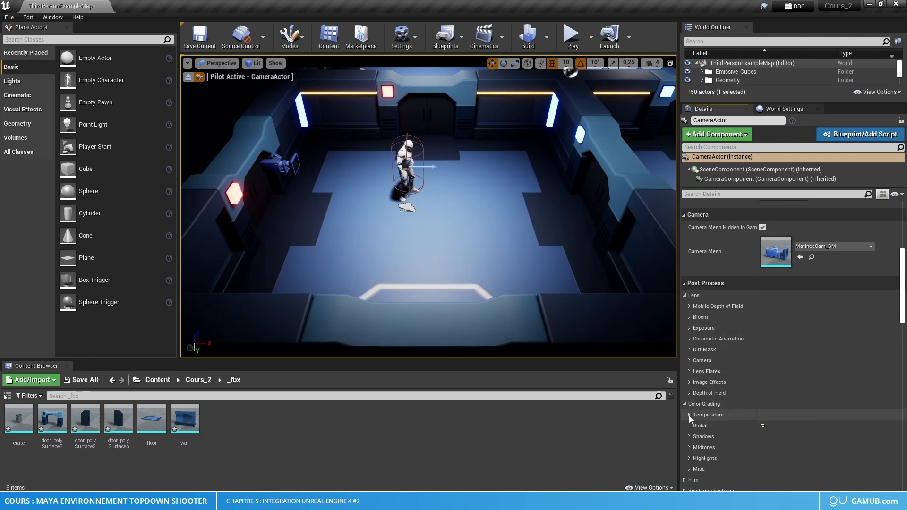
click(684, 295)
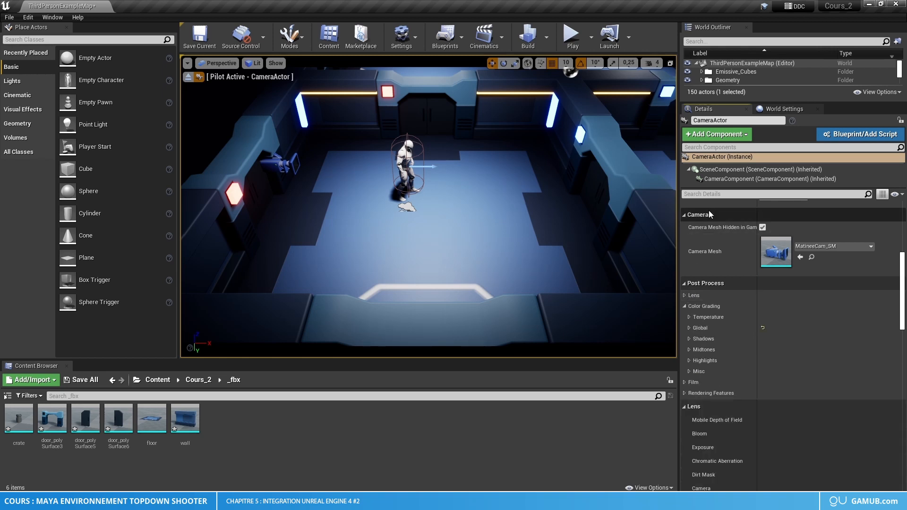